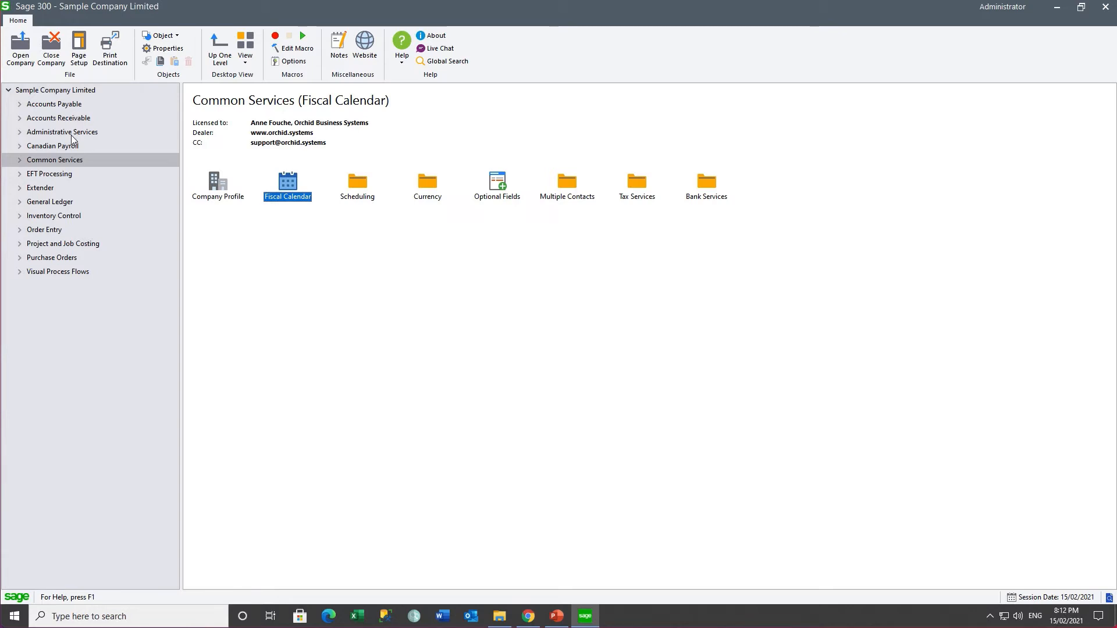
Step: Confirm the backup in Data Activation and activate Process Scheduler 6.8A, then expand its new module folder
left_click(74, 133)
double_click(498, 183)
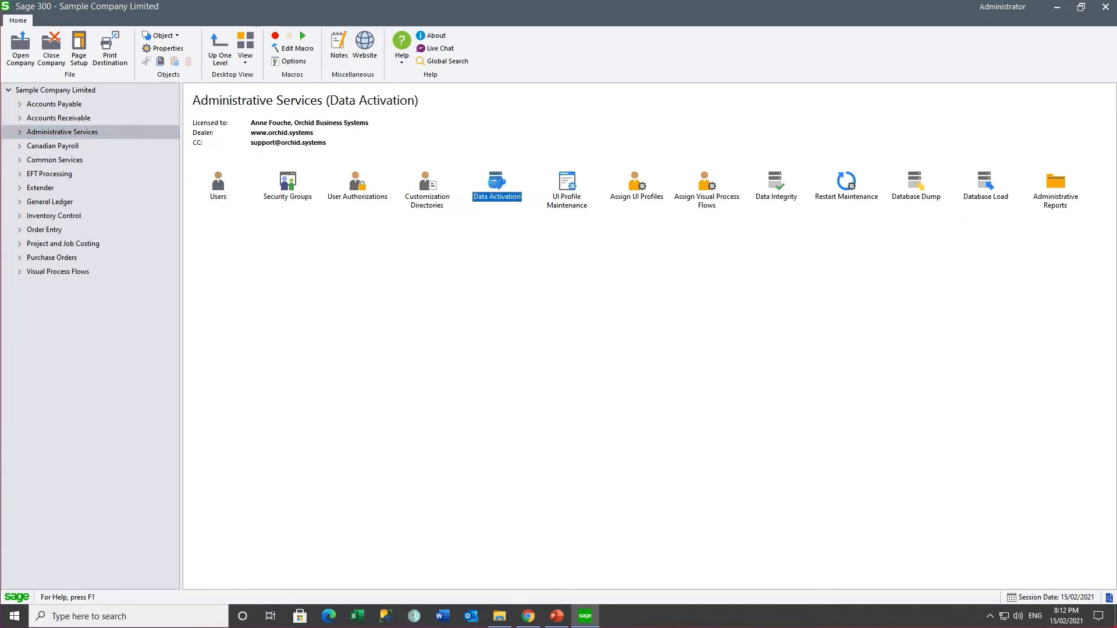
left_click(459, 327)
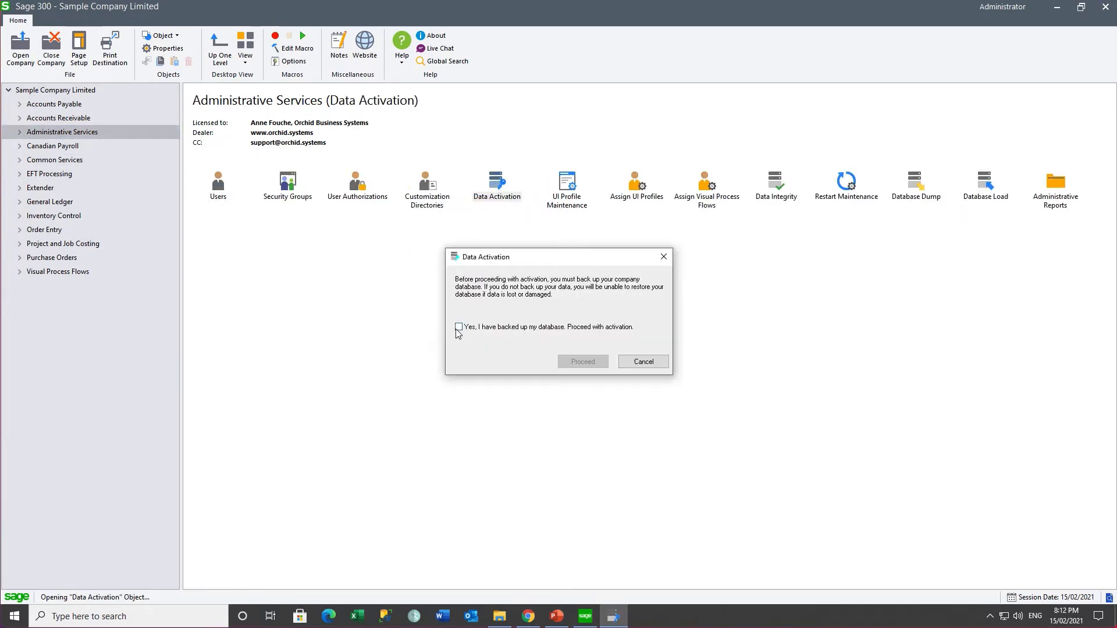
left_click(583, 362)
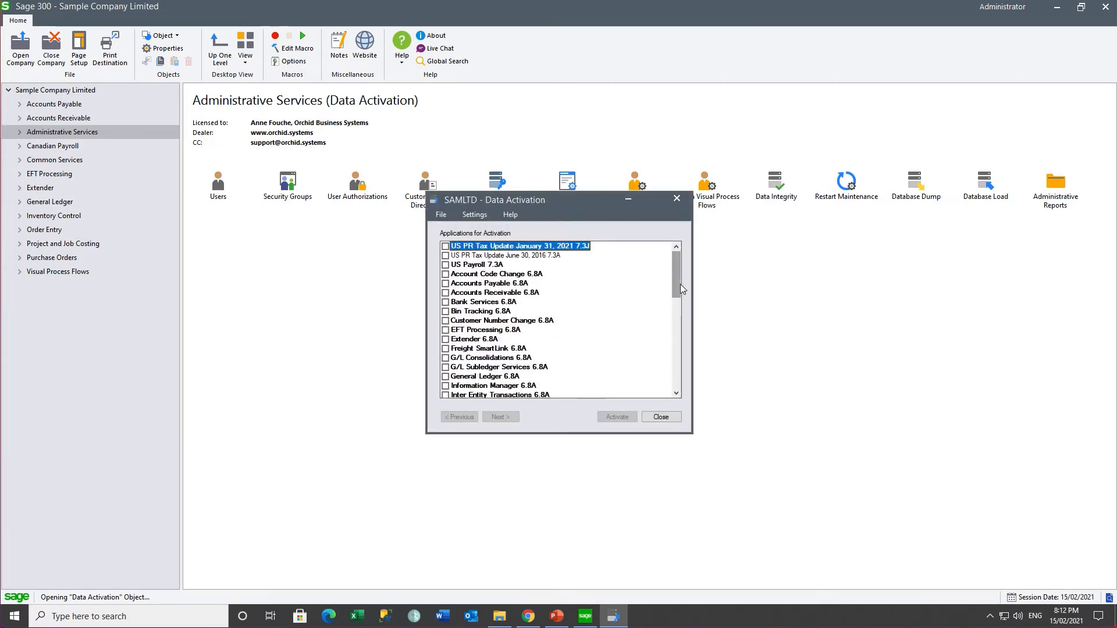
left_click_drag(676, 290, 675, 332)
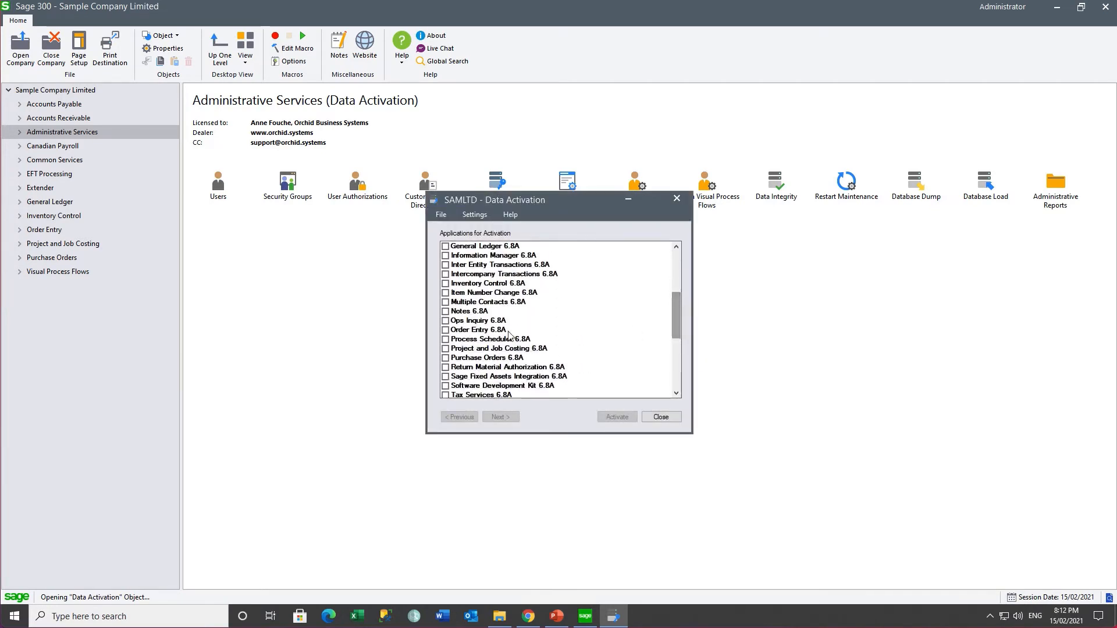
left_click(446, 339)
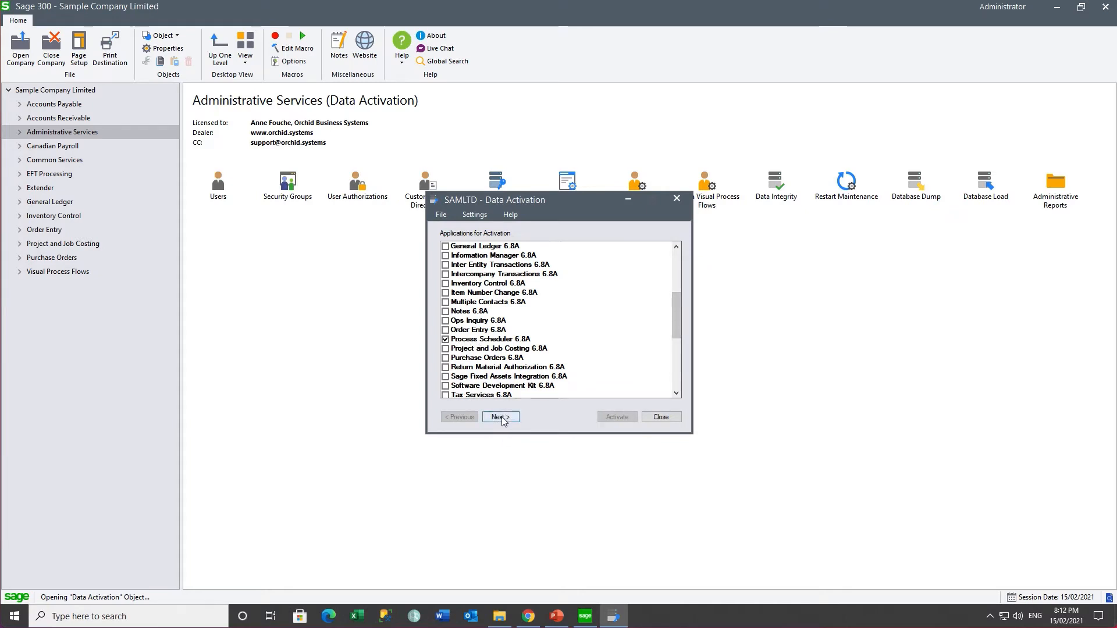
left_click(500, 417)
left_click(618, 417)
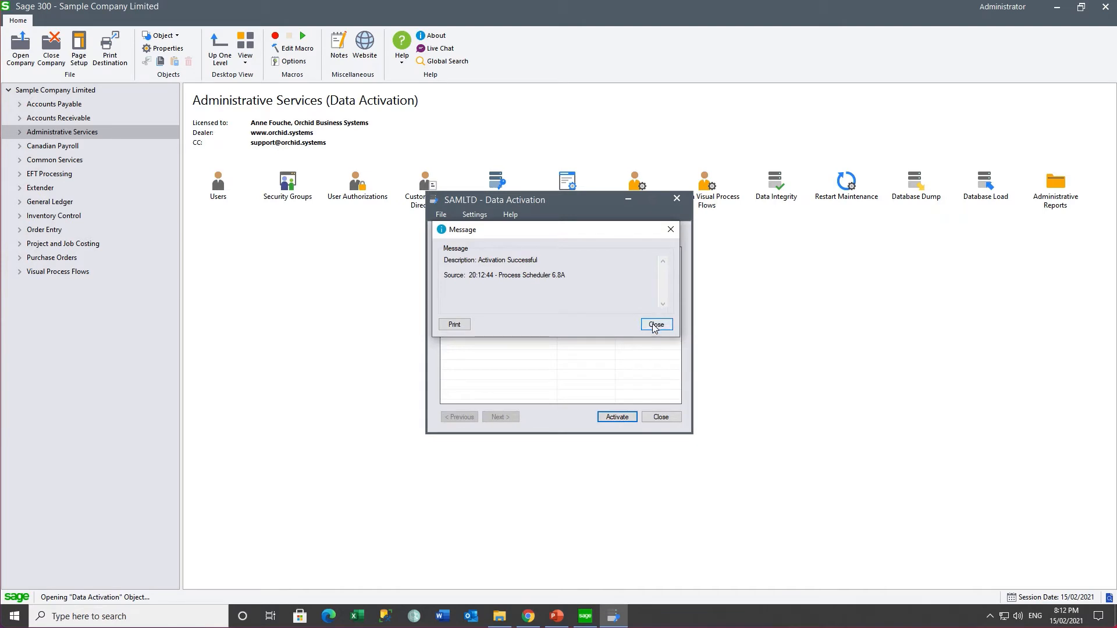
left_click(656, 324)
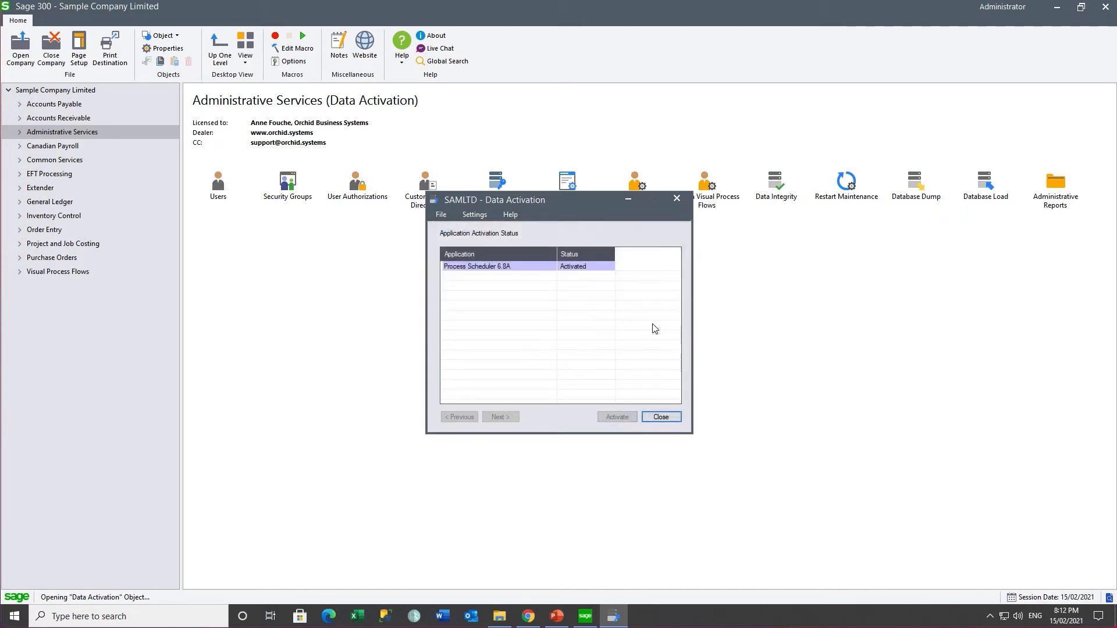
left_click(661, 417)
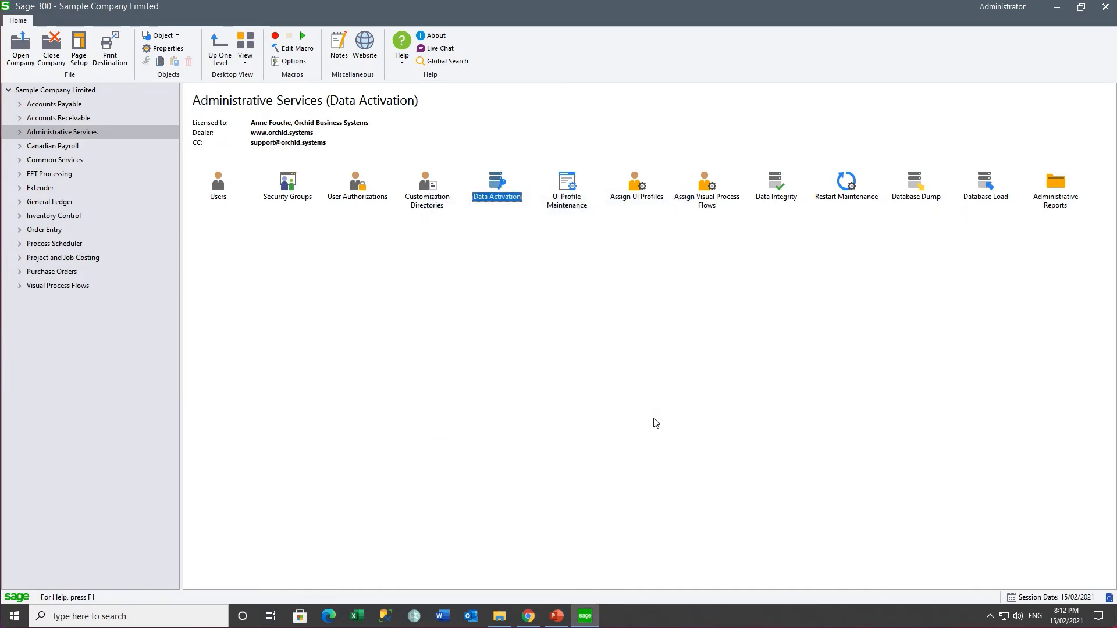
left_click(20, 243)
Step: Review the Process Scheduler license details in Setup
left_click(47, 286)
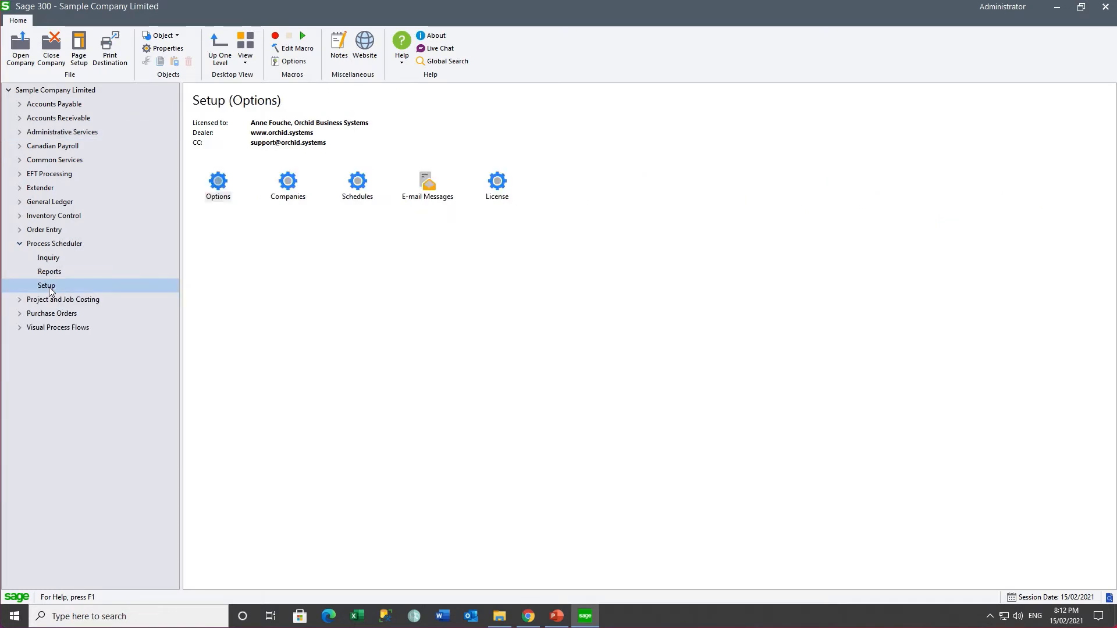
double_click(496, 185)
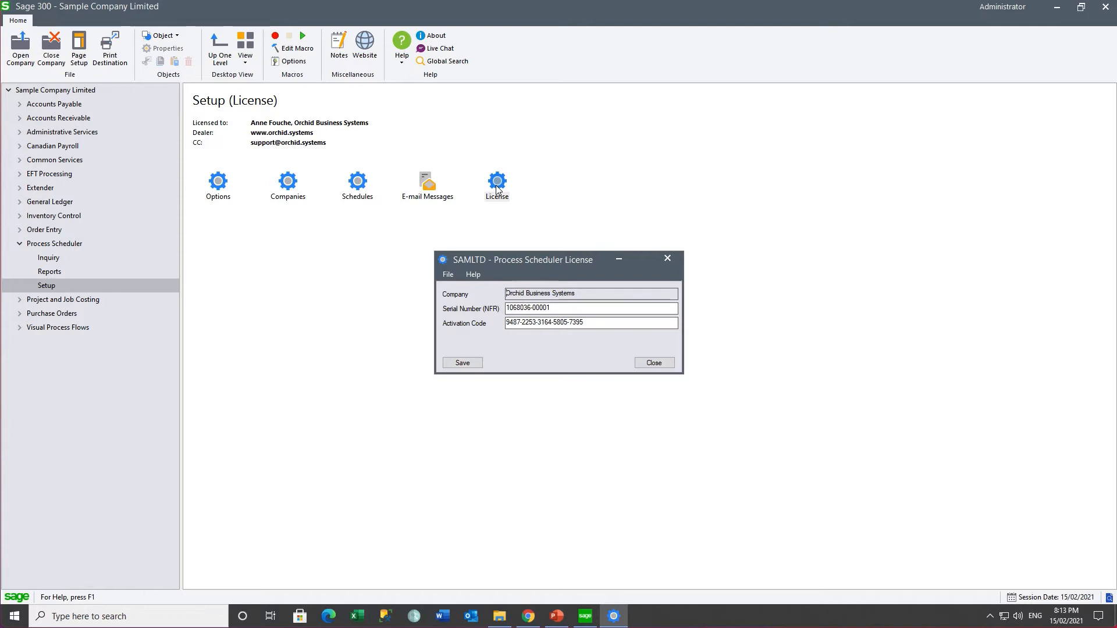
key("Escape")
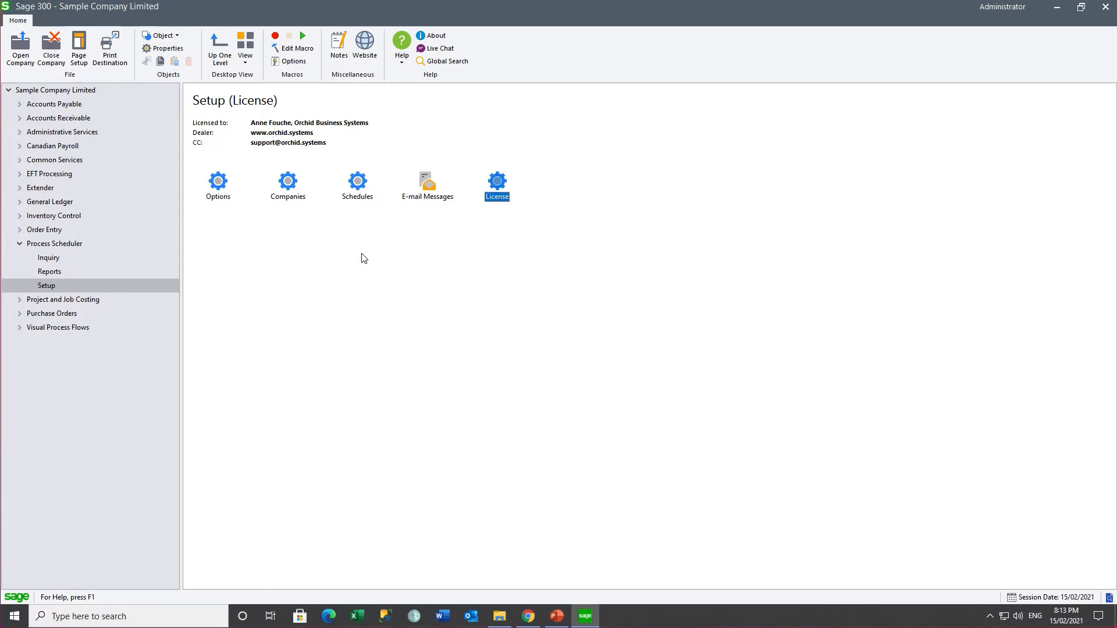
Step: Set the Processing Company ID to SAMLTD, save it, and confirm the active organization change
left_click(218, 183)
double_click(219, 183)
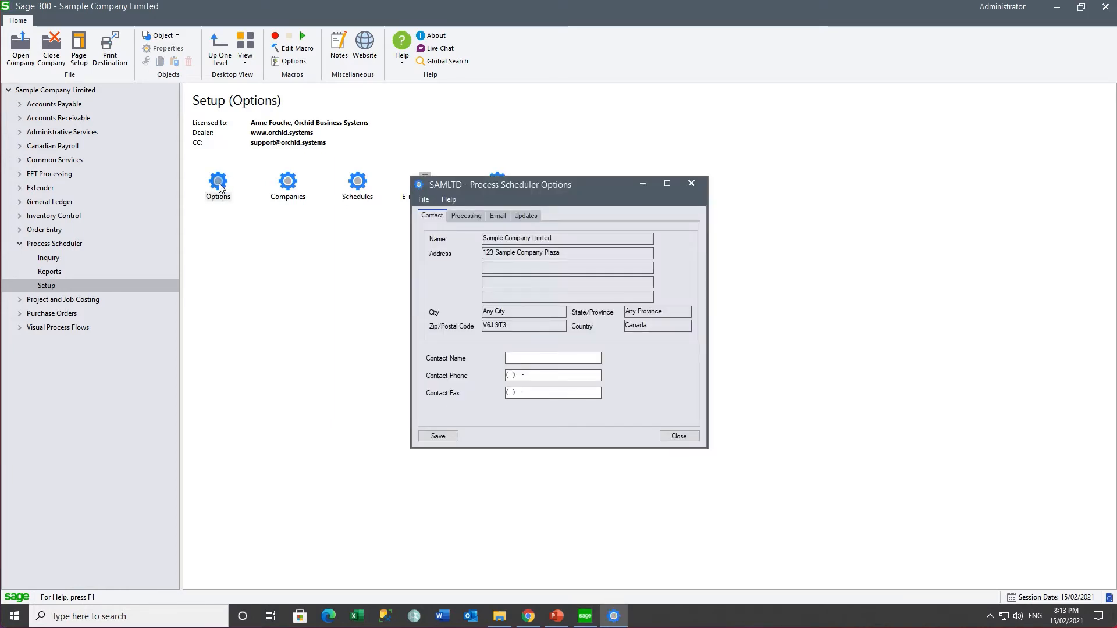
left_click(462, 217)
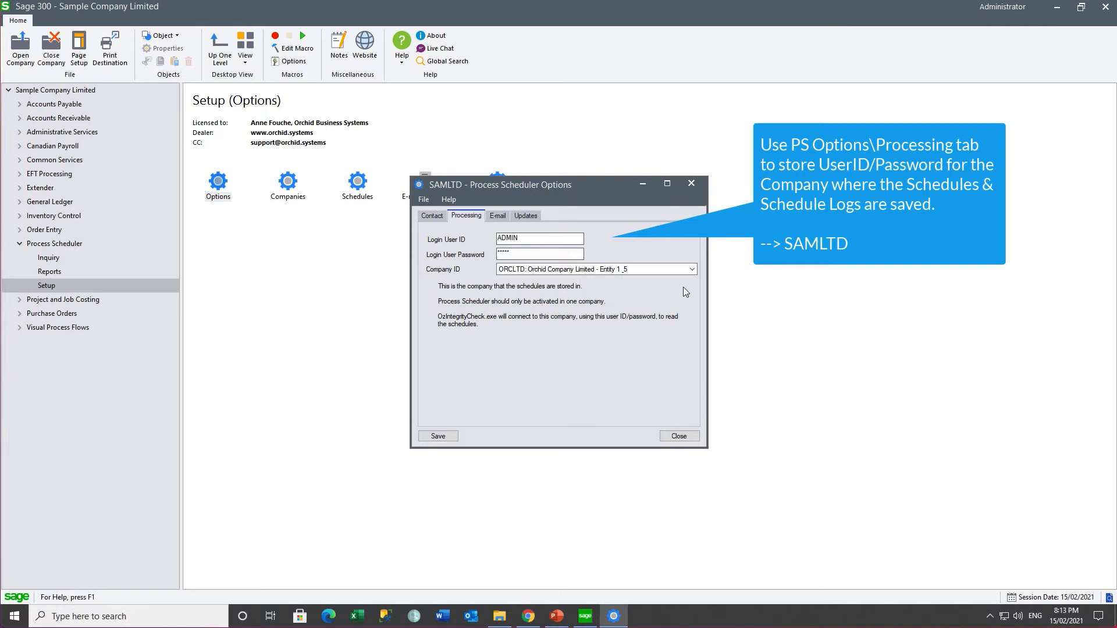
left_click(693, 271)
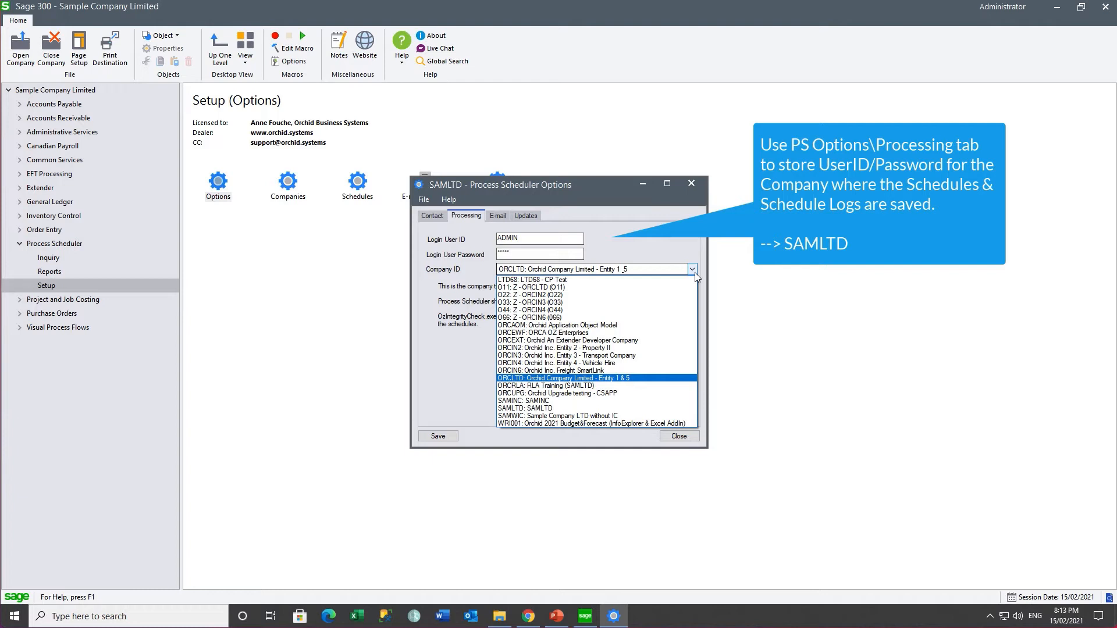
left_click(513, 408)
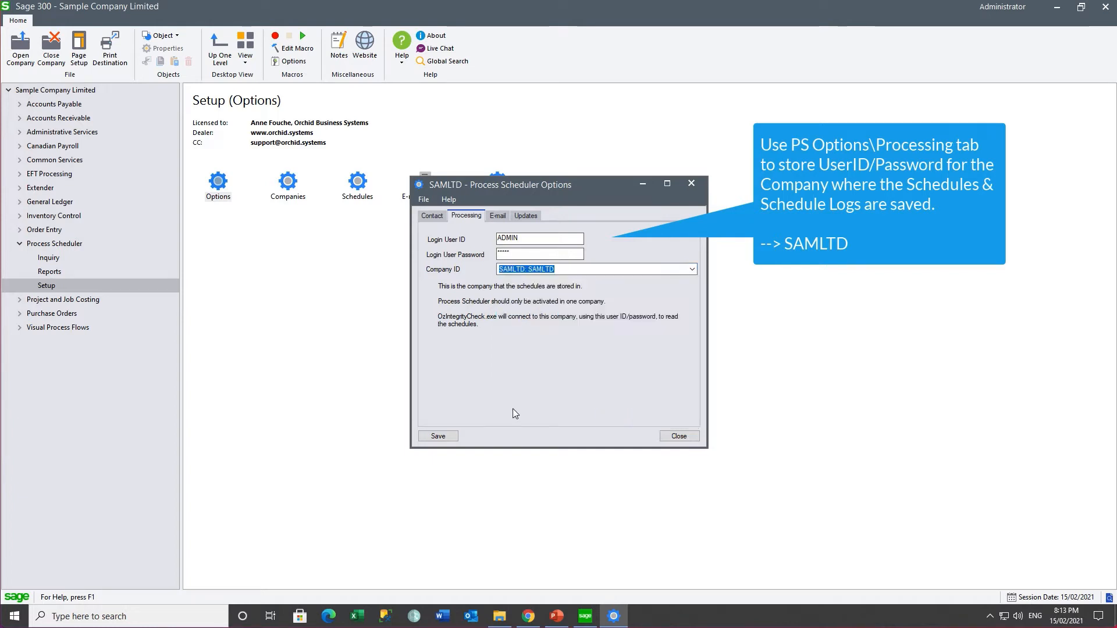
left_click(431, 437)
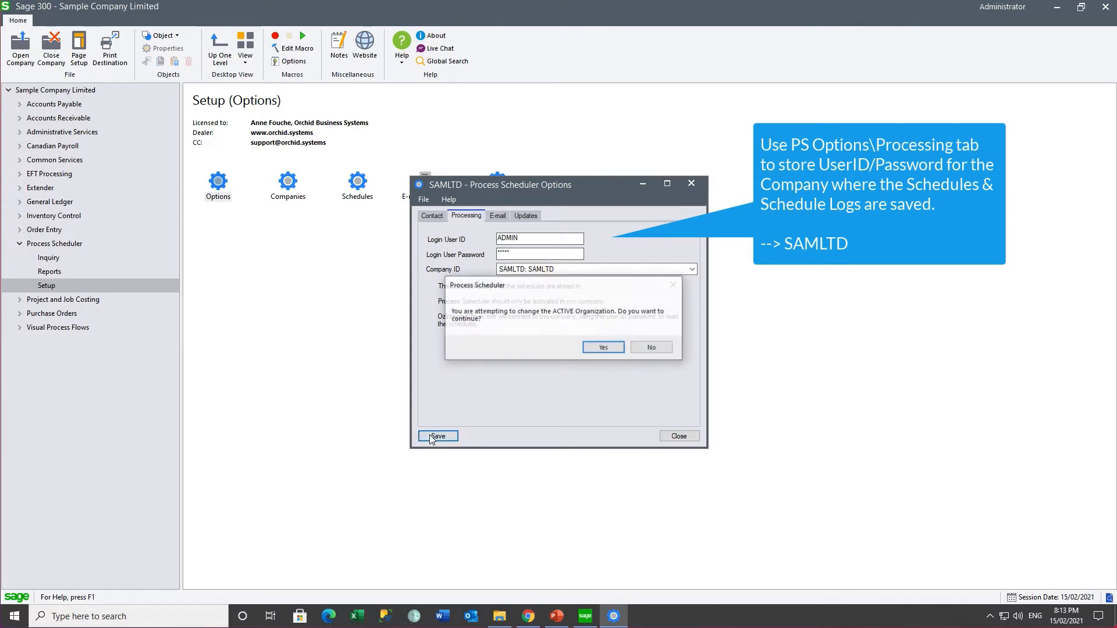
left_click(593, 350)
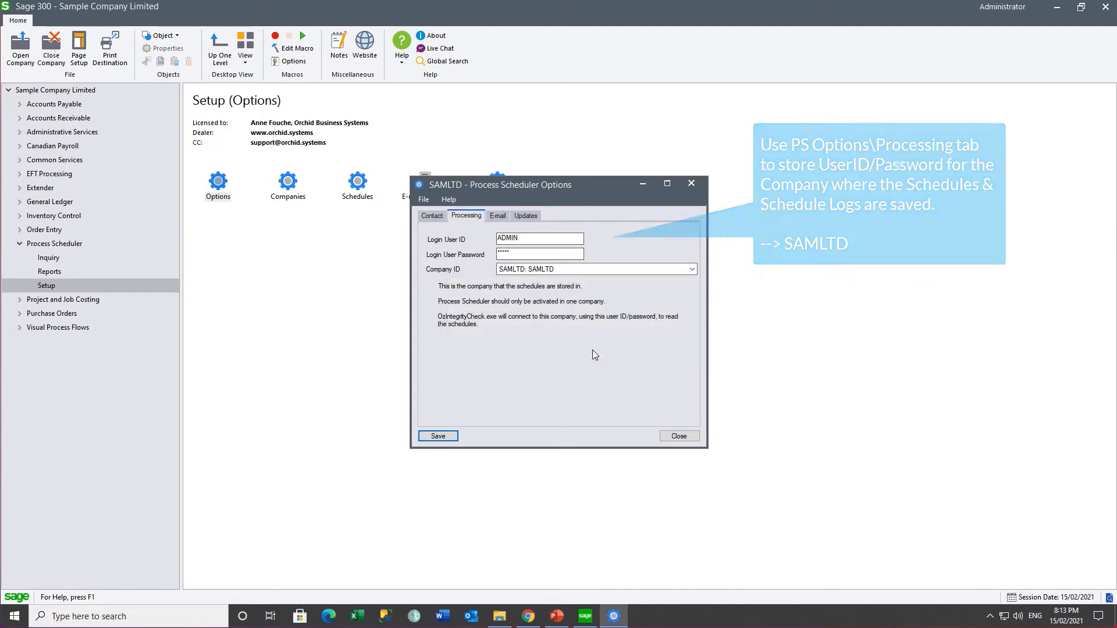
left_click(497, 215)
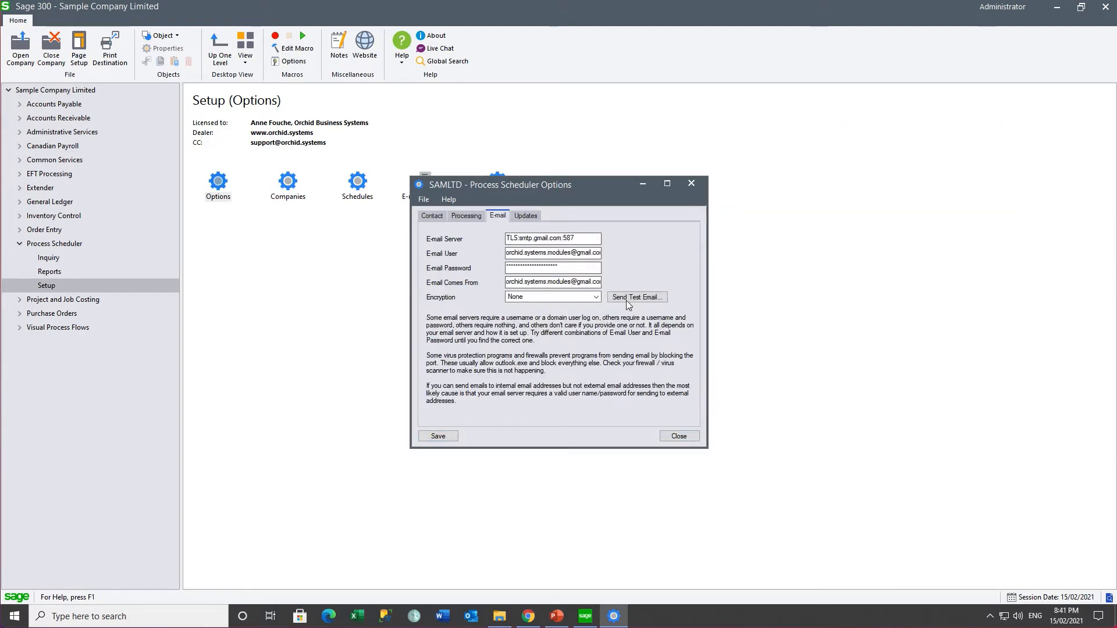
Step: Send a test e-mail to the recipient's address, then save the e-mail settings and close Options
left_click(626, 298)
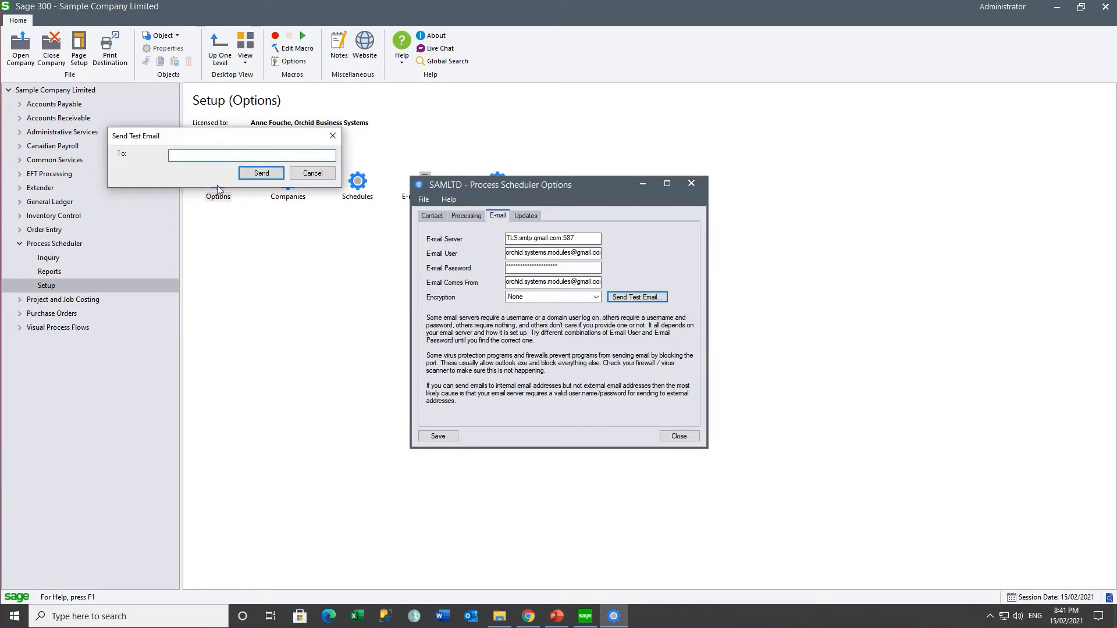
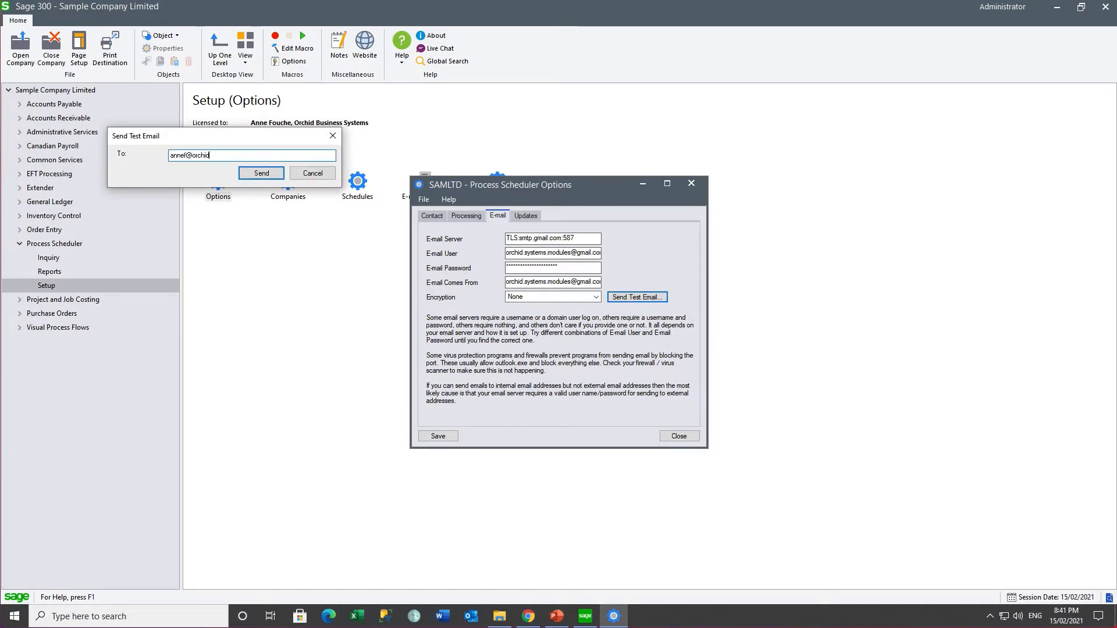
left_click(243, 176)
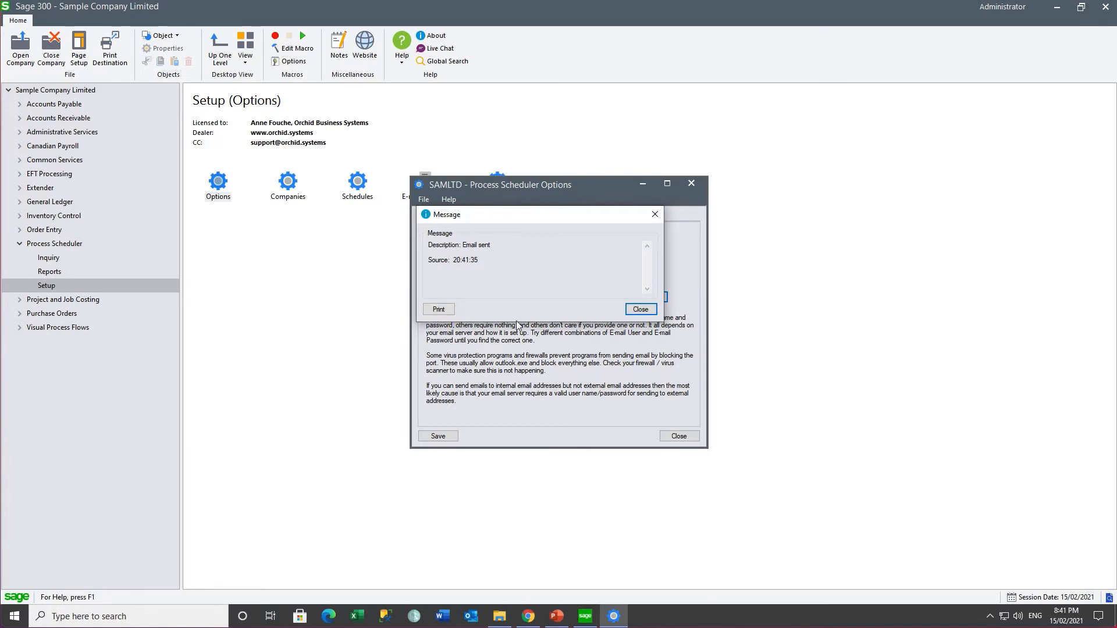
left_click(639, 315)
left_click(431, 437)
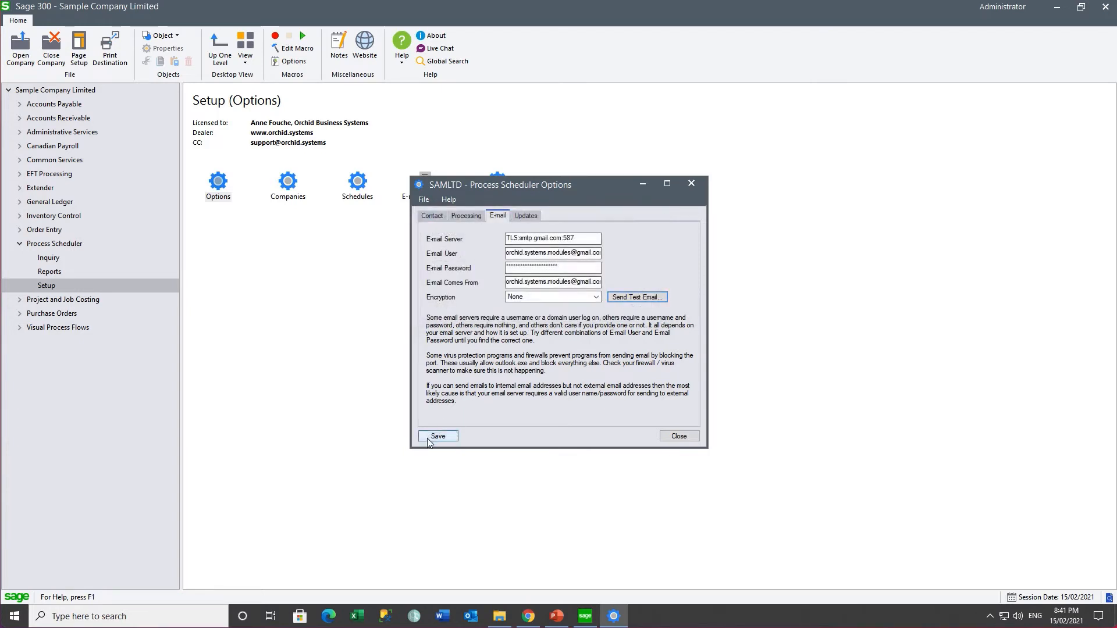
left_click(675, 437)
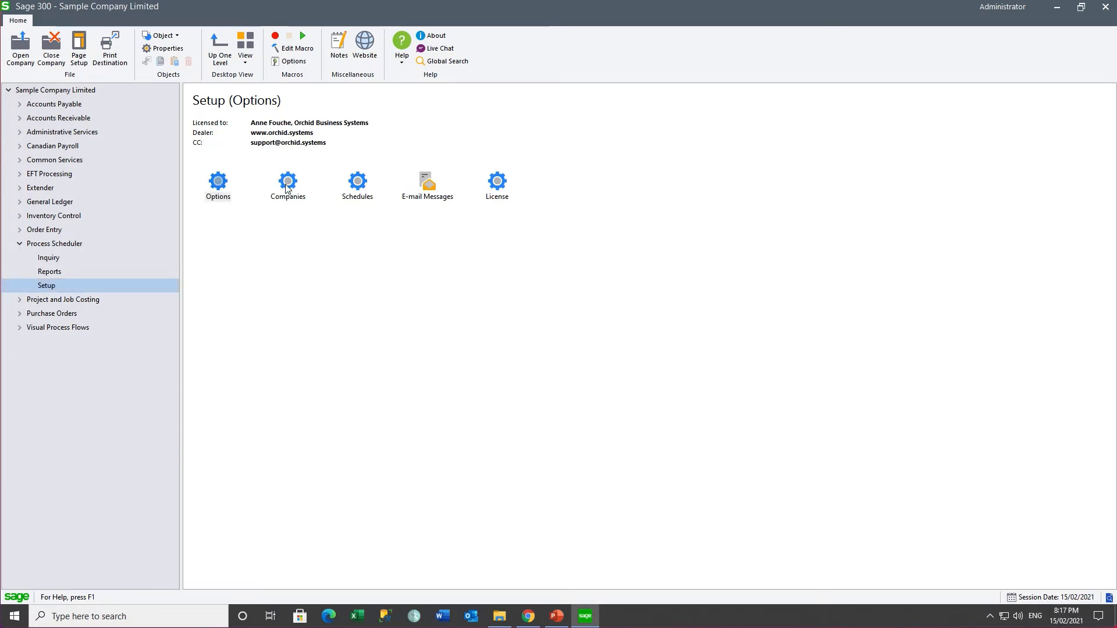
Step: Add a stored login entry for company O11 in Process Scheduler Companies
double_click(287, 183)
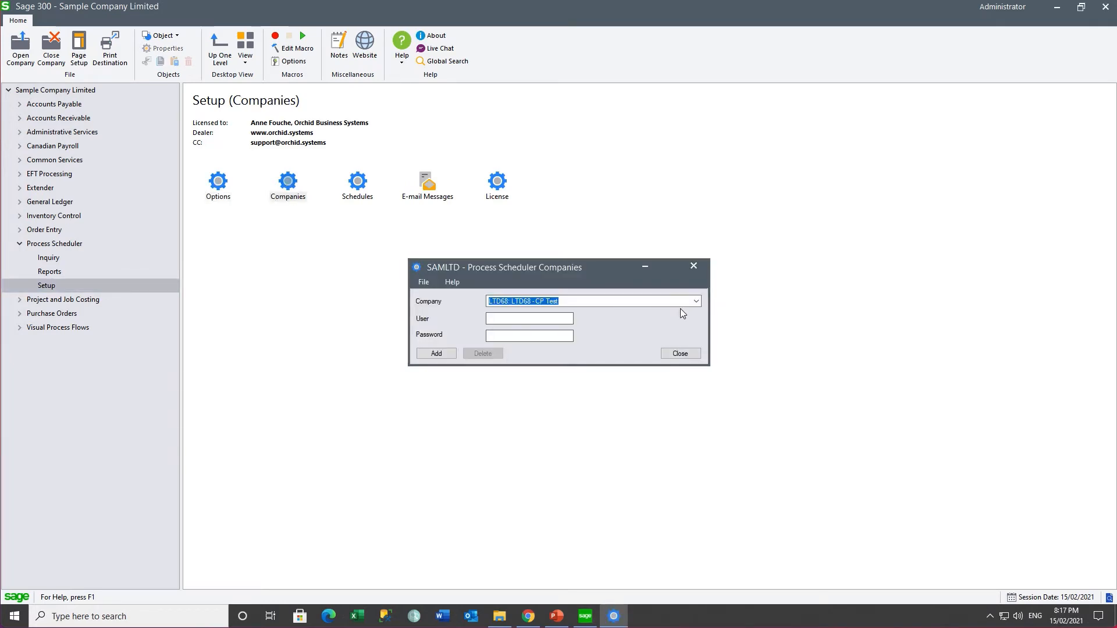
left_click(695, 302)
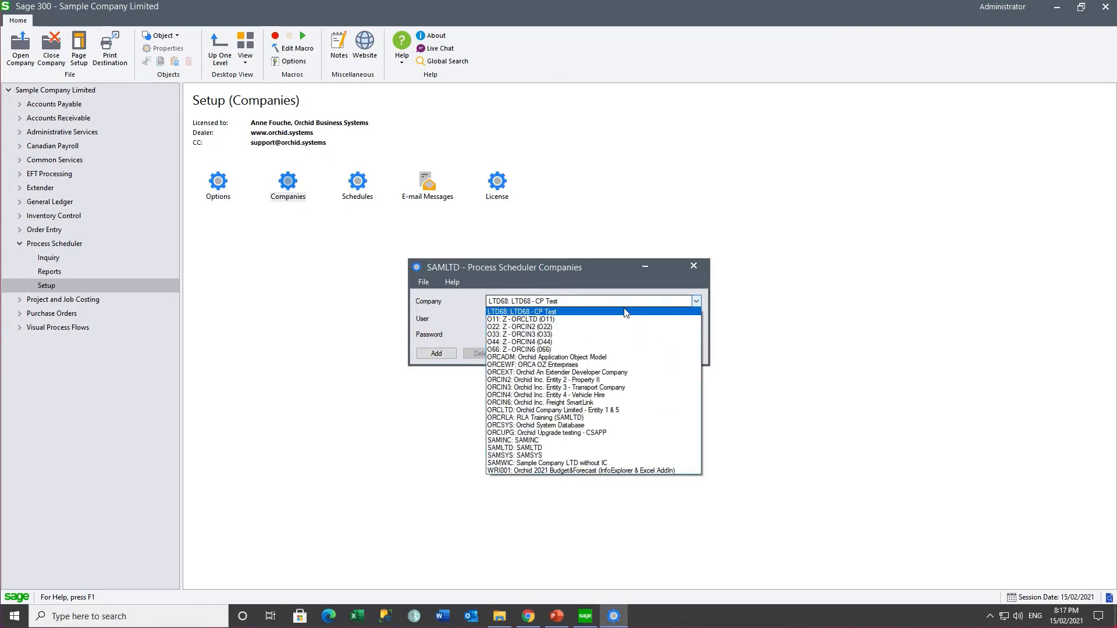
left_click(591, 317)
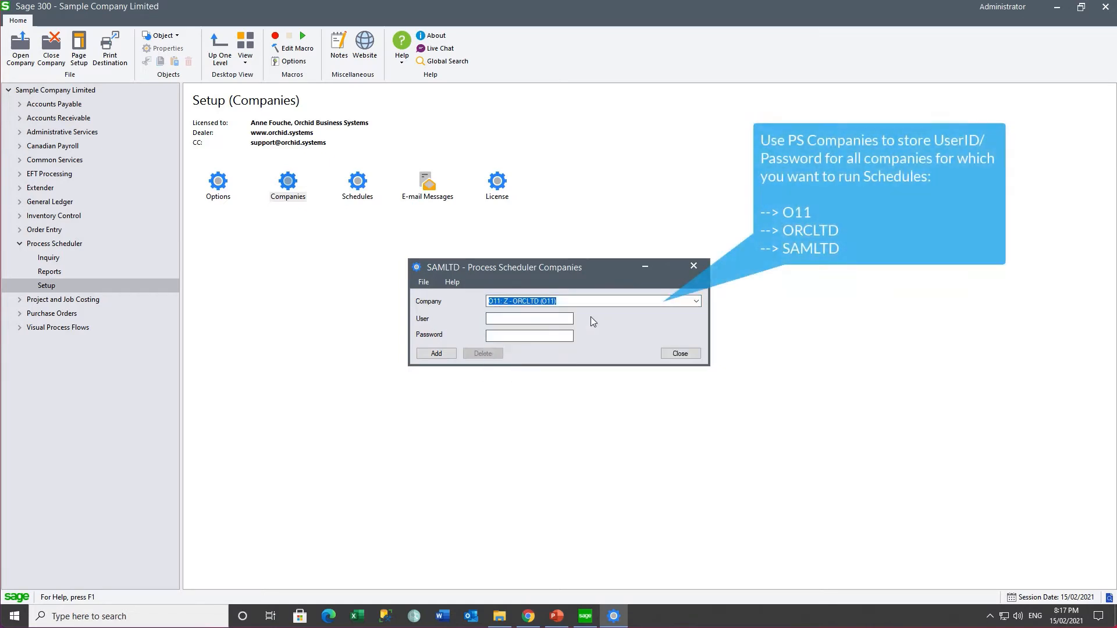
left_click(527, 318)
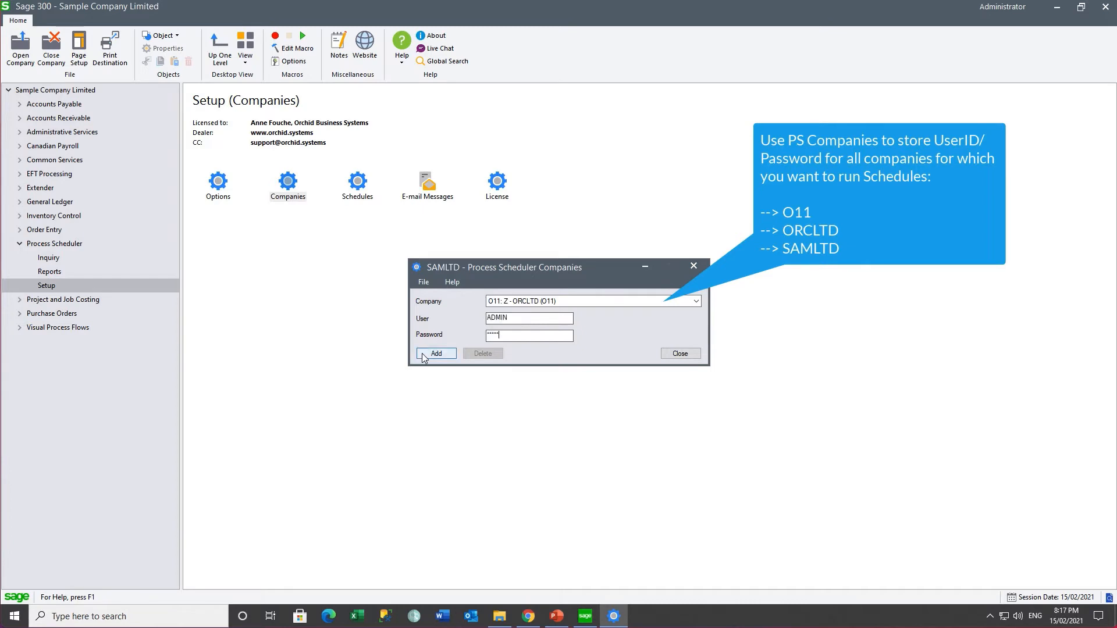
left_click(425, 354)
Step: Add the ADMIN user sign-in record for company ORCLTD
left_click(696, 302)
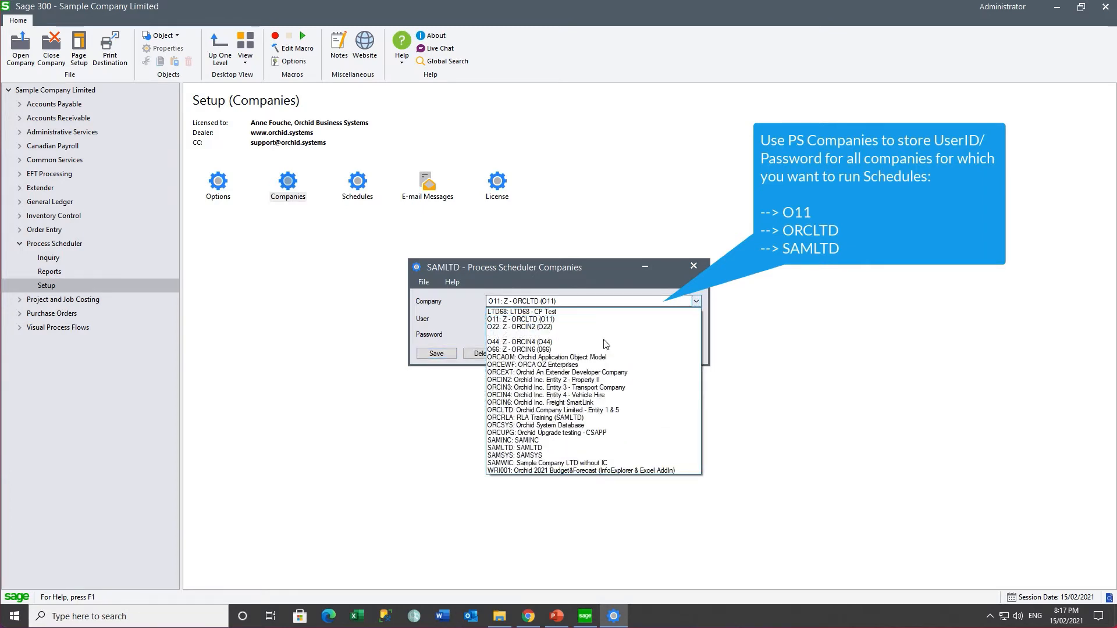
left_click(625, 411)
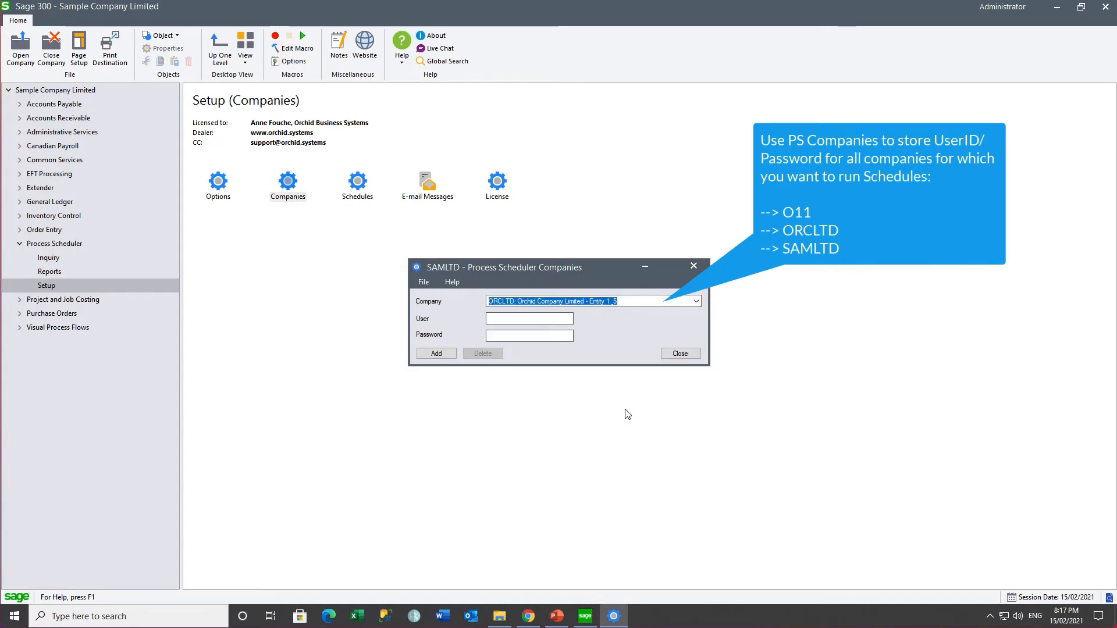
left_click(523, 317)
type("ADMIN")
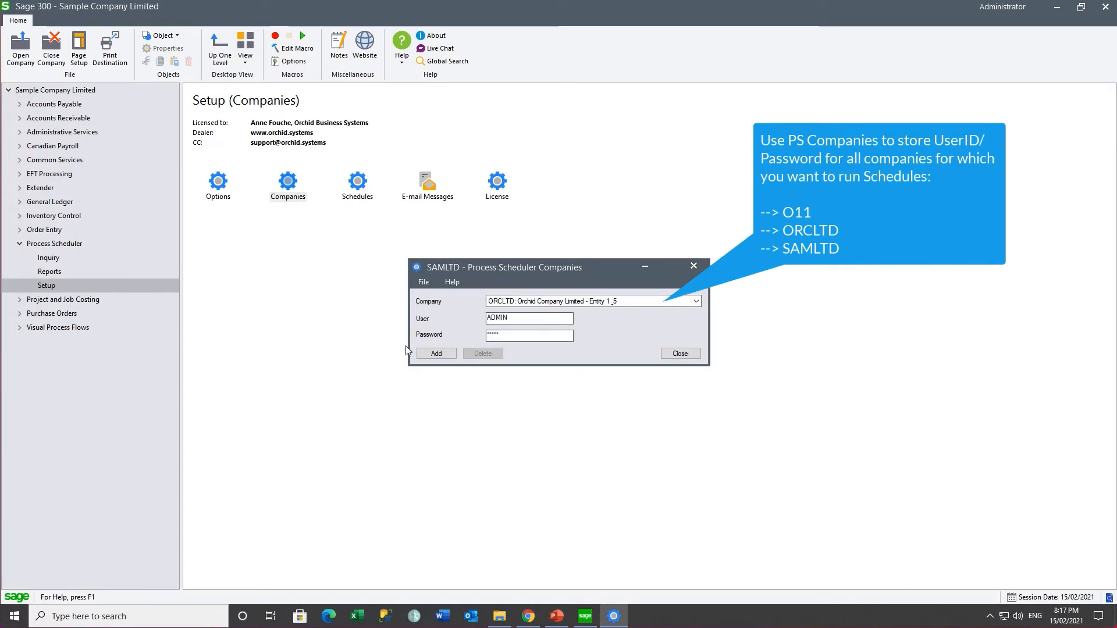
left_click(436, 354)
Step: Add the ADMIN user and its password for company SAMLTD, then close the companies setup
left_click(695, 301)
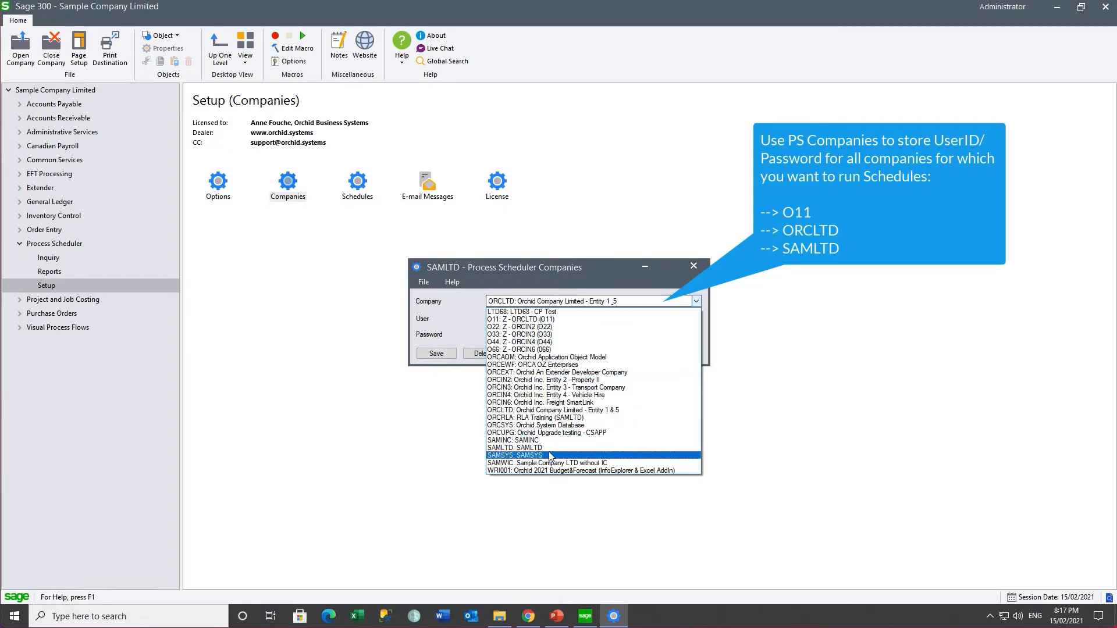
left_click(549, 448)
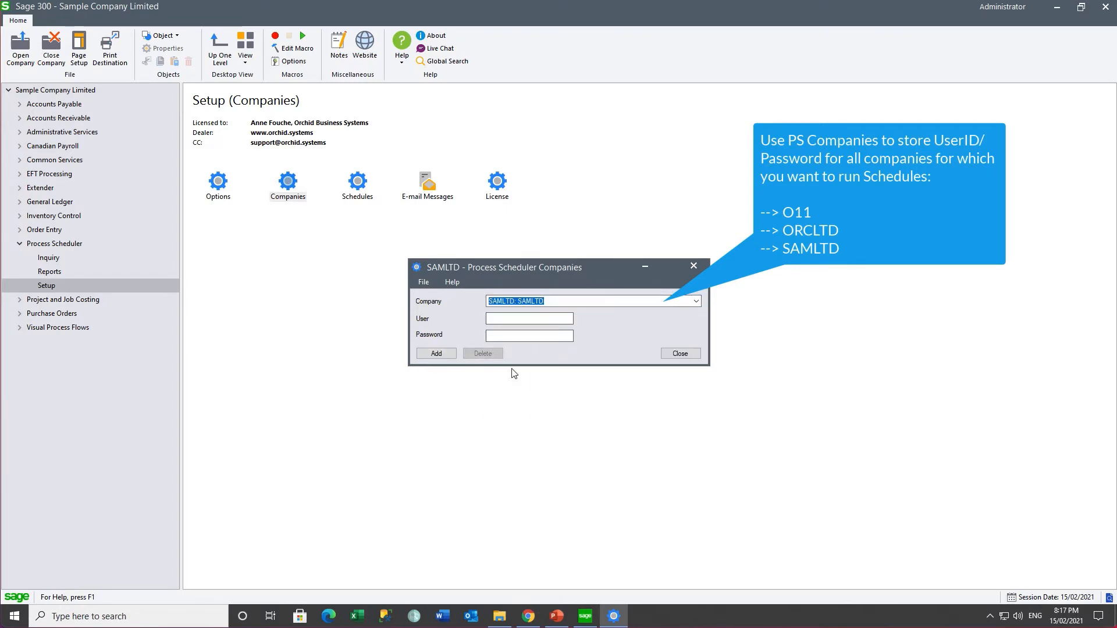
left_click(492, 320)
type("ADMIN")
key("Tab")
type("ADMIN")
left_click(435, 353)
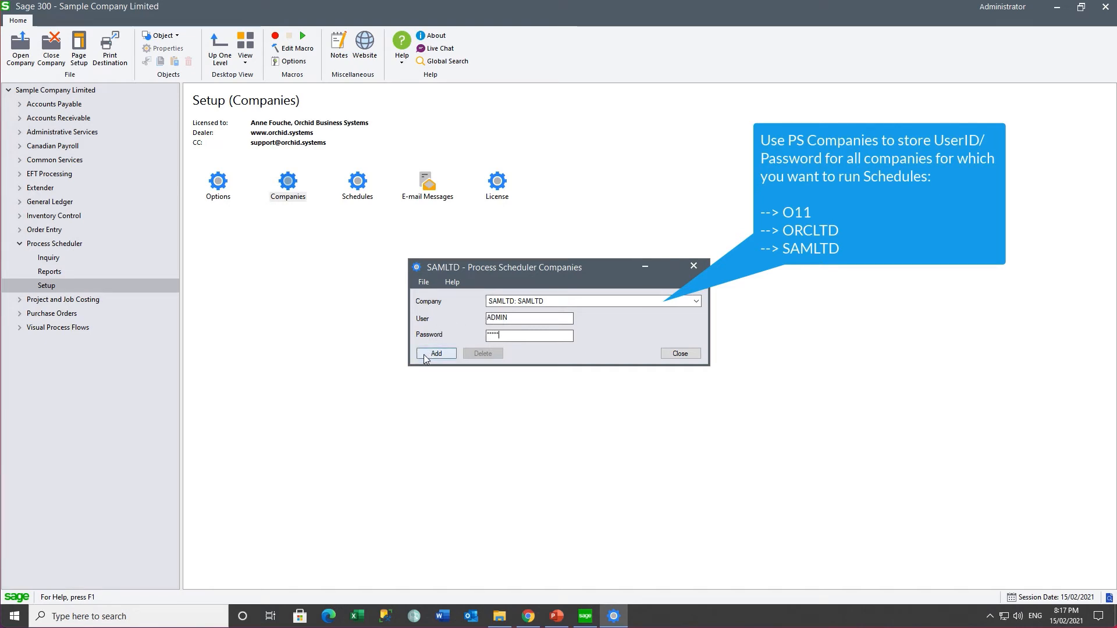
left_click(681, 354)
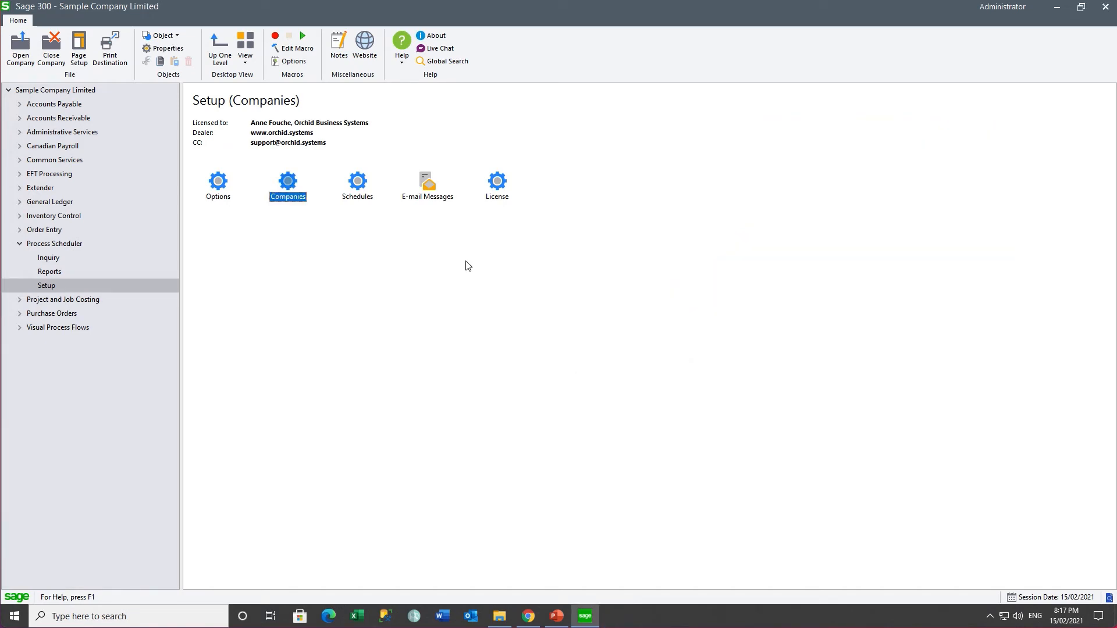
Step: Create e-mail message SCHEDULERAN, described 'Schedule Ran', with subject 'This schedule ran :'
left_click(425, 198)
double_click(425, 198)
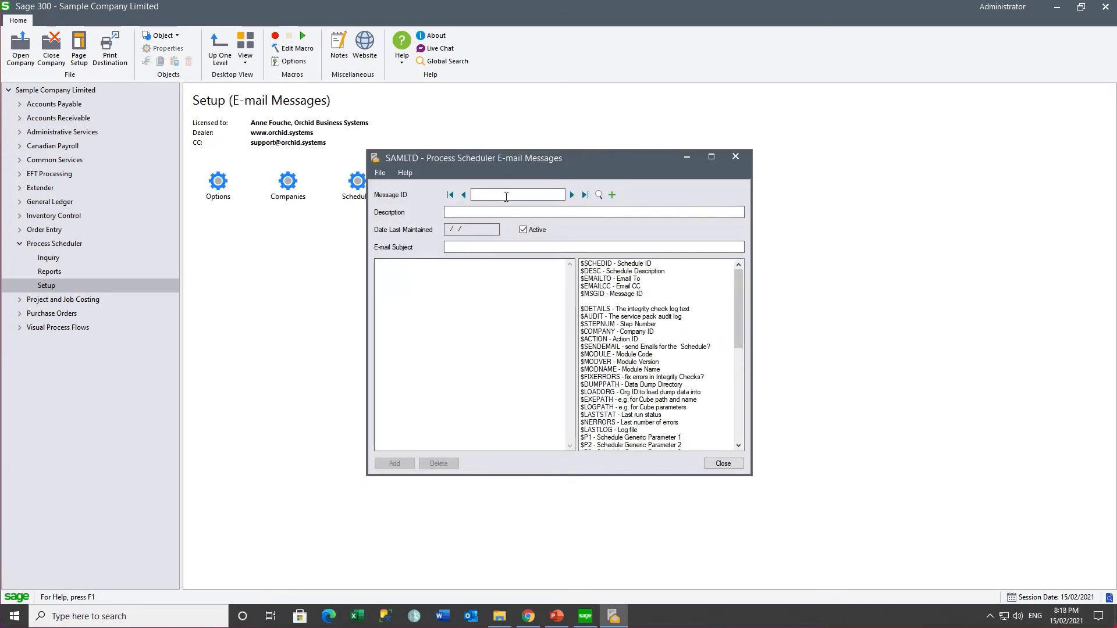
type("SCHEDULERAN")
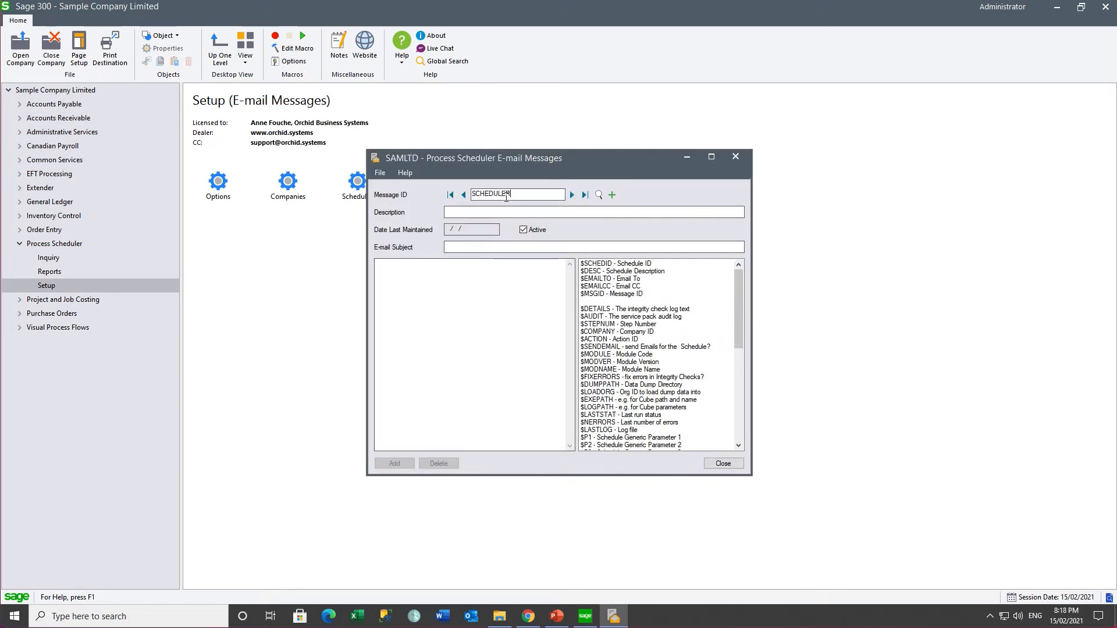
key("Tab")
type("Schedule Ran")
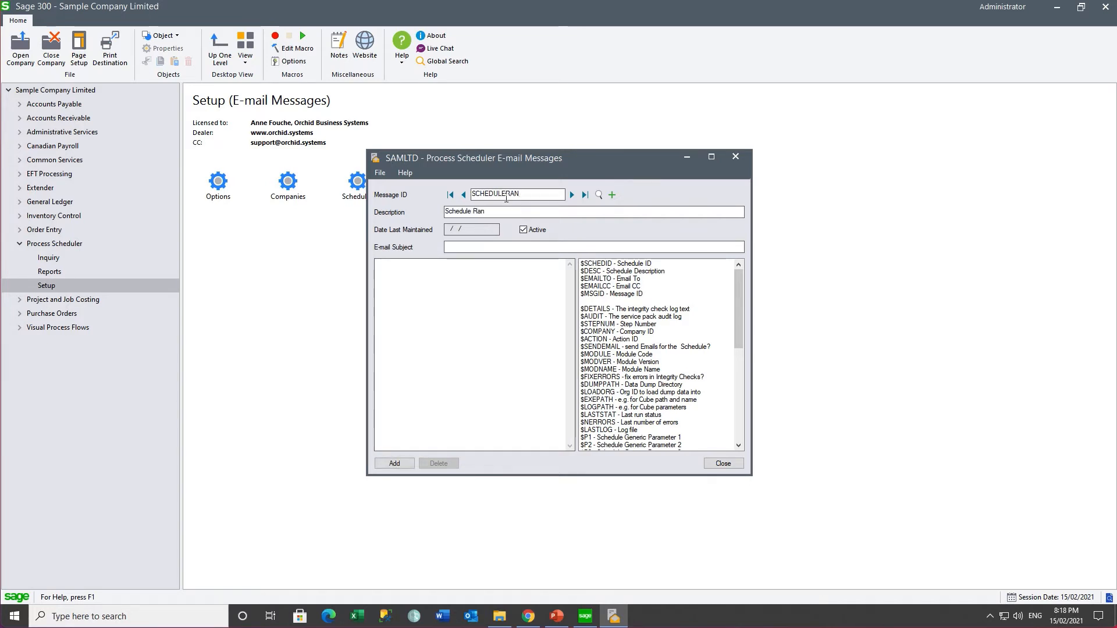
left_click(462, 247)
type("This schedule ran :")
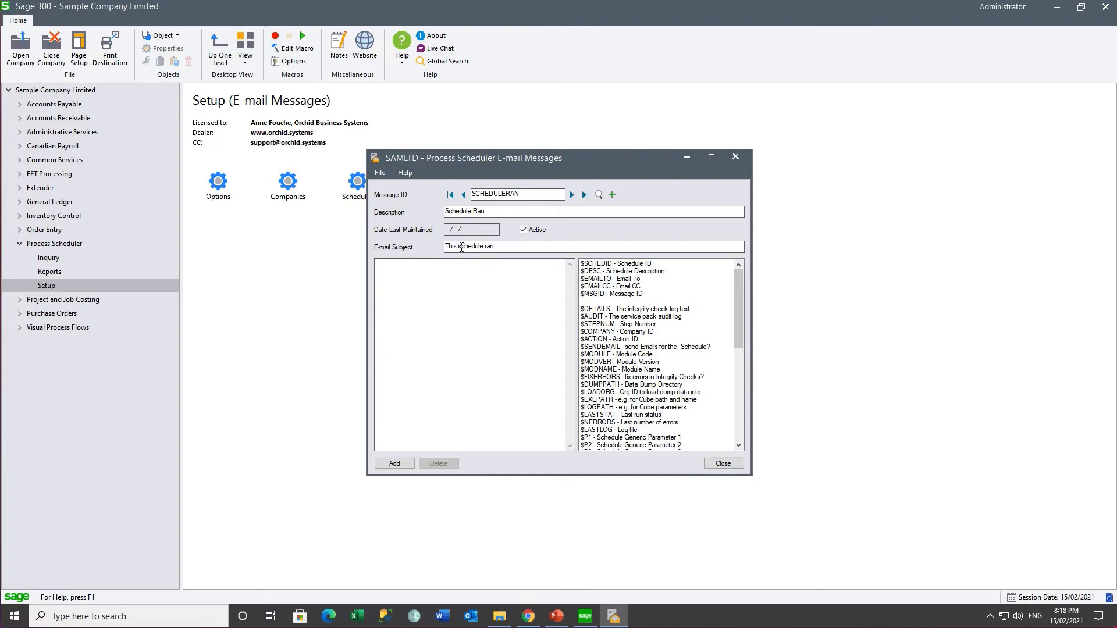
Step: Fill the body with $SCHEDID, $DESC, $DETAILS, $STEPNUM, $COMPANY, append $SCHEDID to the subject, and save
double_click(607, 265)
double_click(605, 271)
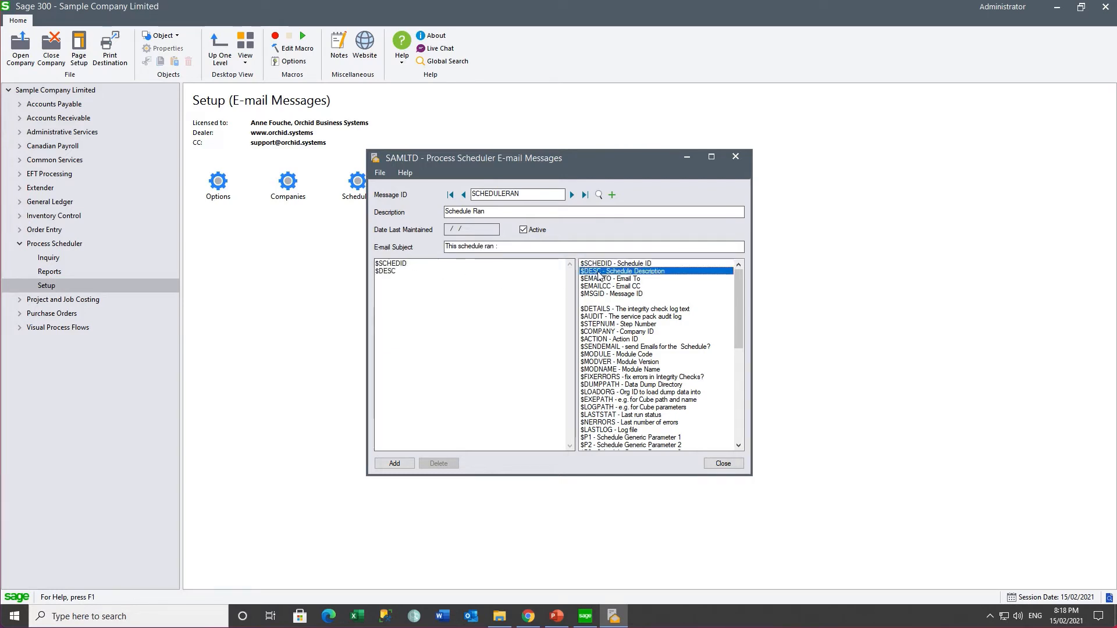
double_click(593, 309)
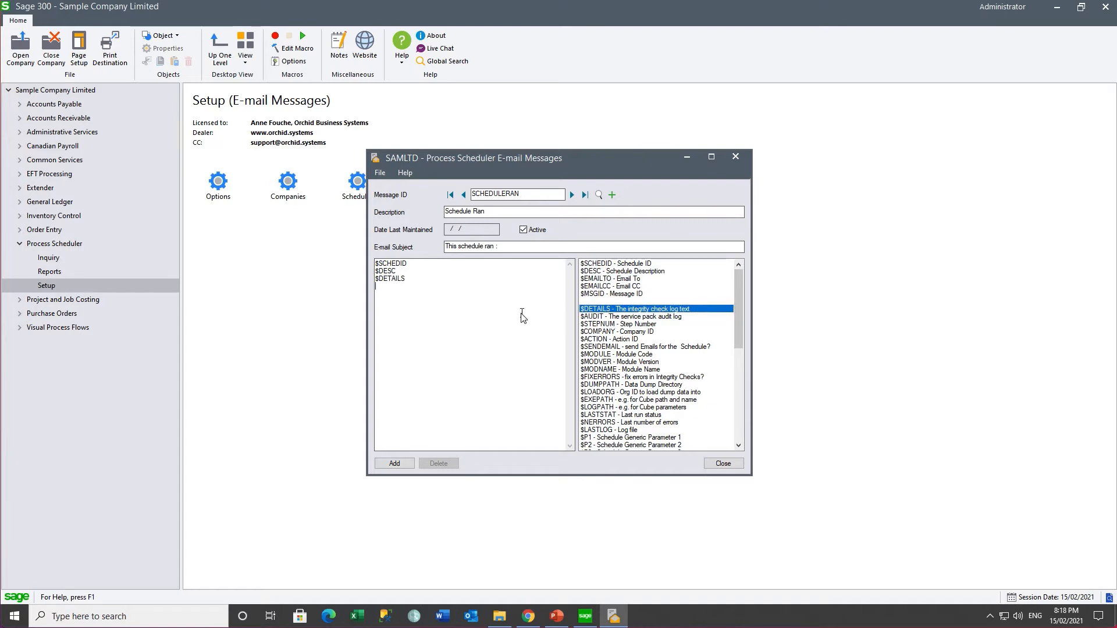
double_click(615, 324)
double_click(626, 331)
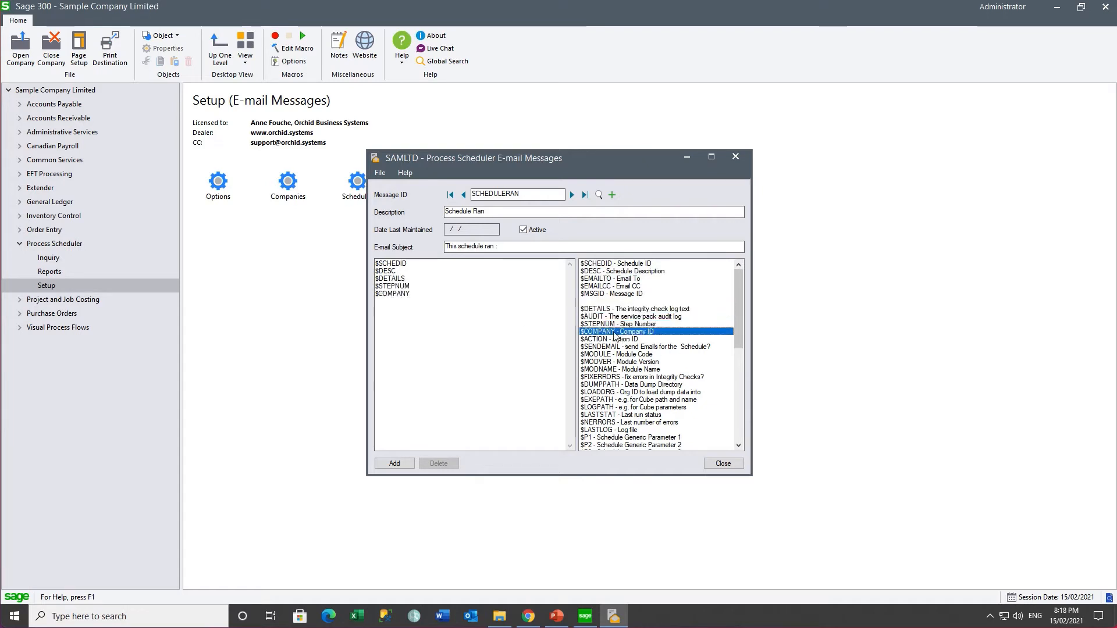
left_click_drag(441, 261, 348, 263)
key("ctrl+c")
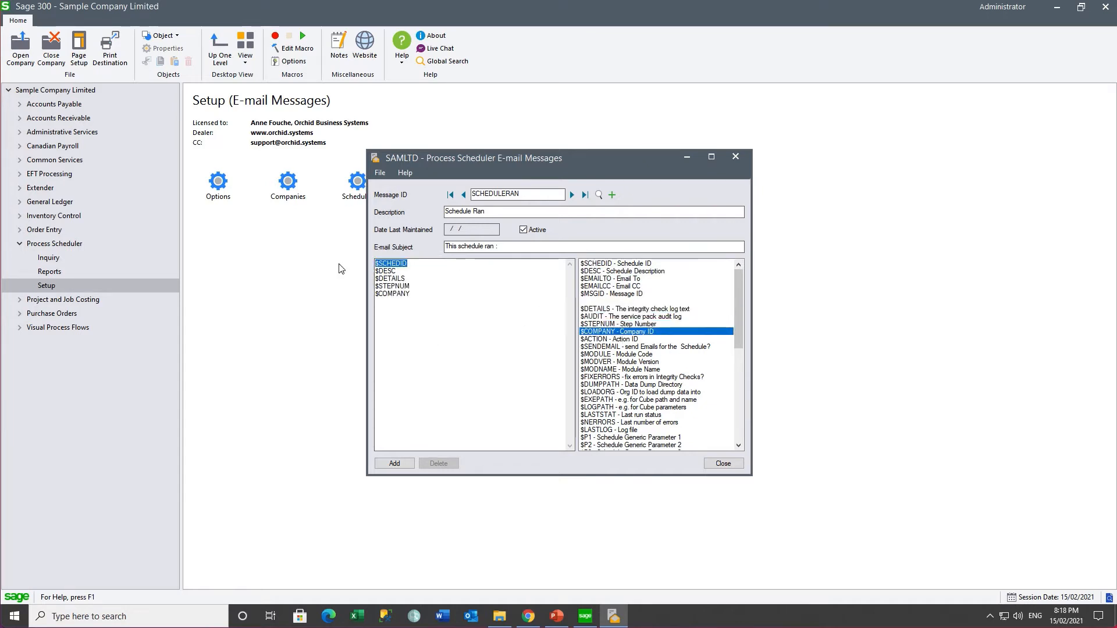
left_click(518, 247)
key("ctrl+v")
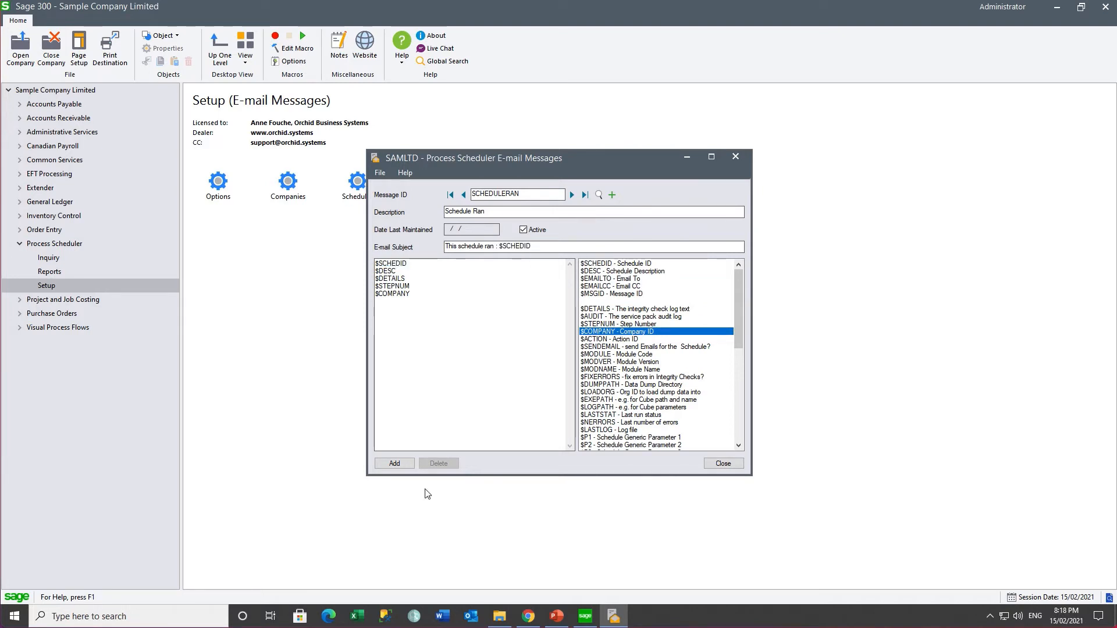
left_click(393, 466)
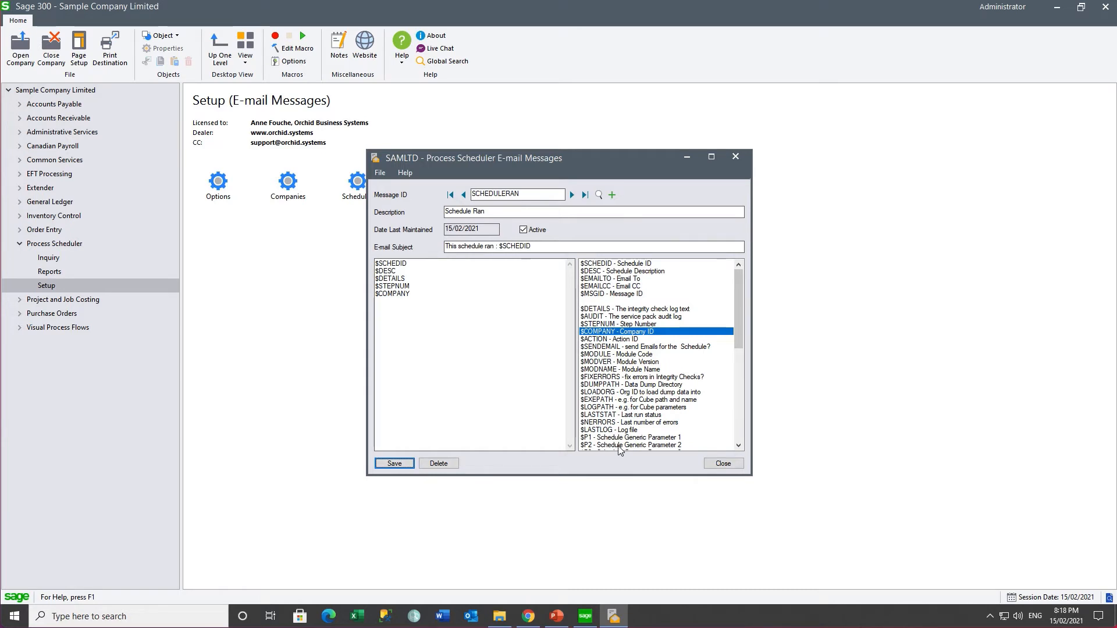
Step: Start a new SCHEDULEERROR message with description 'Schedule'
left_click(528, 194)
key("BackSpace")
key("BackSpace")
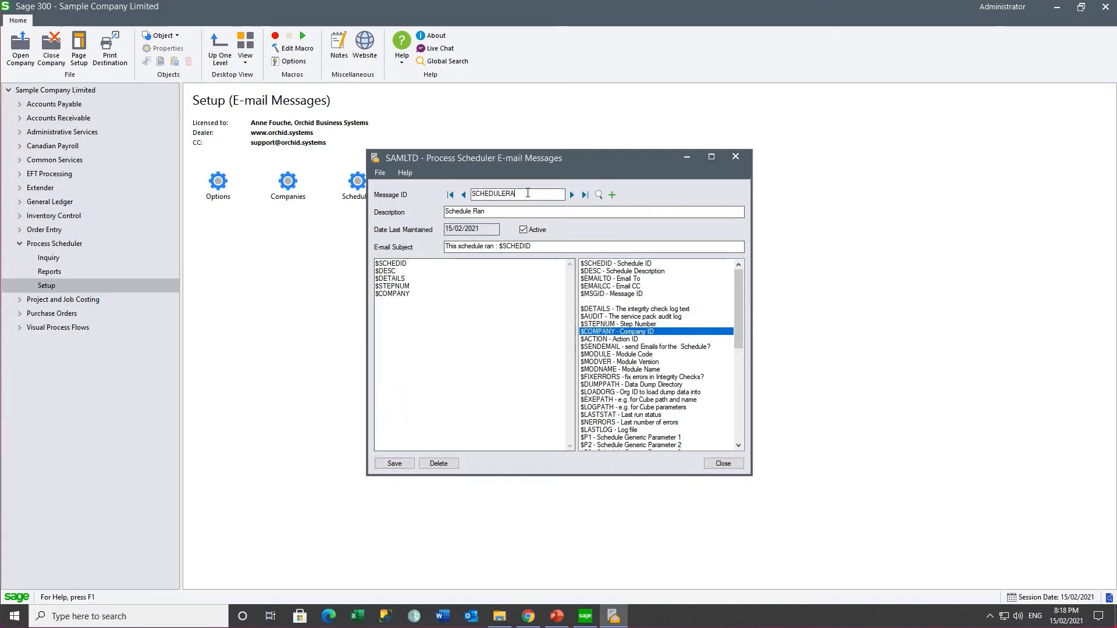
type("RROR")
key("Tab")
type("Schedule")
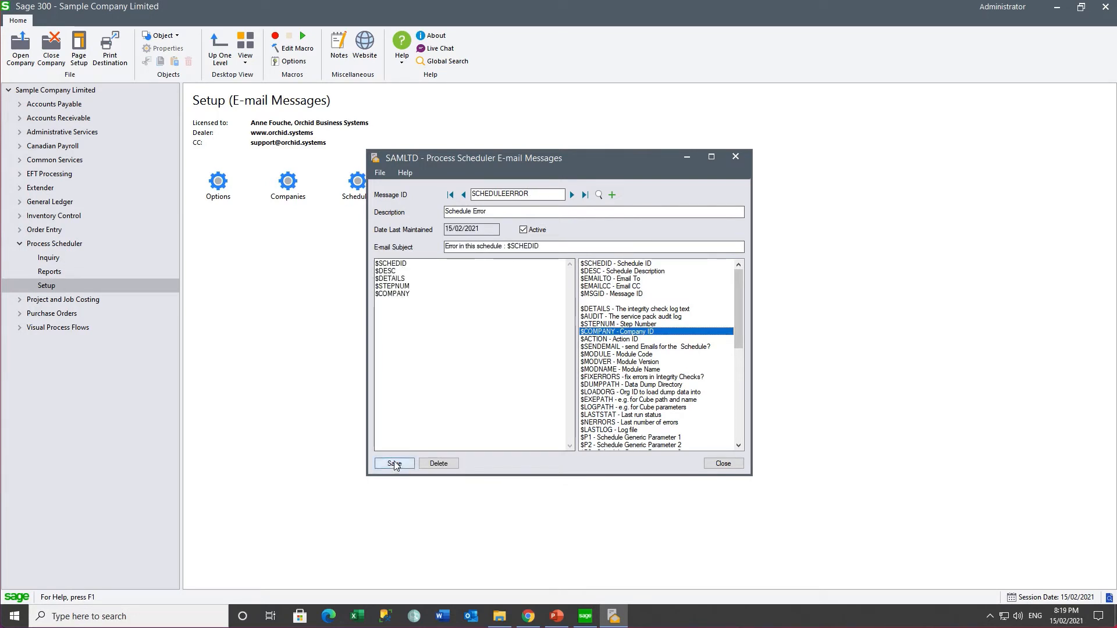
left_click(394, 463)
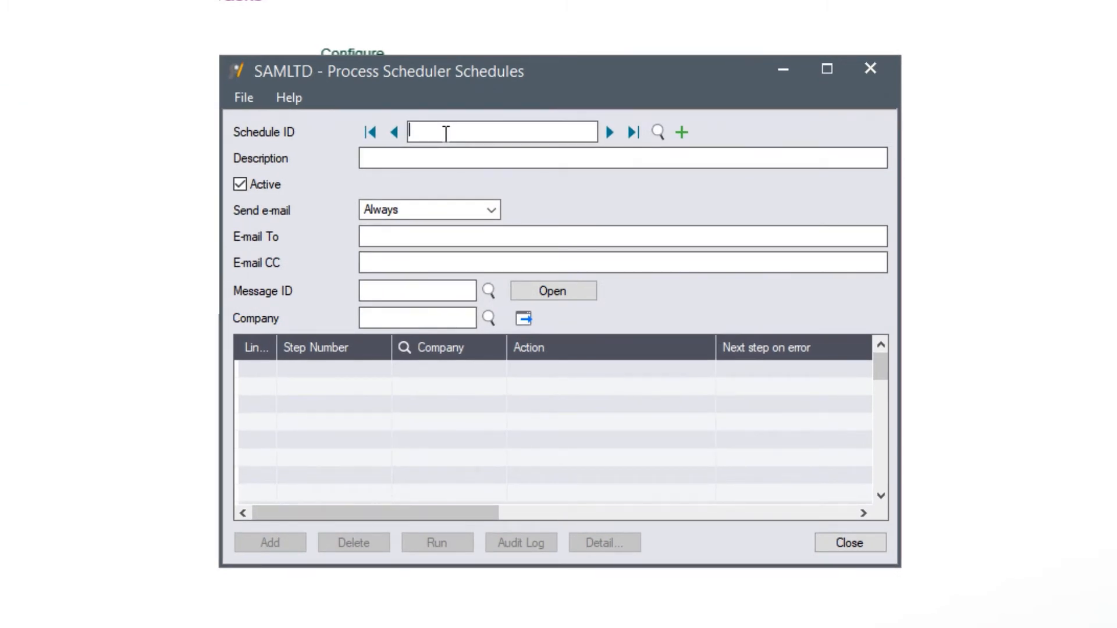
Step: Create schedule DAYENDPOST, described 'Day end and post system batches', with e-mail sending set to Always
type("DAYENDPOST")
key("Tab")
type("Da")
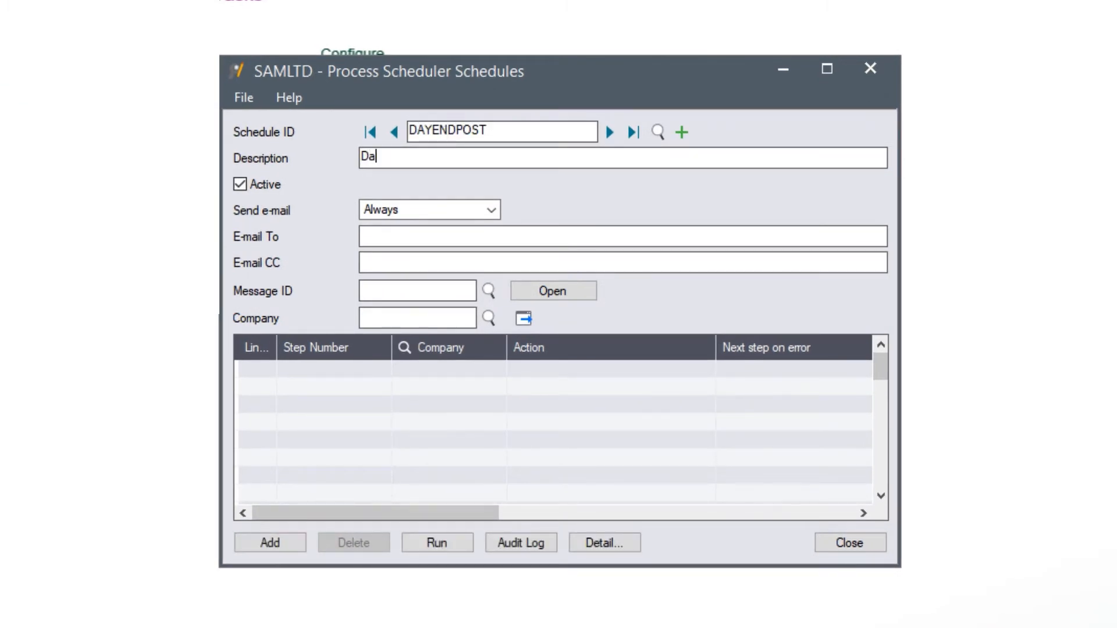
type("y end and post system bat")
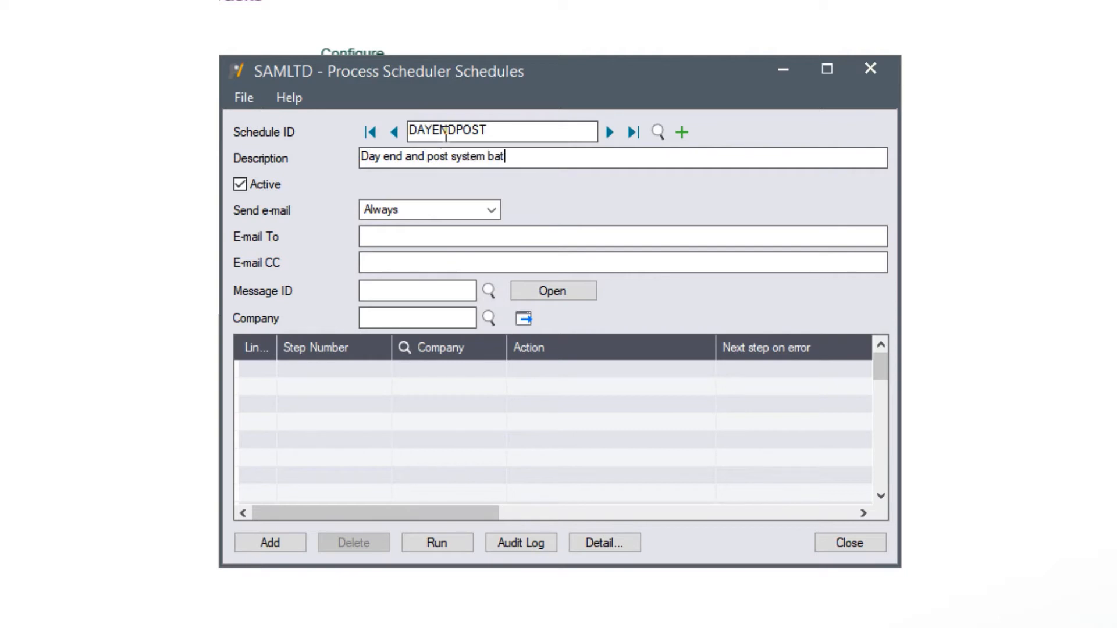
type("ches")
key("Tab")
left_click(494, 212)
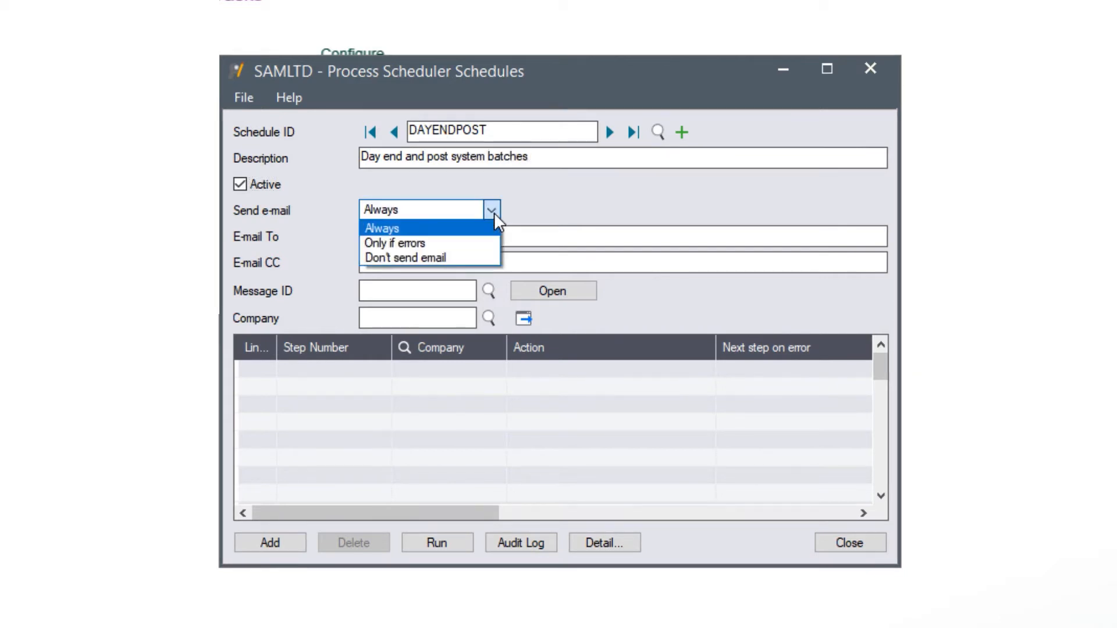
left_click(468, 231)
Step: Enter the recipient's e-mail address, choose message SCHEDULERAN, and add step 1 for company O11
left_click(434, 236)
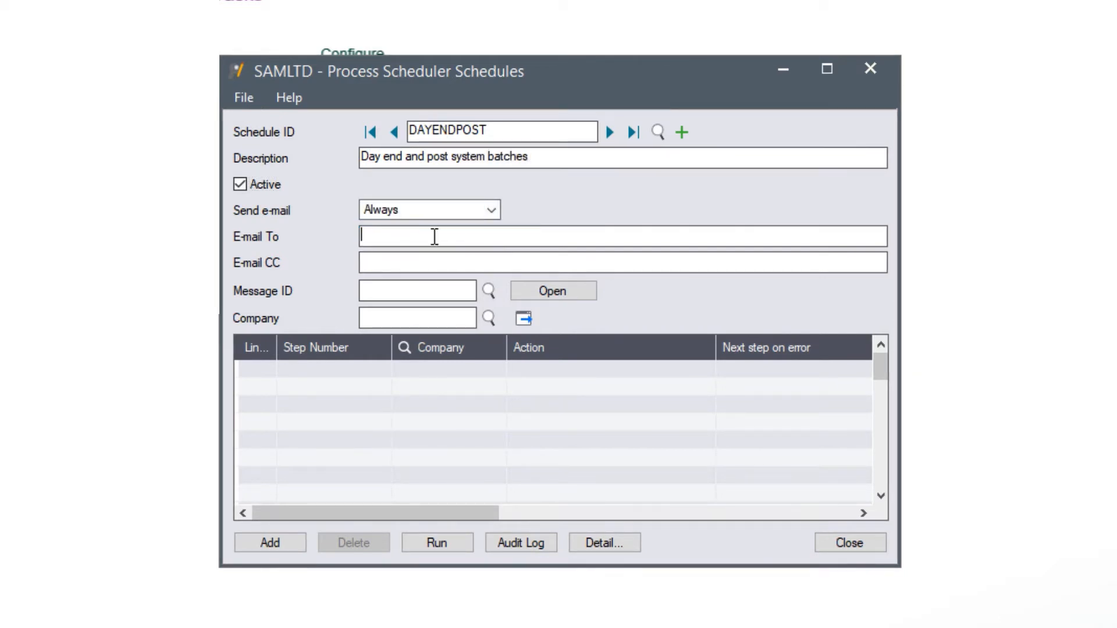
key("Tab")
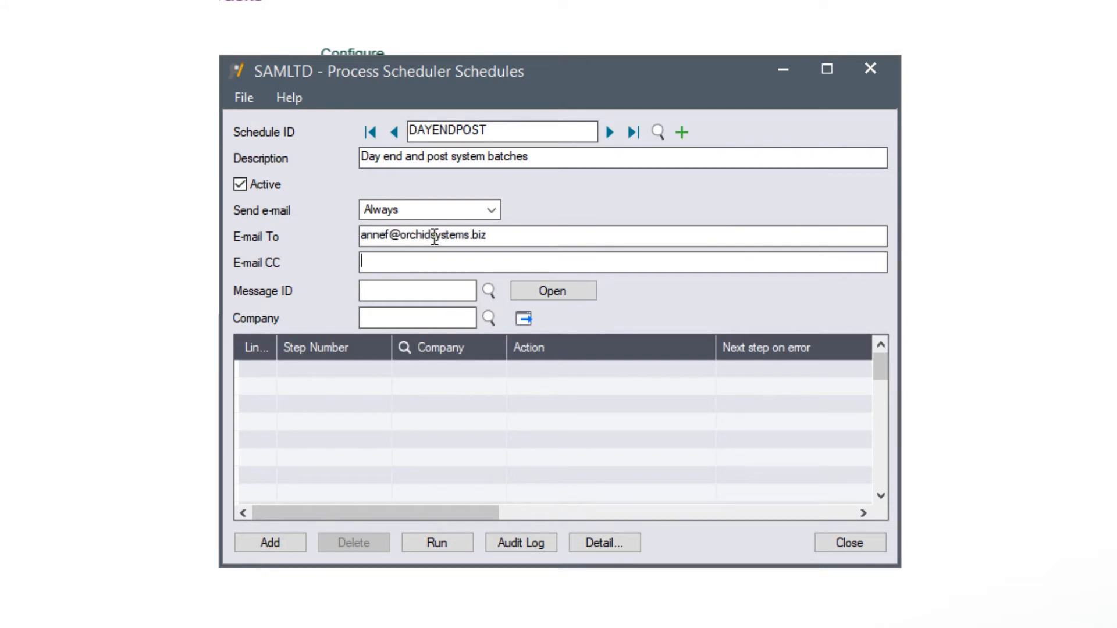
left_click(488, 290)
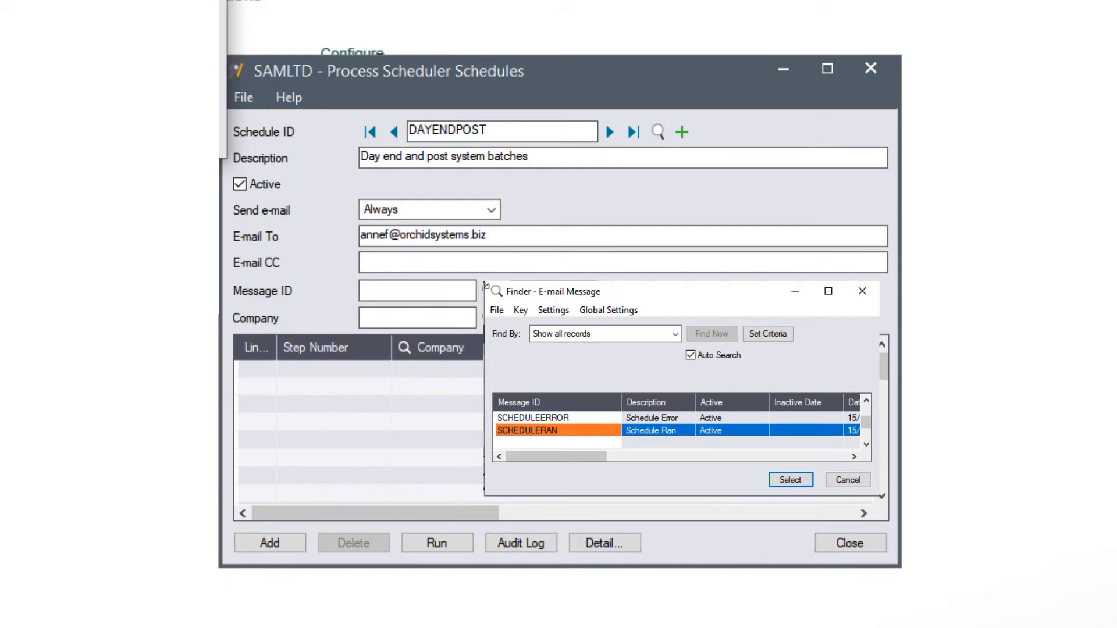
key("Return")
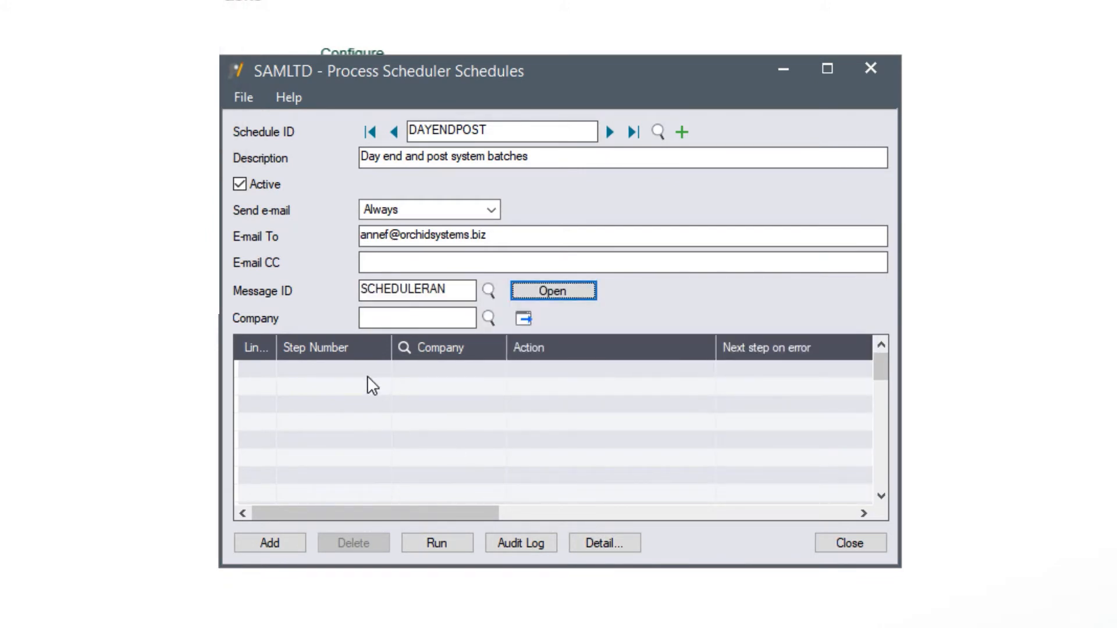
left_click(351, 368)
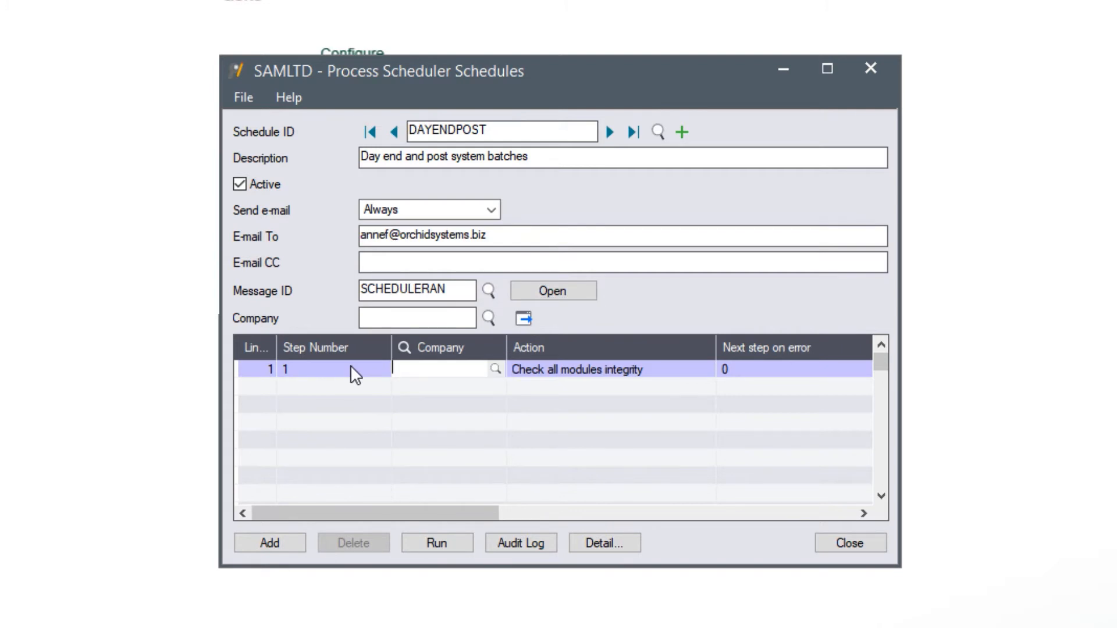
type("O11")
key("Tab")
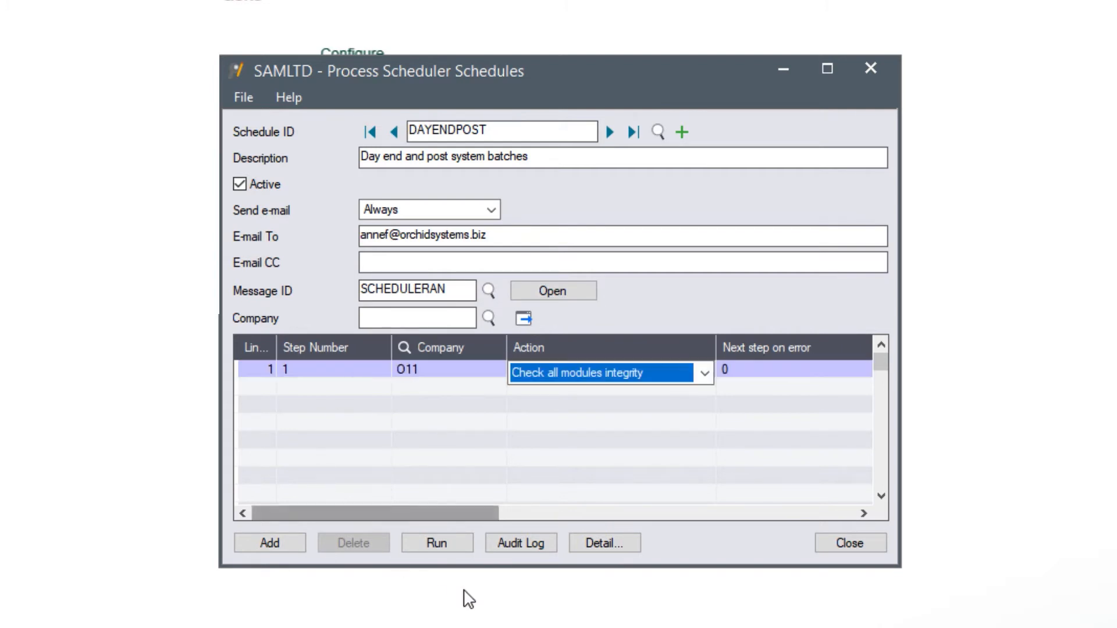
Step: Set step 1's action to Run I/C day end, logging to the Day End Logs folder
left_click(599, 545)
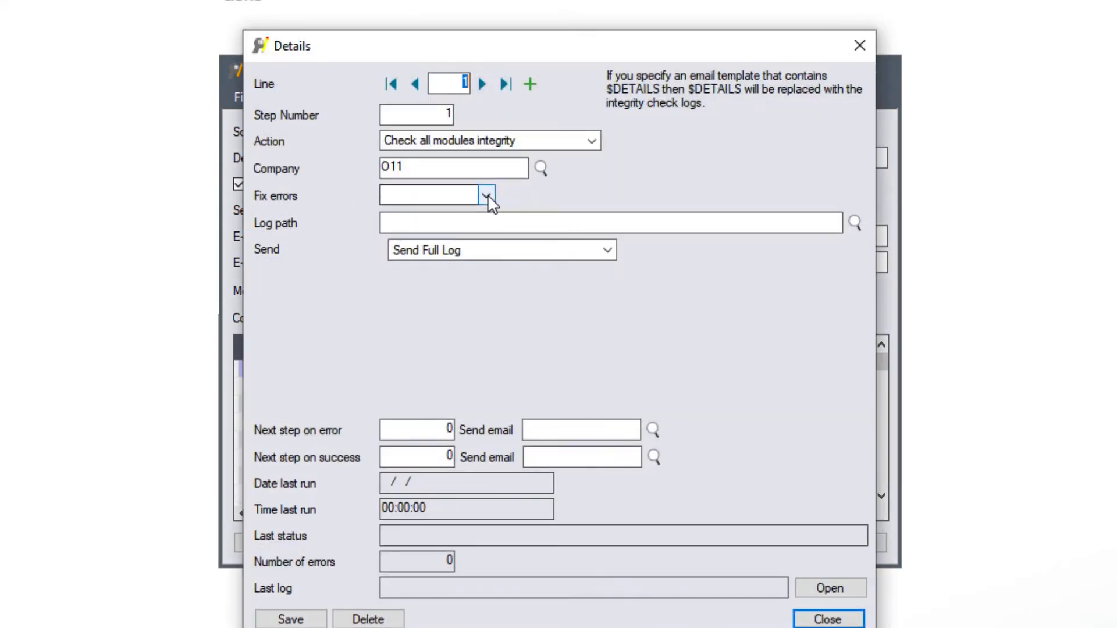
left_click(600, 144)
left_click(428, 337)
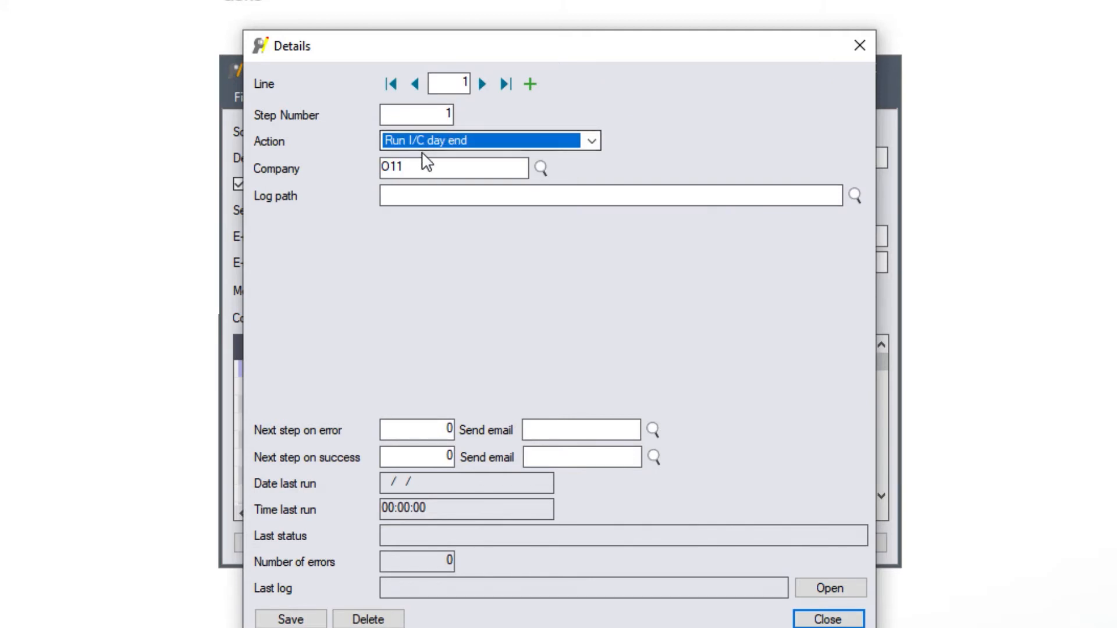
left_click(400, 194)
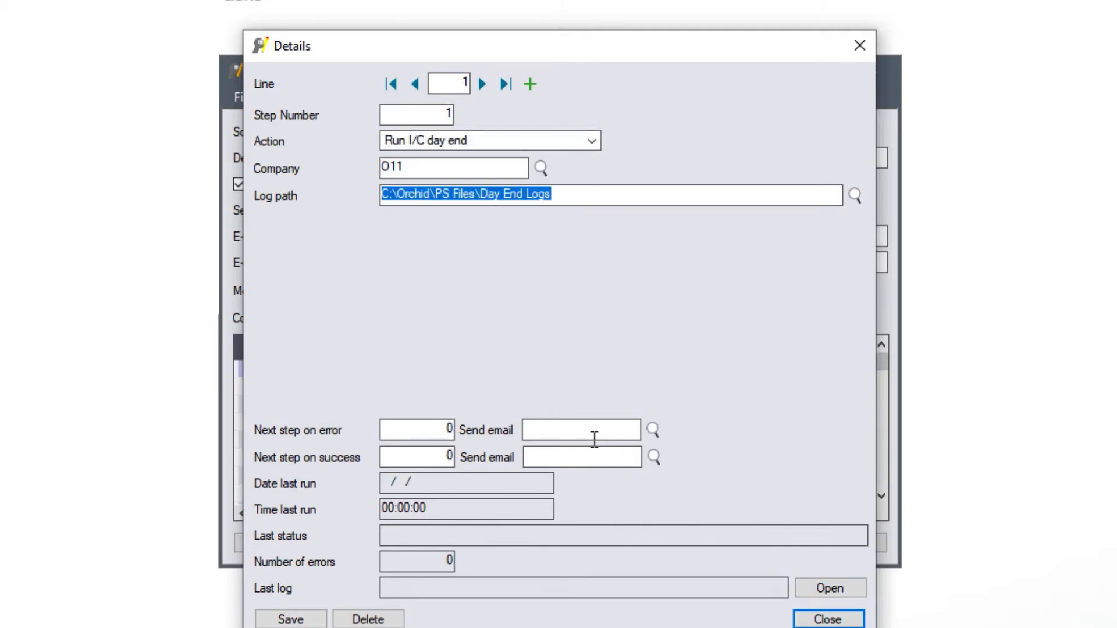
Step: Send step 1 to step 10 on error with SCHEDULEERROR and to step 5 on success, and save
left_click(453, 428)
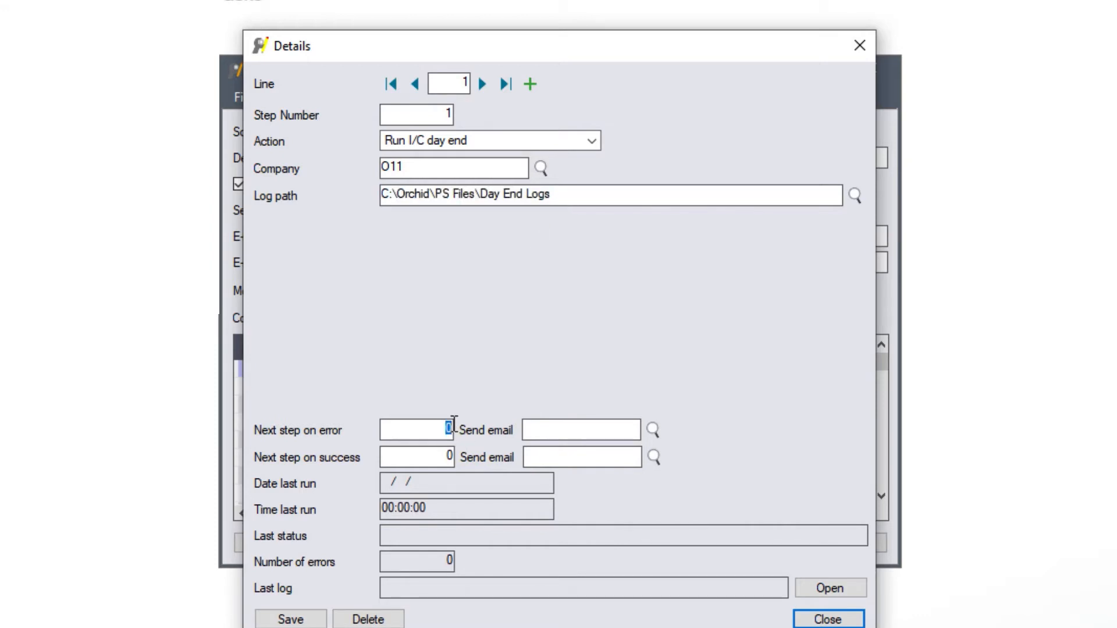
type("10")
left_click(652, 428)
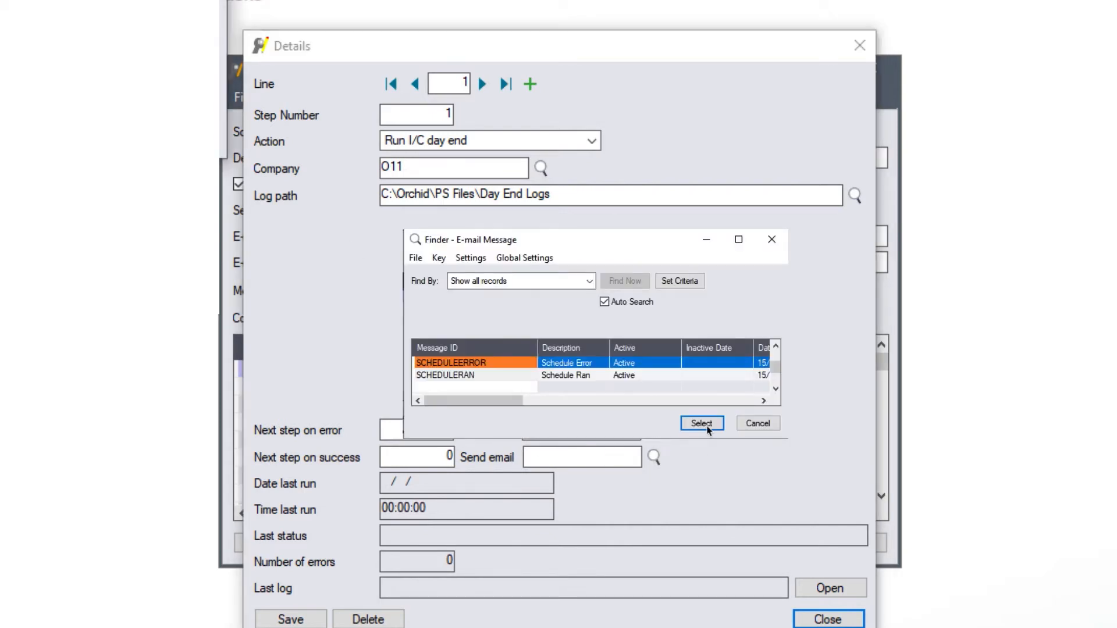
left_click(702, 423)
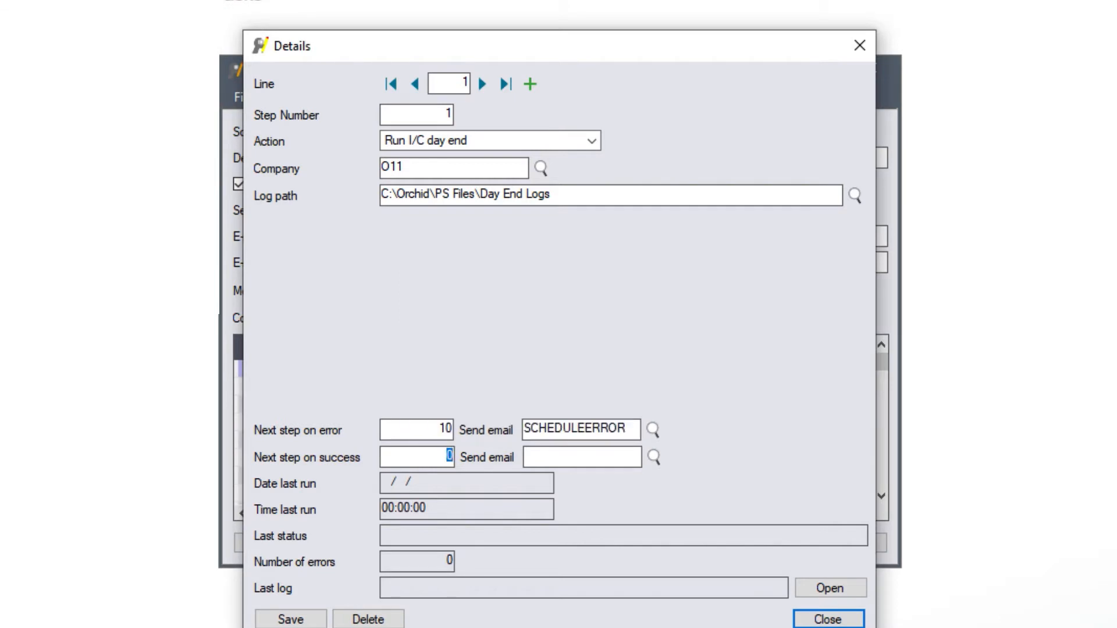
type("5")
key("Tab")
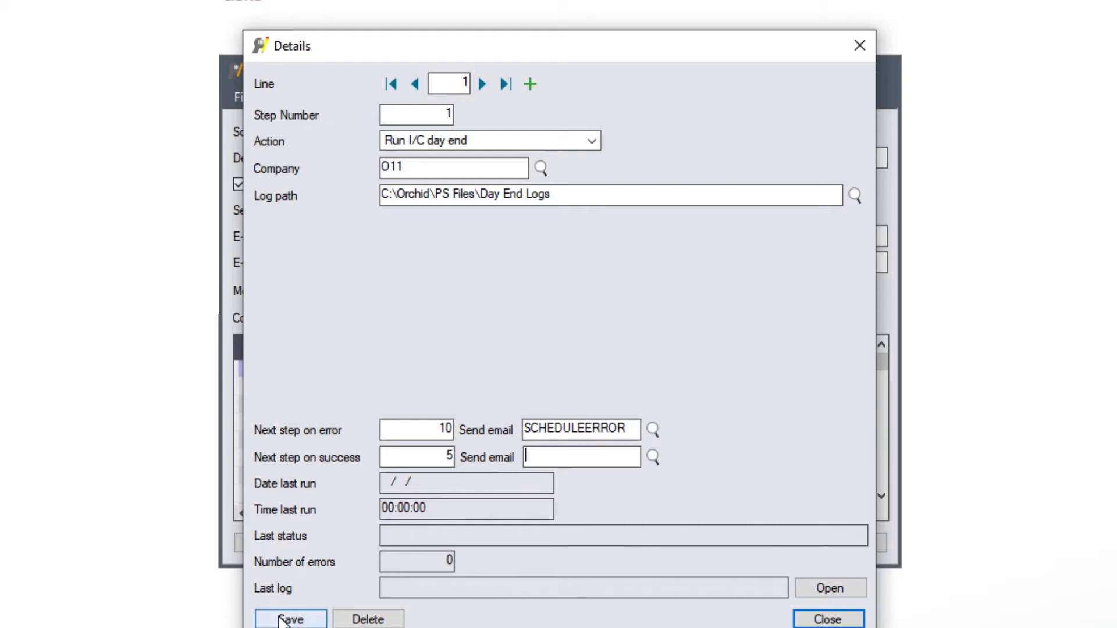
left_click(317, 617)
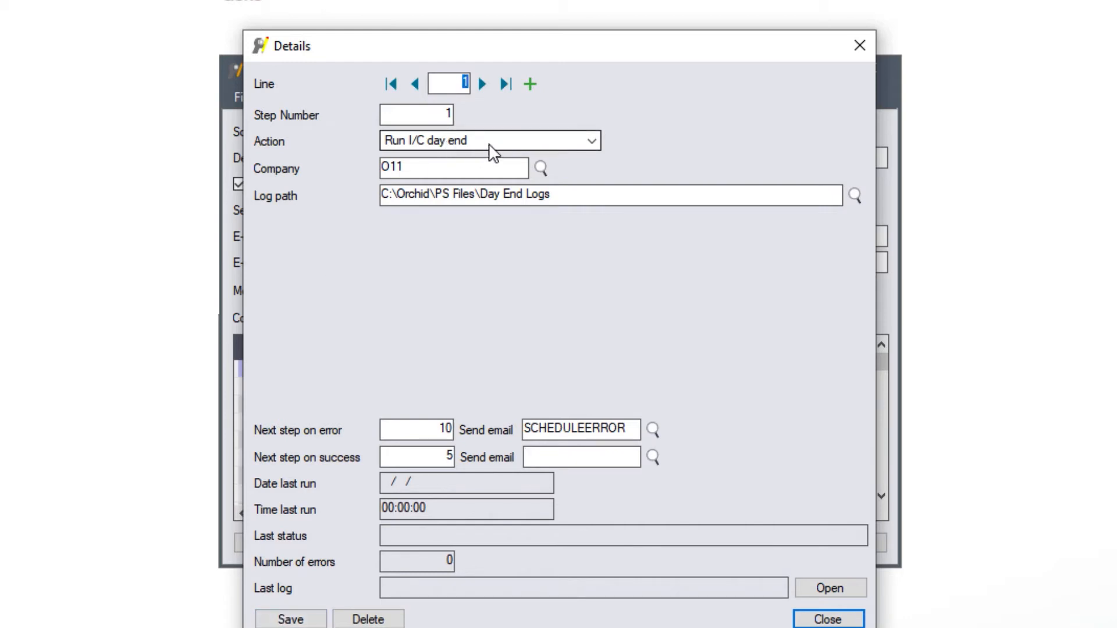
left_click(530, 84)
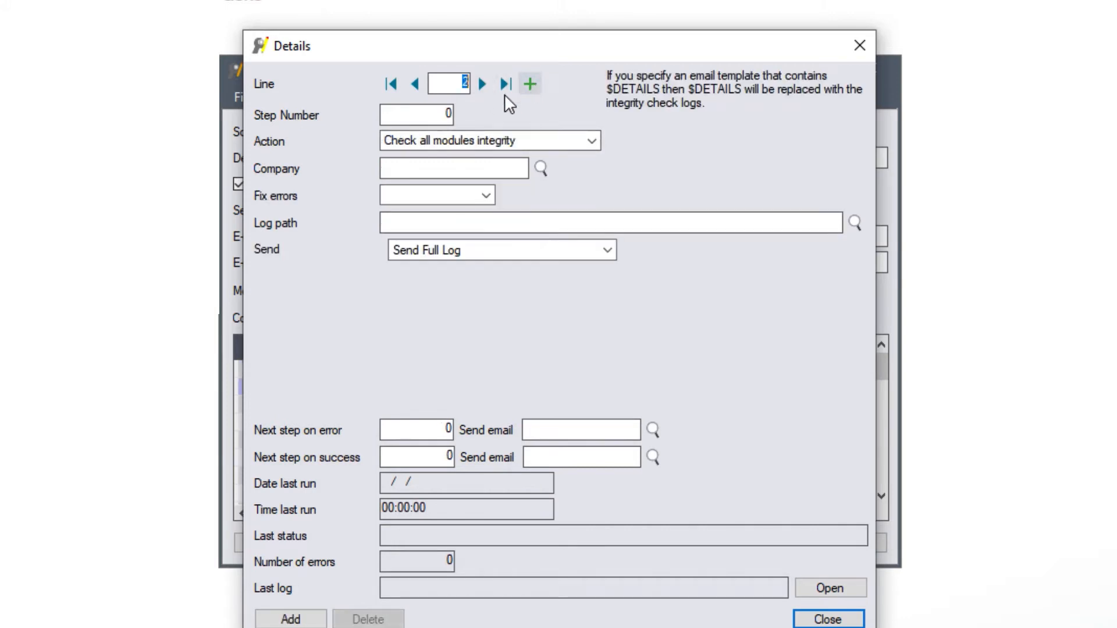
Step: Add step 5 posting all system batches for company O11
type("5")
key("Tab")
left_click(590, 142)
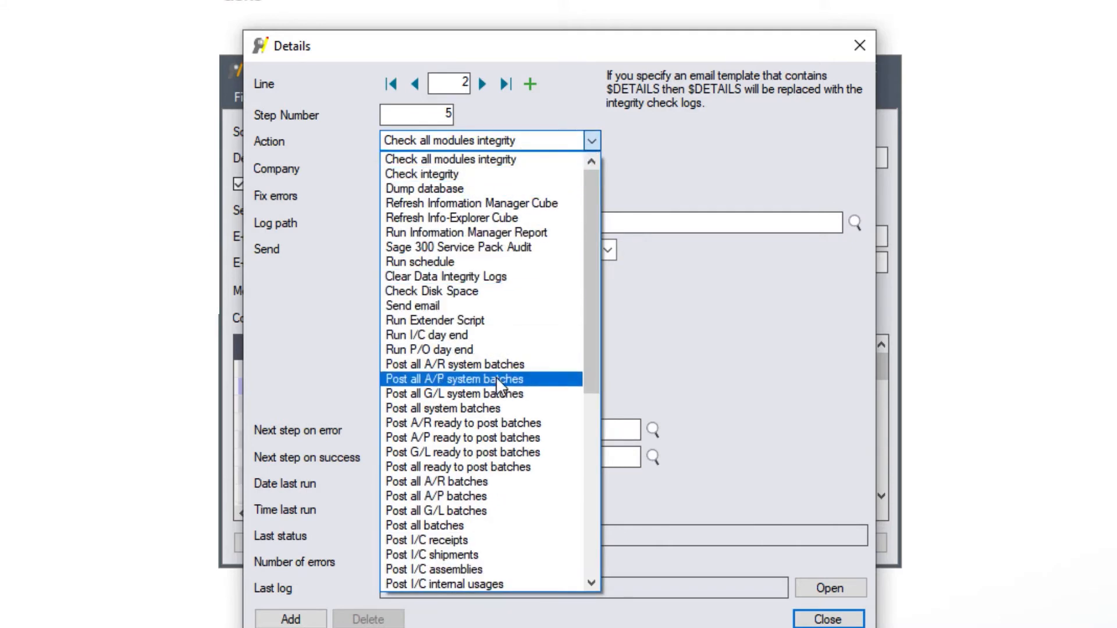
left_click(483, 409)
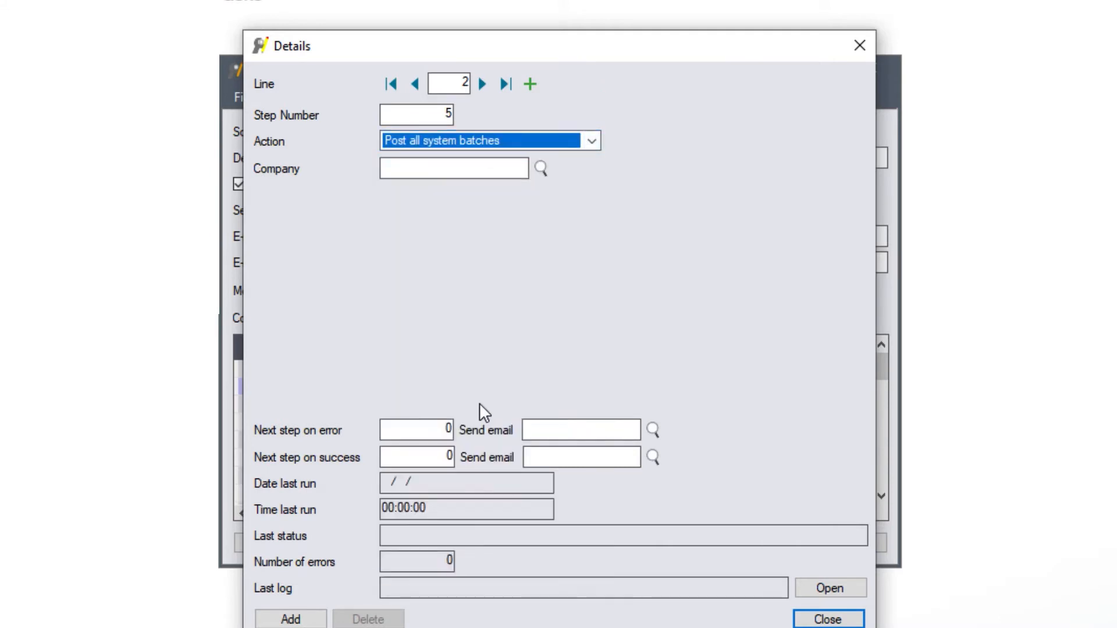
left_click(469, 165)
type("01")
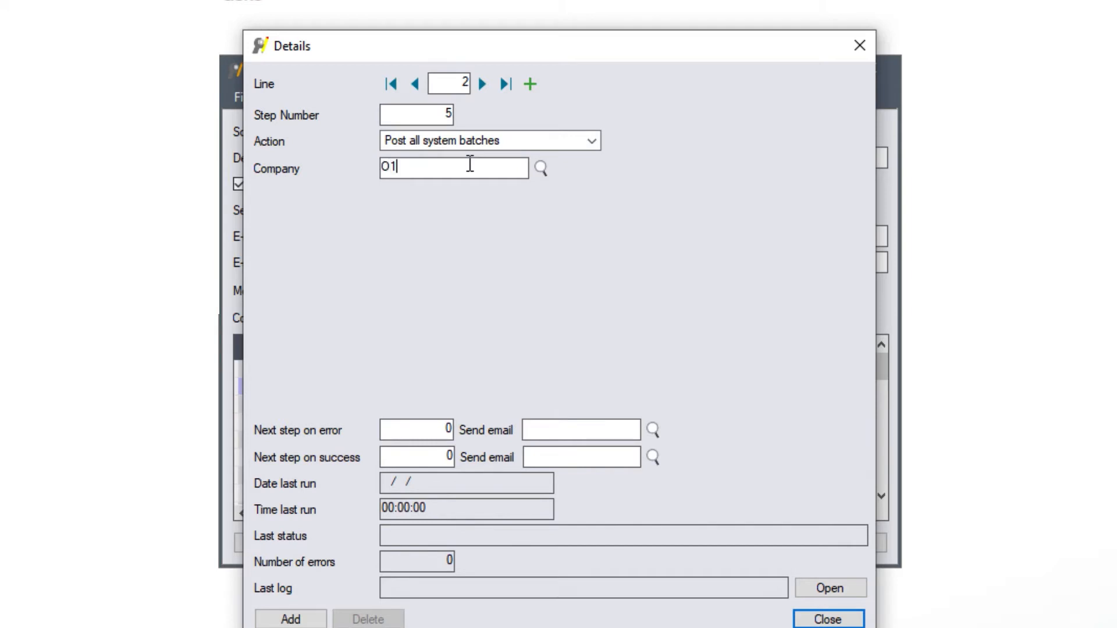
type("1")
key("Tab")
Step: Route step 5 to step 15 on error with SCHEDULEERROR and to 15 on success
type("15")
left_click(653, 430)
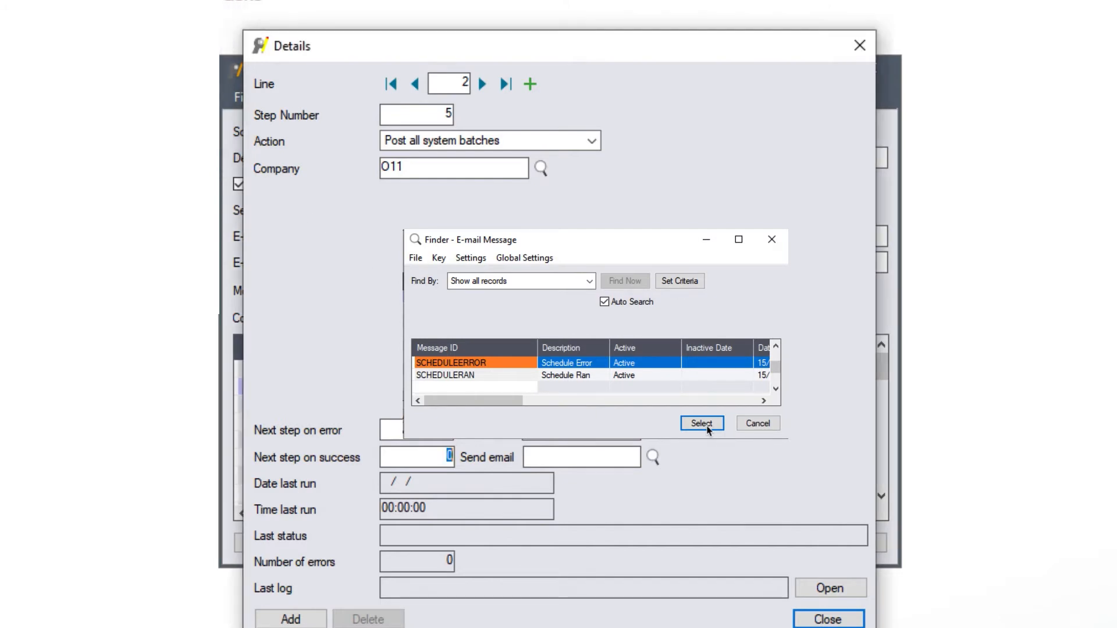
left_click(702, 424)
double_click(431, 462)
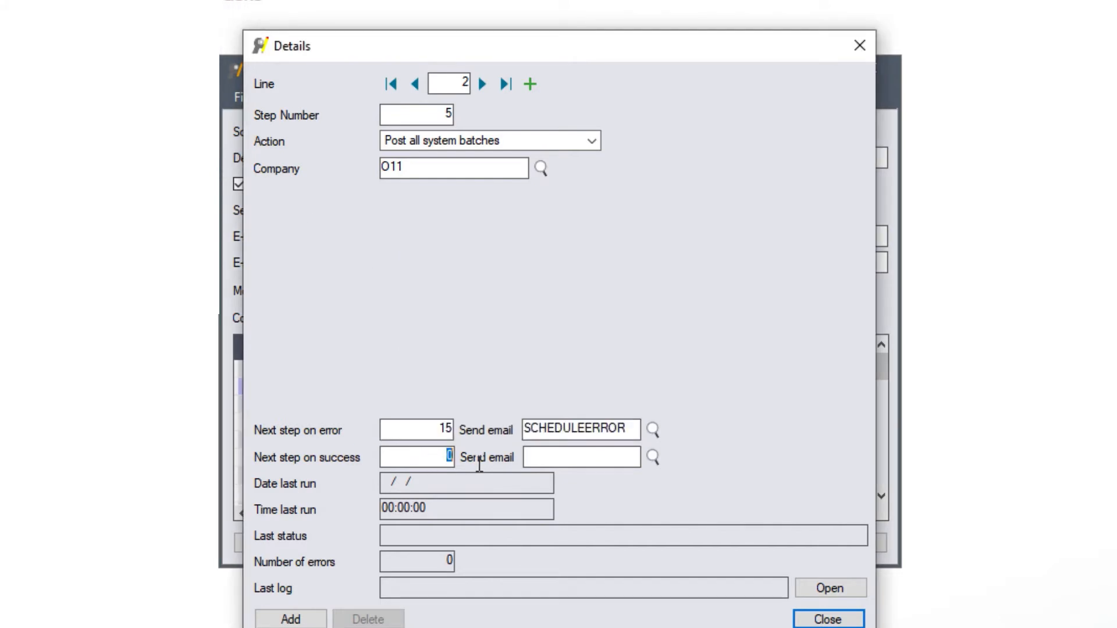
type("15")
key("Return")
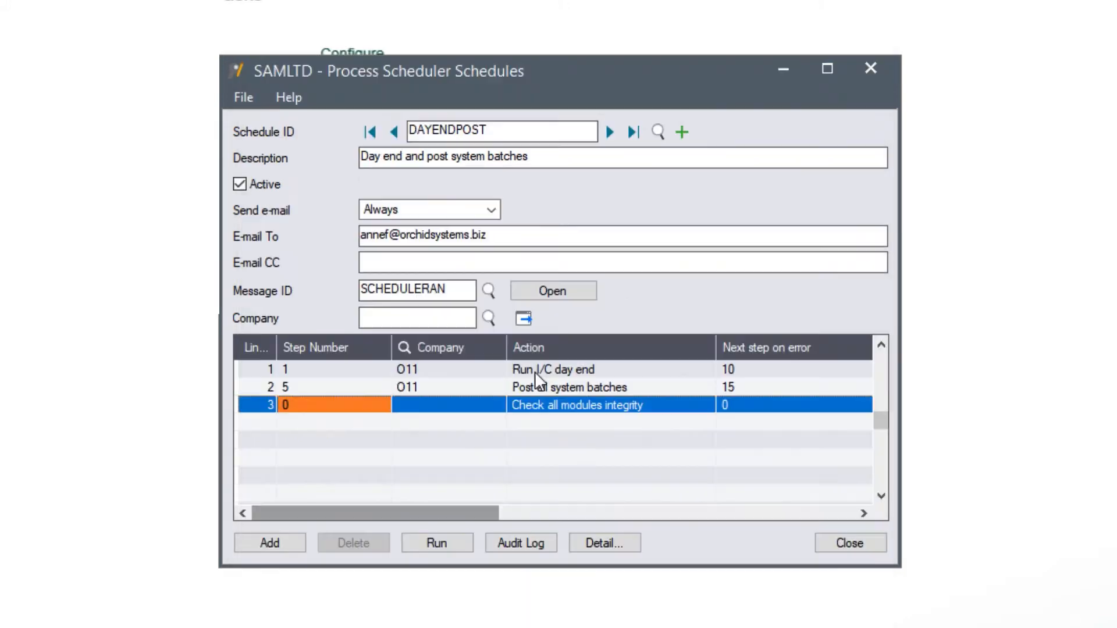
Step: Add step 10 for ORCLTD running I/C day end, logging to the Day End Logs folder
left_click(315, 406)
type("10")
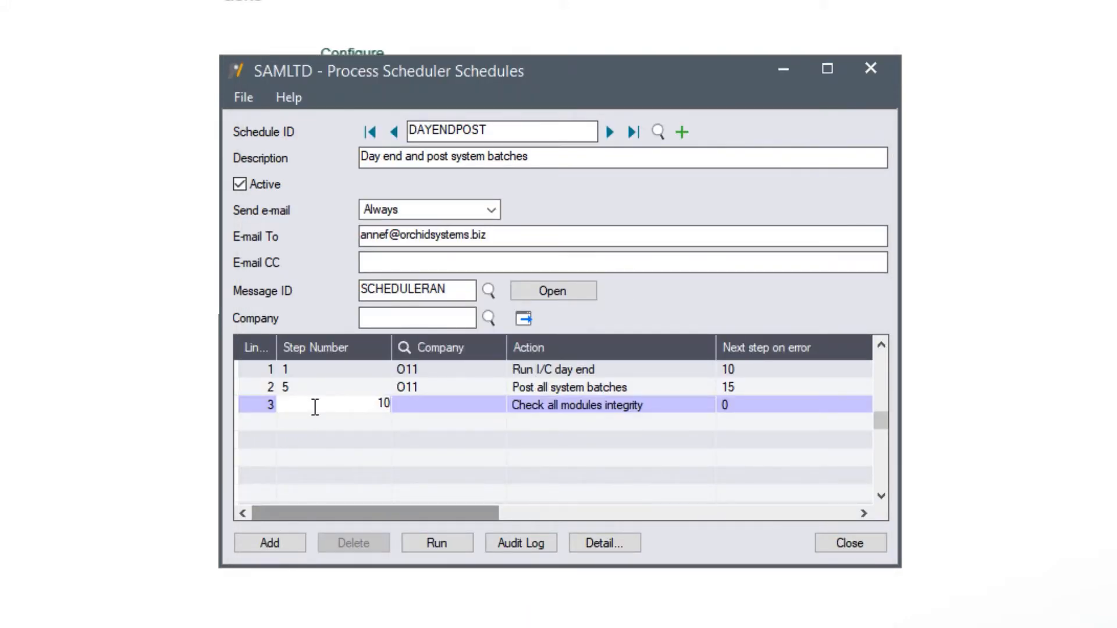
key("Tab")
type("ORCLTD")
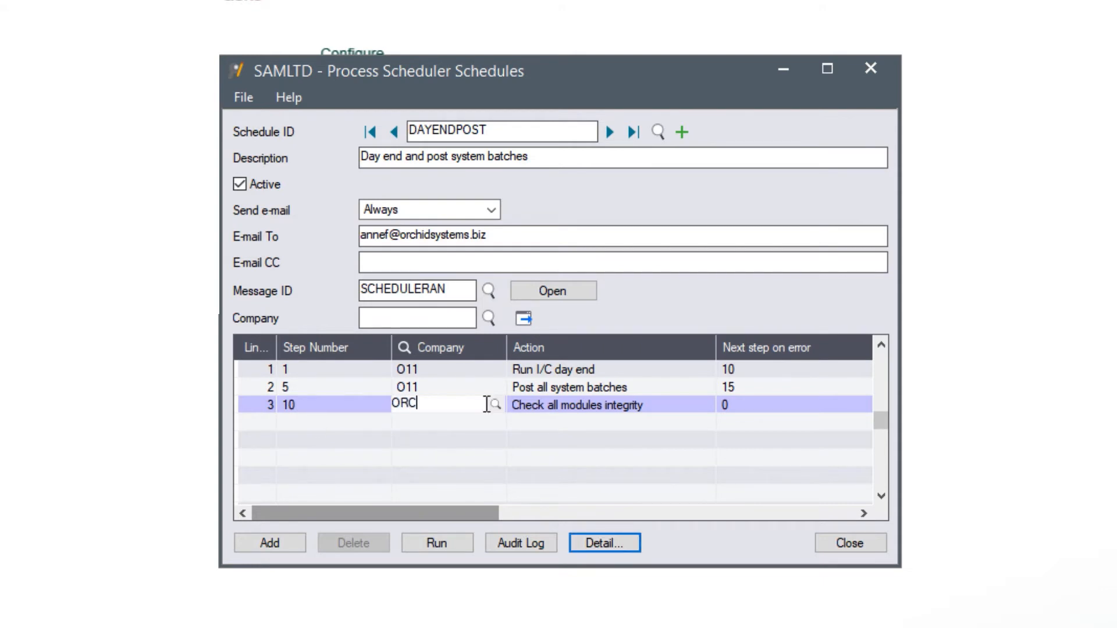
key("Tab")
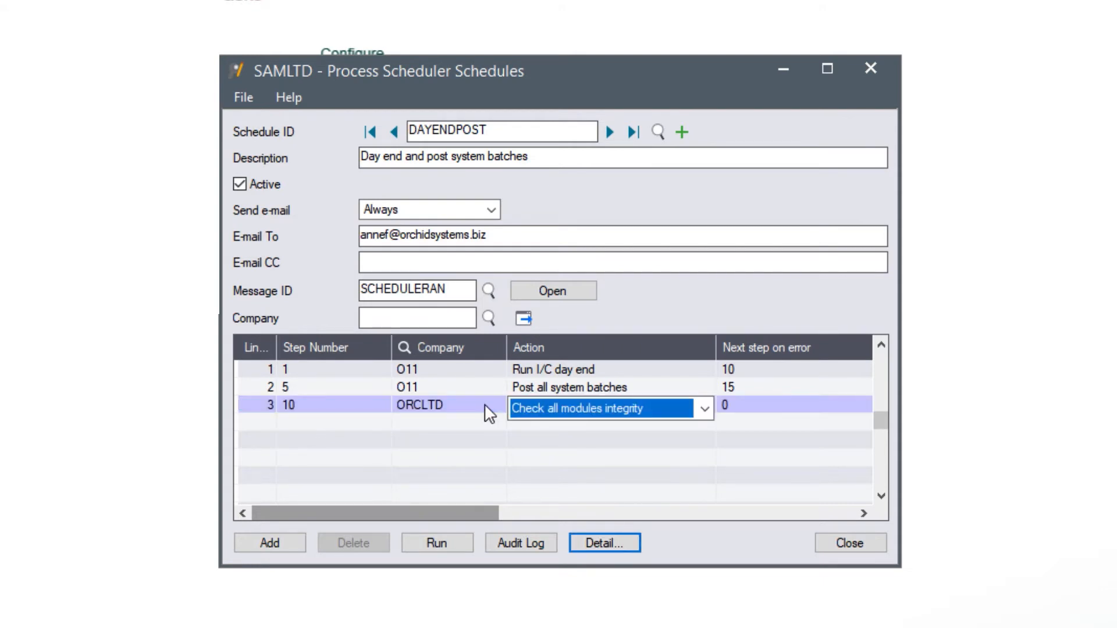
key("r")
key("r")
key("r")
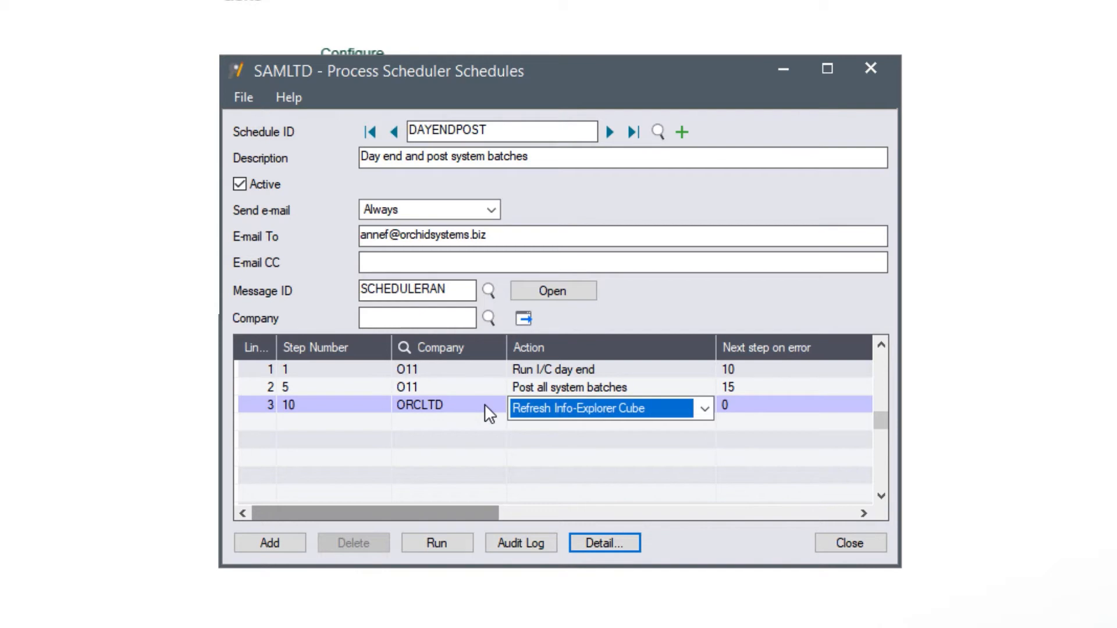
left_click(591, 140)
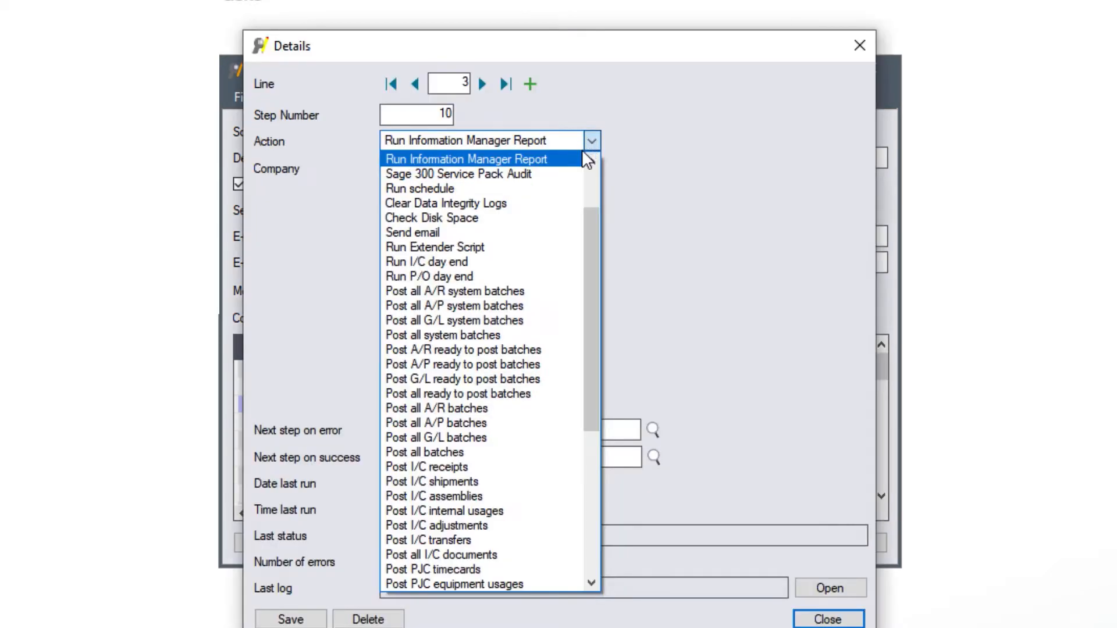
left_click(482, 263)
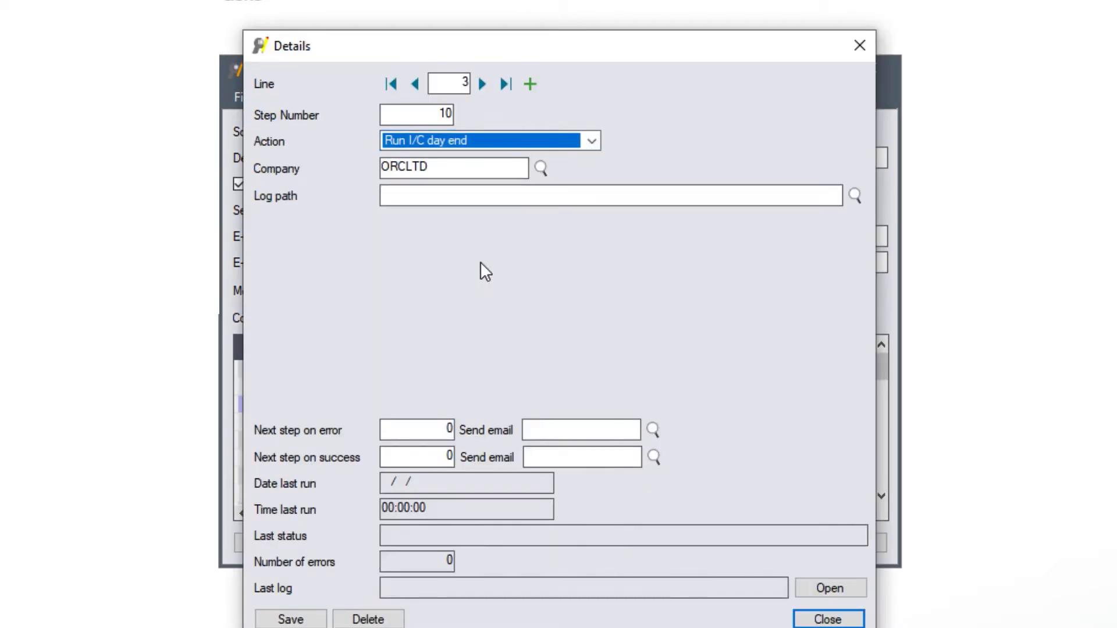
left_click(434, 200)
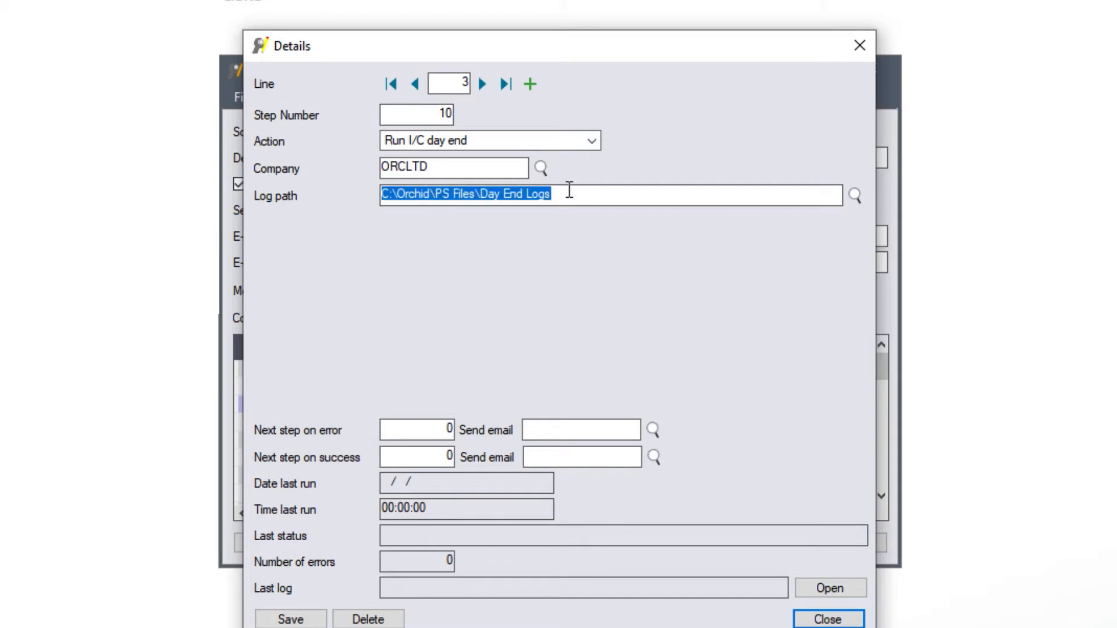
left_click_drag(568, 194, 334, 190)
key("ctrl+c")
Step: Send step 10 to step 20 on error with SCHEDULEERROR and to 15 on success, and save
left_click(434, 431)
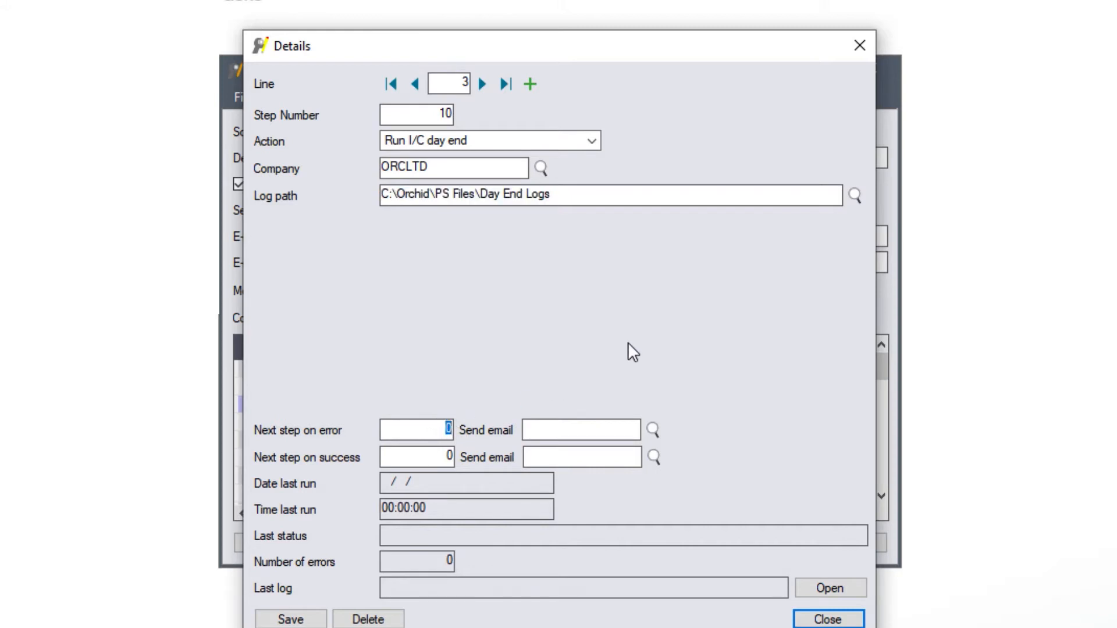
type("20")
left_click(653, 429)
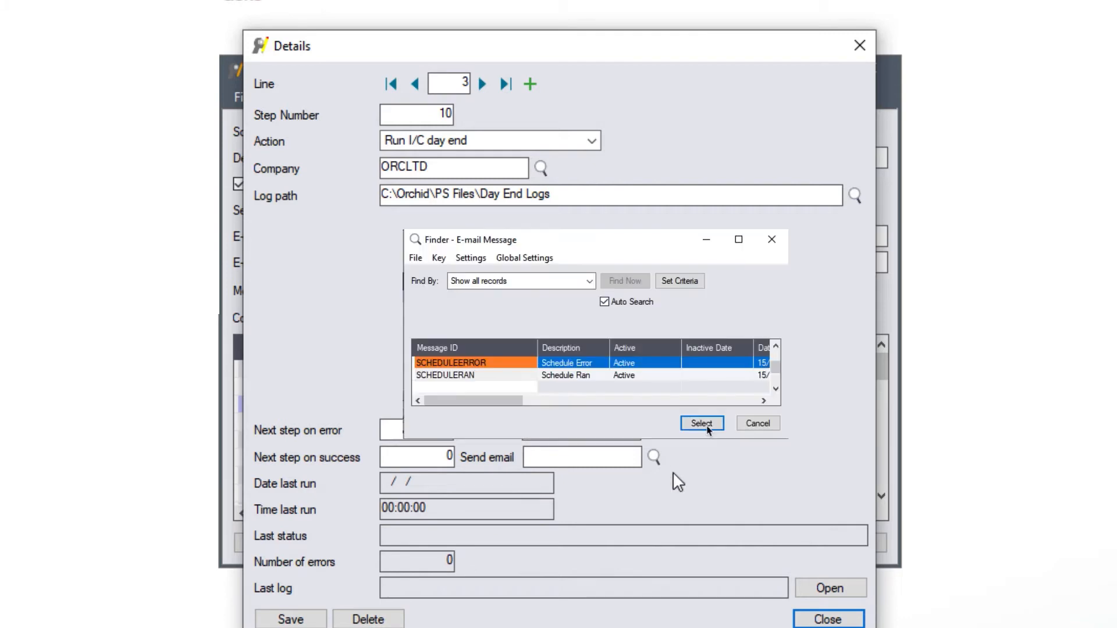
left_click(702, 424)
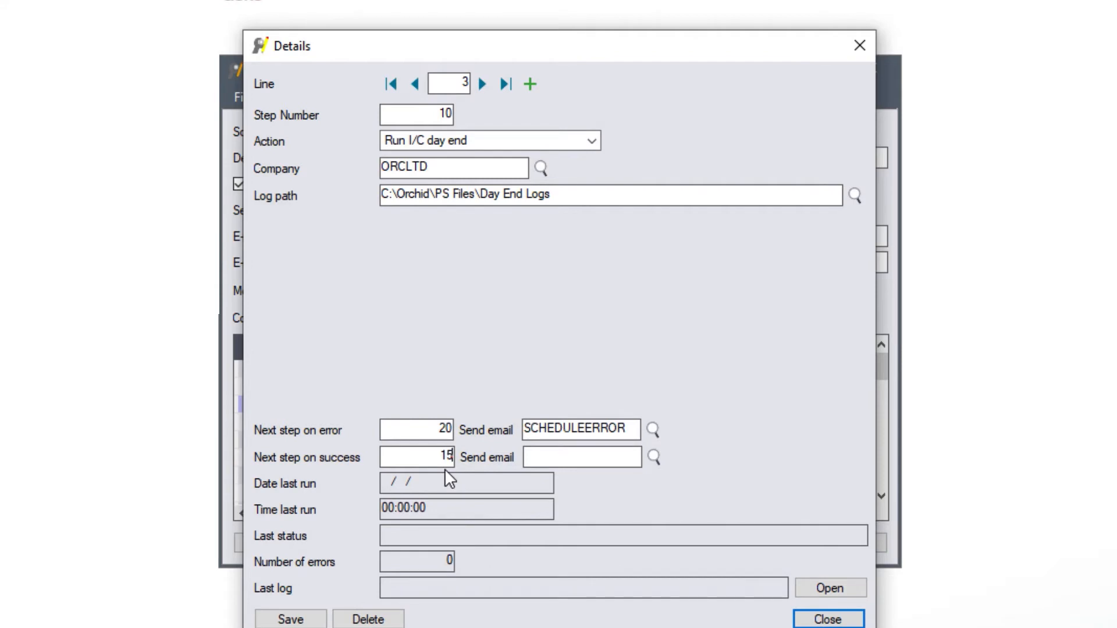
key("Tab")
left_click(291, 619)
Step: Make step 15 post all system batches for ORCLTD, going to step 20 on error and success
left_click(530, 84)
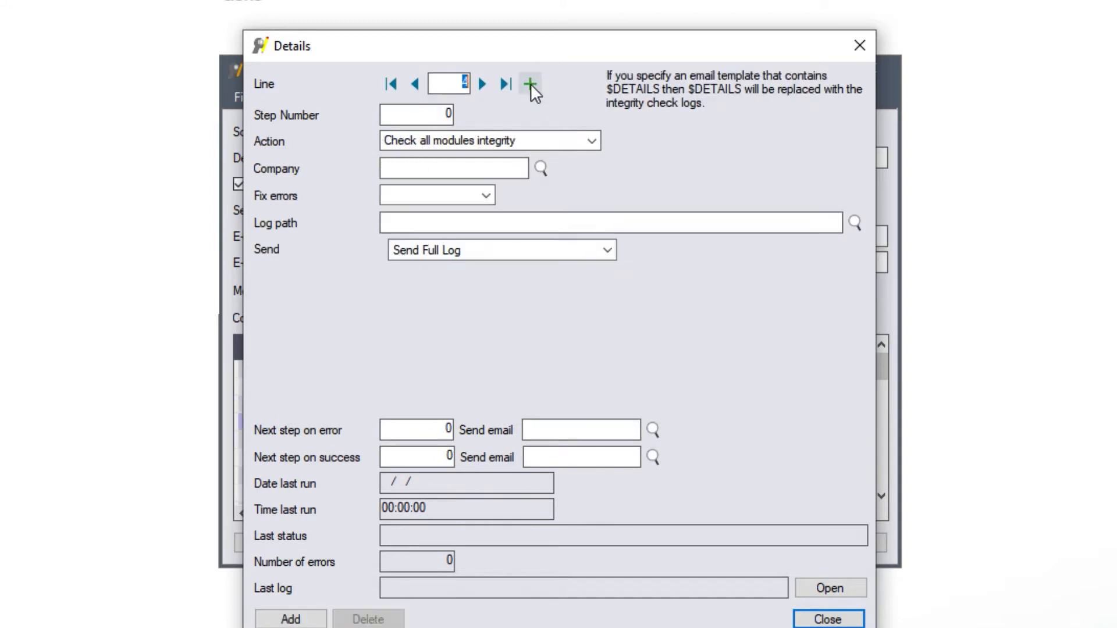
left_click(447, 113)
type("15")
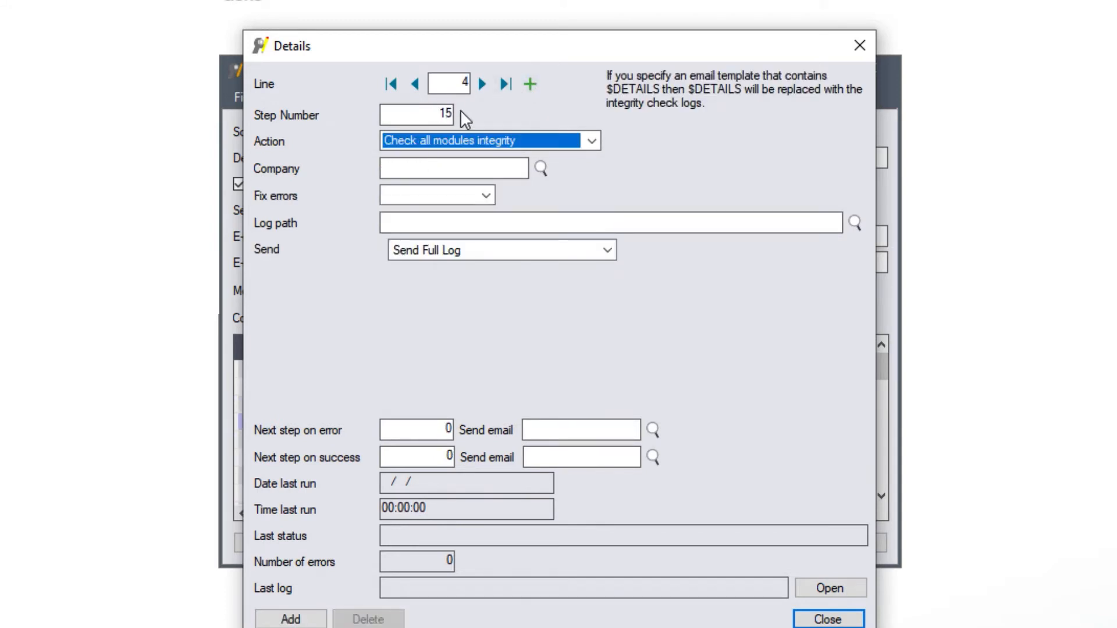
left_click(592, 140)
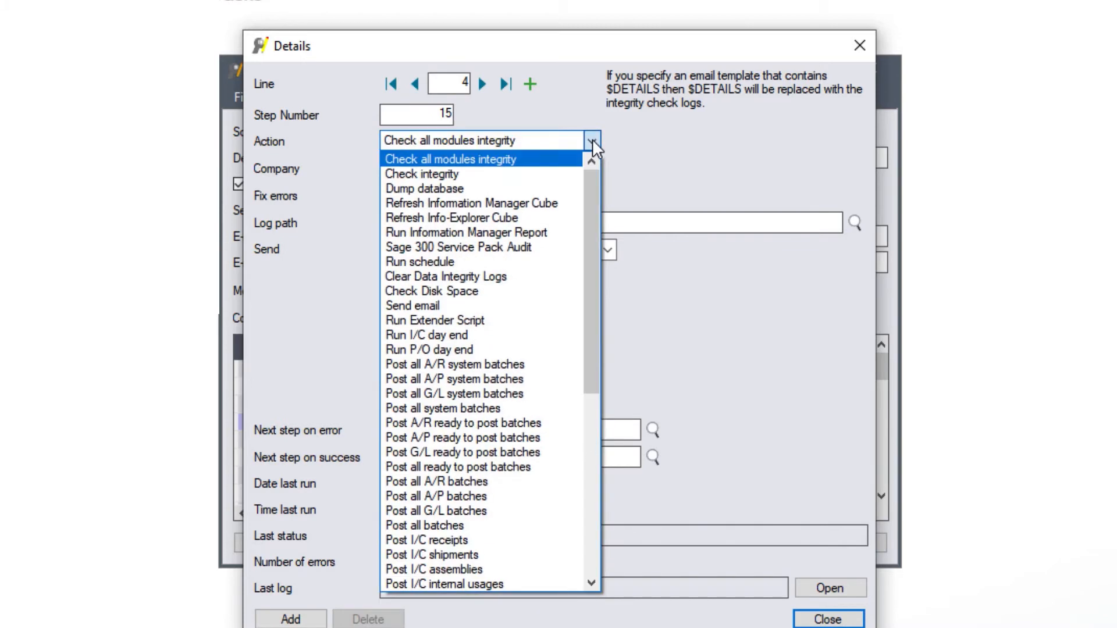
left_click(487, 407)
left_click(417, 170)
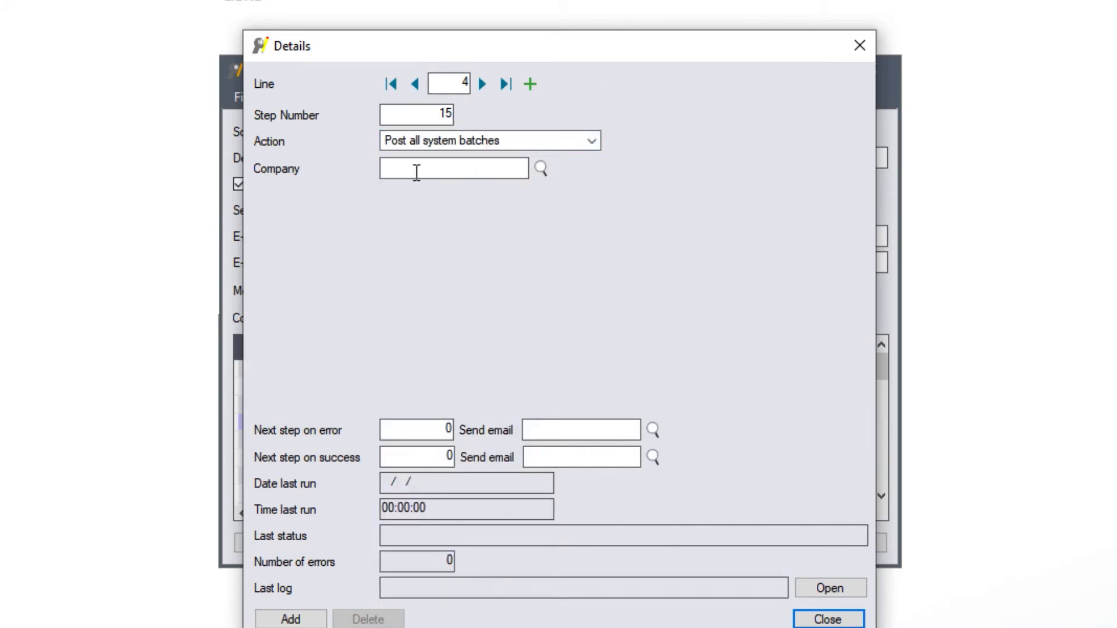
type("ORCLTD")
key("Tab")
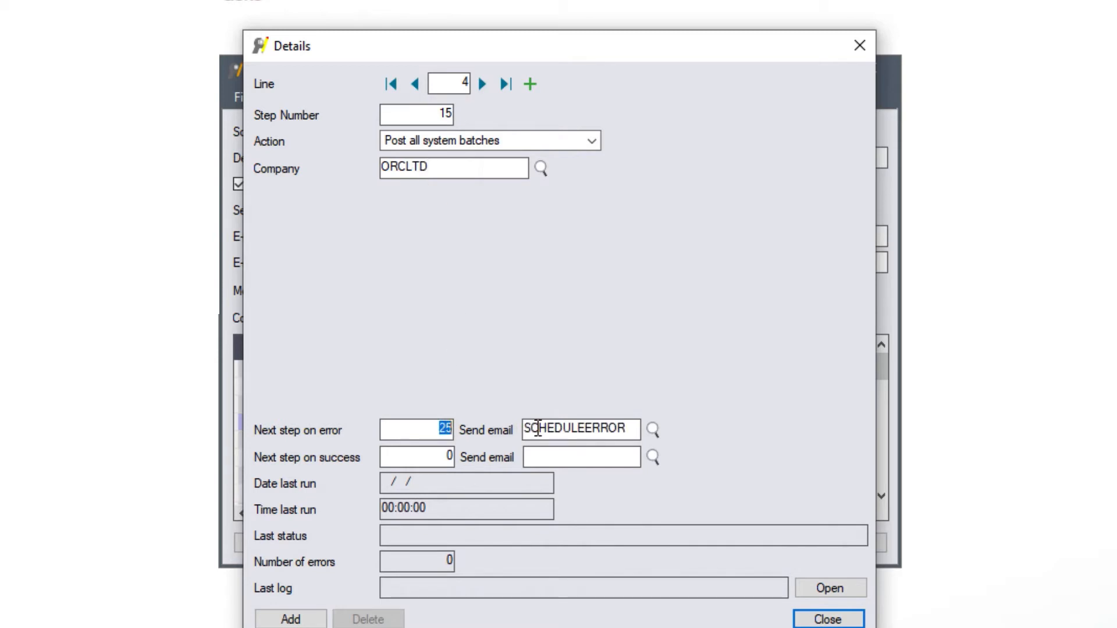
type("20")
key("Tab")
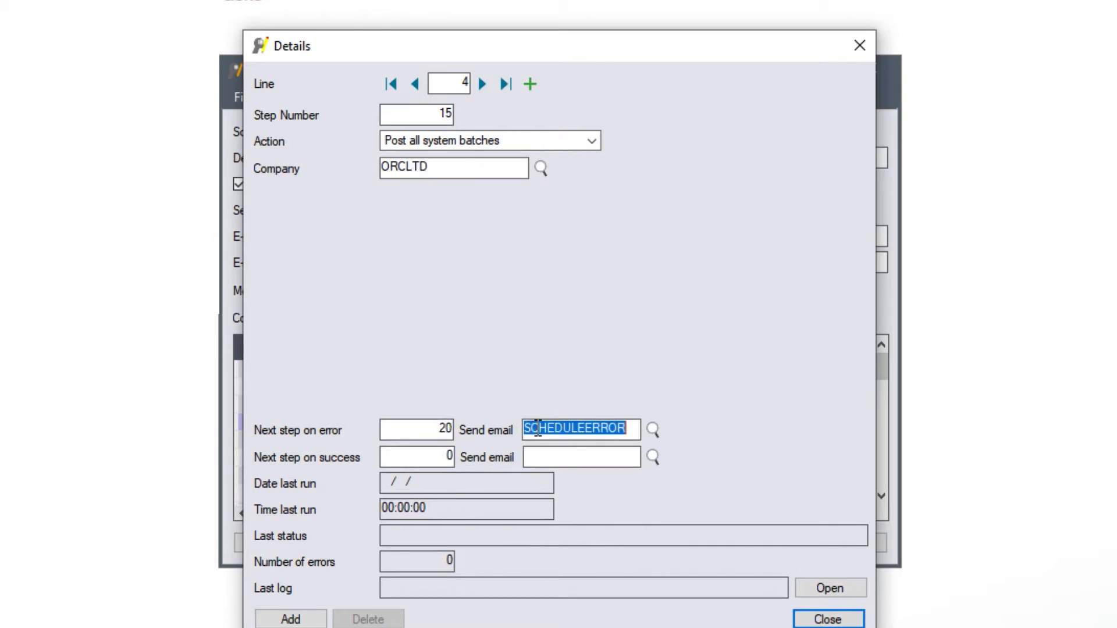
key("Tab")
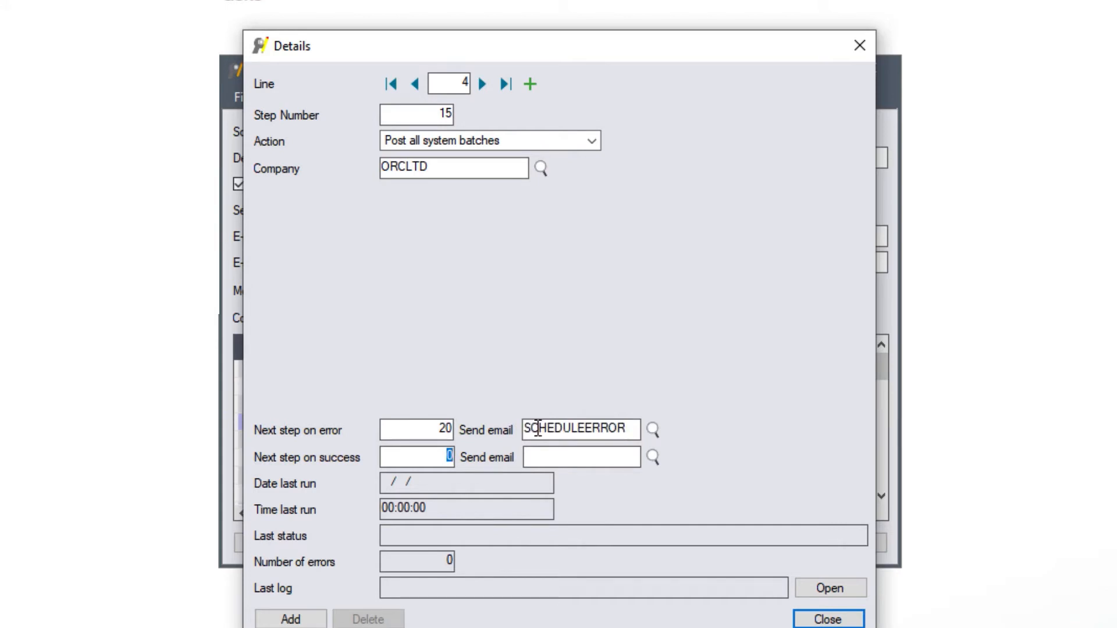
type("20")
key("Tab")
Step: Add step 20 running I/C day end for company SAMLTD
left_click(291, 618)
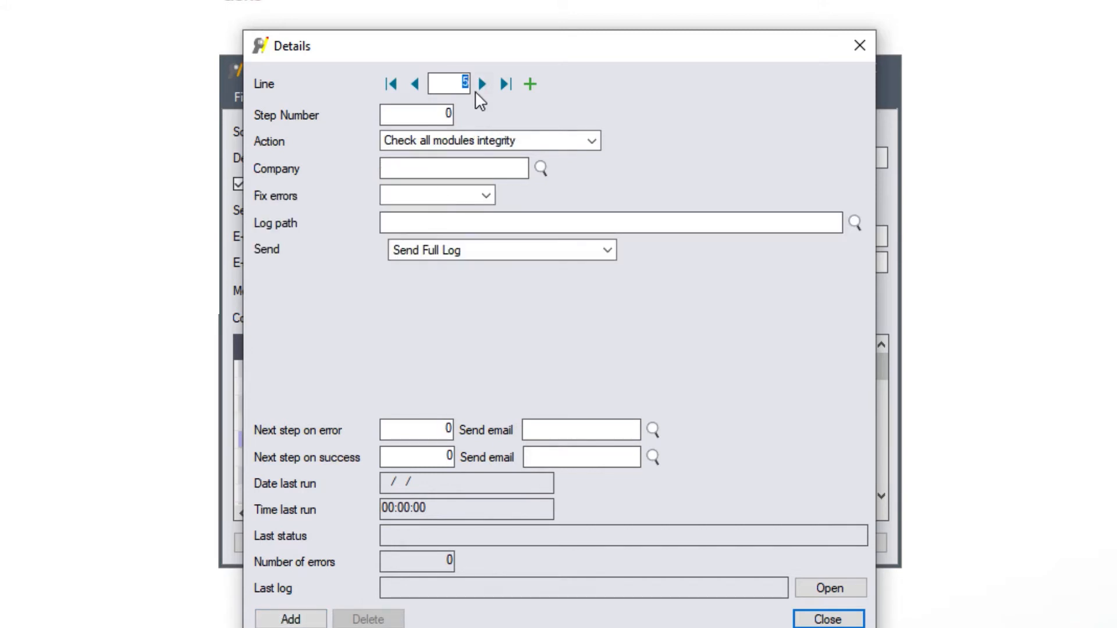
left_click(445, 114)
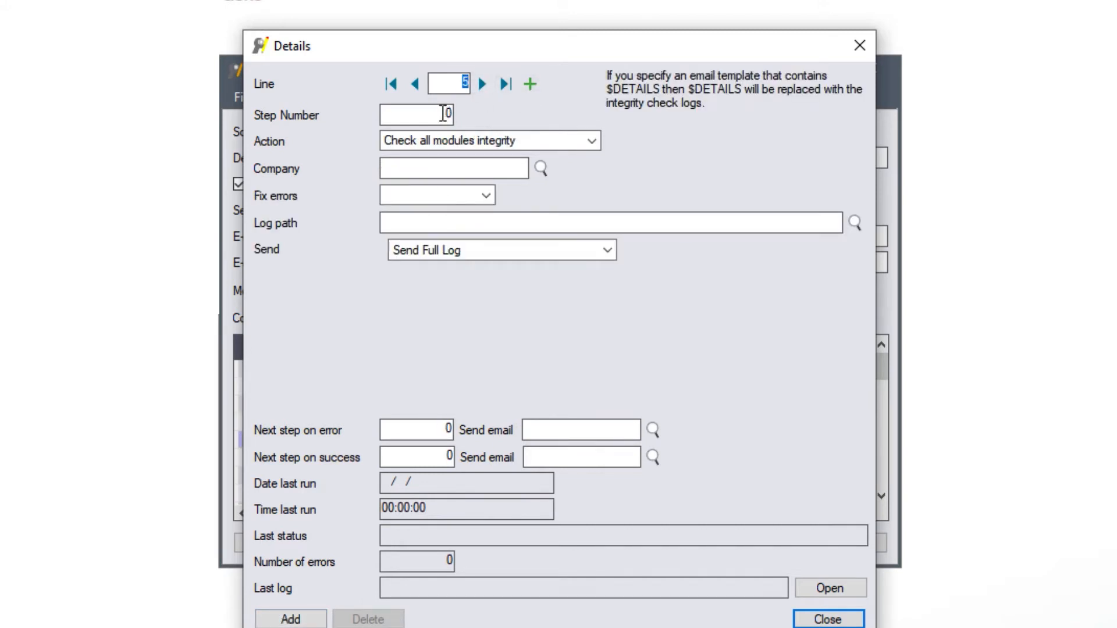
type("20")
key("Tab")
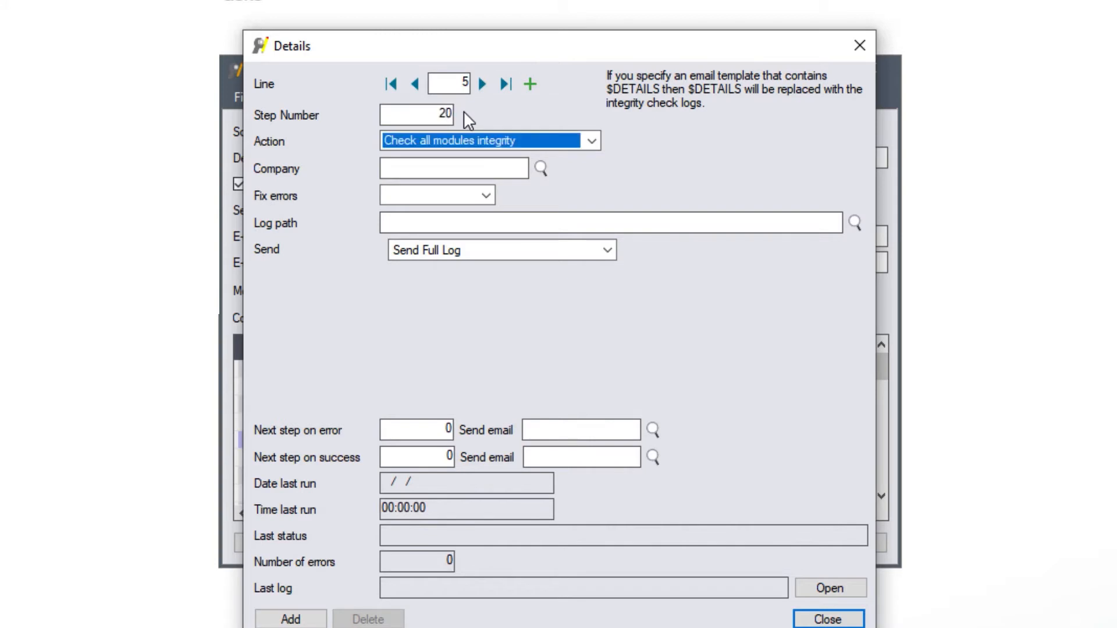
left_click(592, 141)
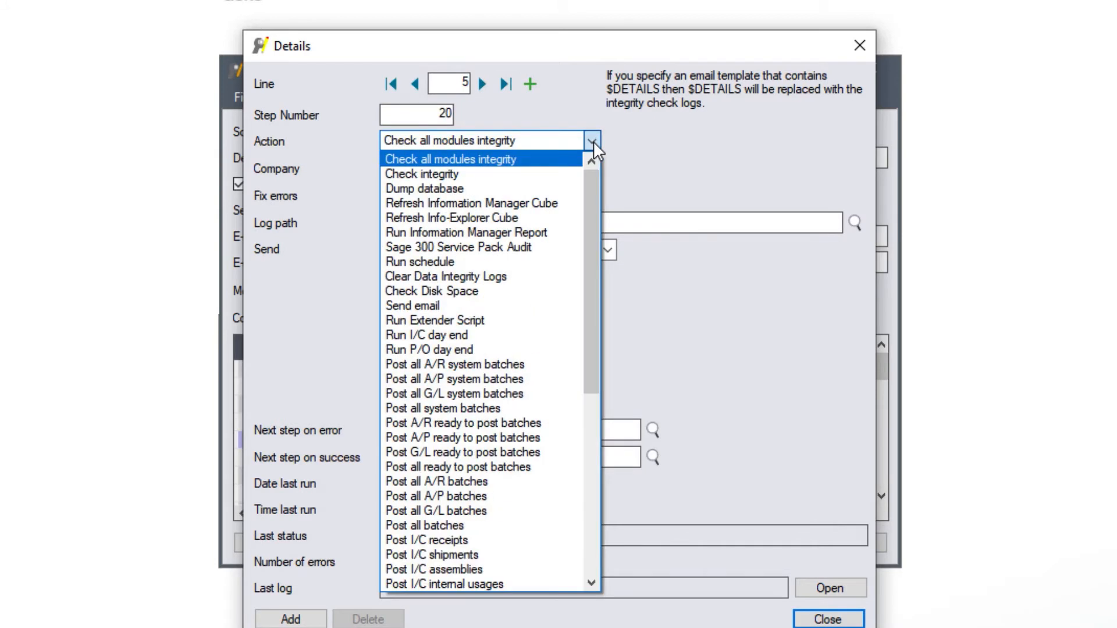
left_click(543, 333)
left_click(444, 168)
left_click(540, 168)
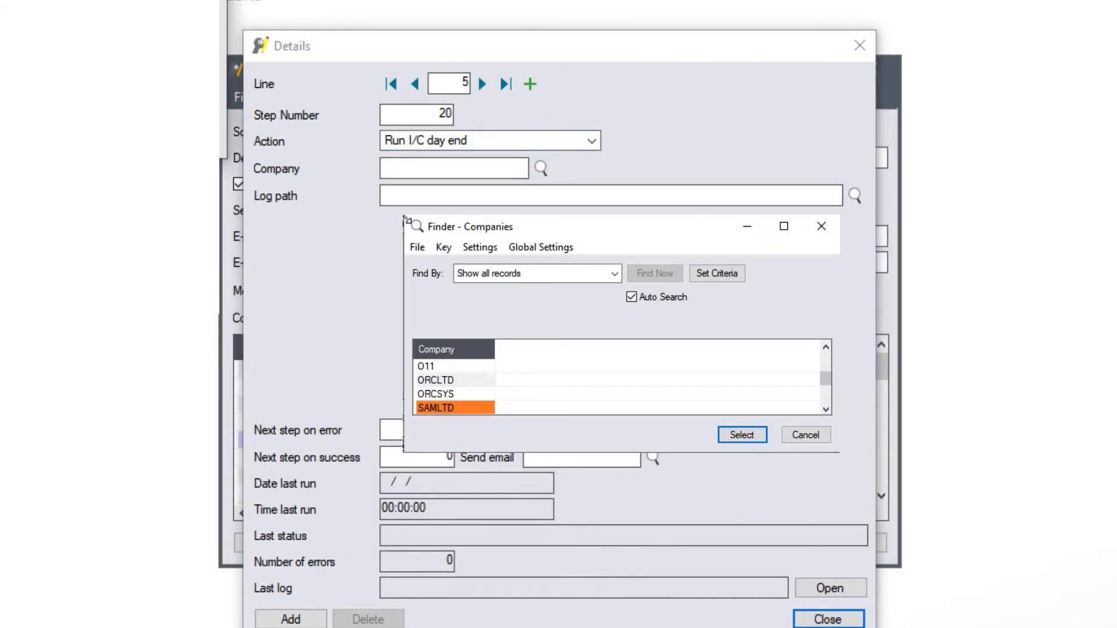
key("Return")
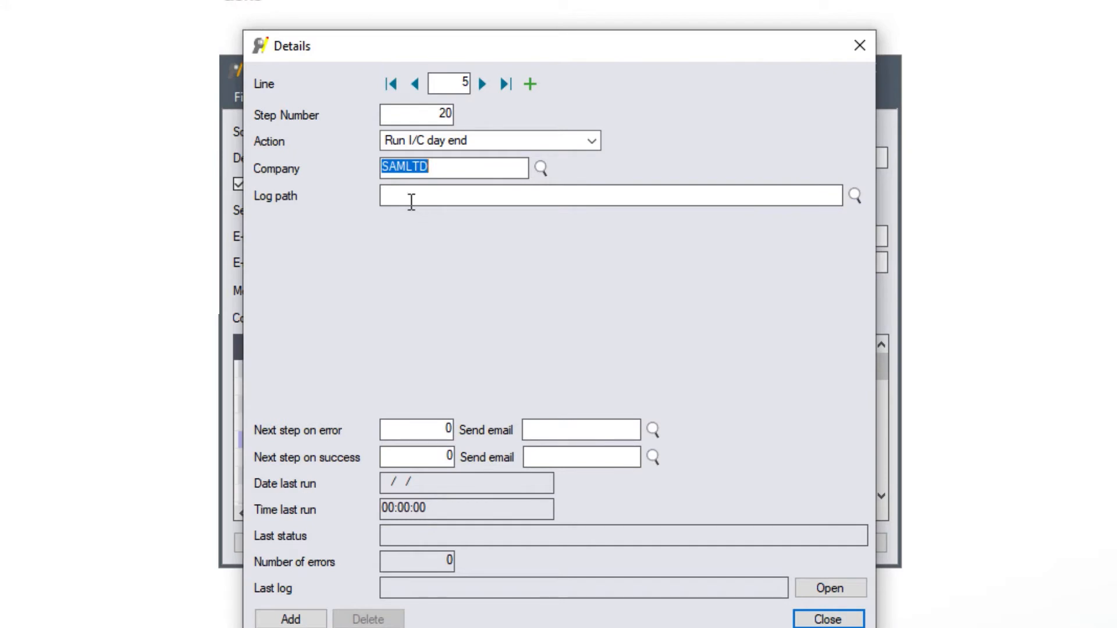
Step: Give step 20 the day end log folder, SCHEDULEERROR error e-mail and success step 25
left_click(411, 199)
key("ctrl+v")
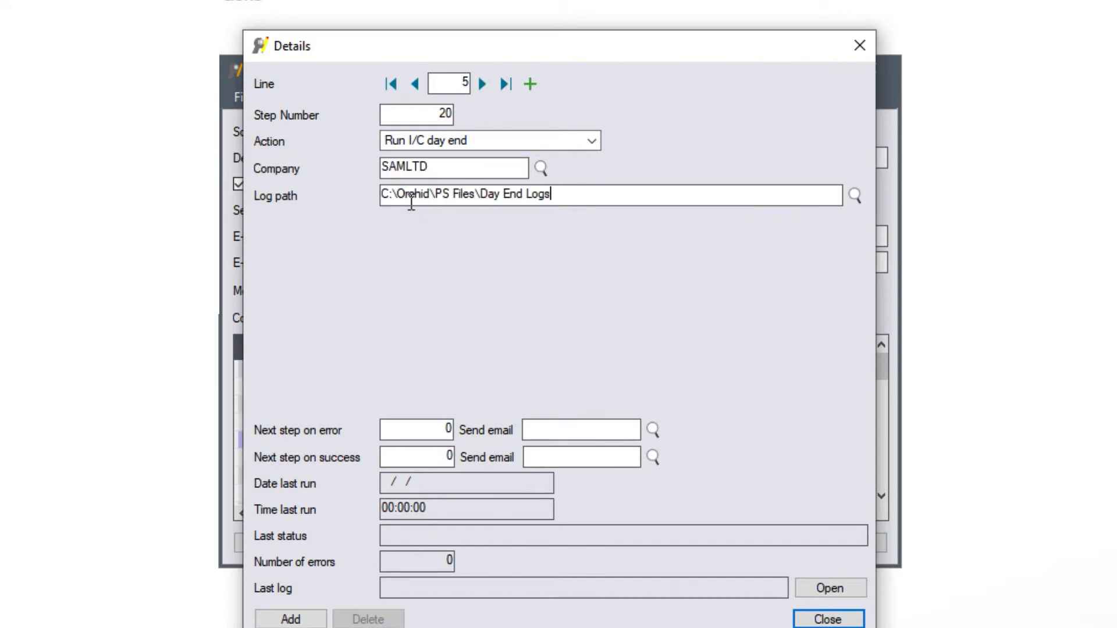
key("Tab")
left_click(445, 428)
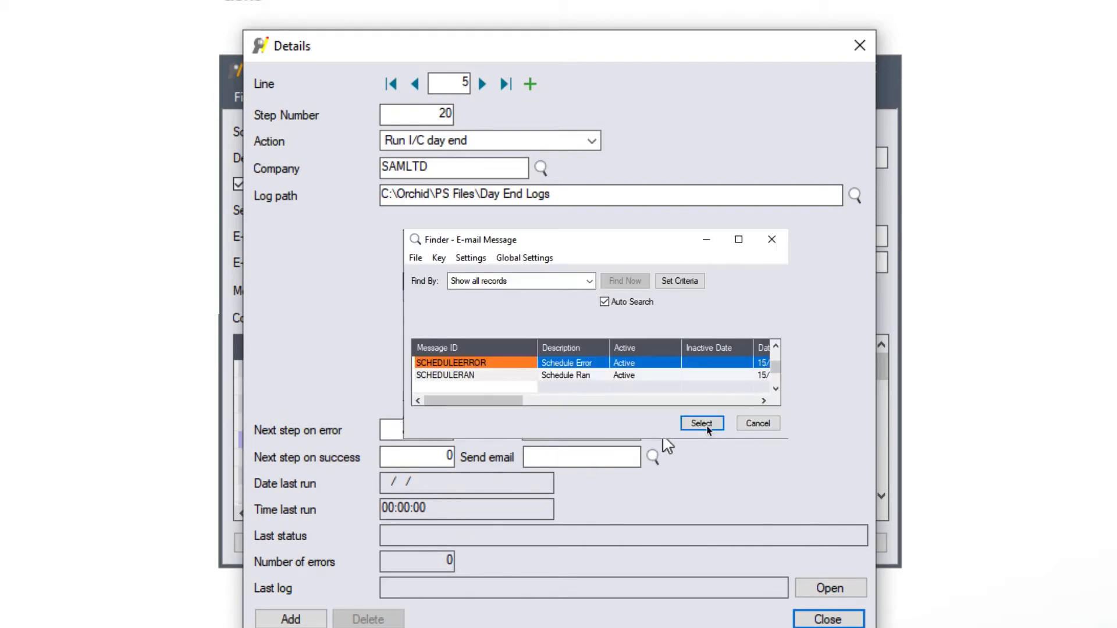
left_click(390, 448)
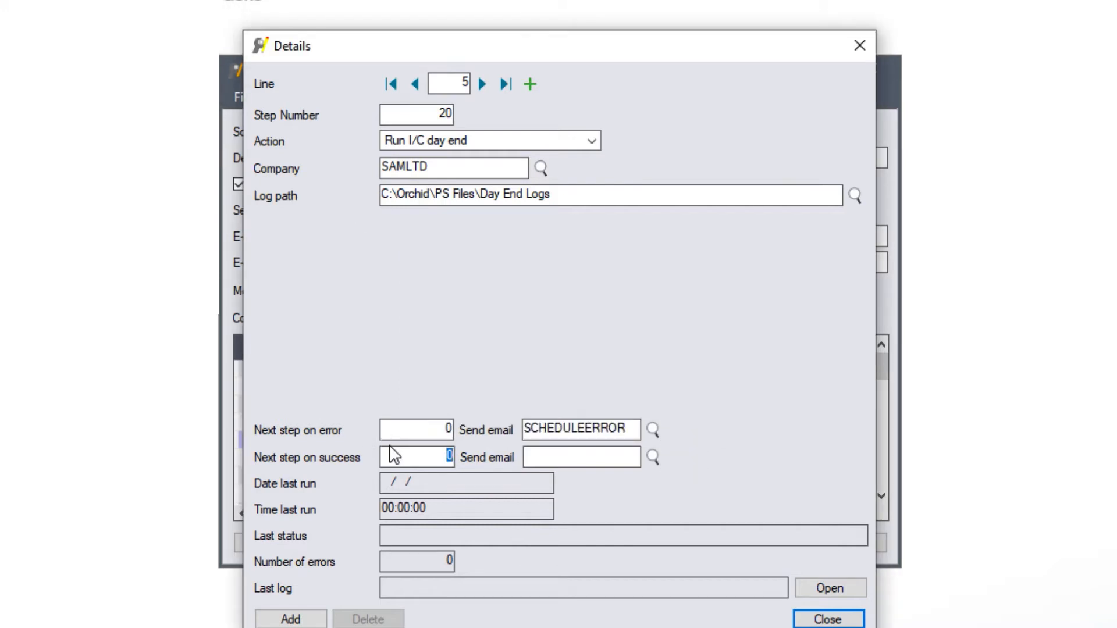
type("25")
key("Tab")
Step: Add step 25 with the action Post all system batches
left_click(290, 619)
key("Tab")
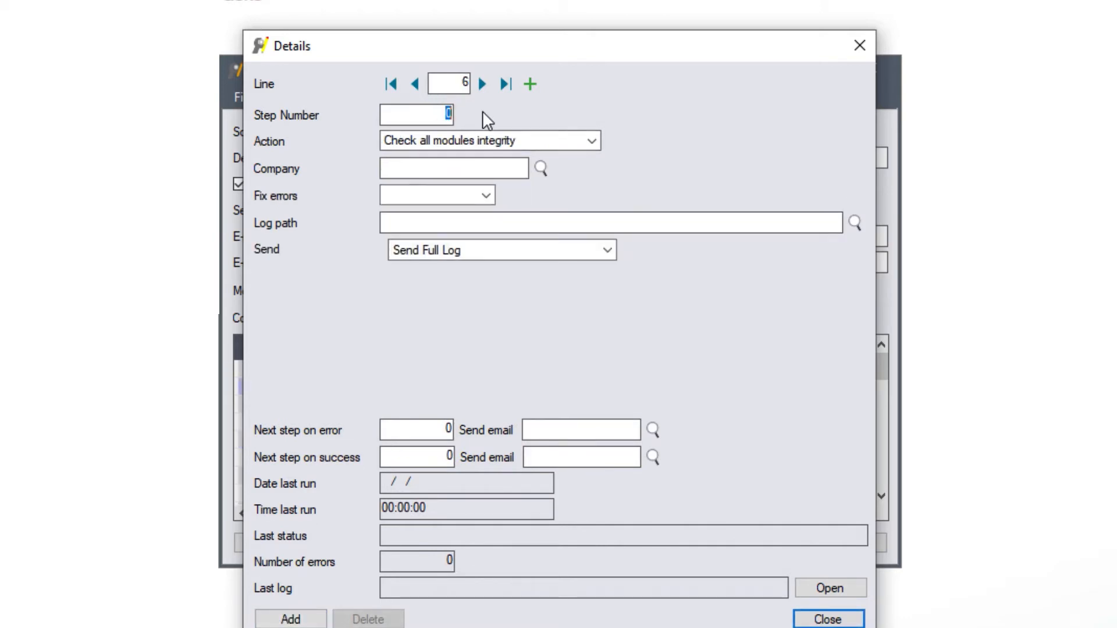
type("25")
key("Tab")
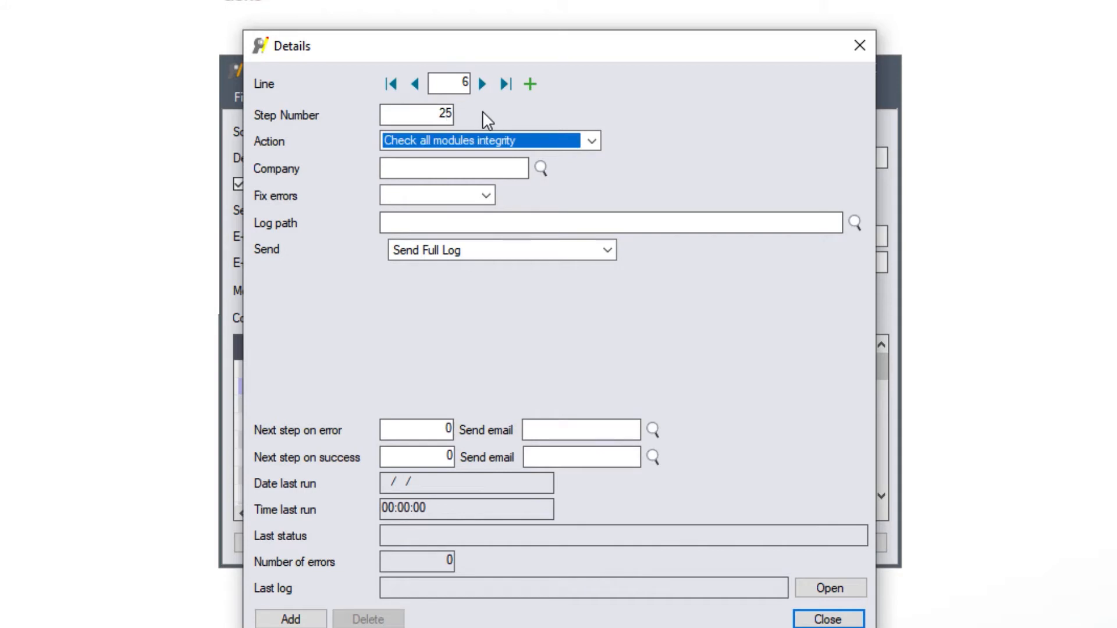
left_click(590, 142)
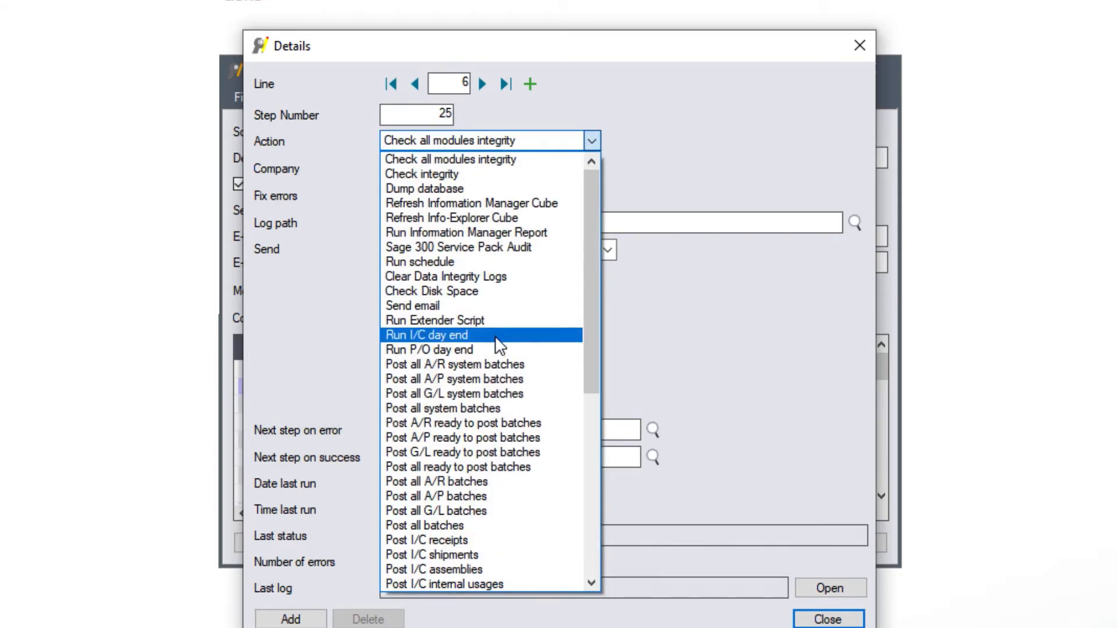
left_click(476, 409)
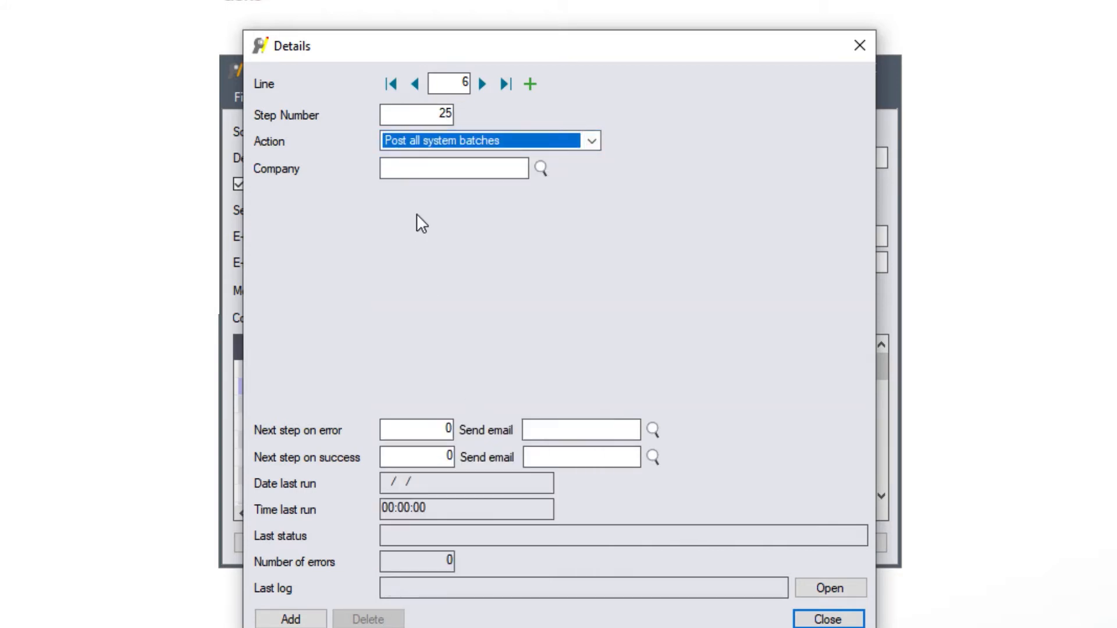
Step: Set step 25's company to SAMLTD and error e-mail to SCHEDULEERROR, then save it
left_click(420, 169)
left_click(541, 168)
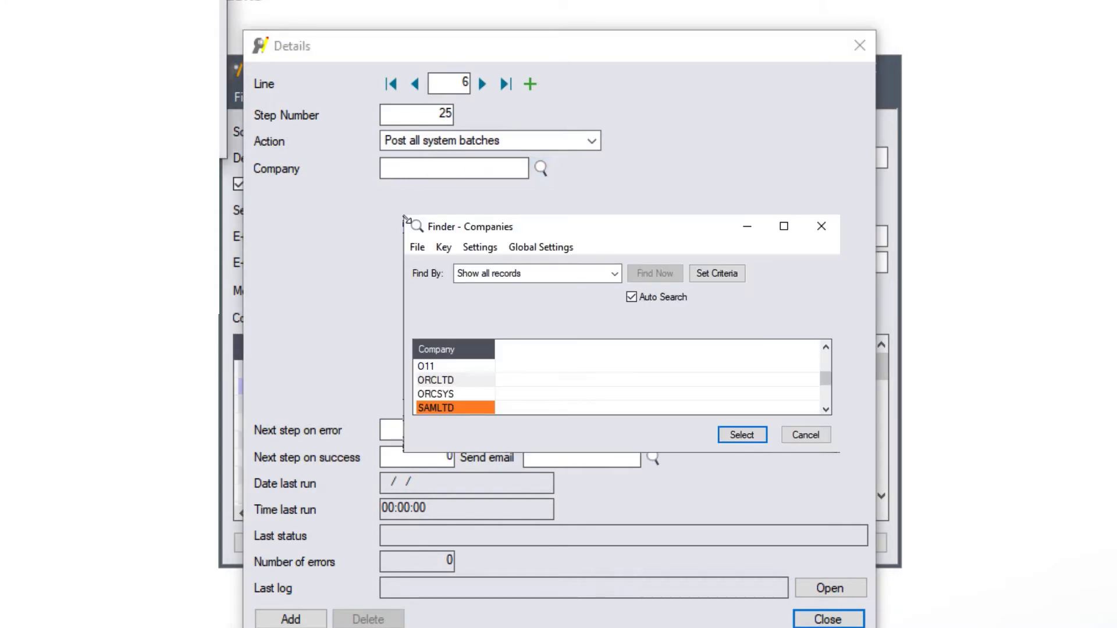
key("Return")
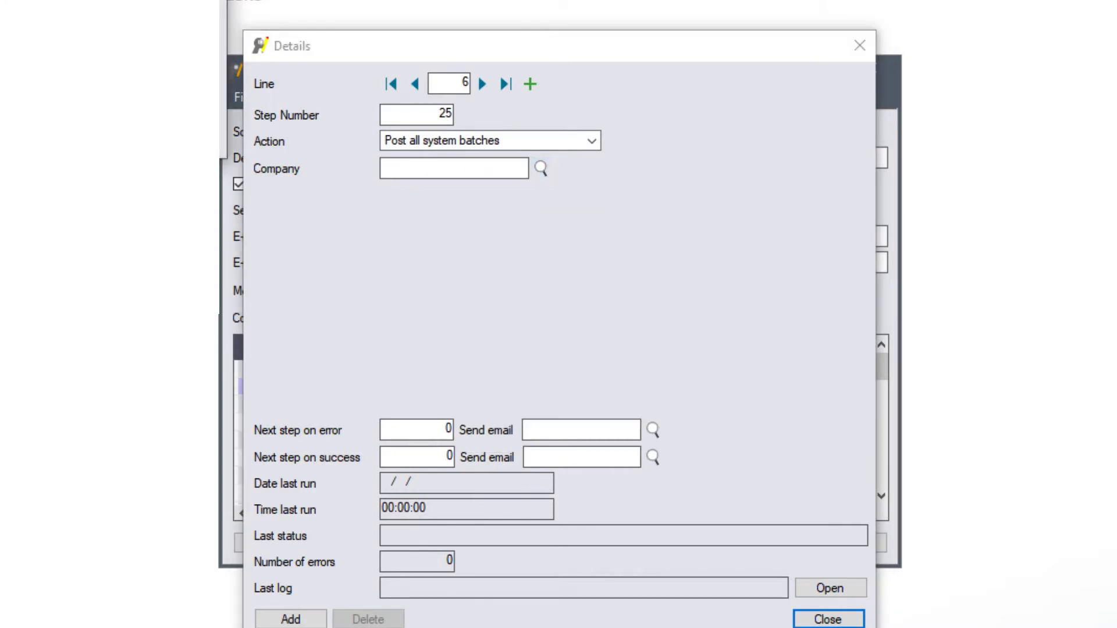
double_click(446, 429)
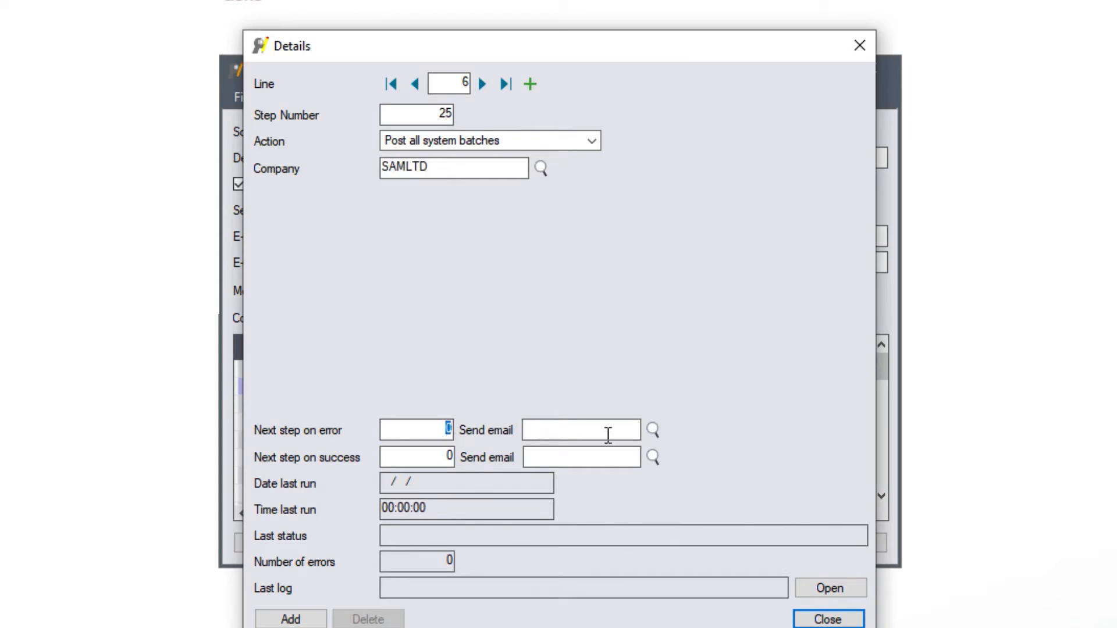
left_click(653, 430)
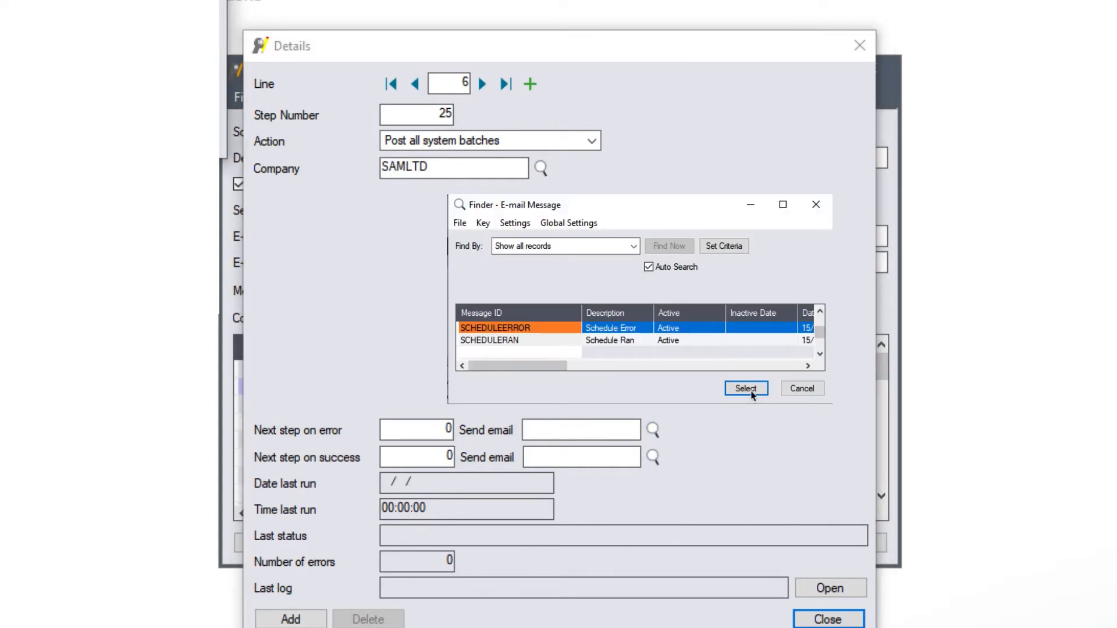
left_click(751, 394)
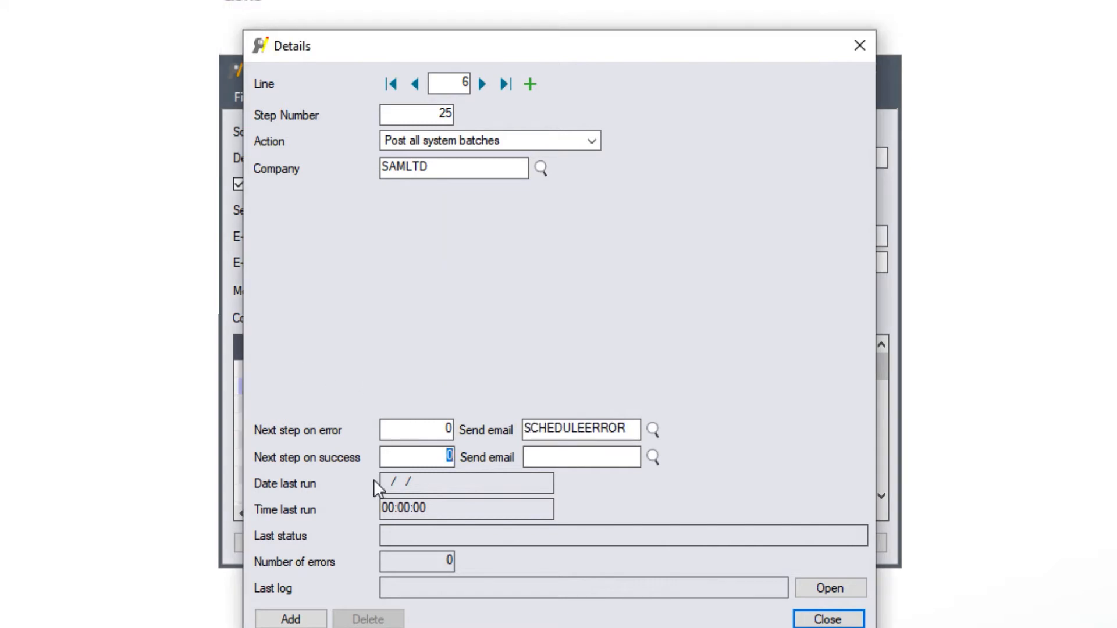
left_click(283, 617)
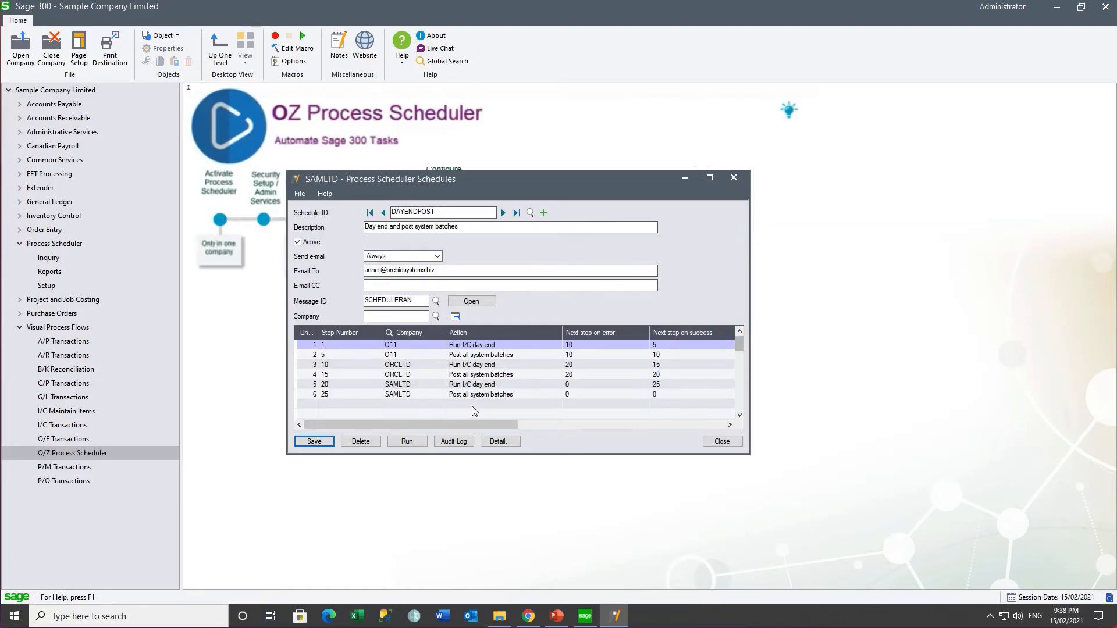
Step: Run the DAYENDPOST schedule, then open its audit log
left_click(406, 443)
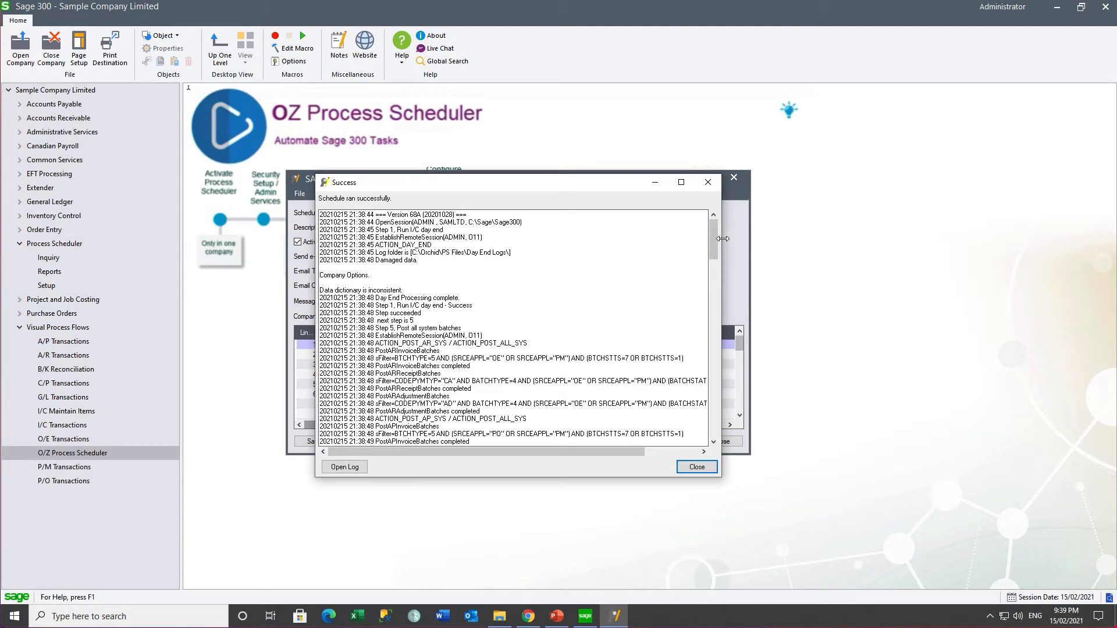
scroll(716, 245, "down", 10)
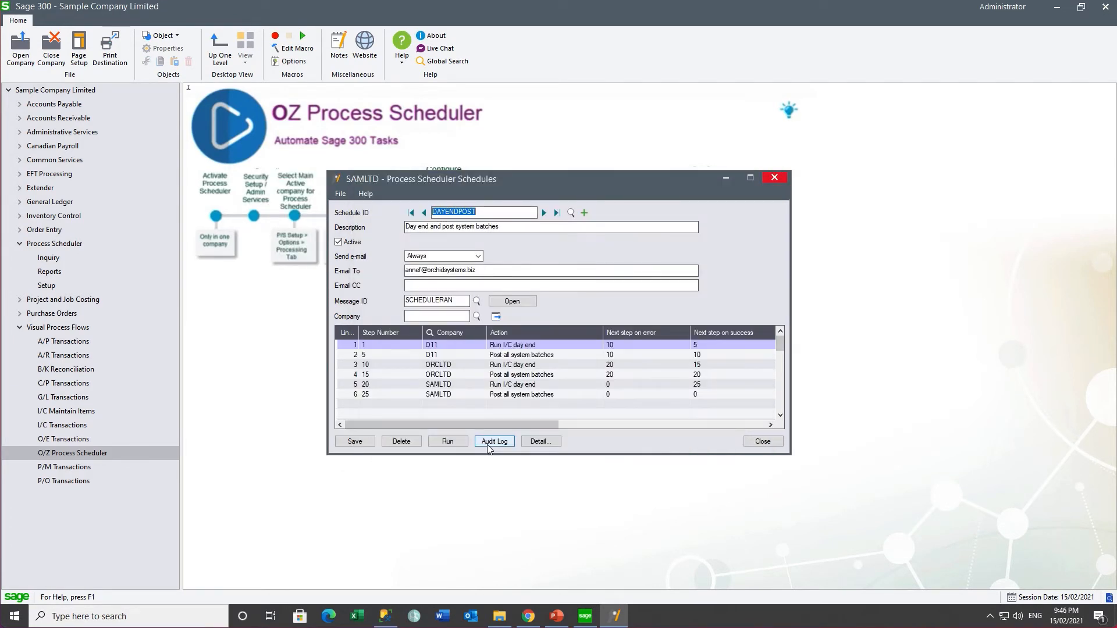
left_click(488, 445)
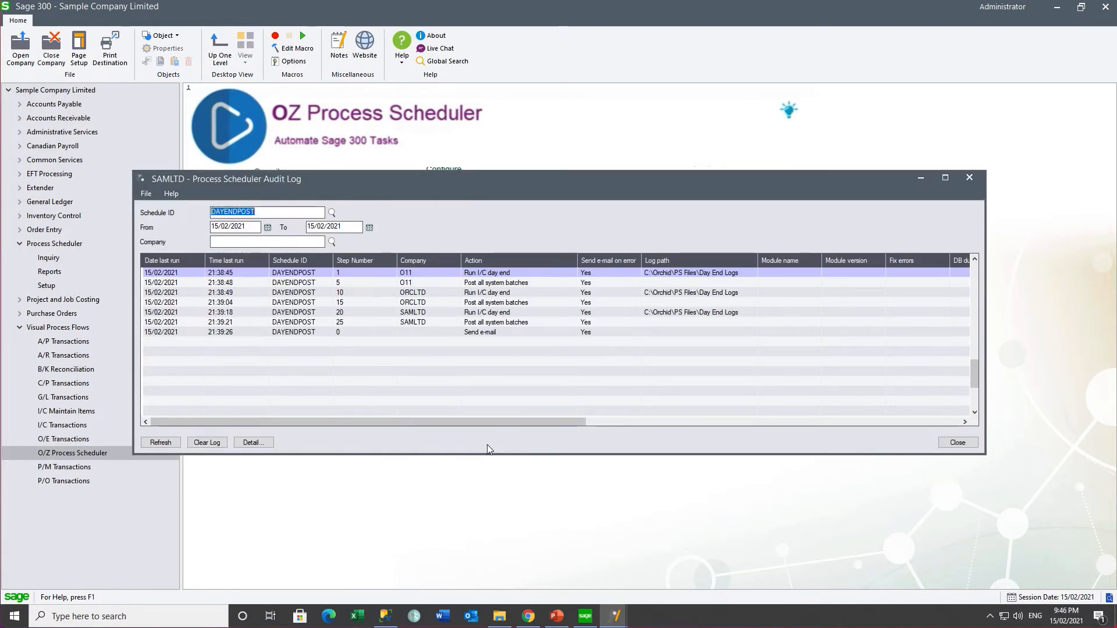
Step: Inspect each DAYENDPOST audit entry and its status, including step 15's ORCLTD posting with errors
left_click(426, 270)
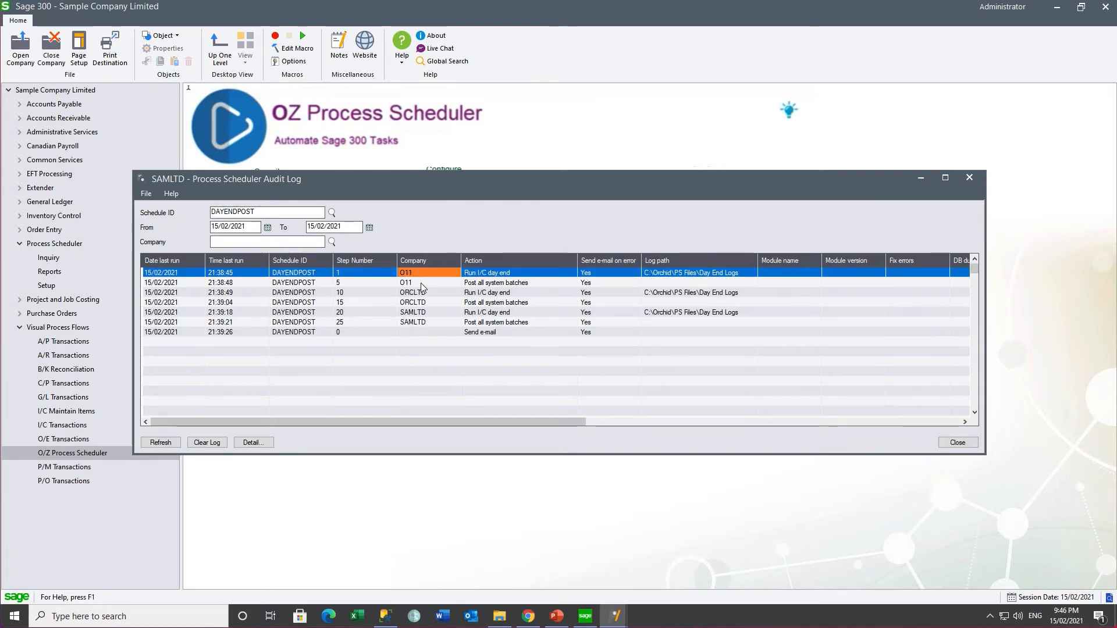
left_click(421, 283)
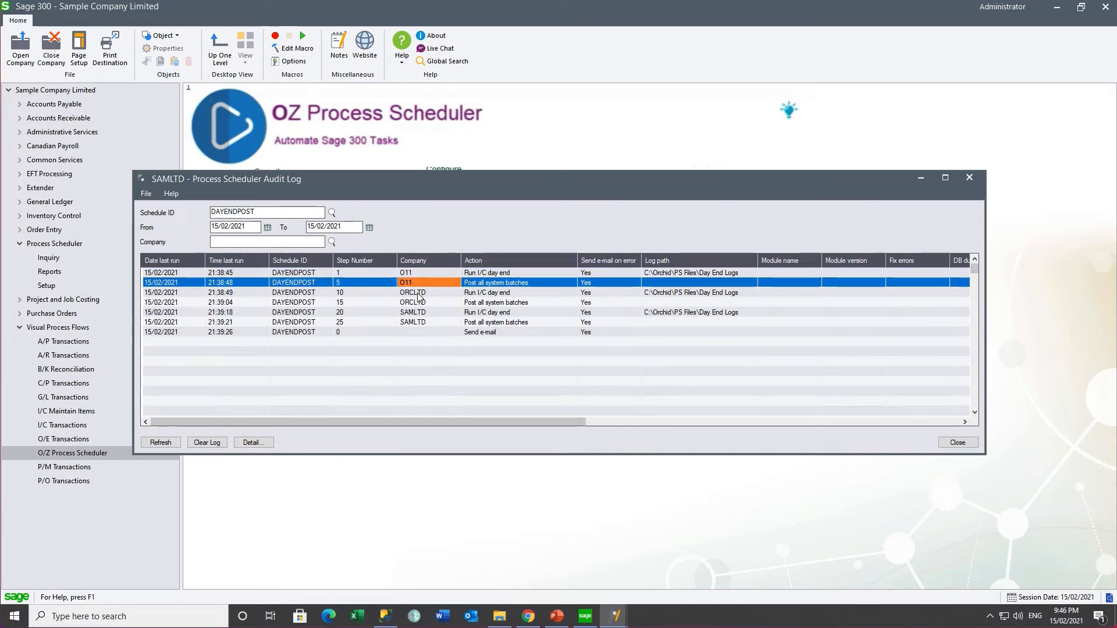
left_click(419, 294)
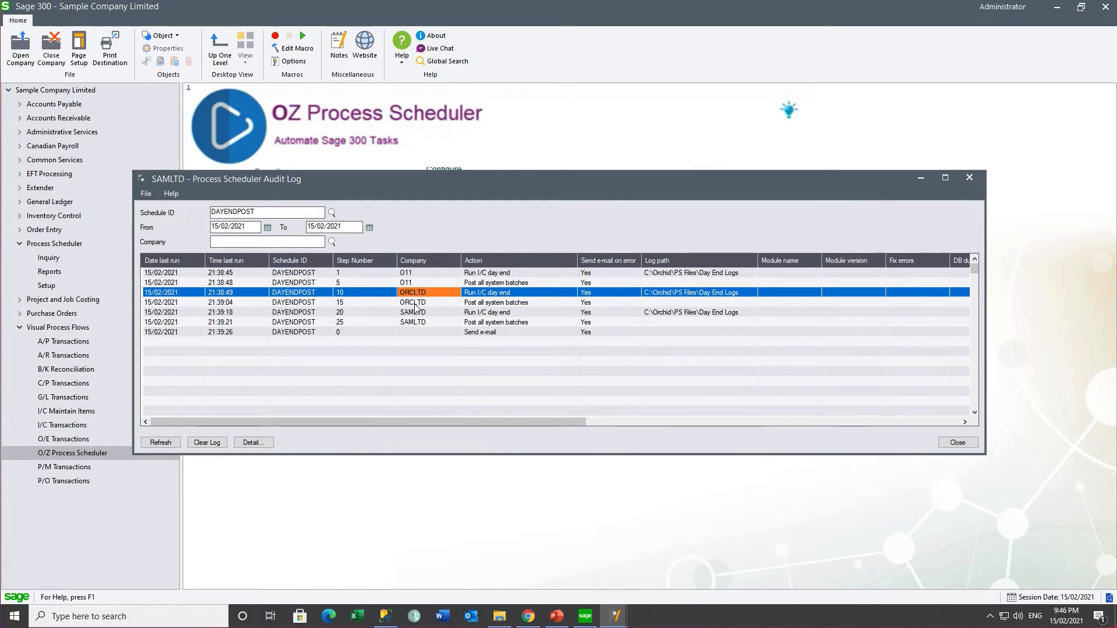
left_click(416, 304)
left_click(414, 315)
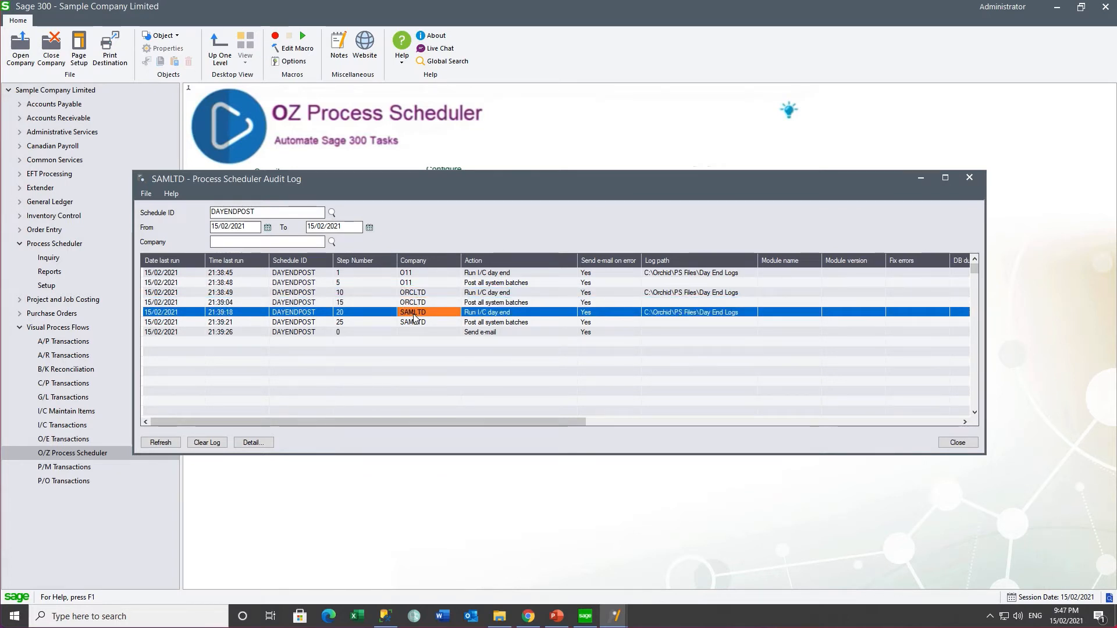
left_click(410, 324)
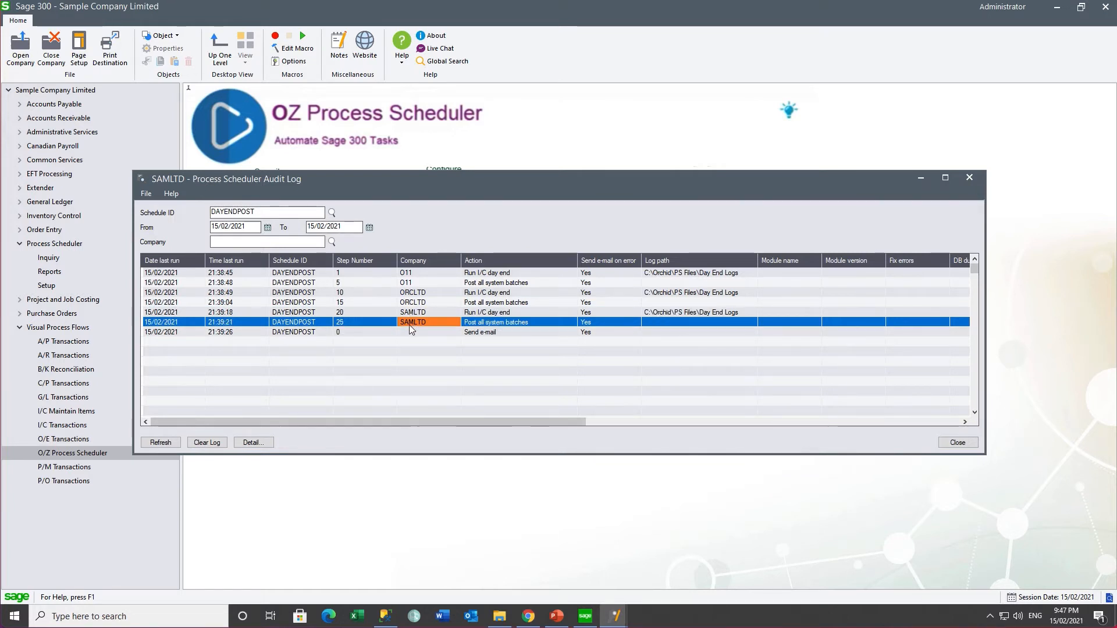
left_click(514, 334)
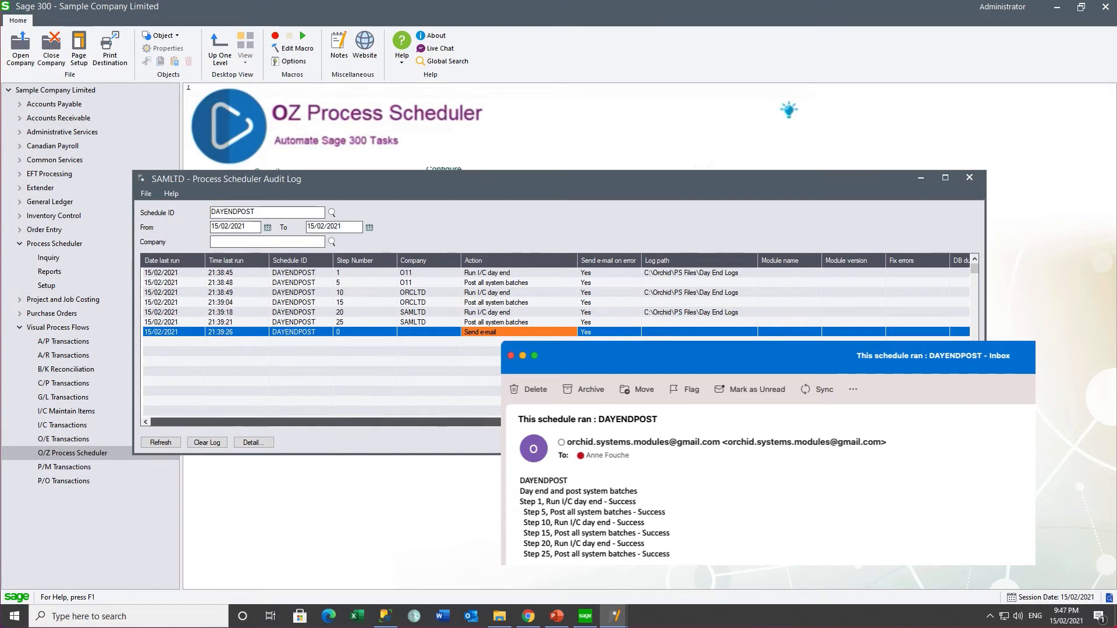
left_click_drag(524, 421, 870, 456)
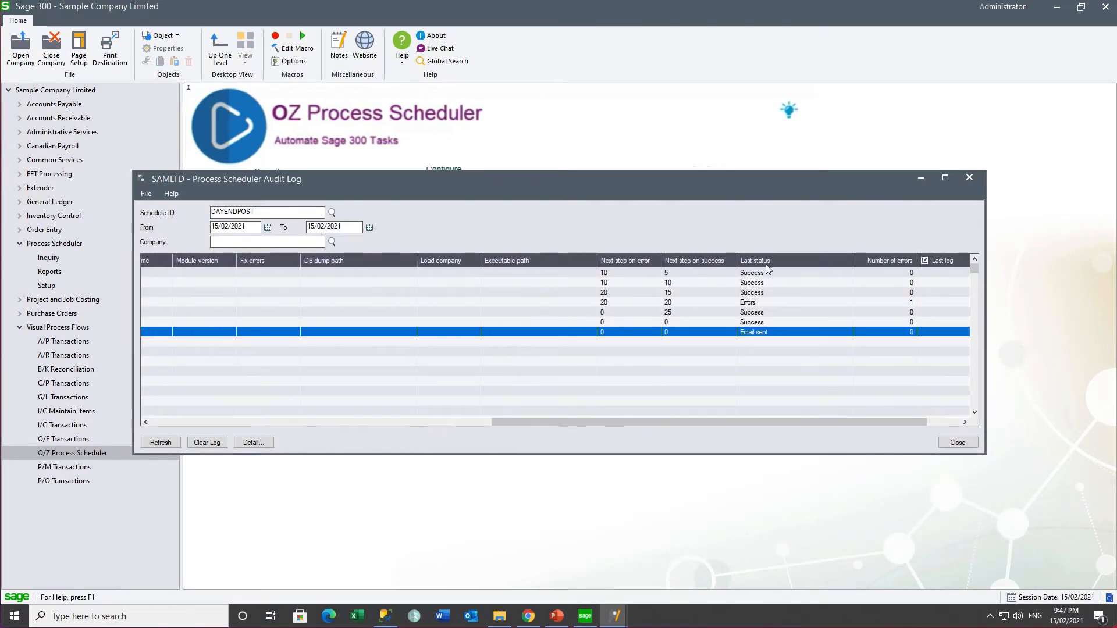
left_click(748, 303)
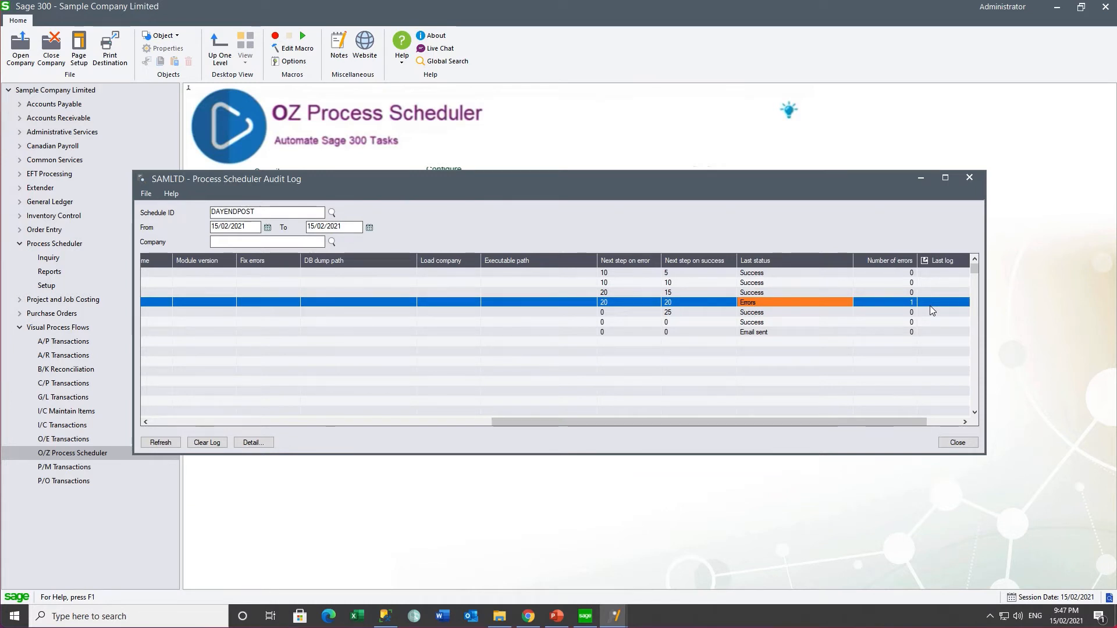
left_click_drag(600, 422, 174, 411)
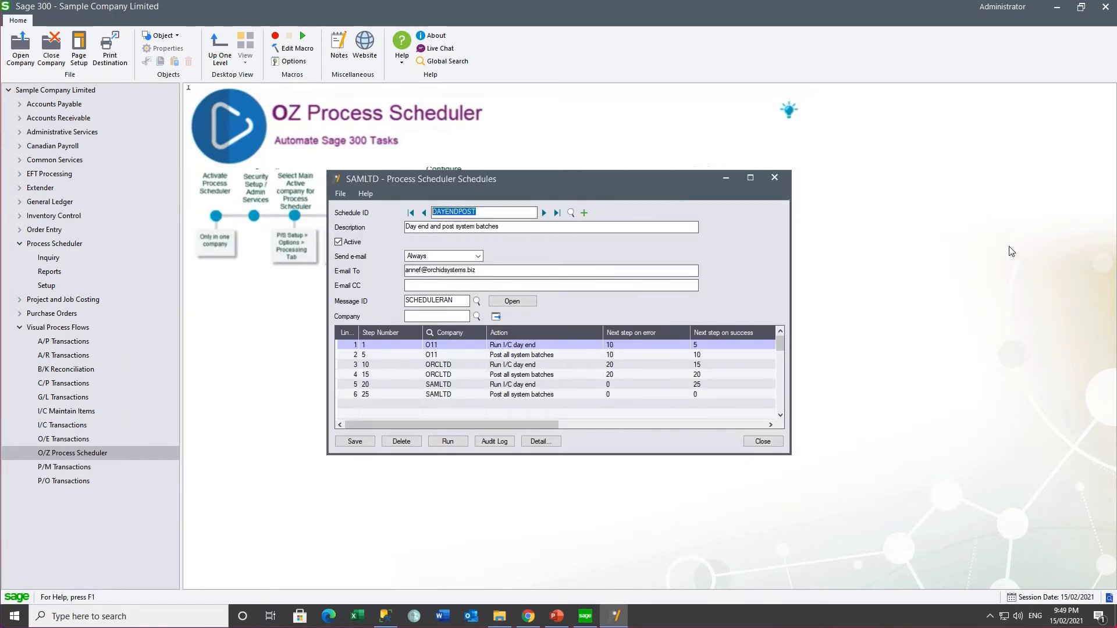
Step: Launch Task Scheduler and create task 'Day end - and posting' running whether logged on or not
left_click(71, 617)
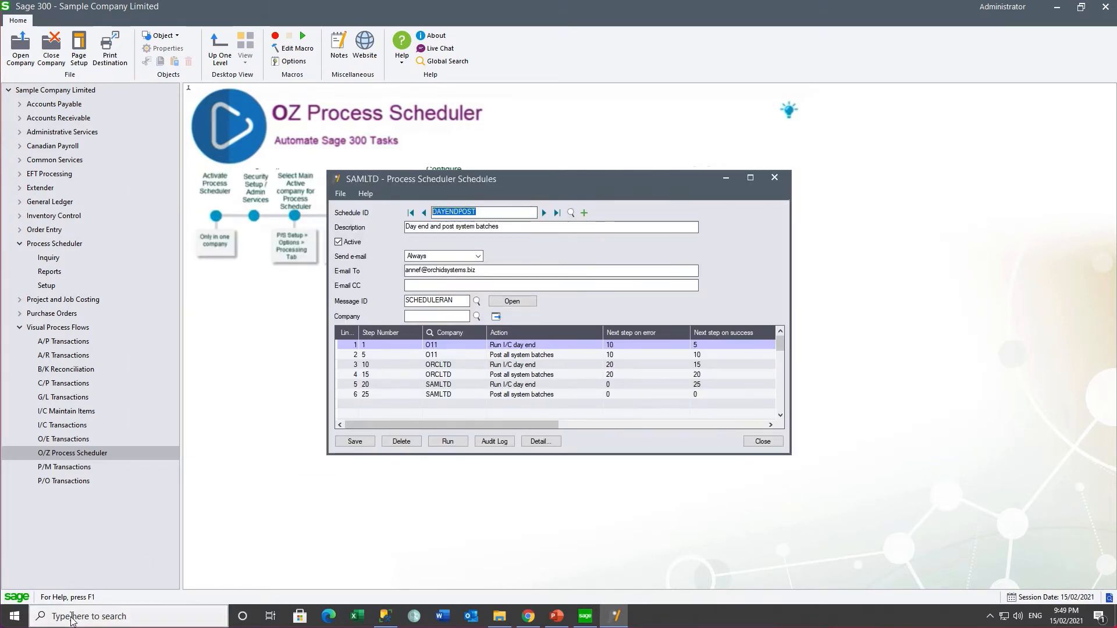
type("task")
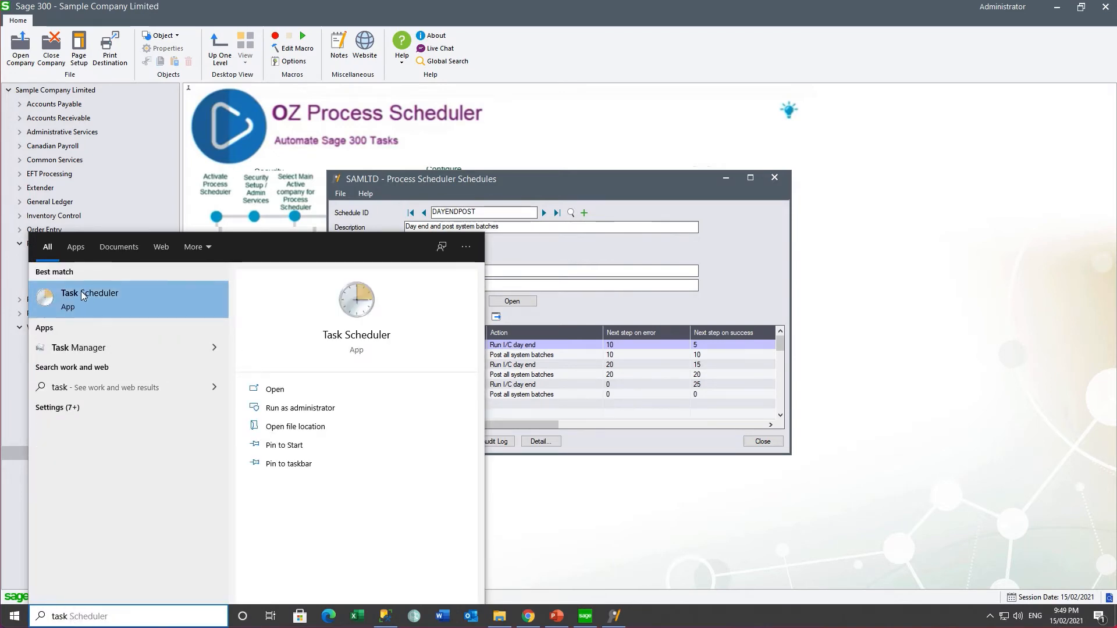
left_click(81, 290)
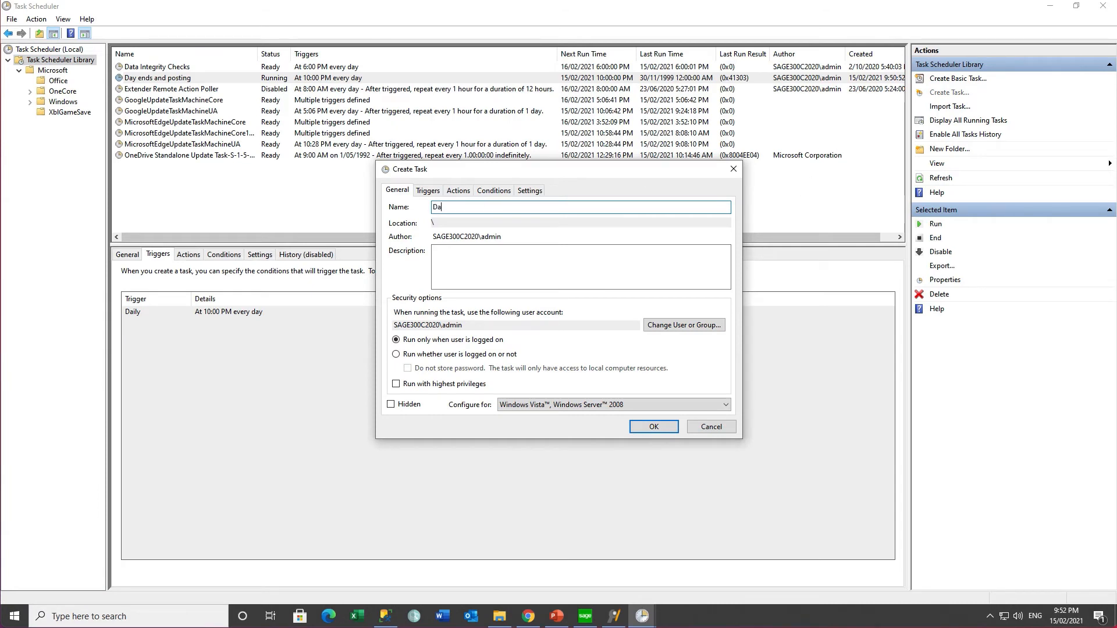
type("Day end - and posting")
key("Tab")
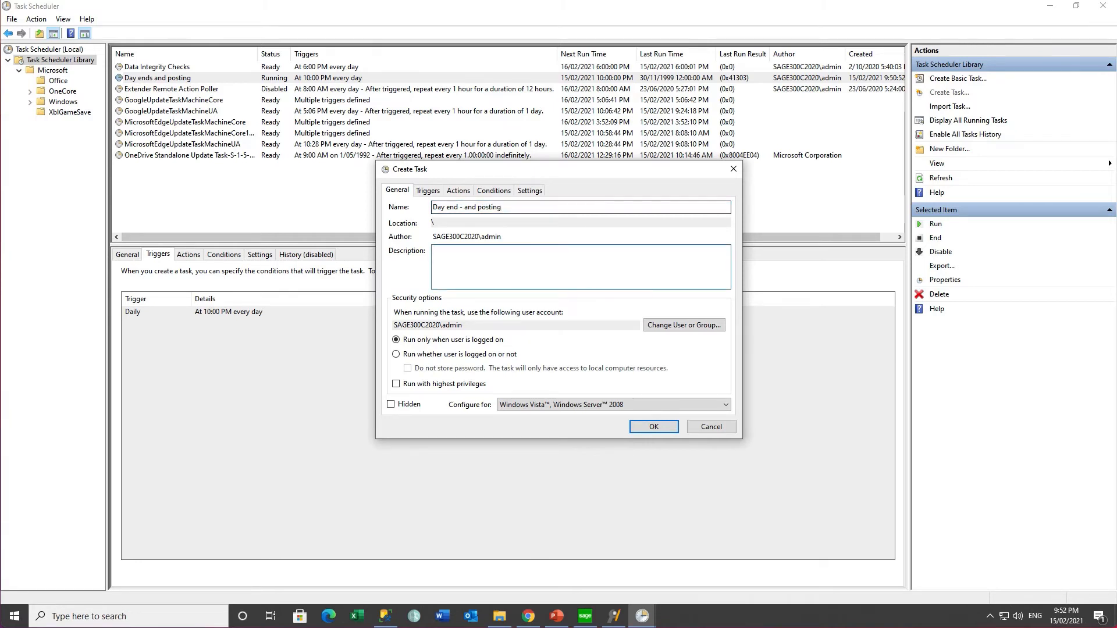
left_click(396, 354)
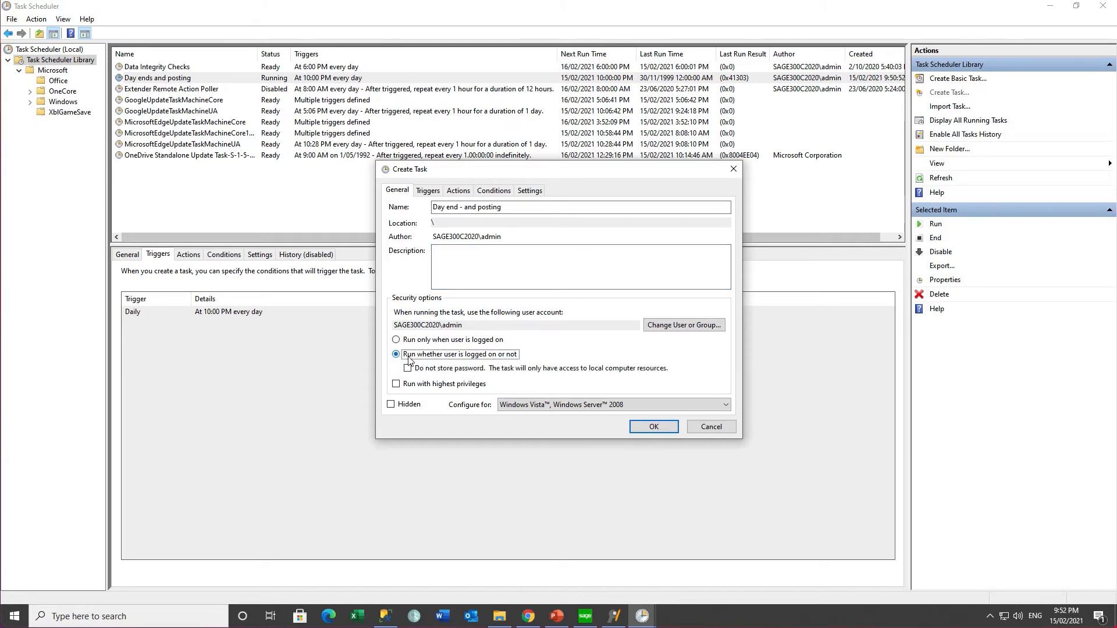
left_click(651, 429)
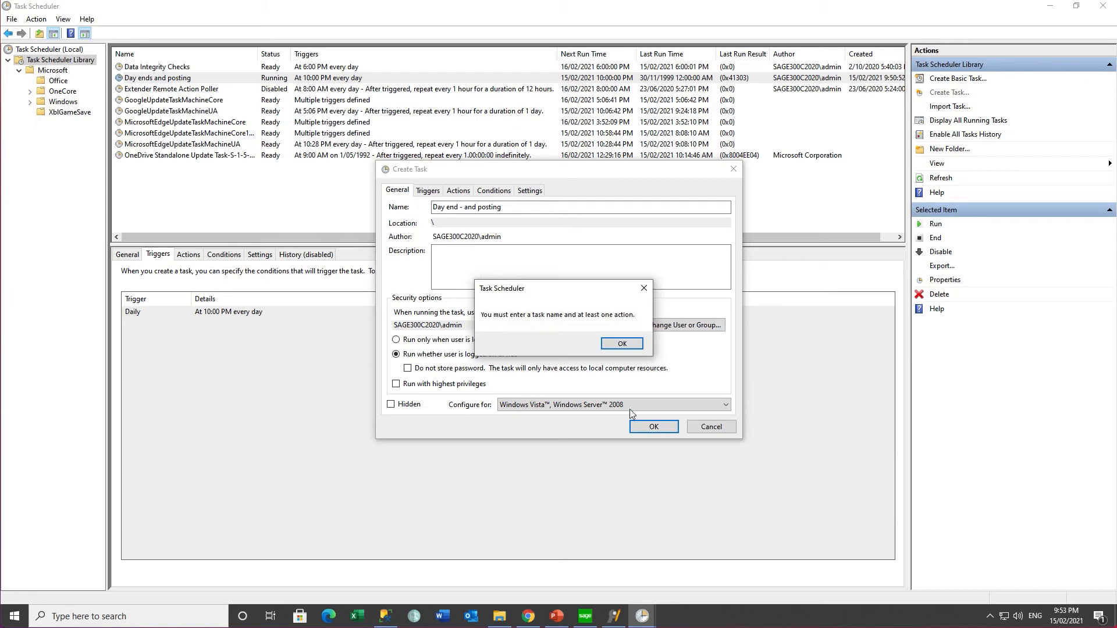
Step: Add a Start a program action running OZIntegrityCheck.exe with the argument DAYENDPOST
left_click(615, 346)
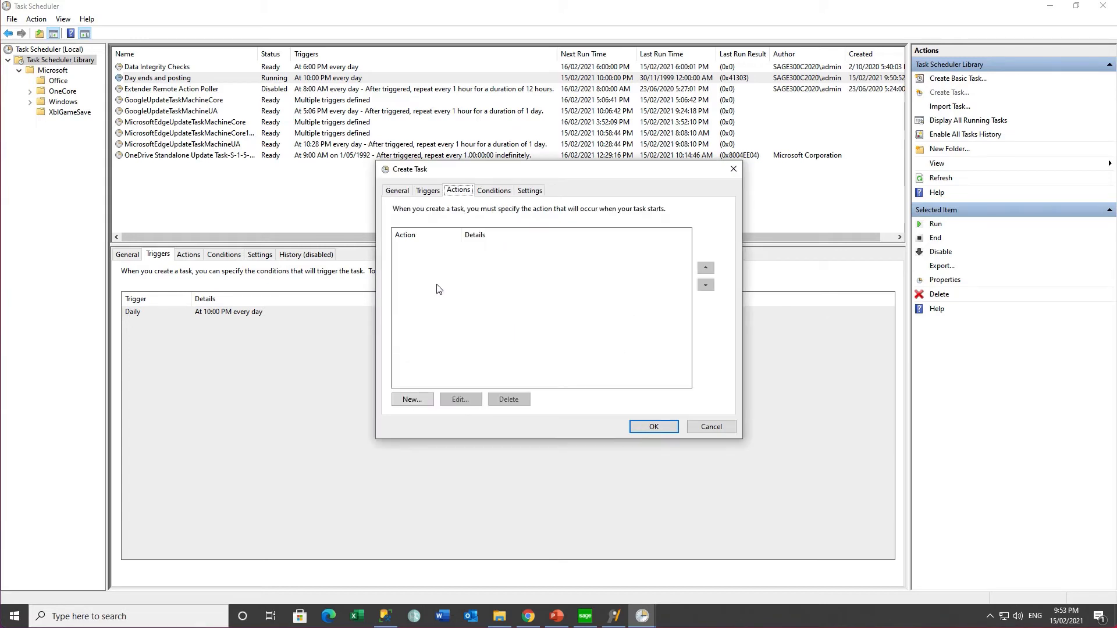
left_click(414, 401)
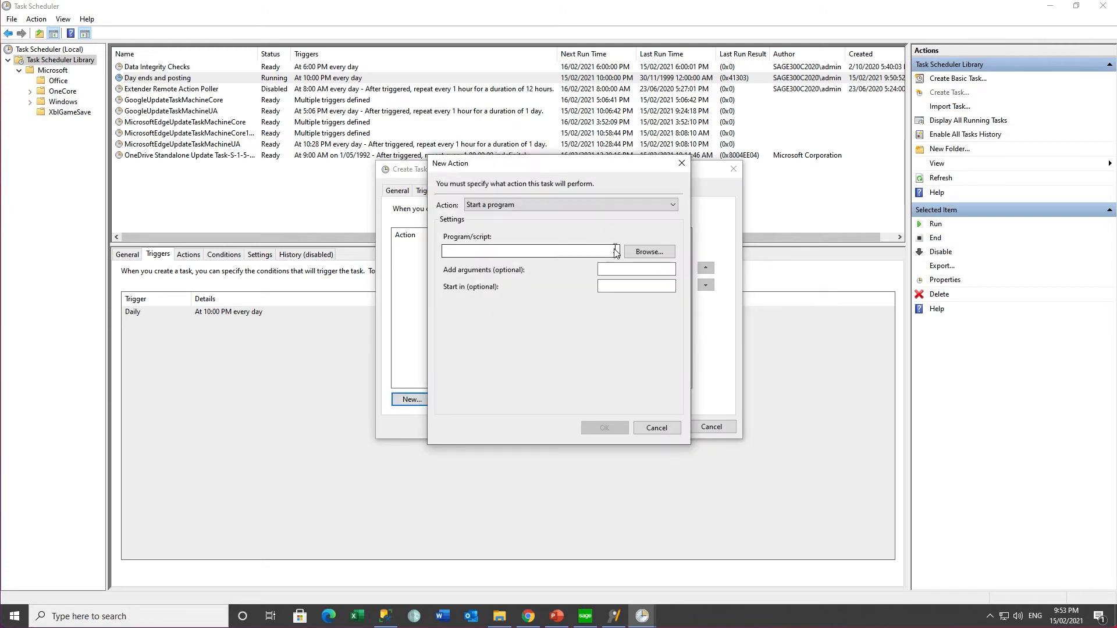
left_click(642, 254)
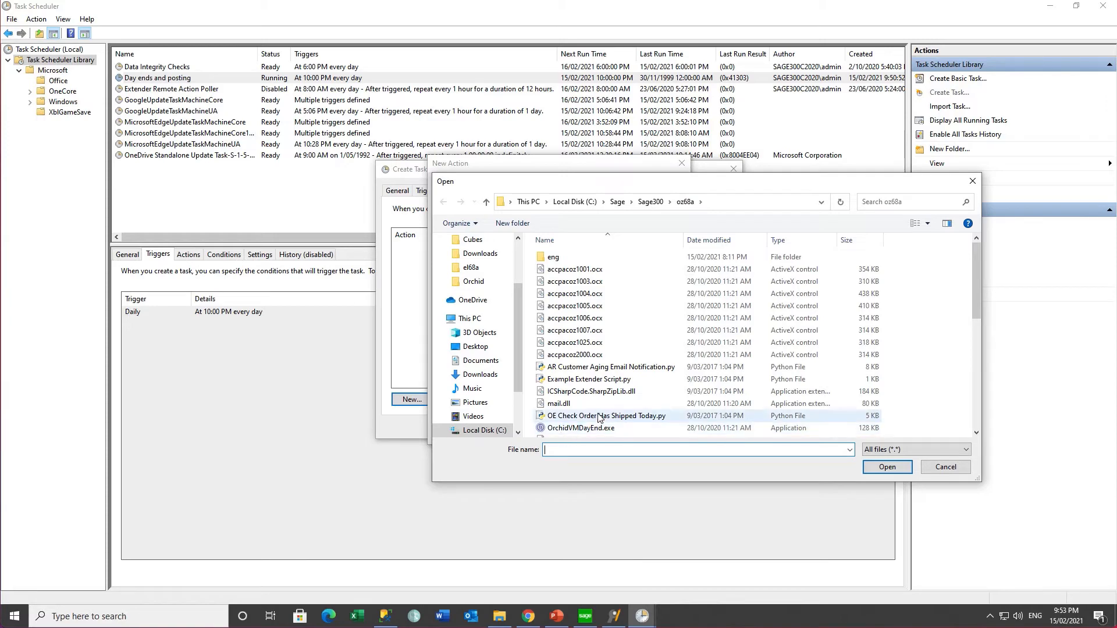
scroll(598, 414, "down", 3)
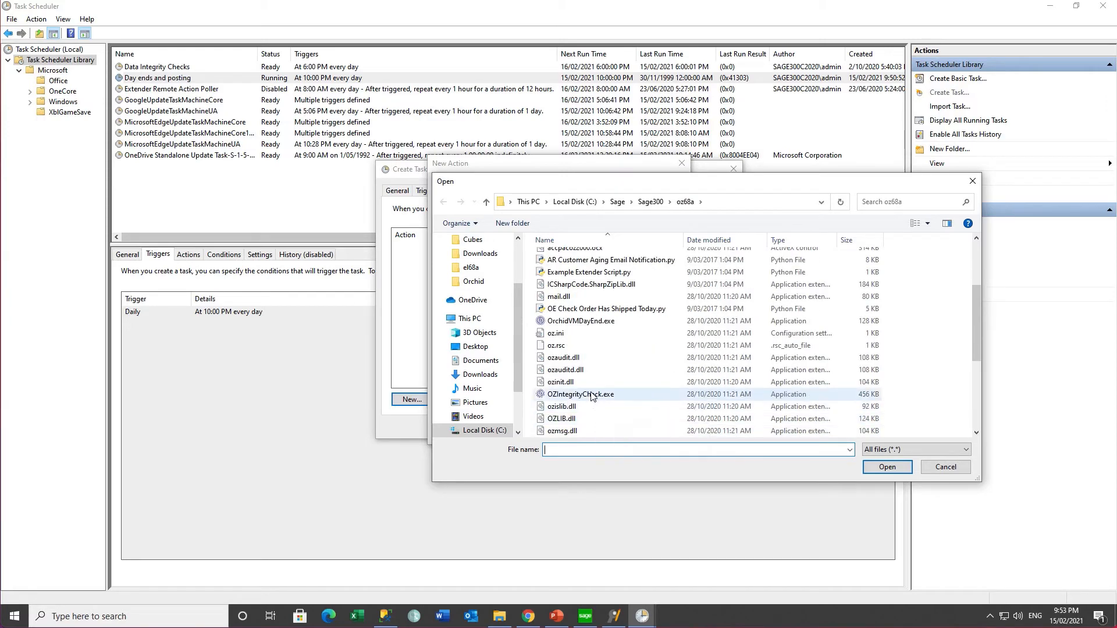
left_click(591, 393)
left_click(895, 467)
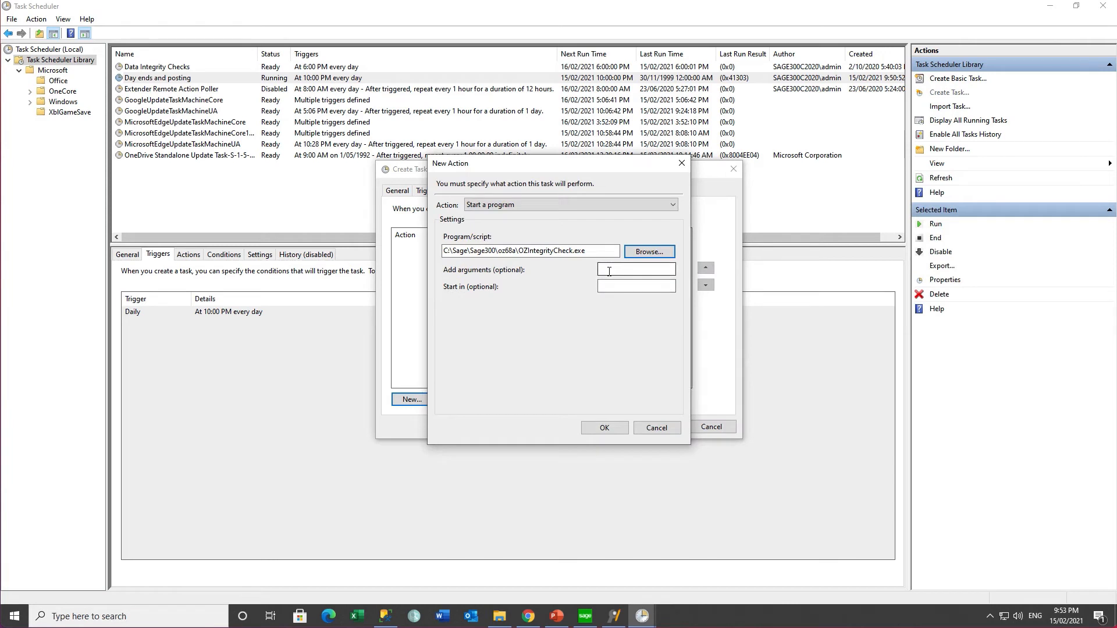
left_click(608, 270)
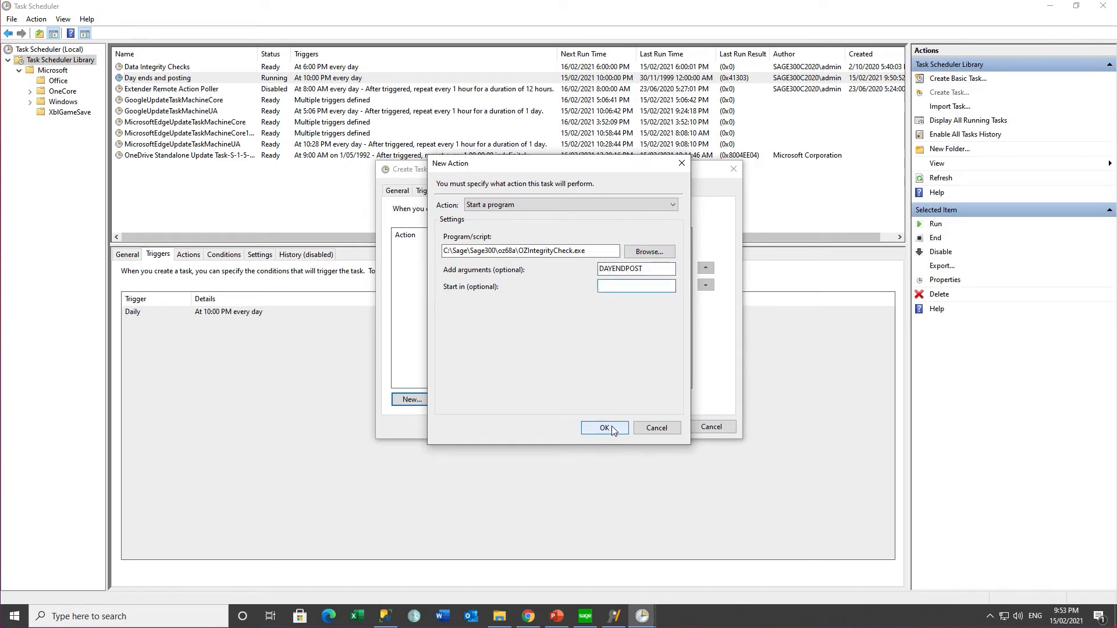
left_click(605, 428)
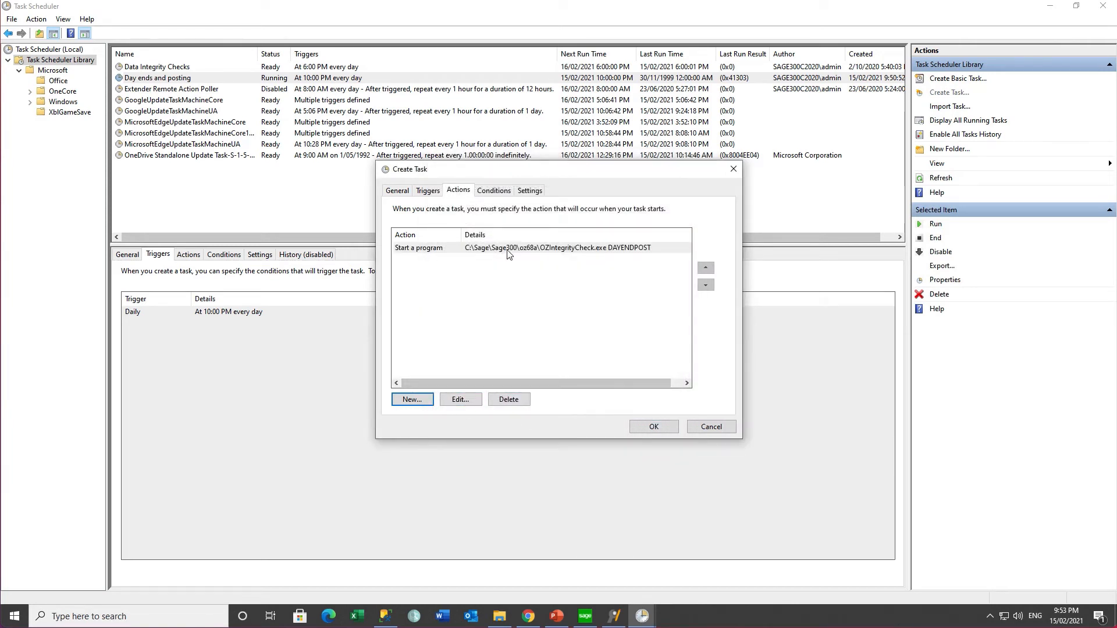
left_click(427, 190)
Step: Add a Daily trigger starting at 10:00:00 PM and save the task
left_click(411, 399)
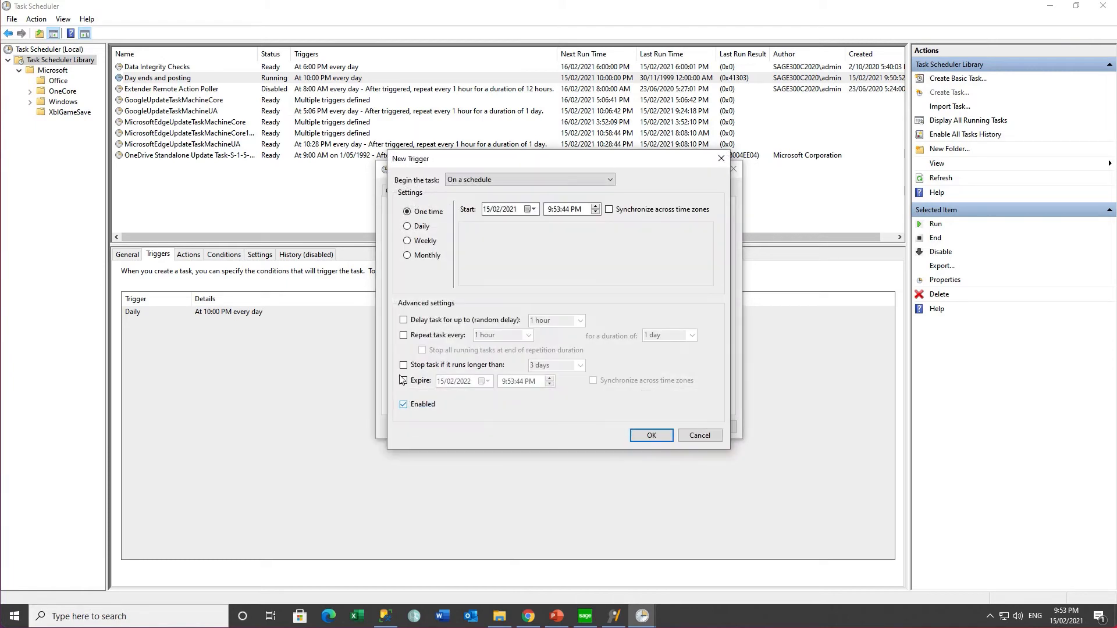
left_click(409, 226)
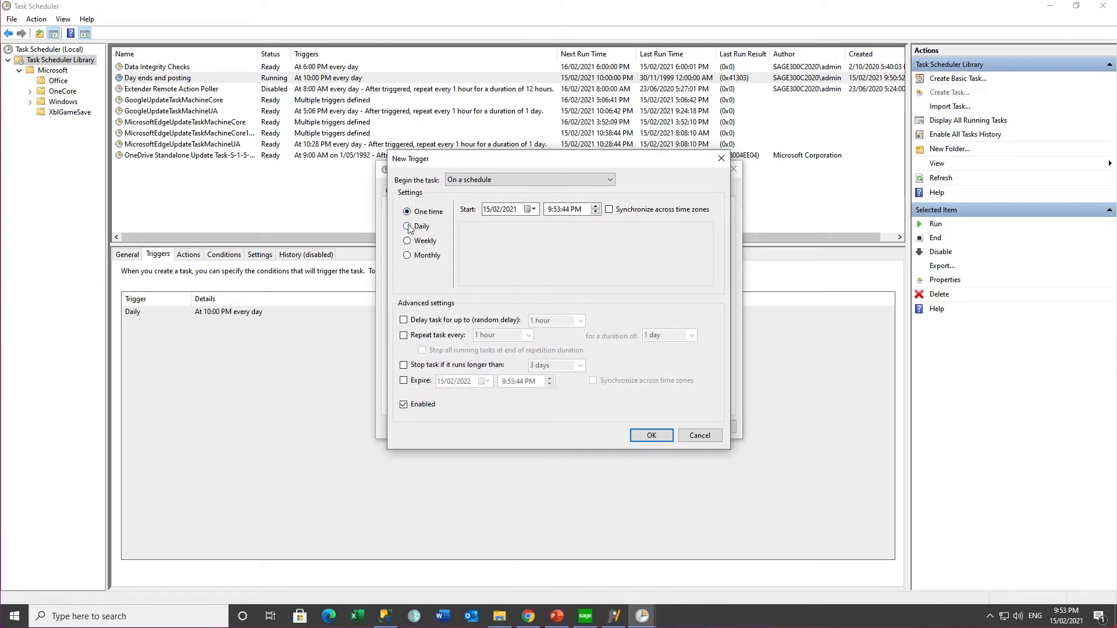
left_click(551, 210)
key("Right")
type("00")
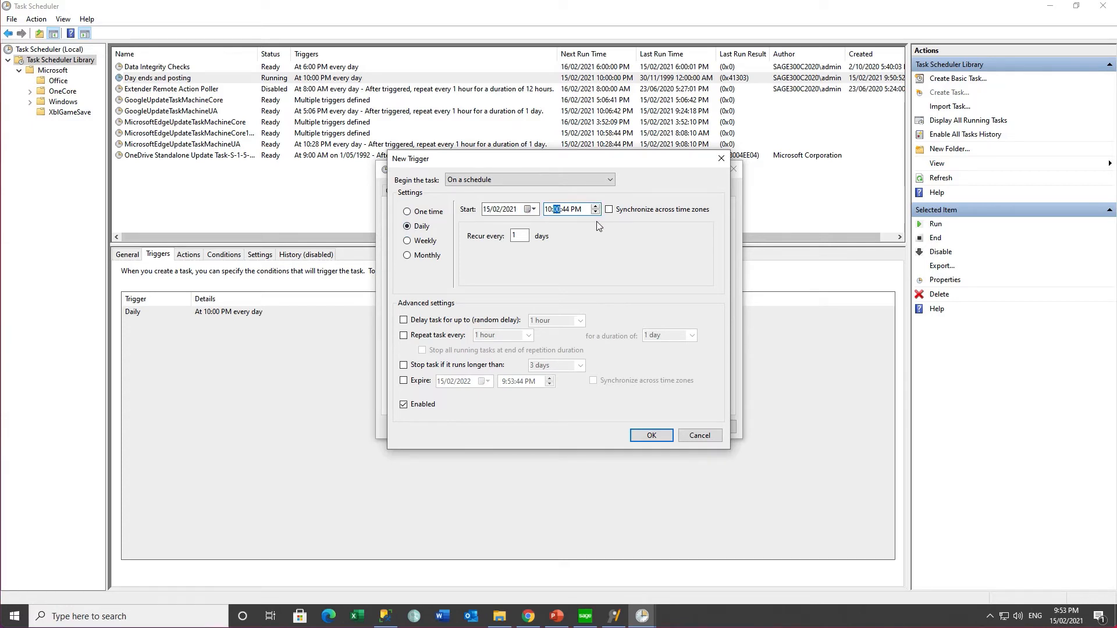
left_click(564, 211)
type("00")
key("Tab")
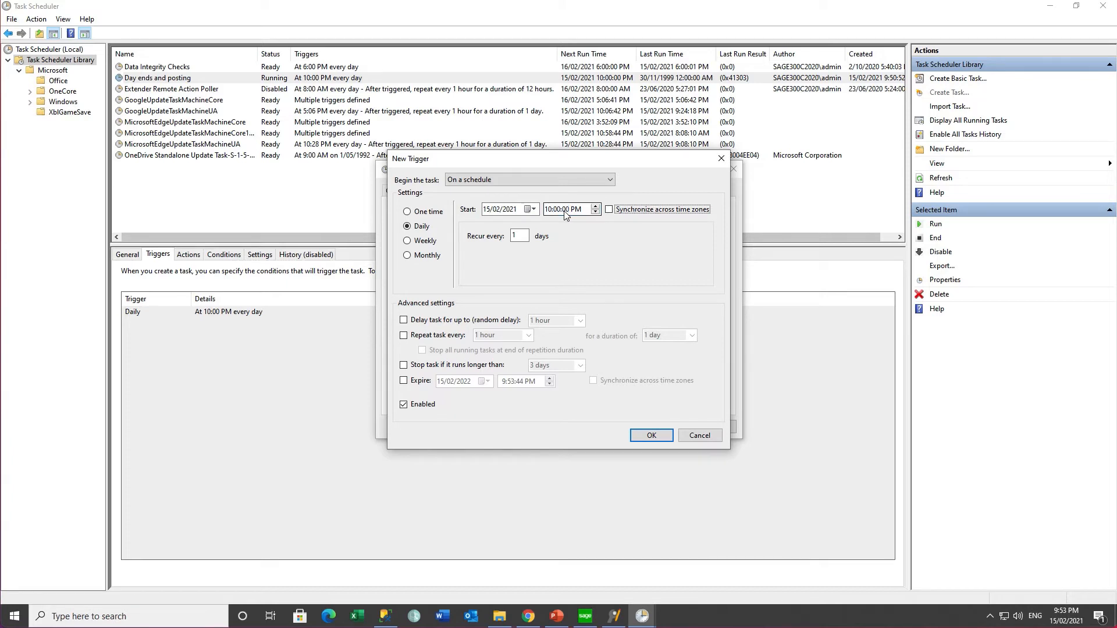
left_click(651, 436)
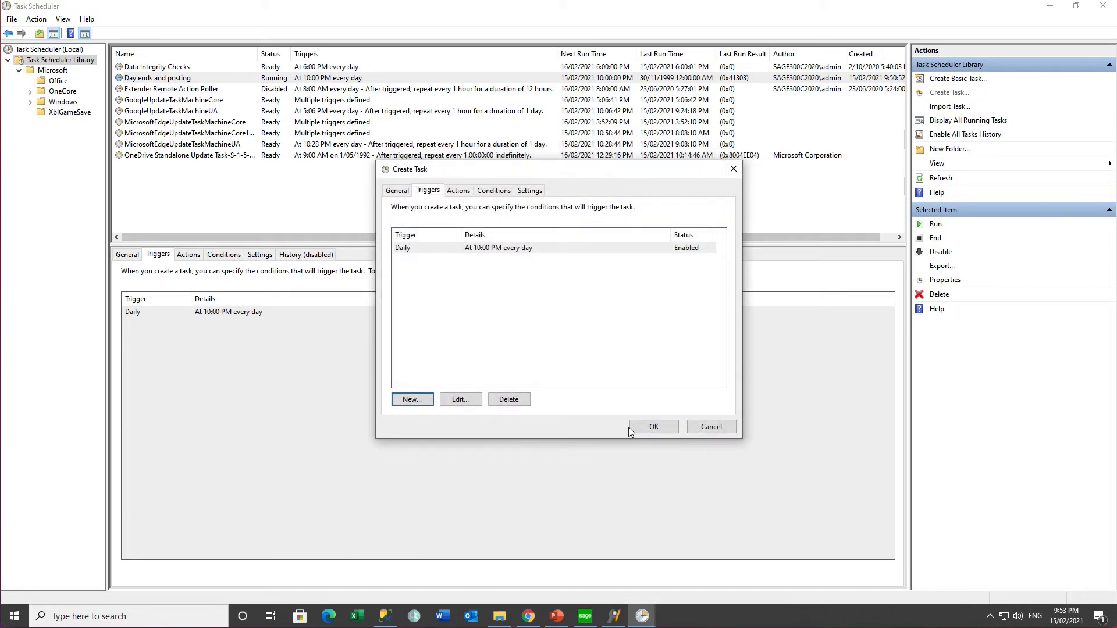
left_click(638, 427)
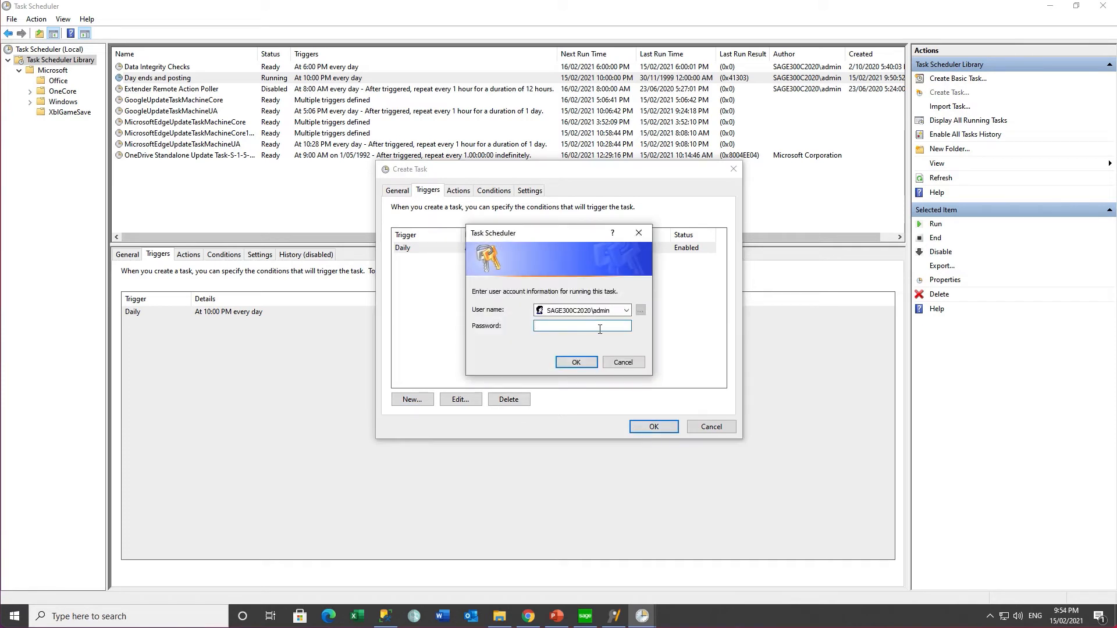
Step: Enter the account password to create the task, then select it in the library
type("*****")
left_click(576, 362)
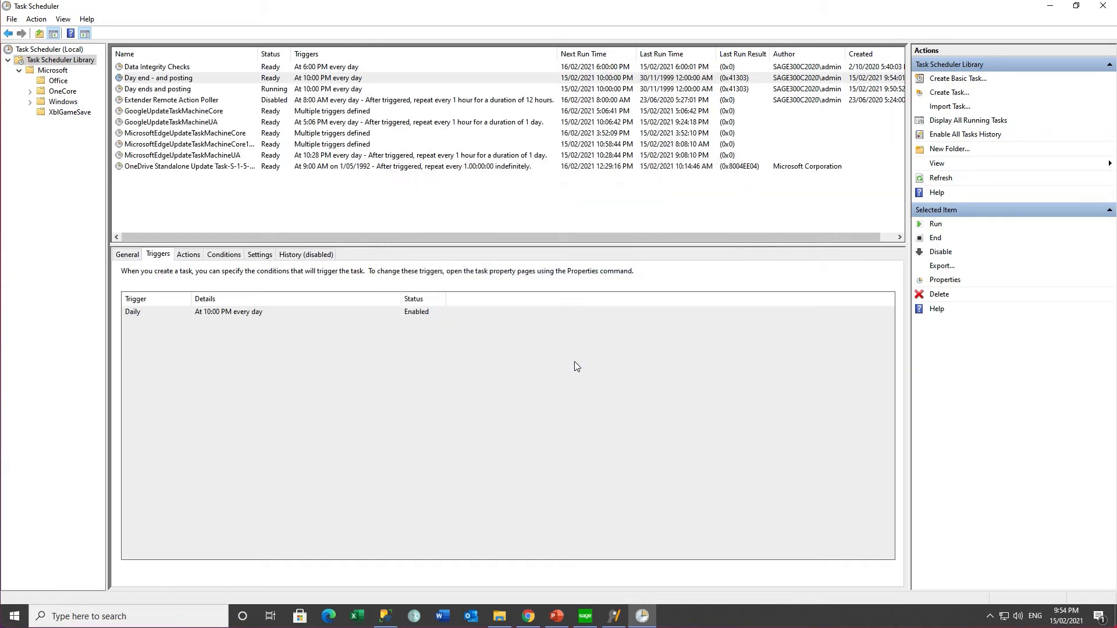
left_click(181, 78)
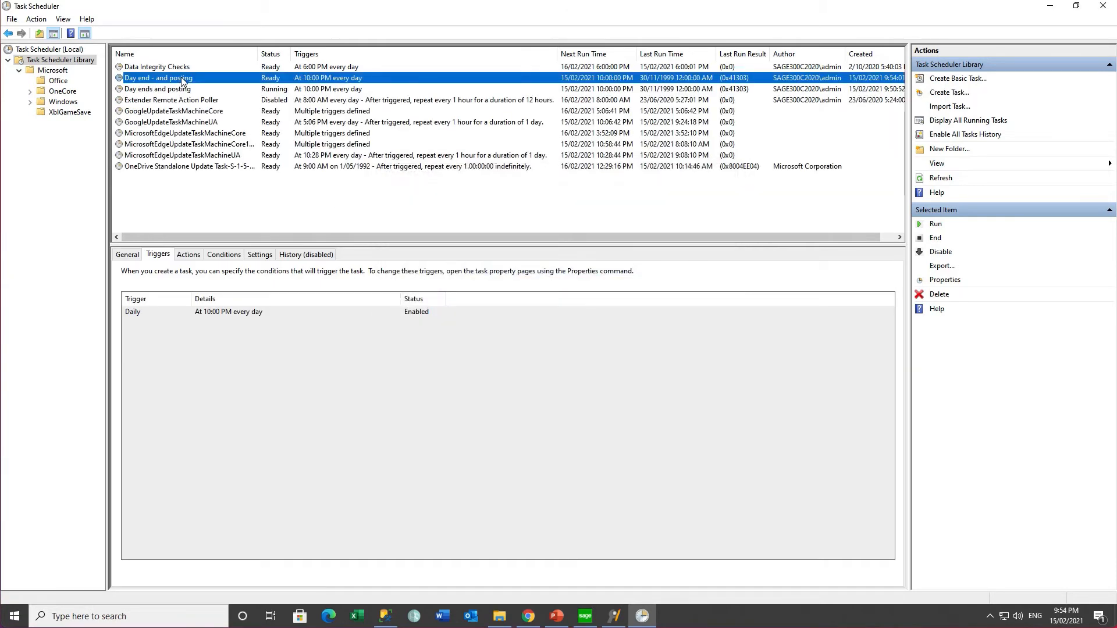
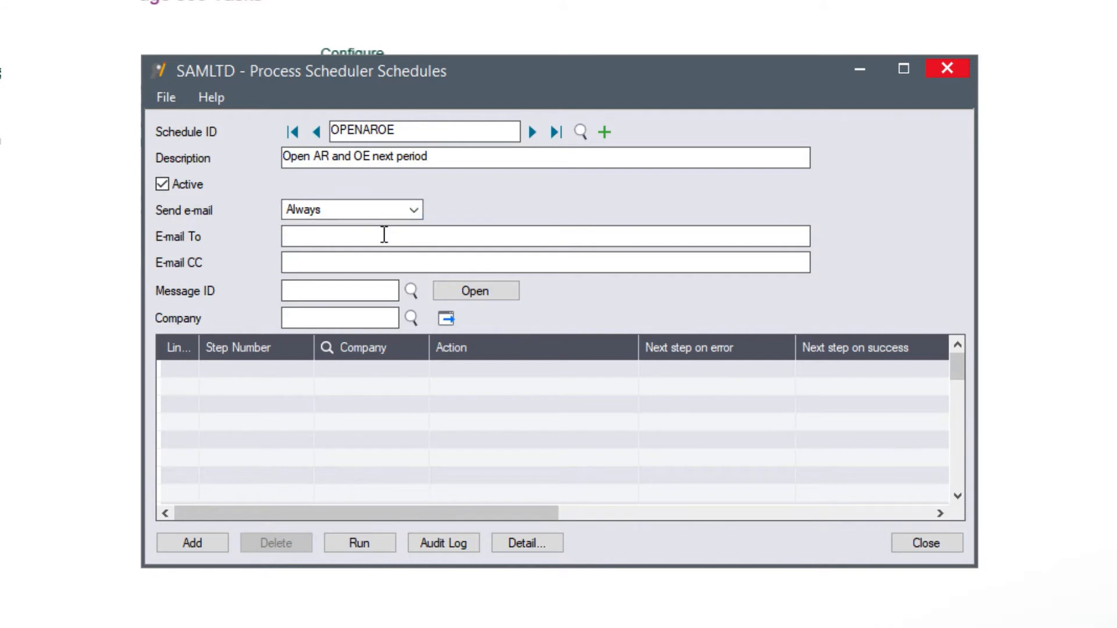
Step: Enter the recipient's e-mail address and add step 1 for company O11
left_click(384, 235)
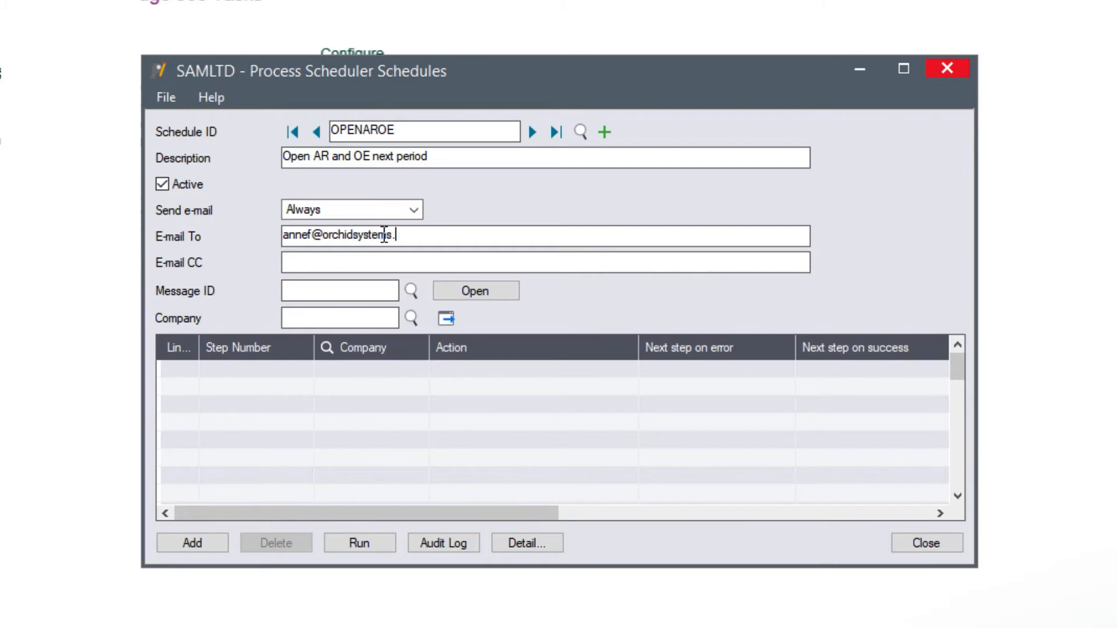
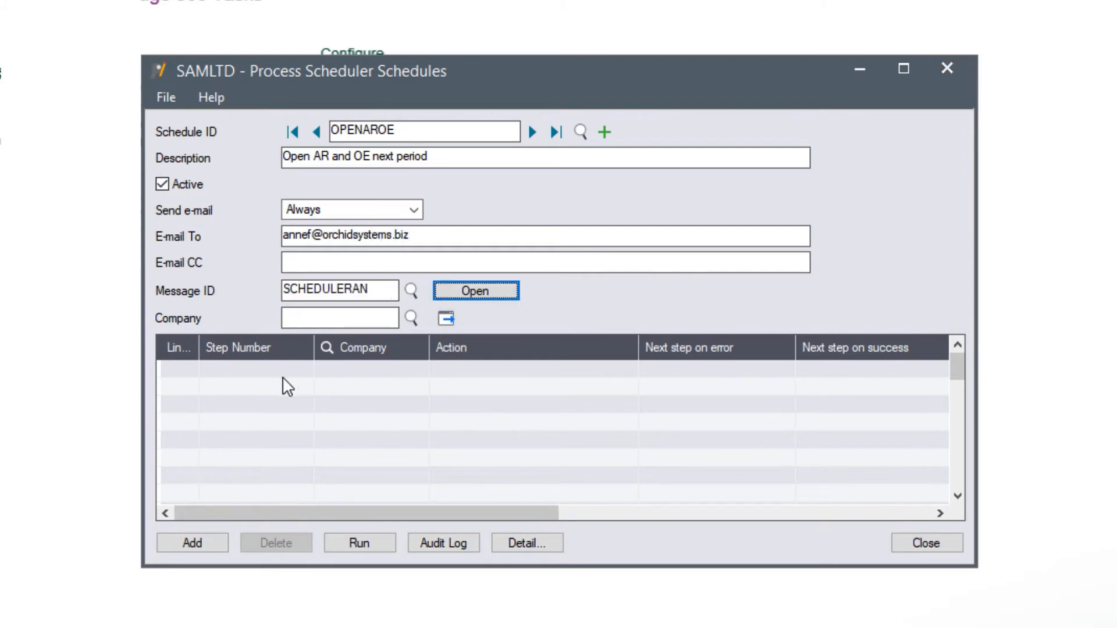
left_click(252, 362)
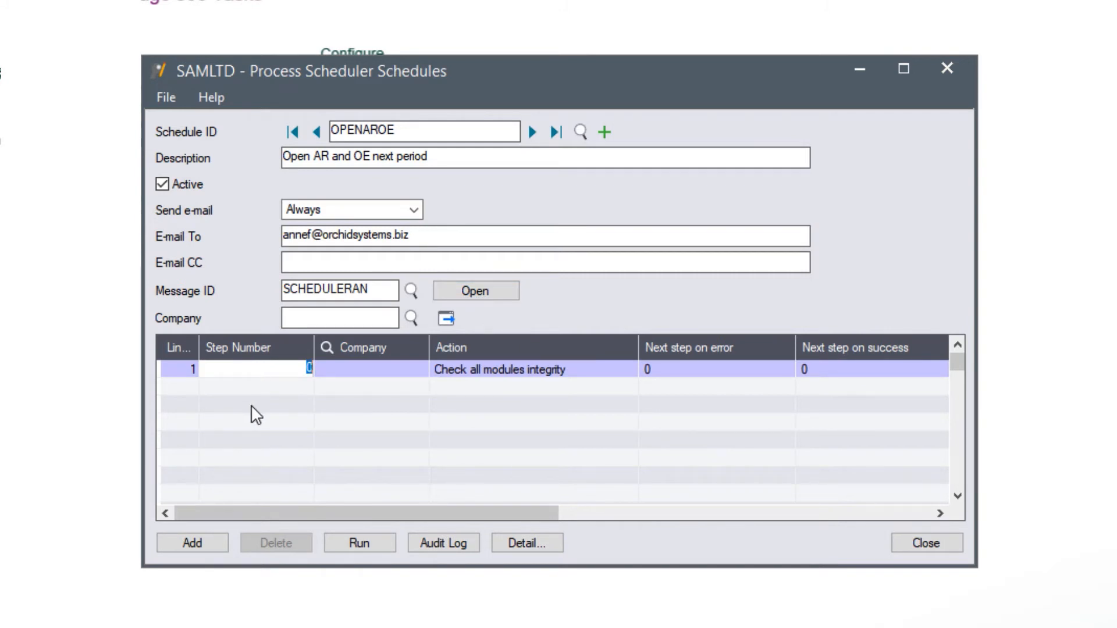
type("1")
key("Tab")
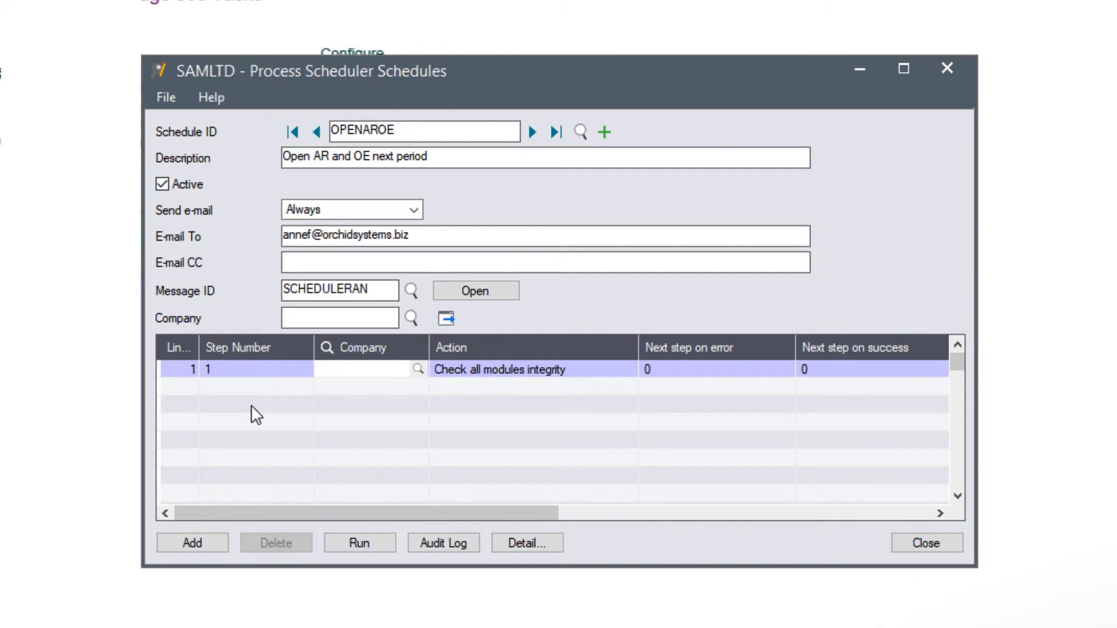
type("O11")
key("Tab")
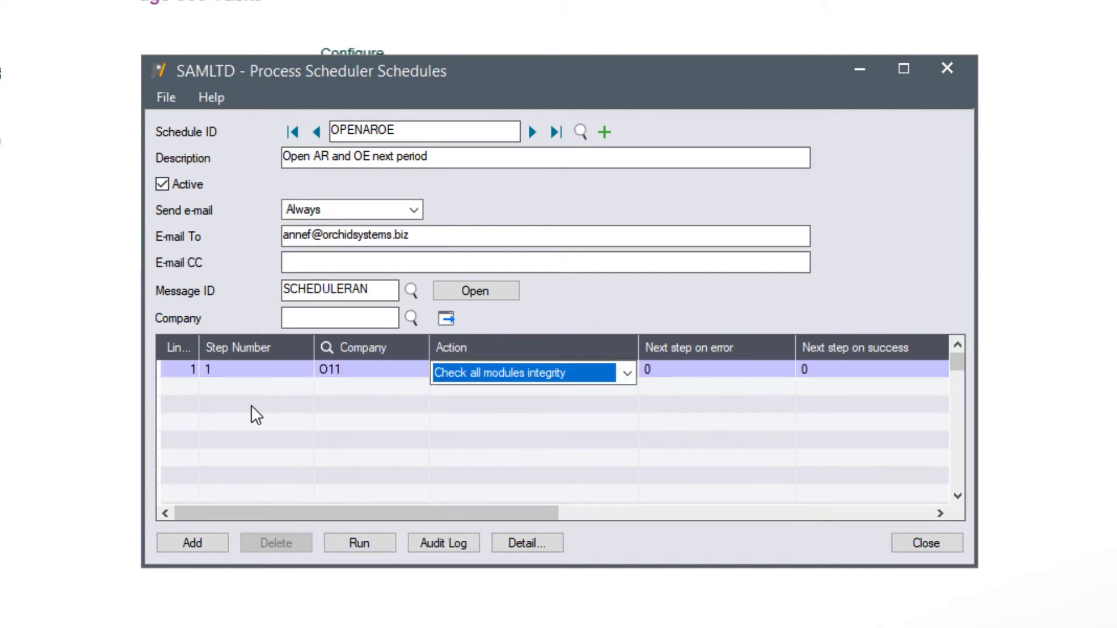
Step: Set step 1's action to Open Next Closed Pd. and bring up its details
left_click(627, 374)
left_click_drag(626, 119, 606, 366)
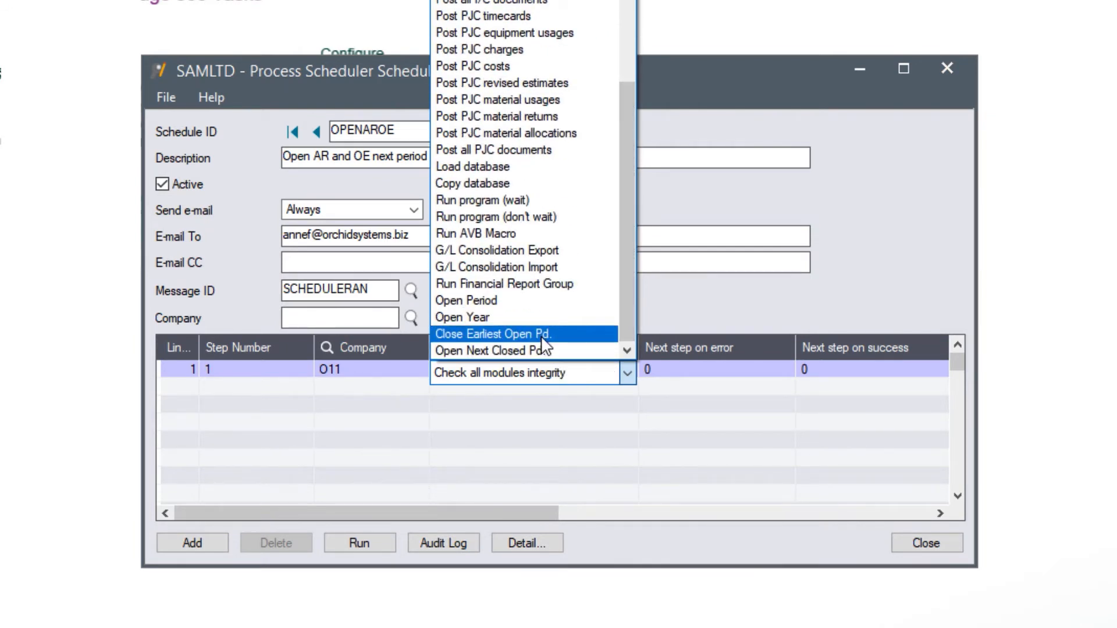
left_click(537, 350)
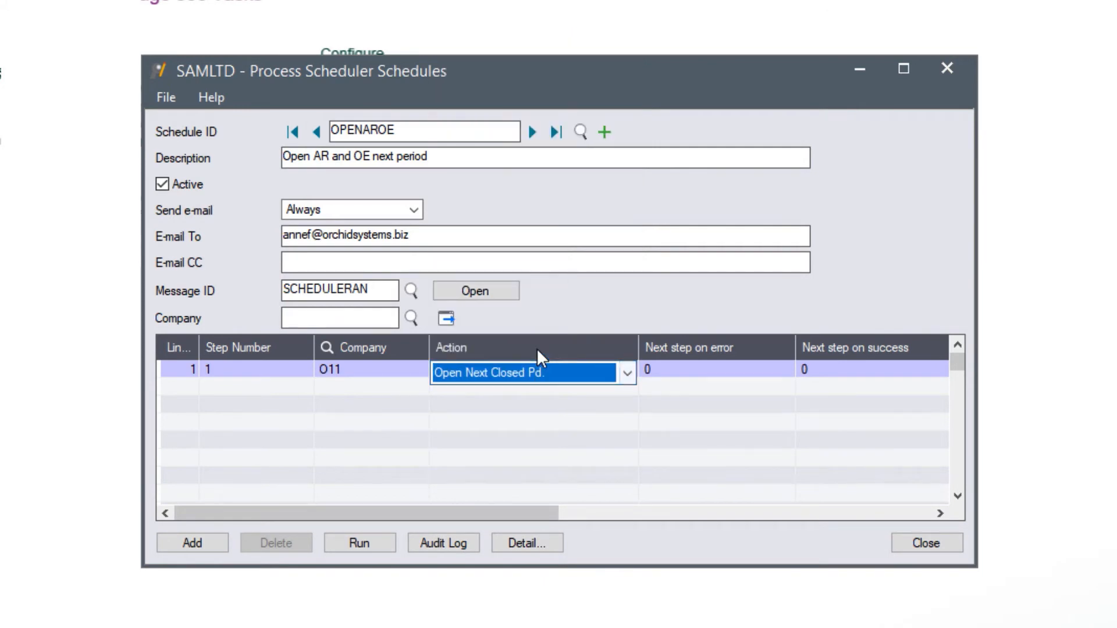
key("Tab")
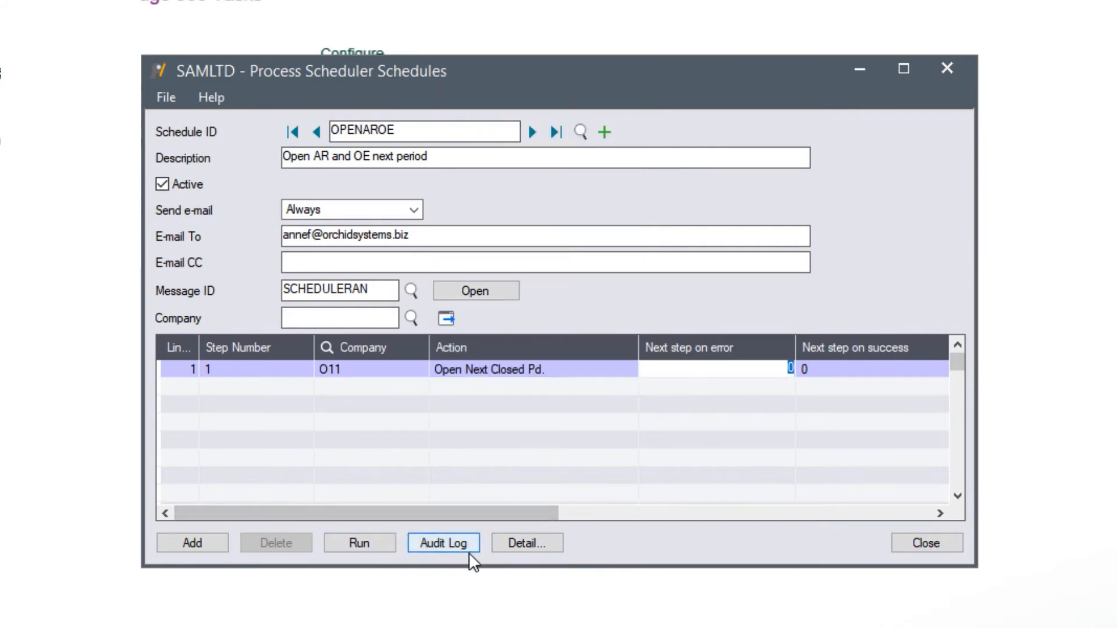
left_click(519, 540)
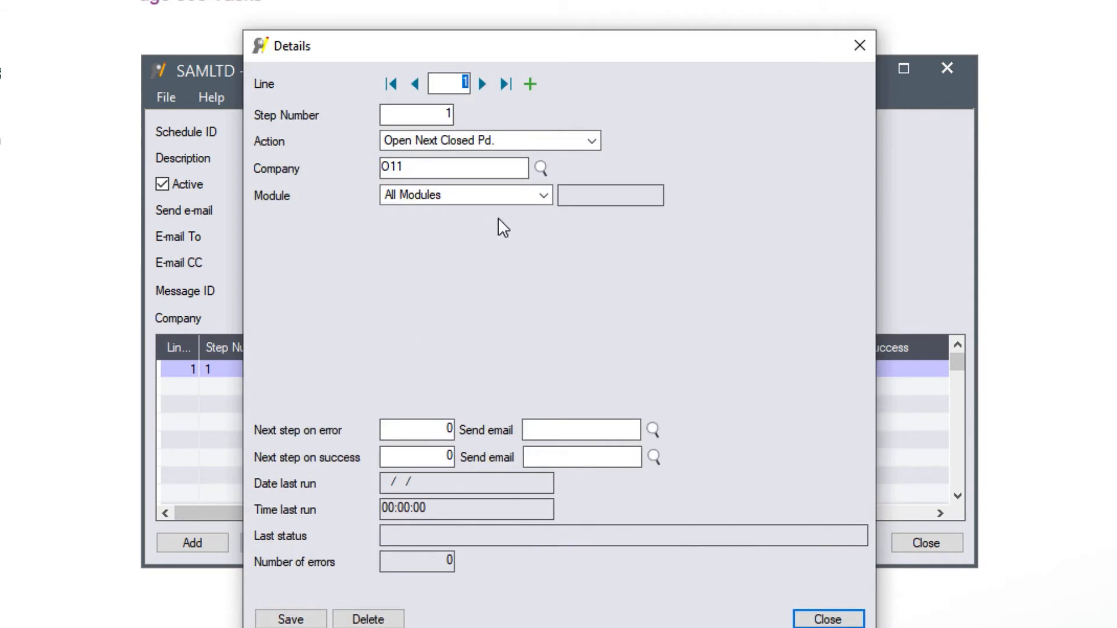
Step: Give step 1 the Accounts Receivable module and next step 5, and save its details
left_click(460, 197)
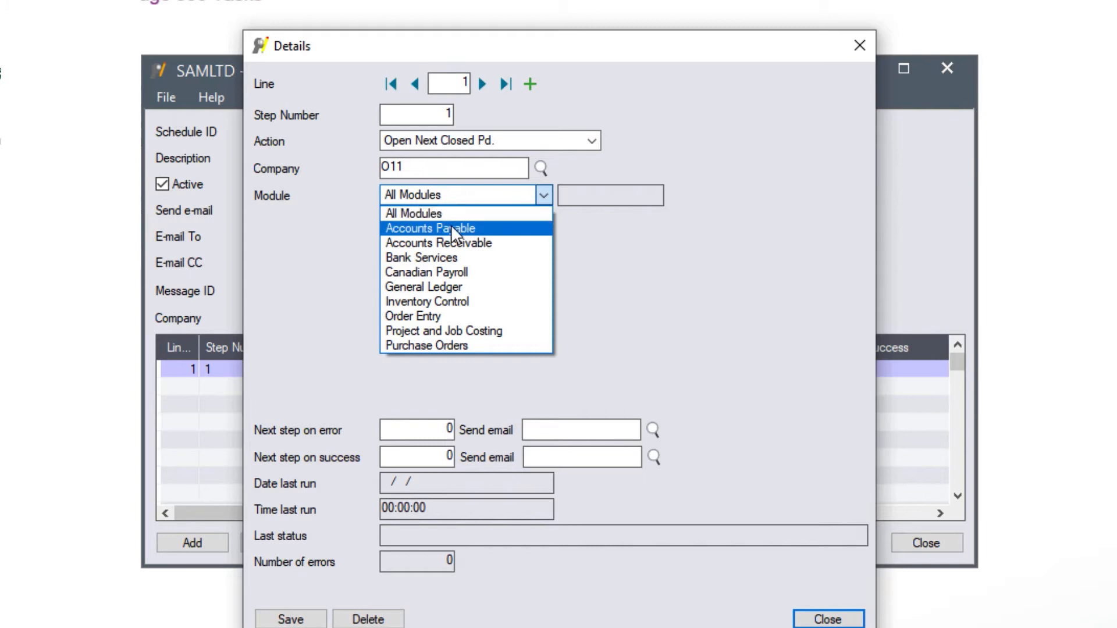
left_click(446, 242)
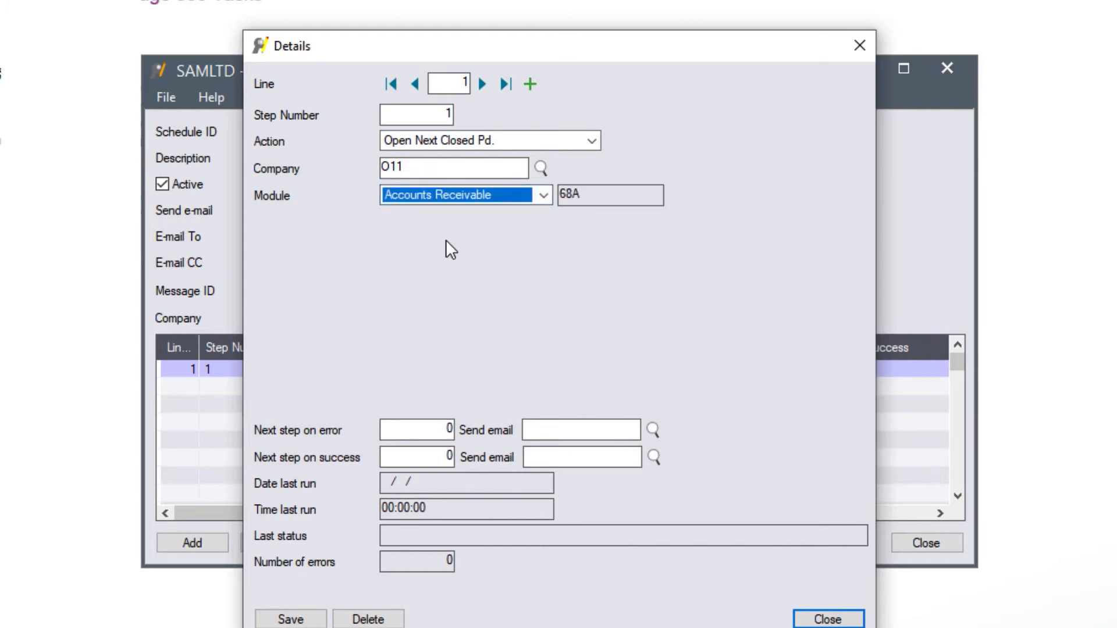
left_click(431, 429)
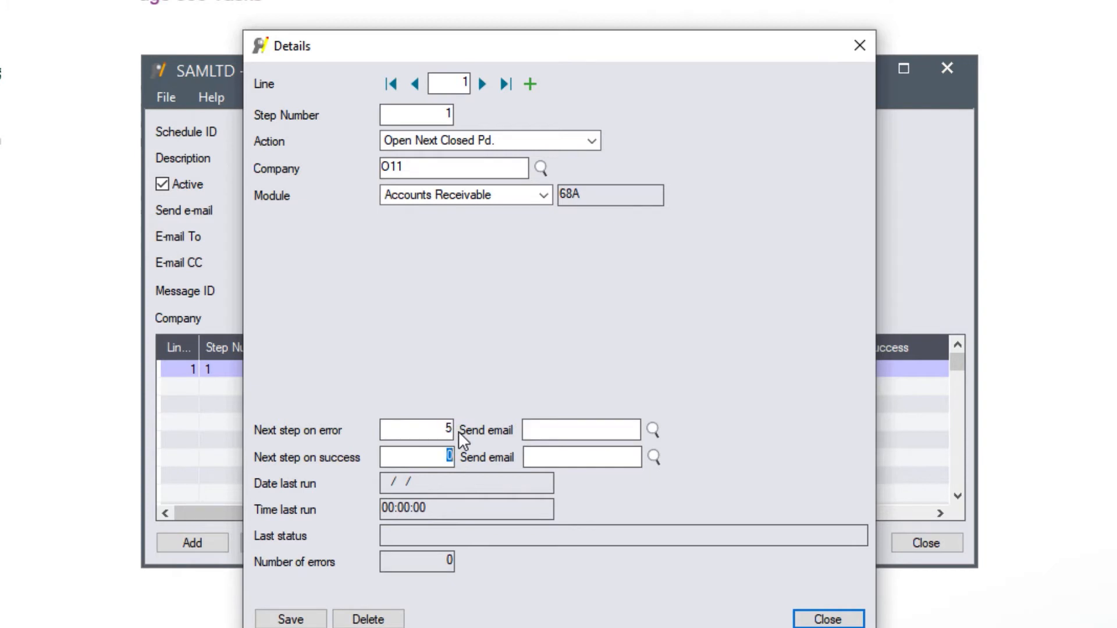
type("5")
key("Tab")
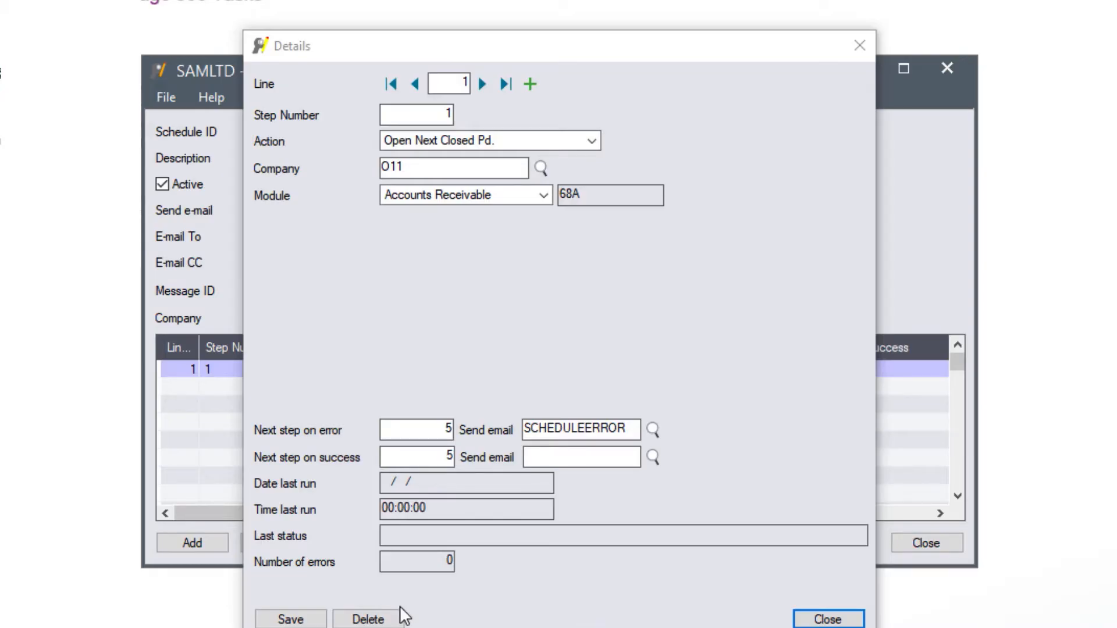
left_click(291, 620)
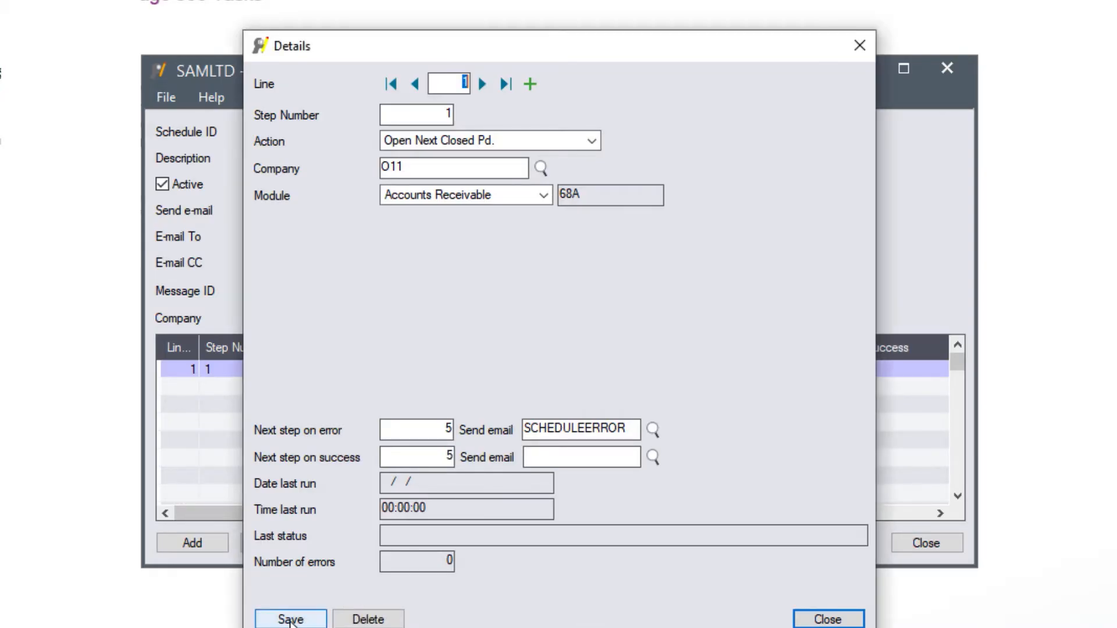
Step: Add step 5 running Open Next Closed Pd. for company O11 with the Order Entry module
left_click(530, 85)
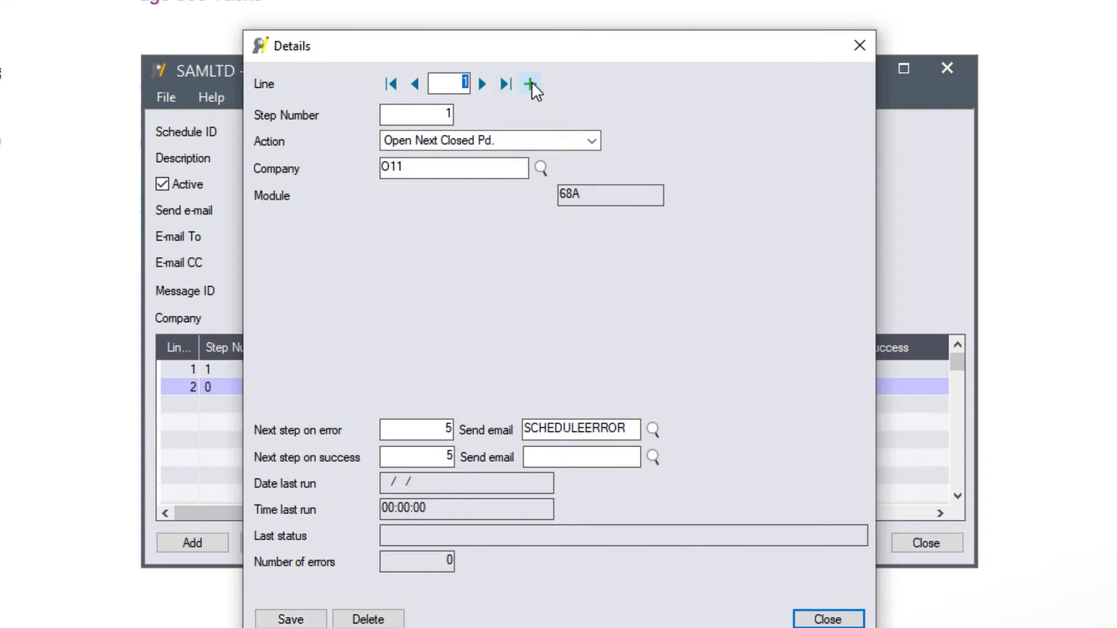
double_click(444, 113)
key("Tab")
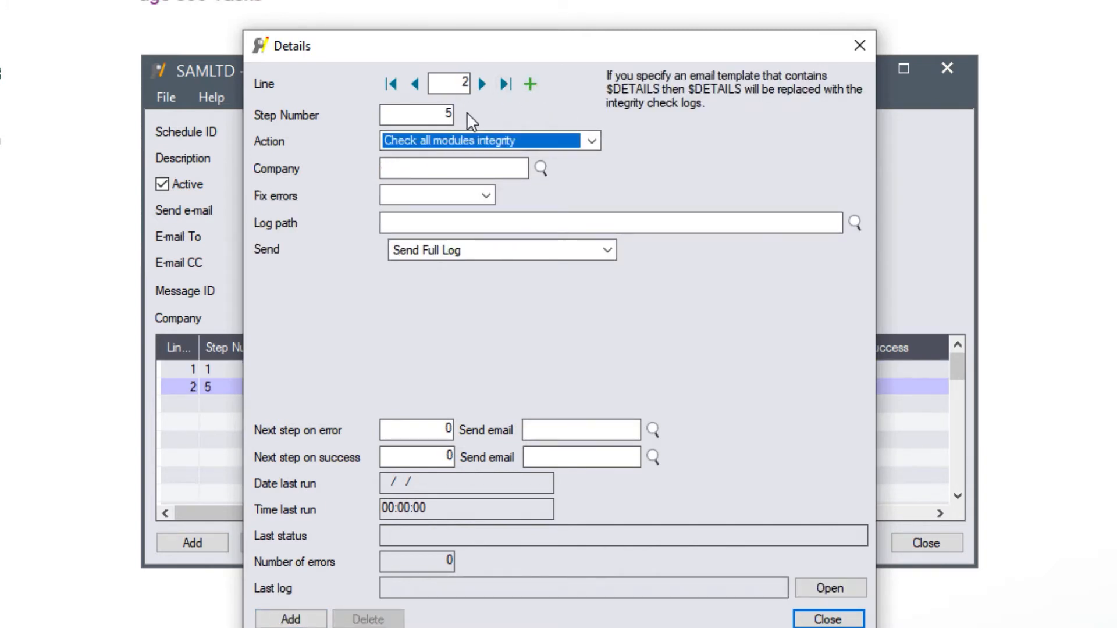
left_click(591, 140)
left_click_drag(592, 228, 514, 621)
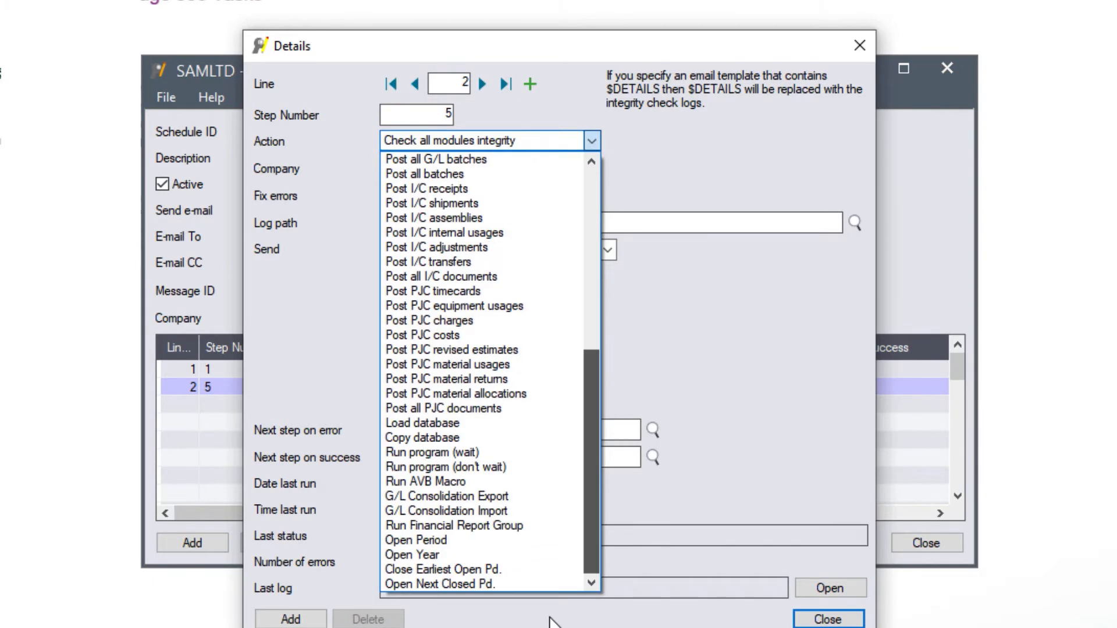
left_click(483, 583)
left_click(443, 167)
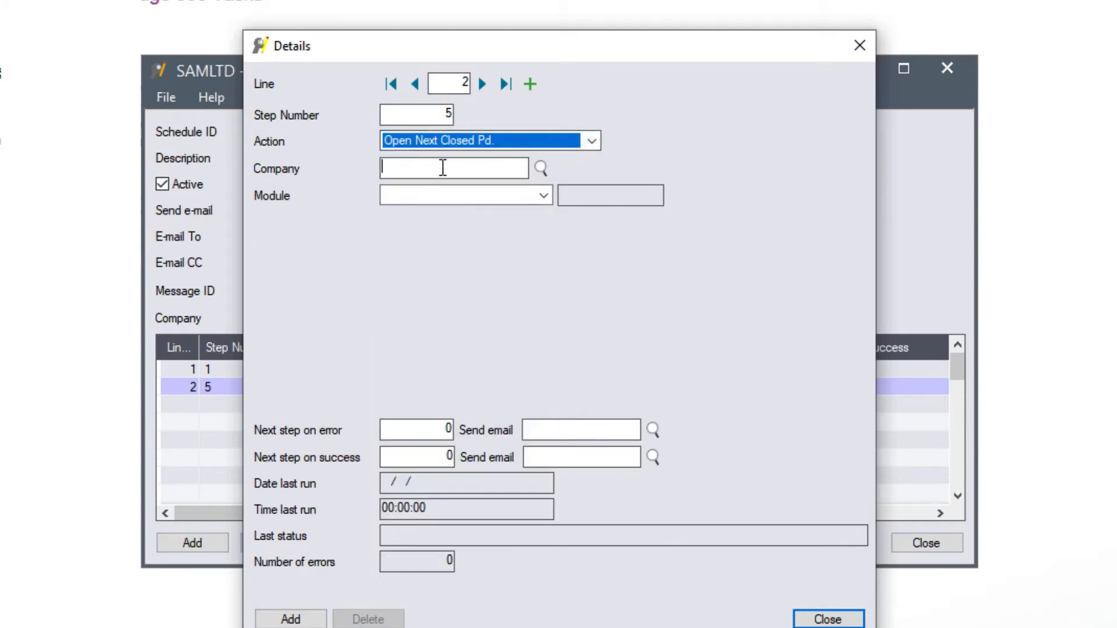
type("O11")
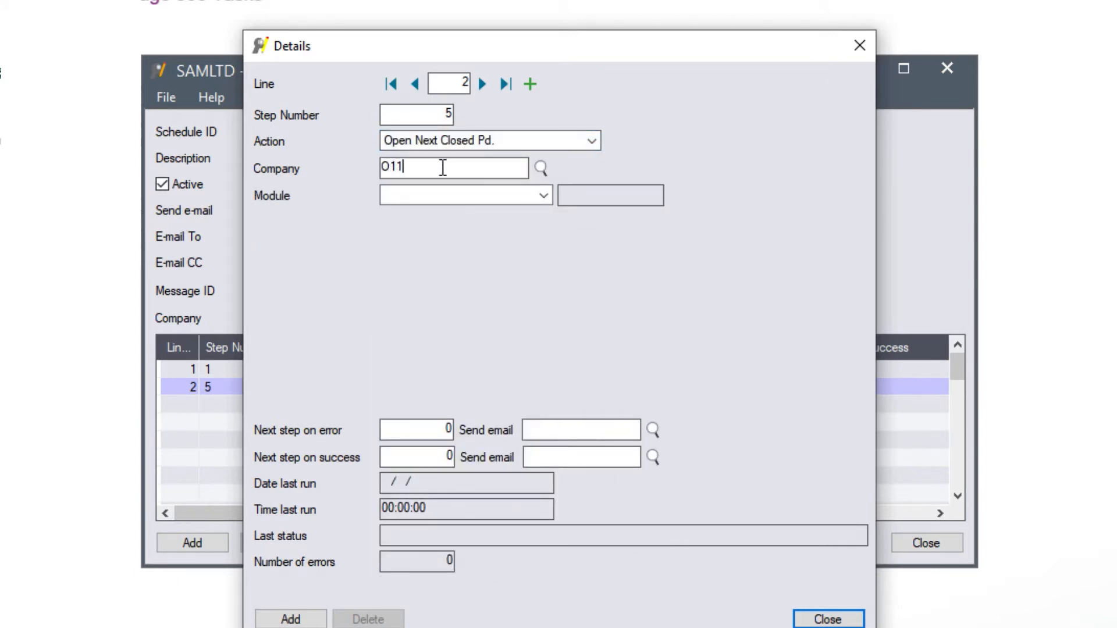
key("Tab")
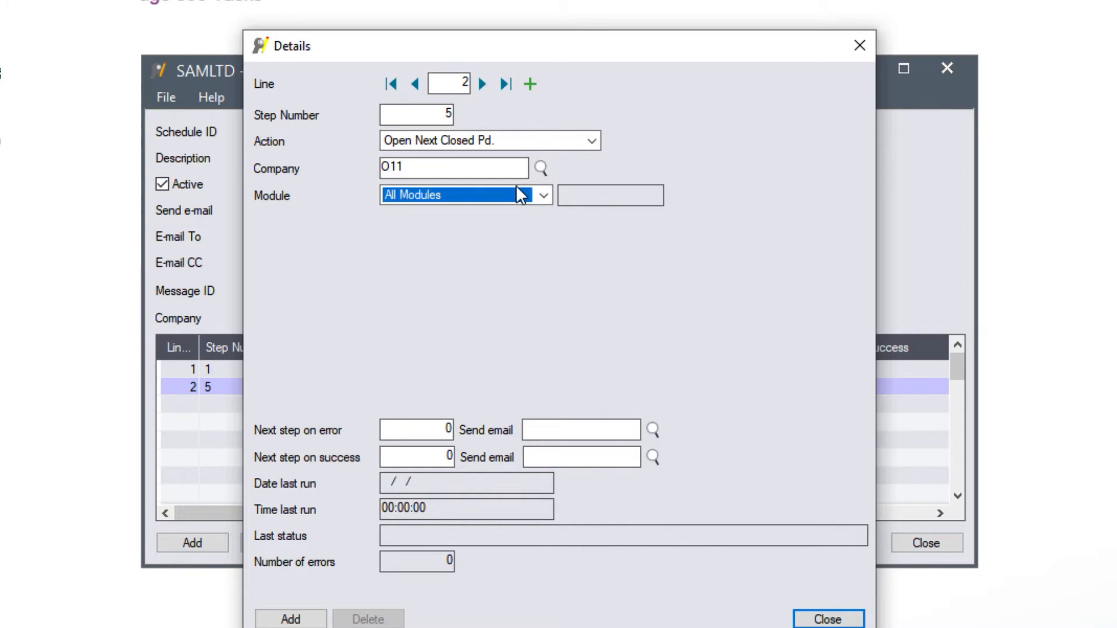
left_click(543, 194)
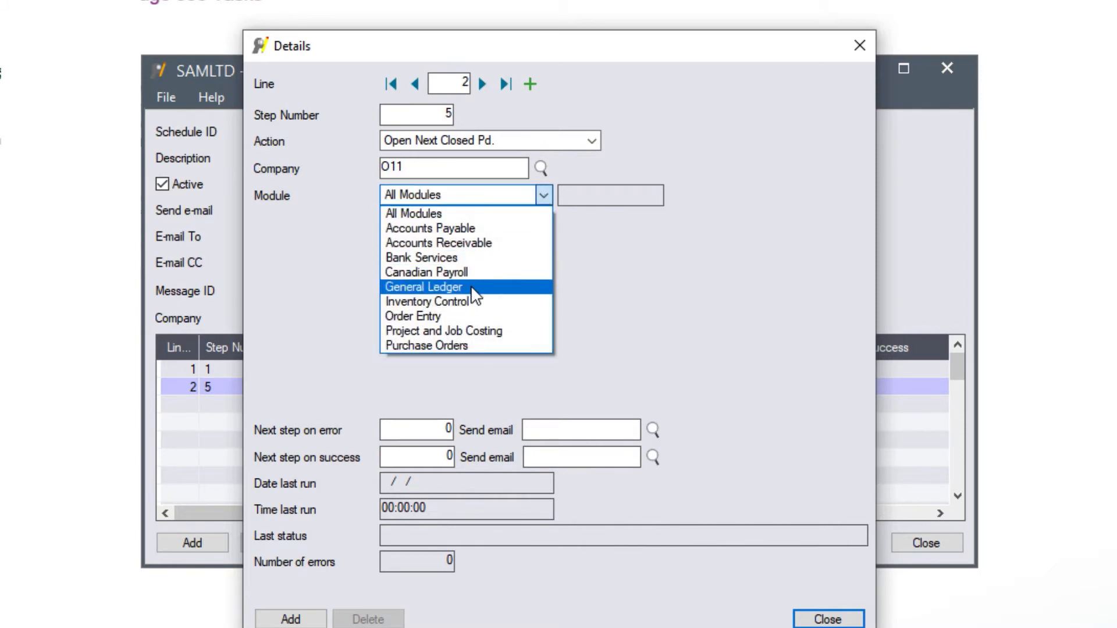
left_click(452, 316)
Step: Set step 5's next step to 10 and its error e-mail to SCHEDULEERROR
left_click(421, 427)
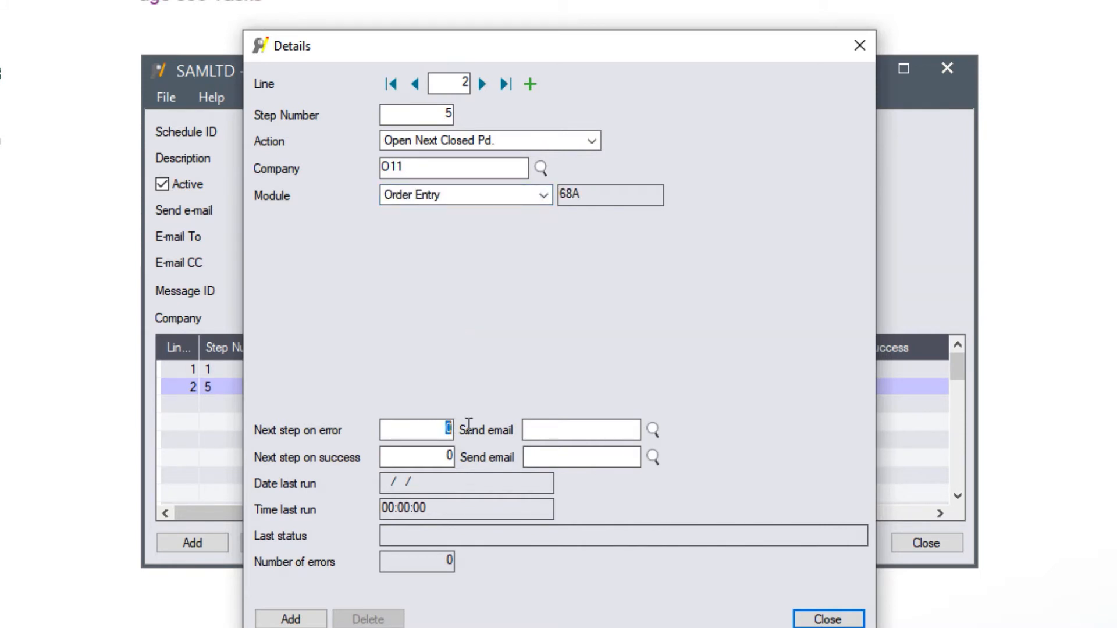
type("10")
left_click(630, 424)
type("SCHEDULEERROR")
left_click(410, 455)
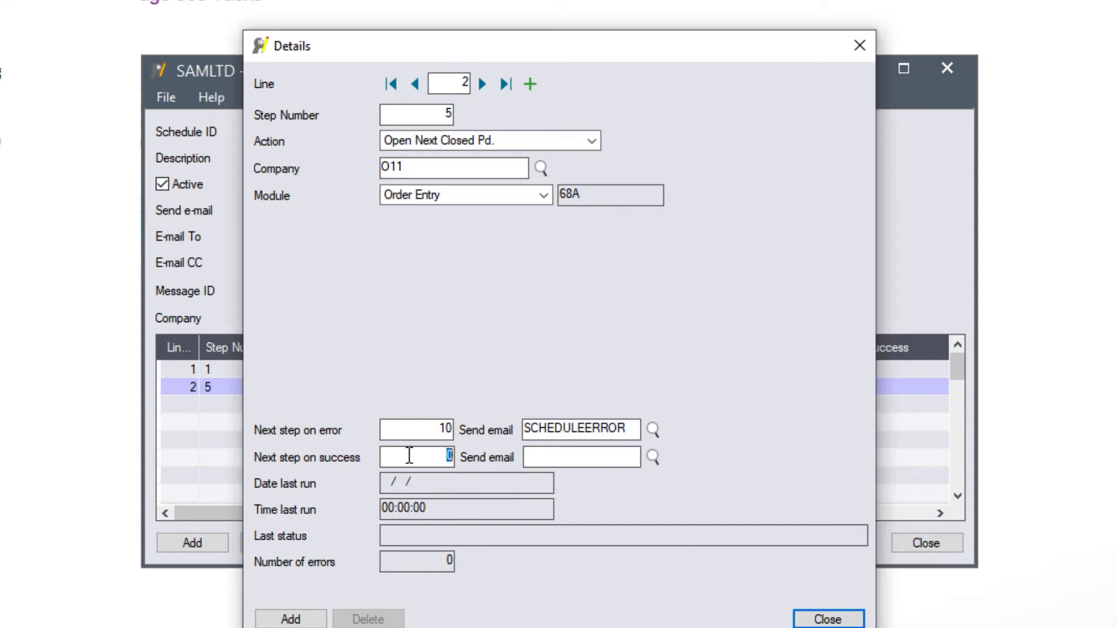
type("1")
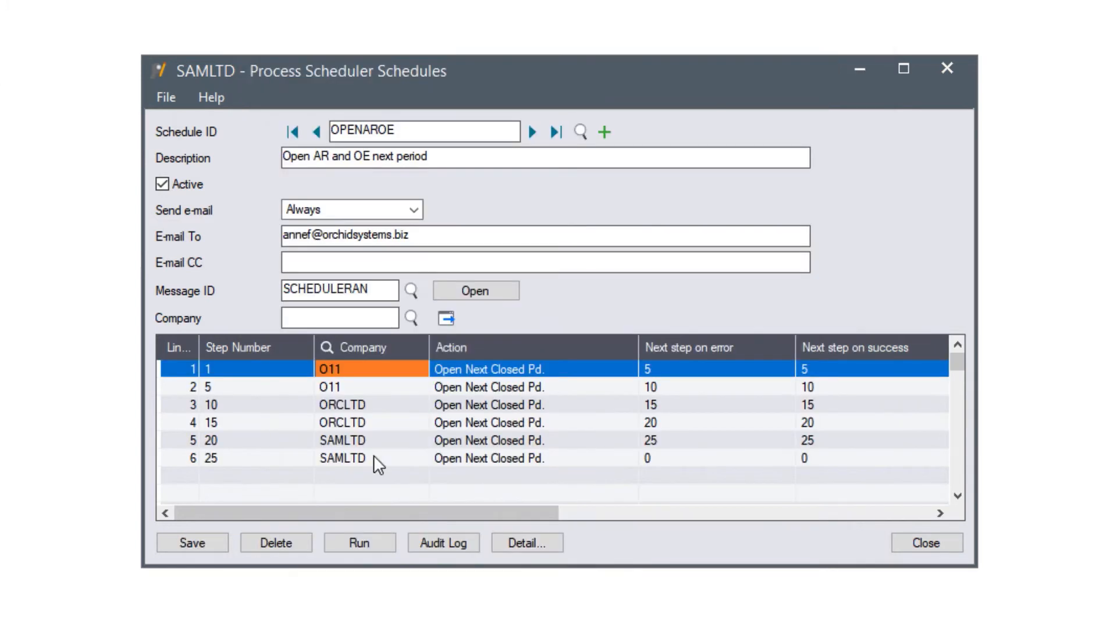
Step: Review step lines 10 through 25 and save the OPENAROE schedule
left_click(351, 407)
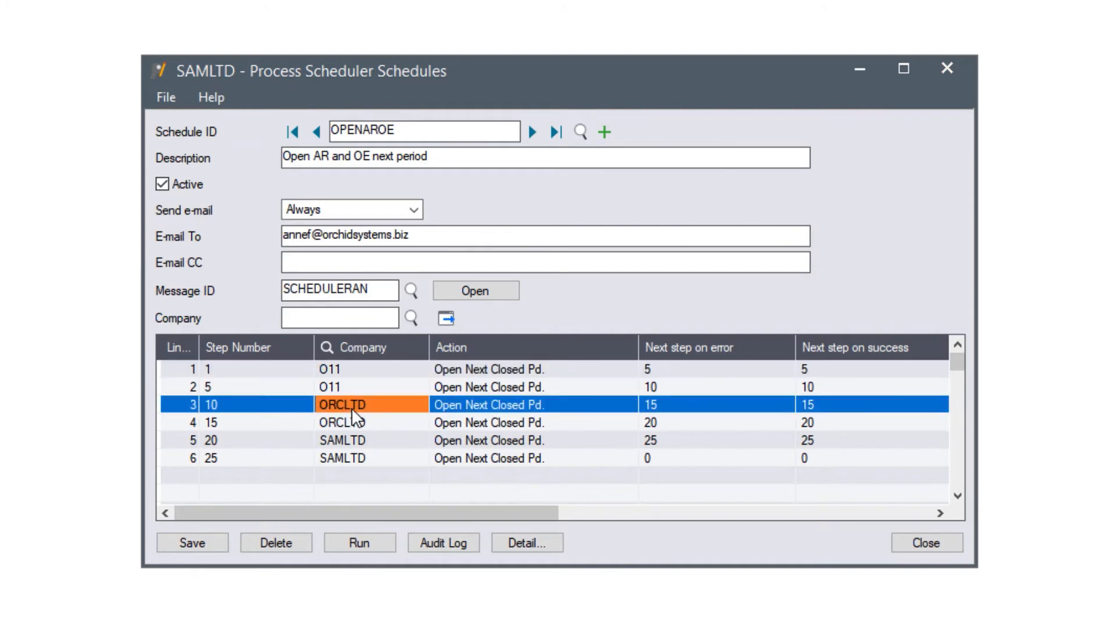
left_click(351, 423)
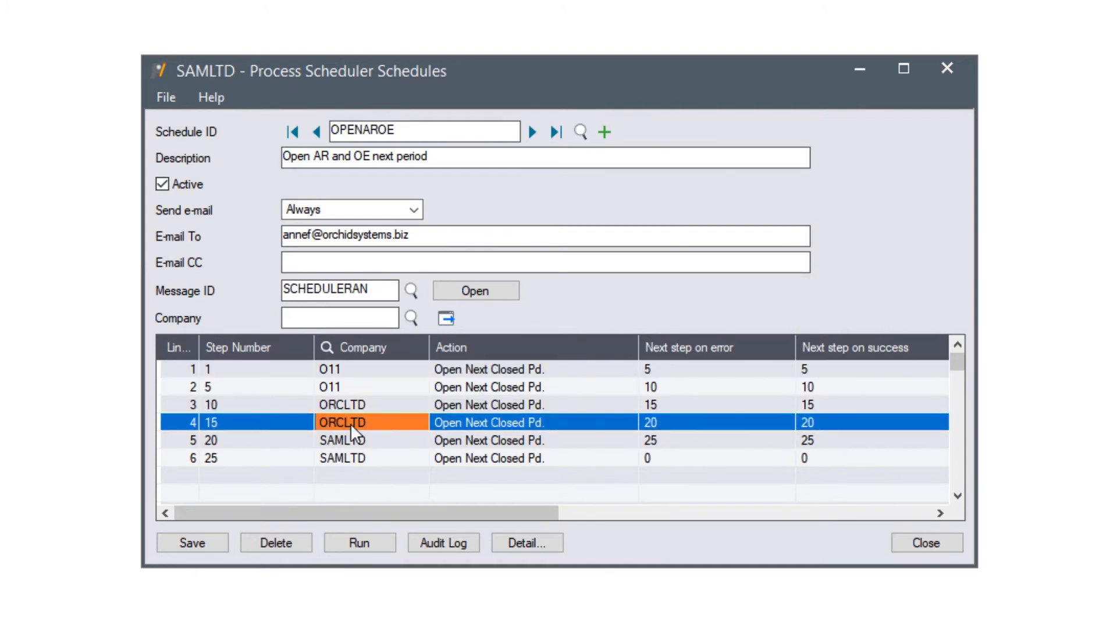
left_click(345, 441)
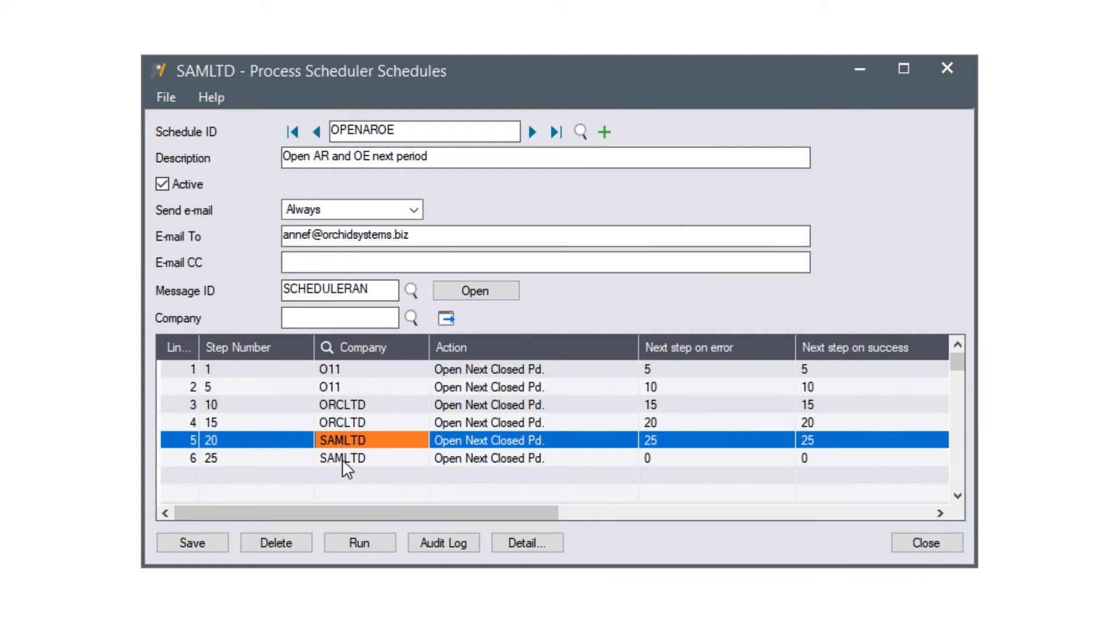
left_click(342, 459)
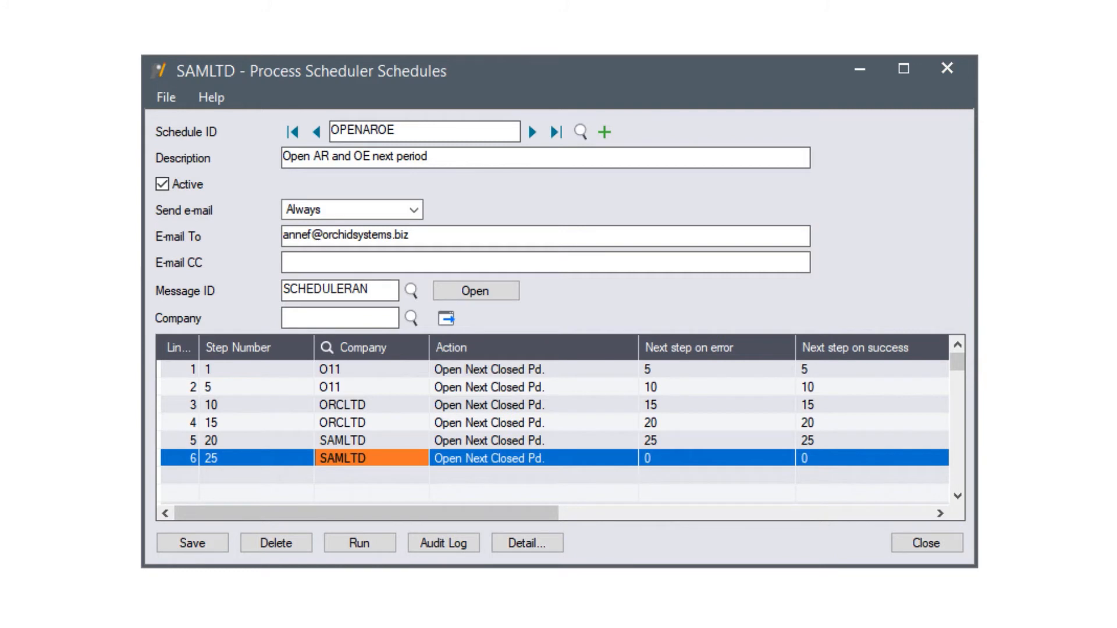
left_click(207, 543)
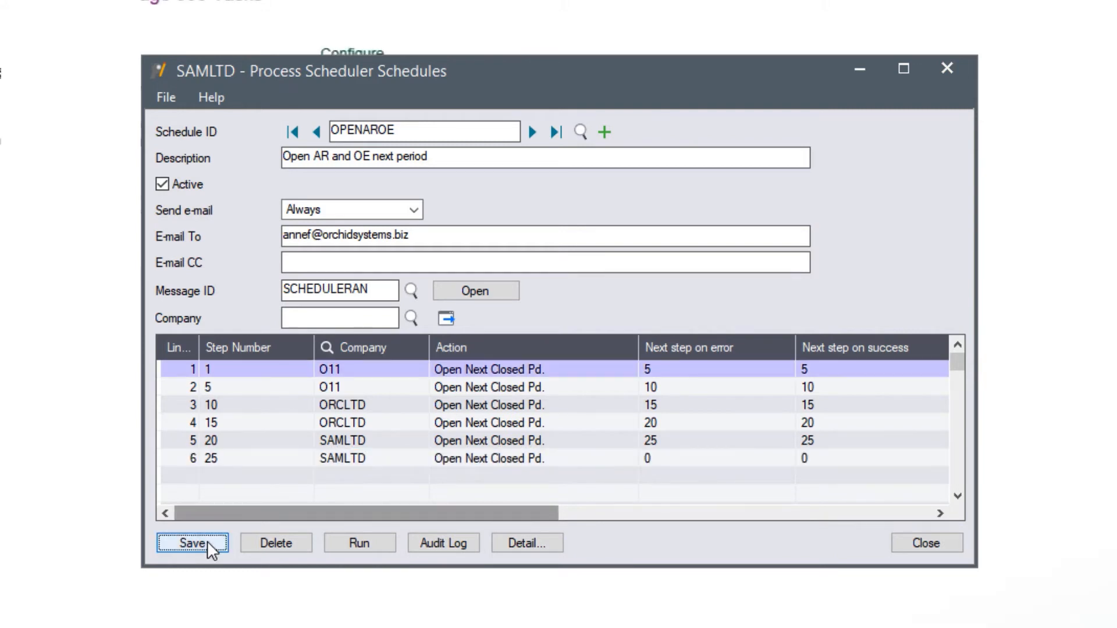
Step: Run OPENAROE, check the success log's e-mail lines, and close the results
left_click(360, 542)
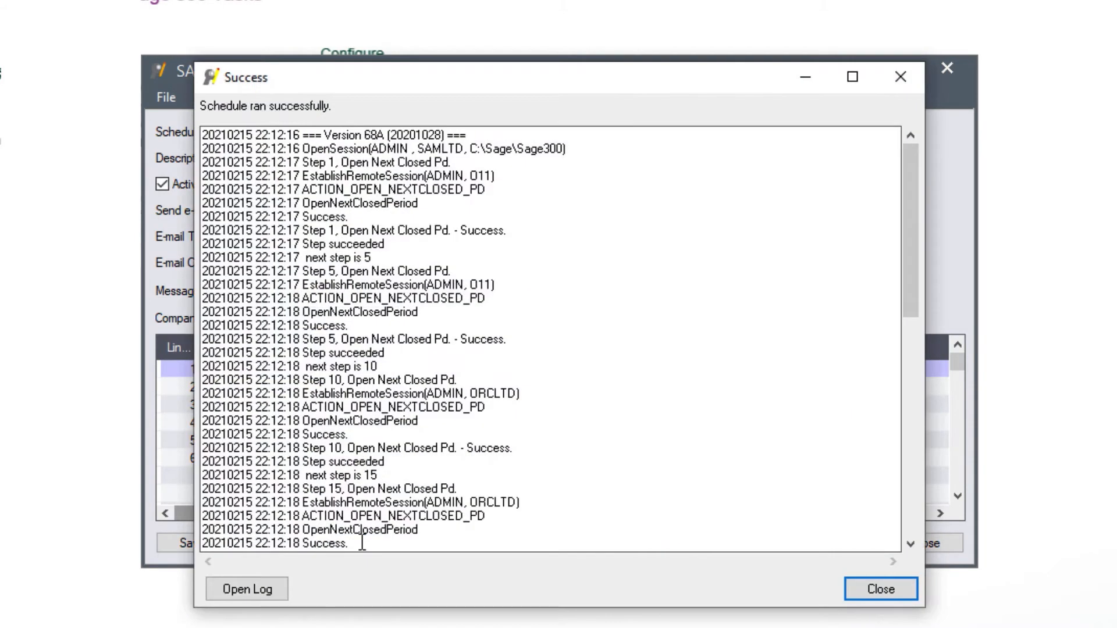
left_click_drag(909, 248, 894, 504)
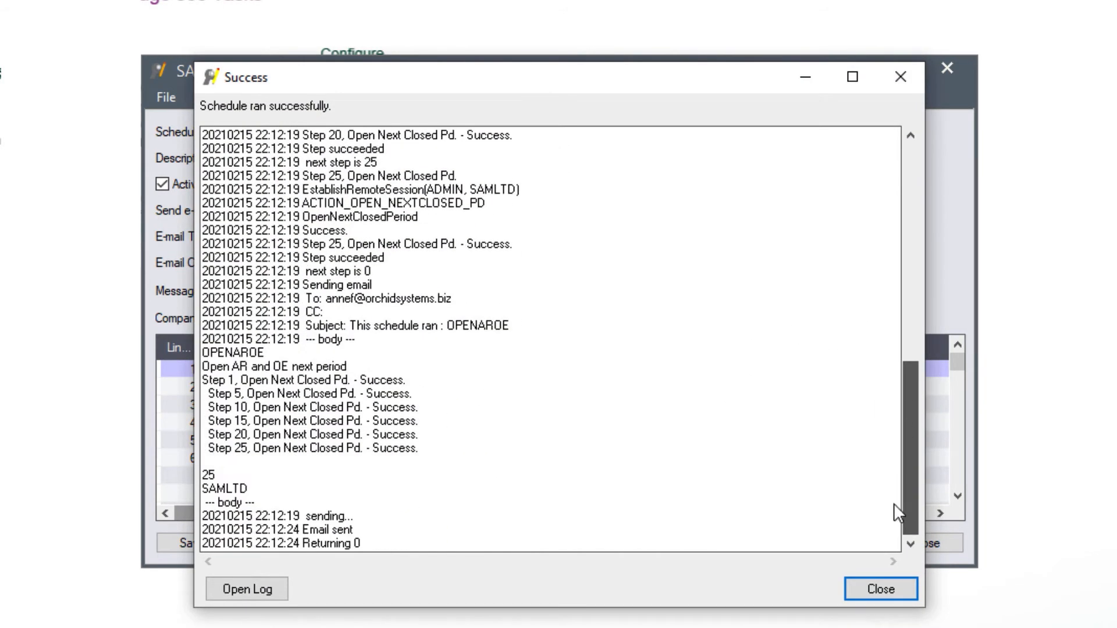
left_click(880, 589)
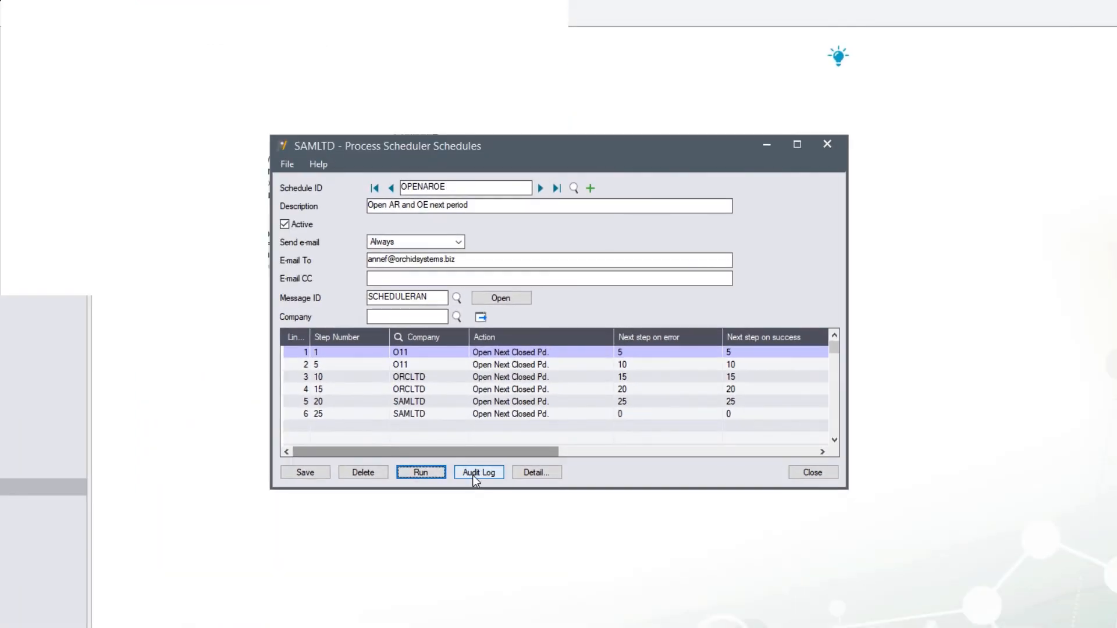
Step: Review the OPENAROE audit log's status and error columns, then close it
left_click(472, 472)
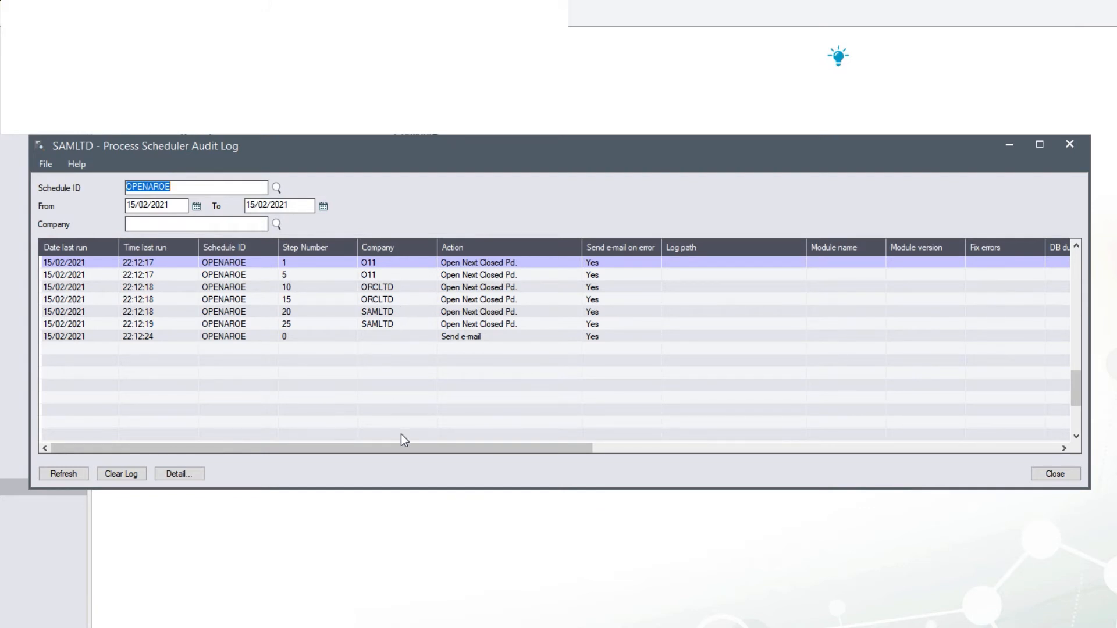
left_click_drag(400, 447, 861, 464)
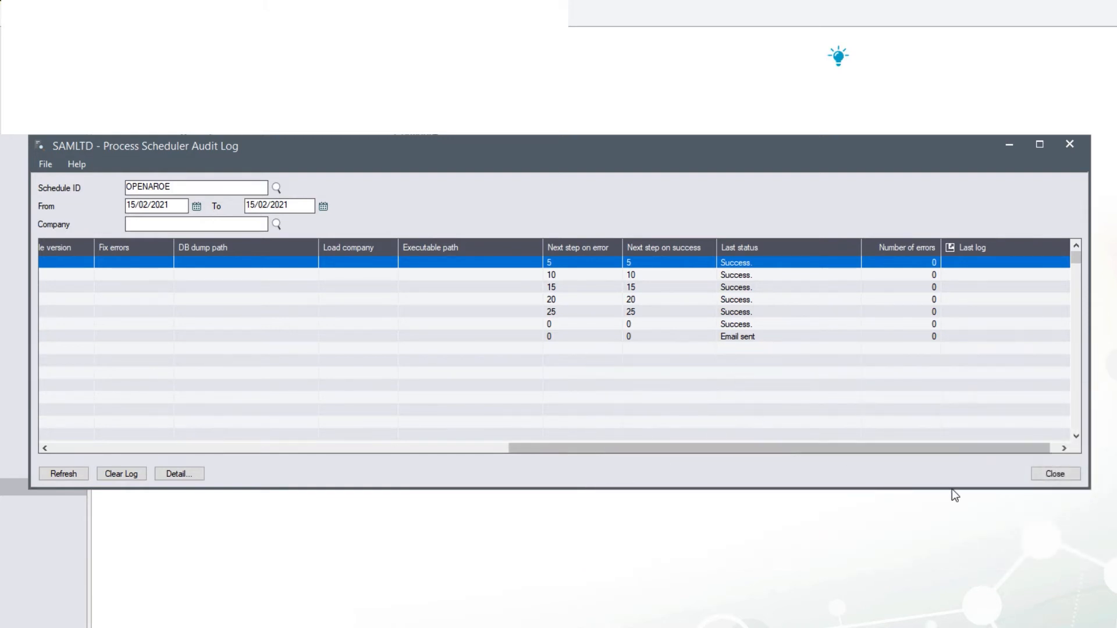
left_click(1054, 474)
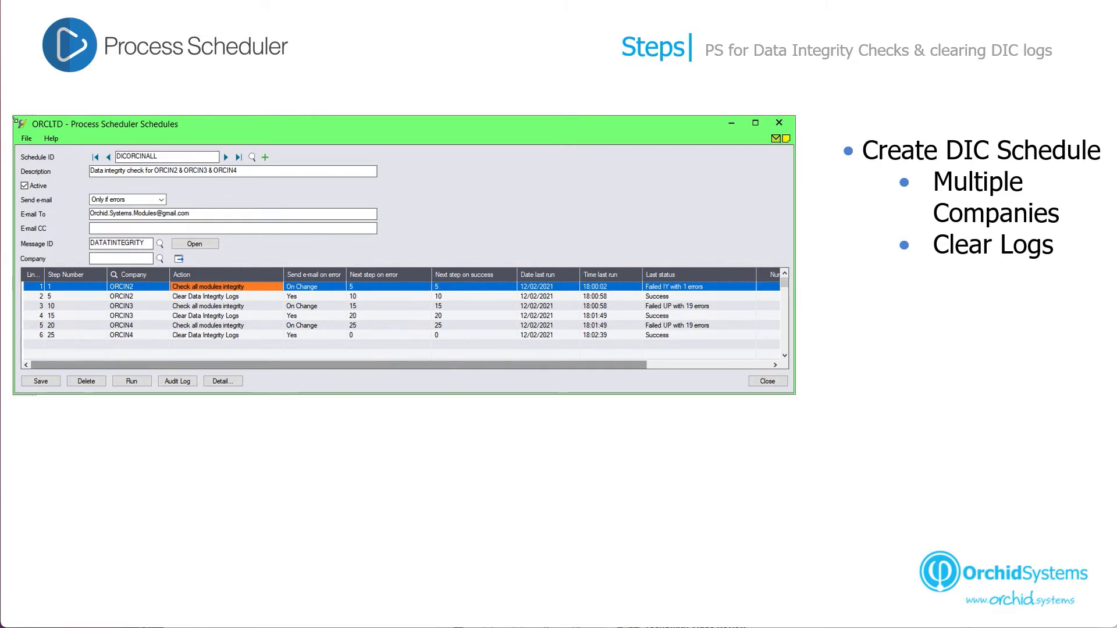
Step: Advance the slides through the DIC schedule's step details
key("Right")
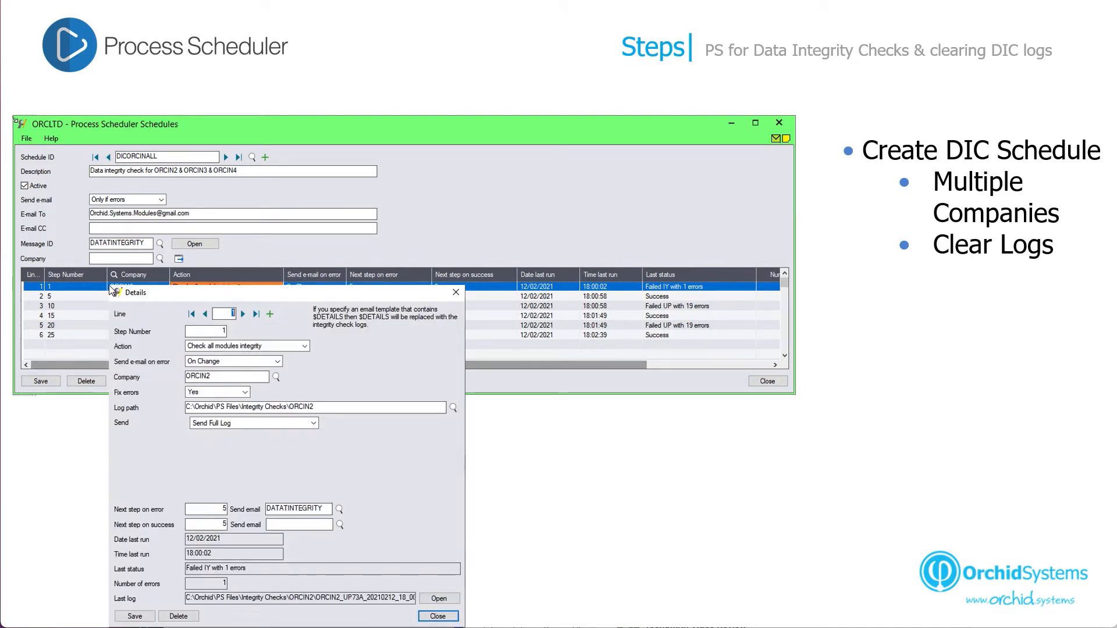
key("Right")
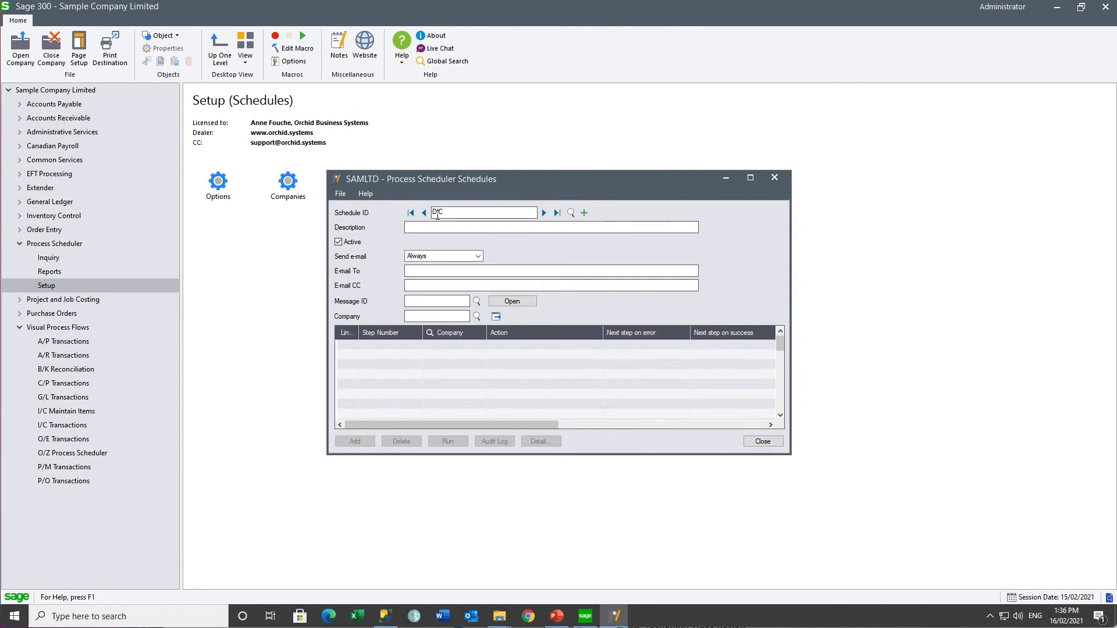
Step: Create schedule DICCLEAR, 'Data integrity check & clear old logs', with recipient e-mail and SCHEDULERAN message
type("CLEAR")
key("Tab")
type("Data ")
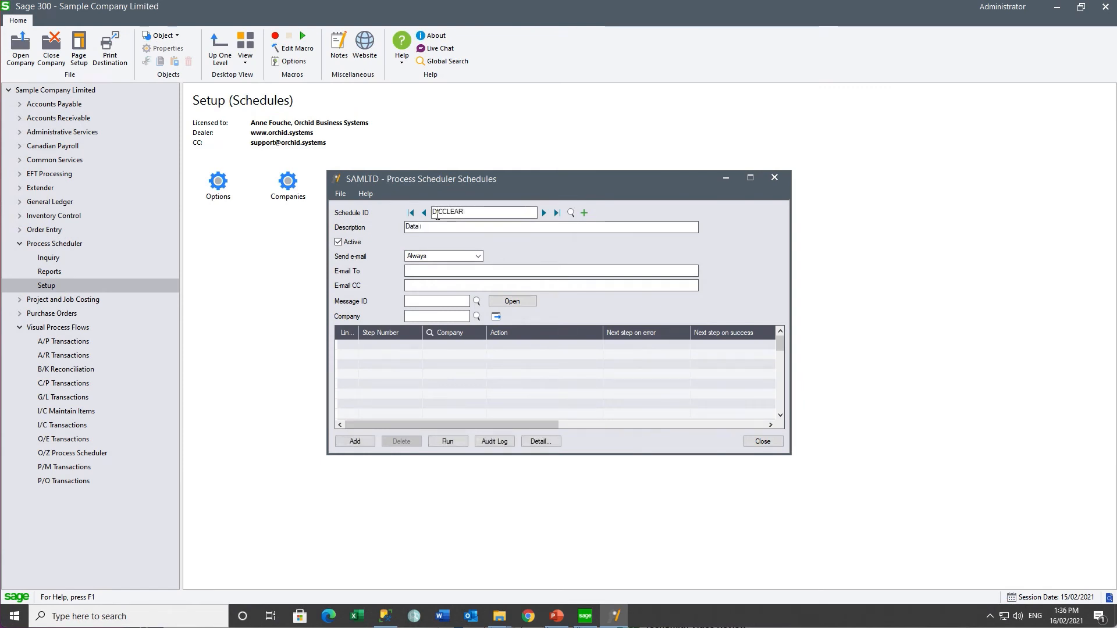
type("integrity check & clear old logs")
left_click(446, 269)
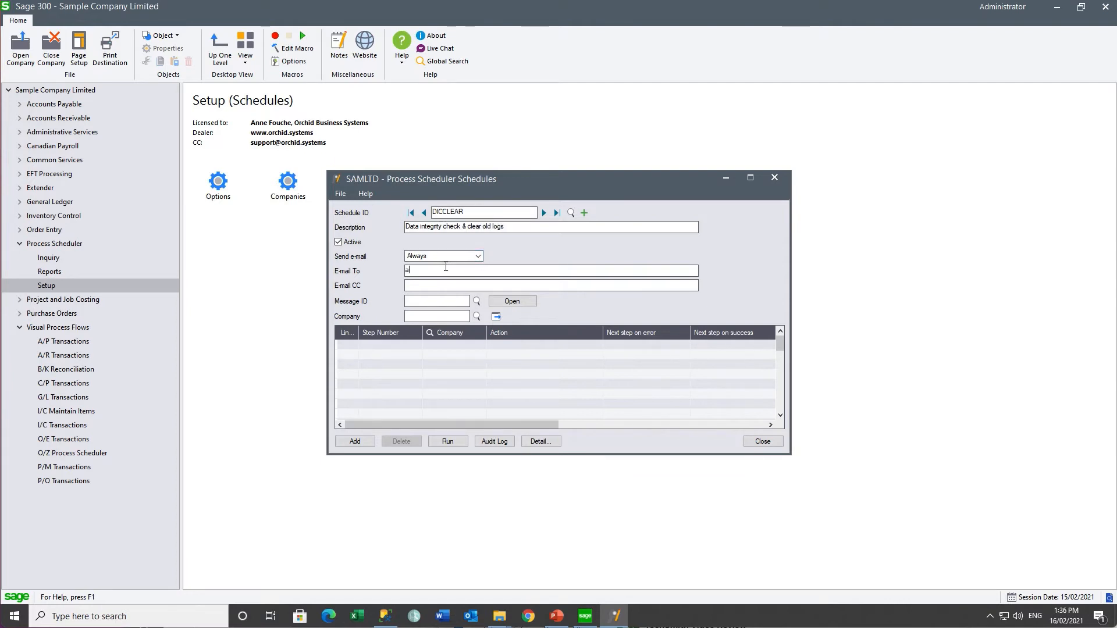
left_click(476, 301)
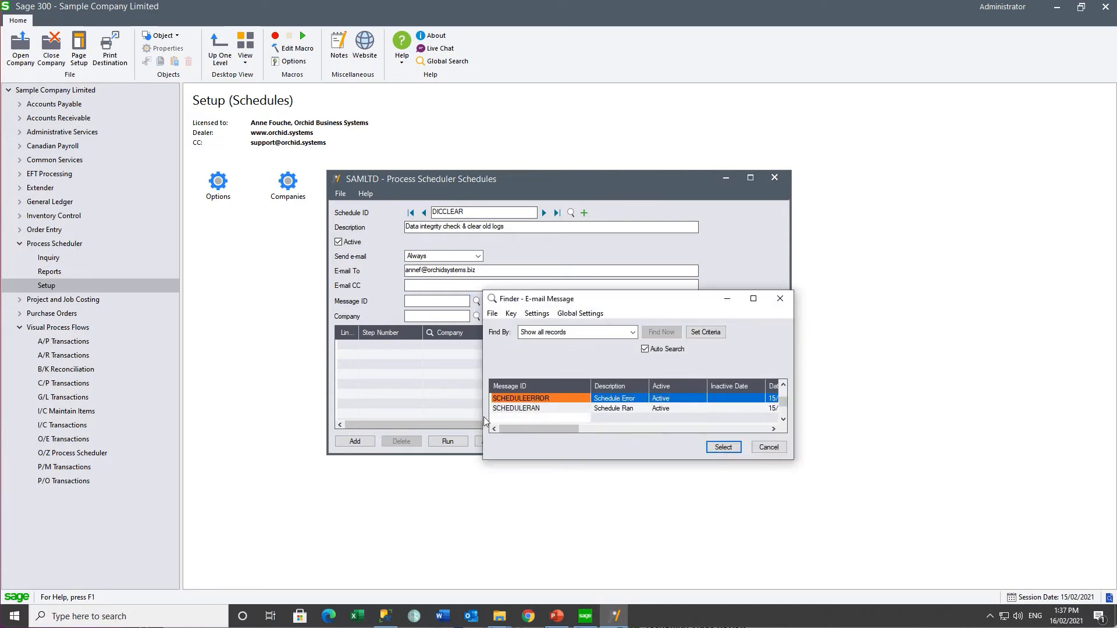
double_click(528, 408)
Step: Add step 1 for company O11
left_click(400, 345)
key("Tab")
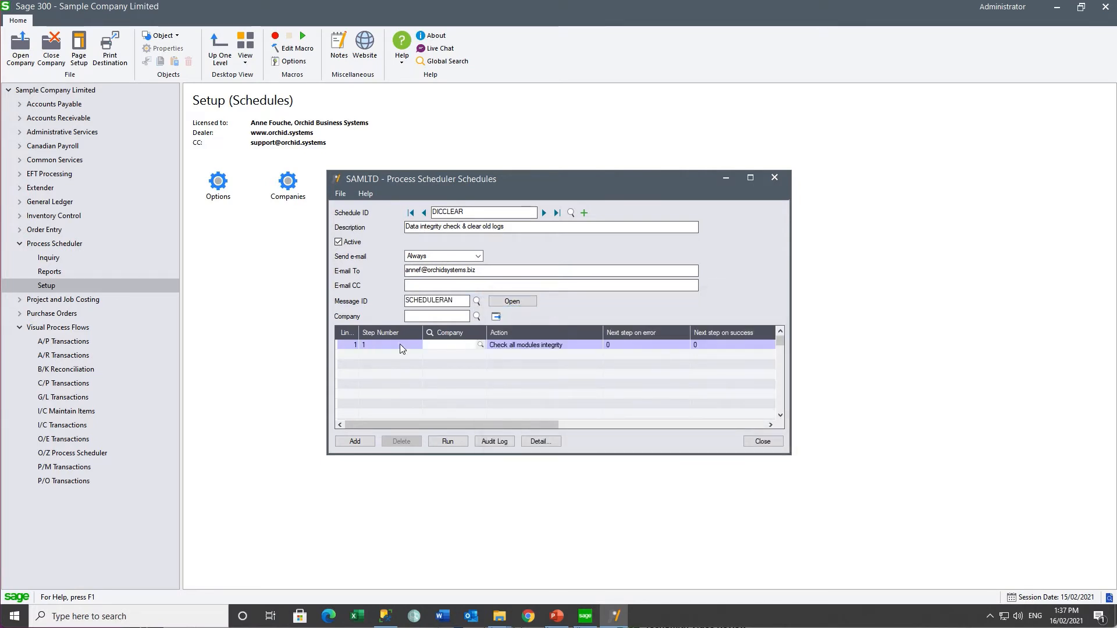
type("O11")
key("Tab")
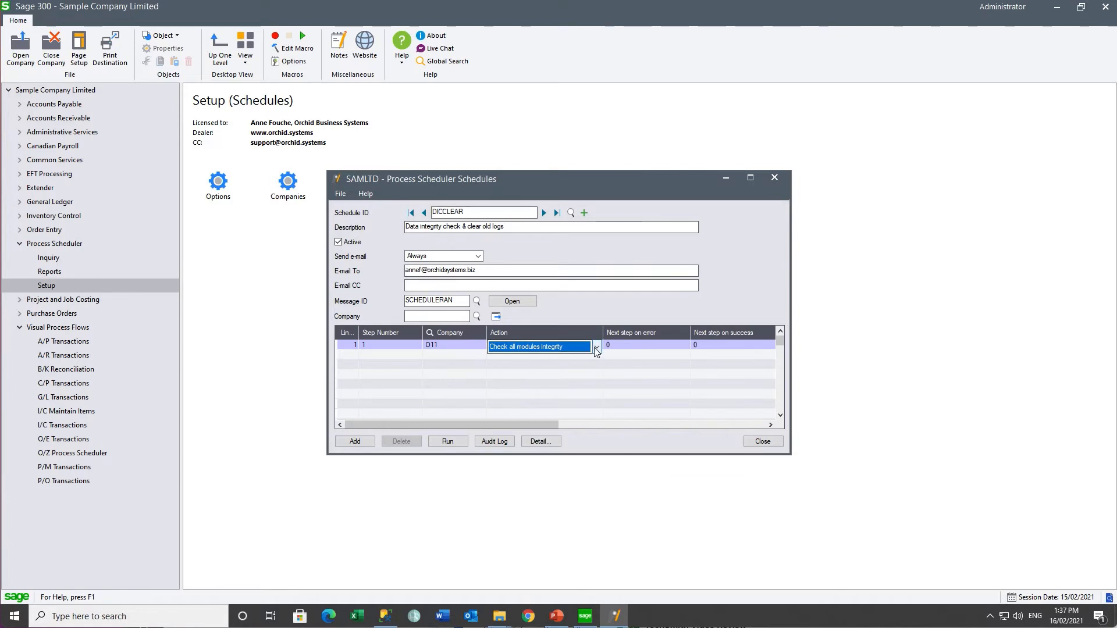
Step: Make step 1 fix errors and log to C:\Orchid\PS Files\Integrity Checks\O11
left_click(537, 443)
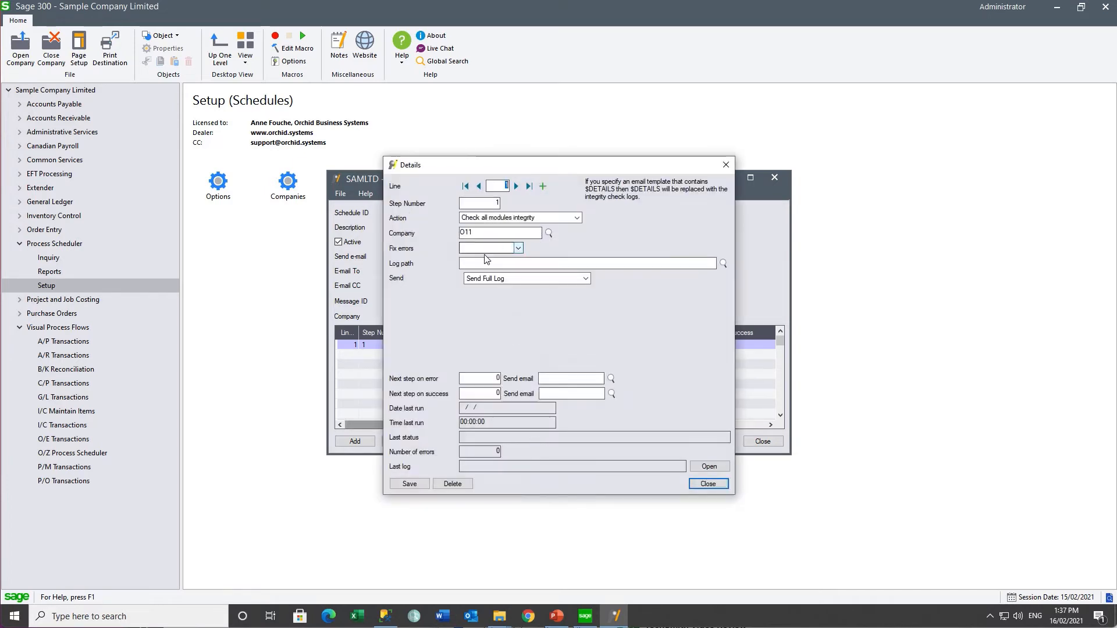
left_click(515, 252)
left_click(515, 255)
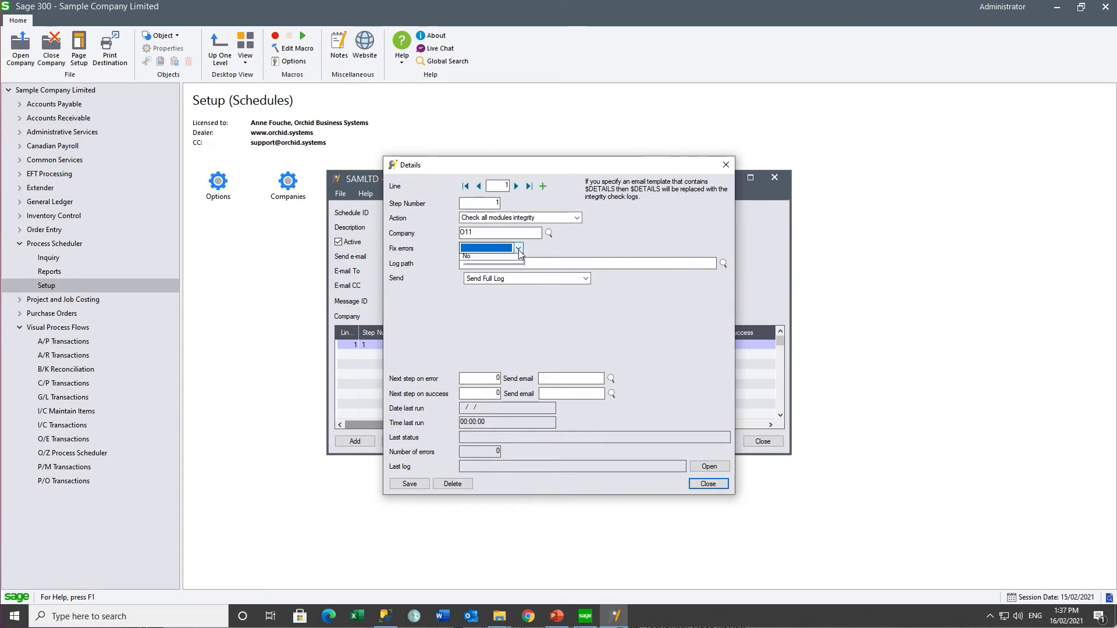
left_click(491, 267)
left_click(492, 264)
type("C:\\Orchid\\IS Files\\Integrity Checks")
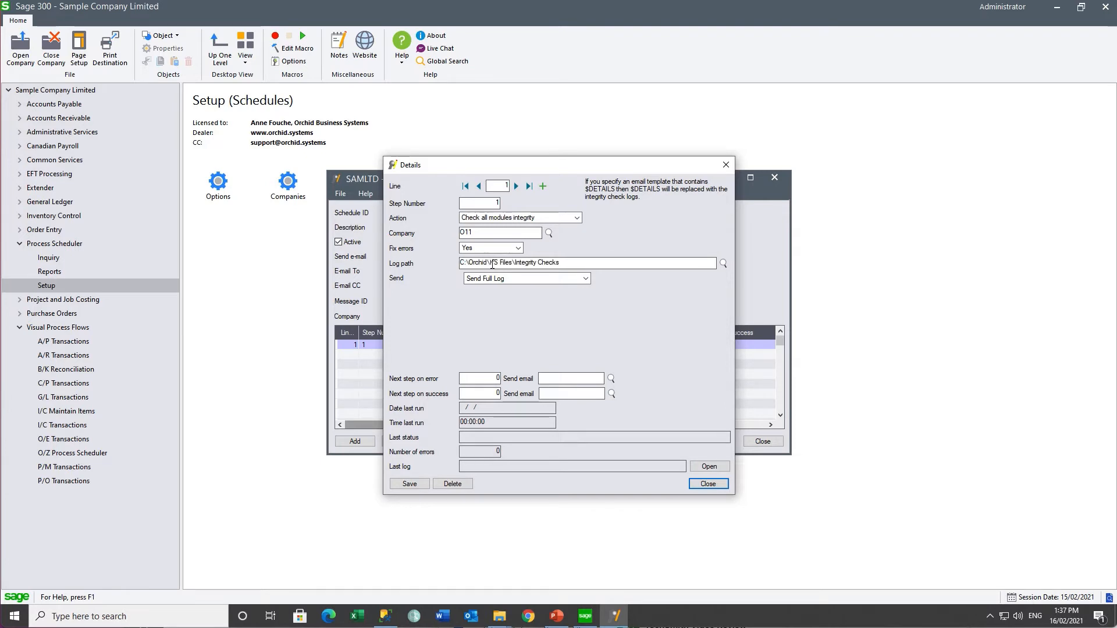
type("O11")
key("Tab")
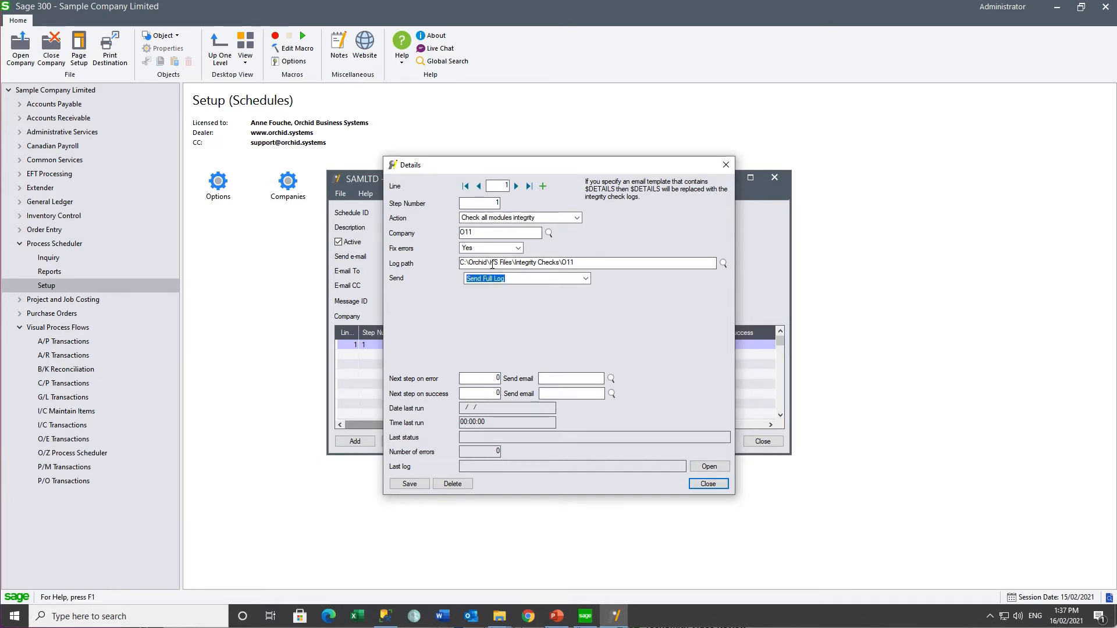
Step: Send SCHEDULEERROR on error, continue to step 5, and save step 1's details
left_click(498, 378)
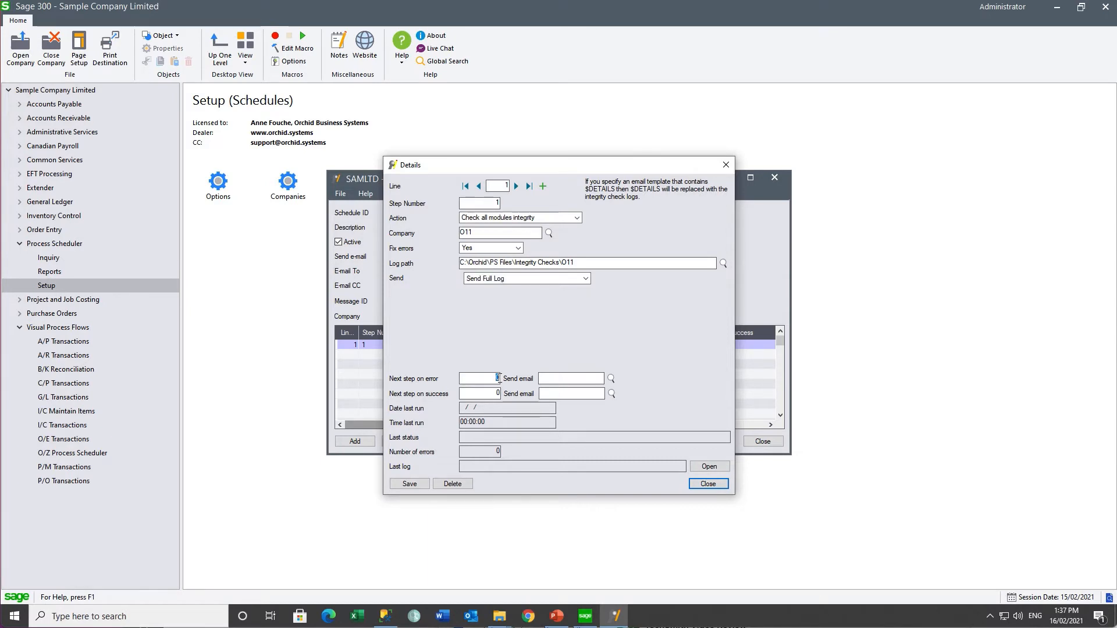
left_click(610, 379)
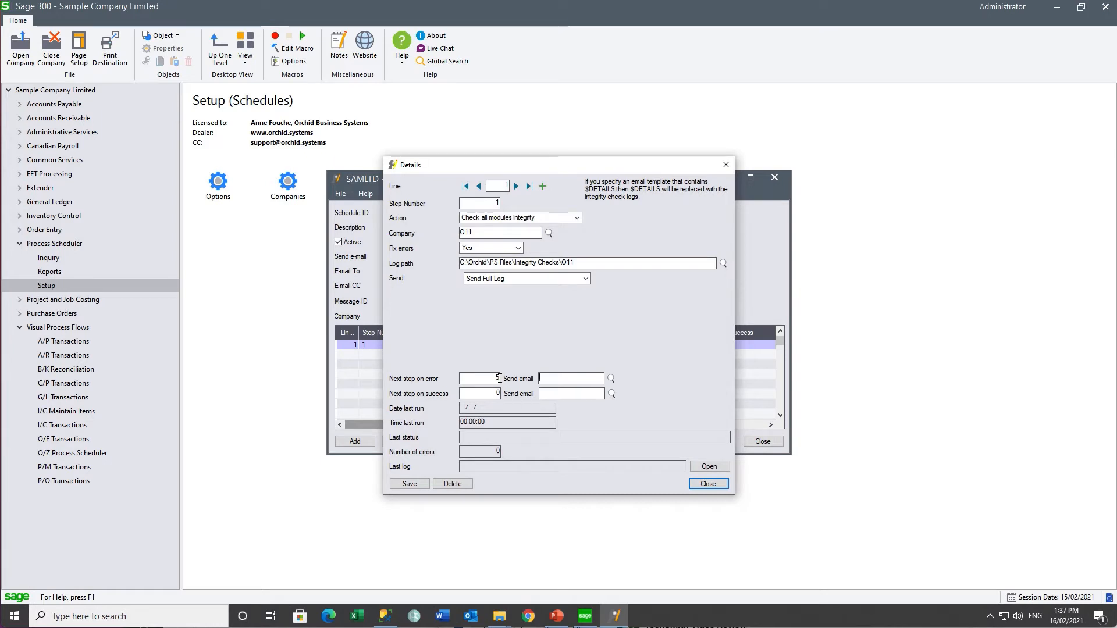
double_click(536, 398)
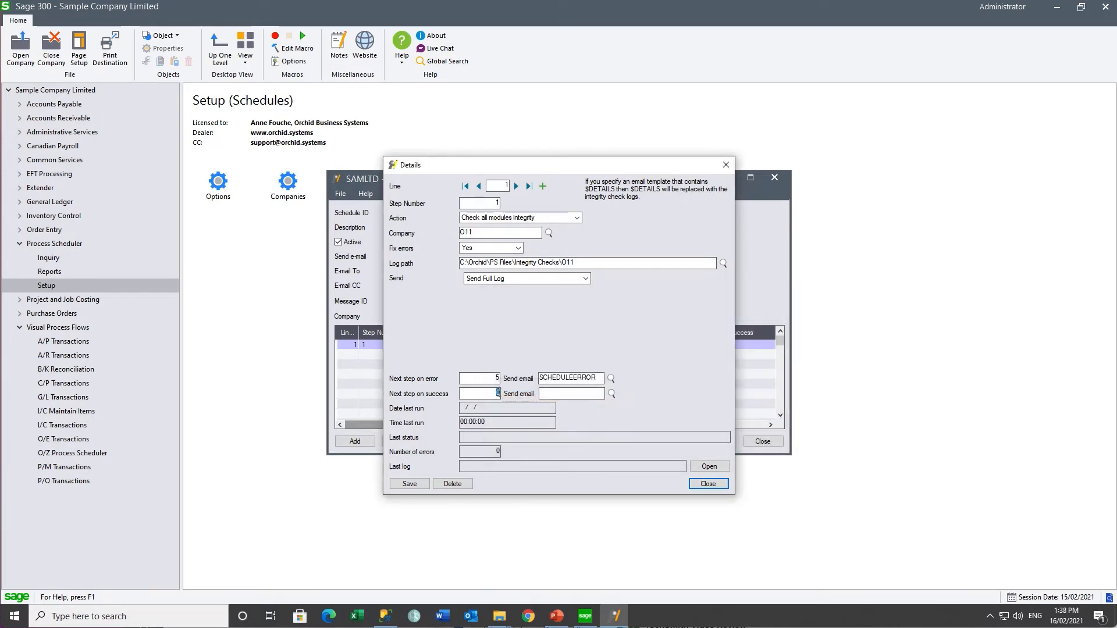
type("5")
key("Tab")
left_click(408, 484)
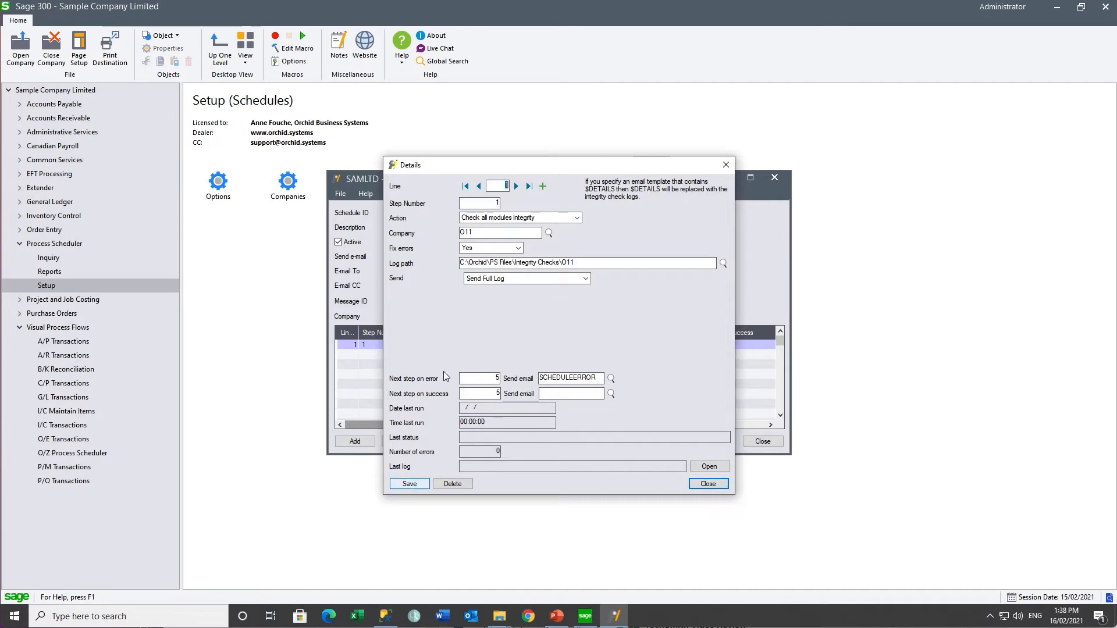
Step: Add step 5 with the clear data integrity logs action
left_click(543, 186)
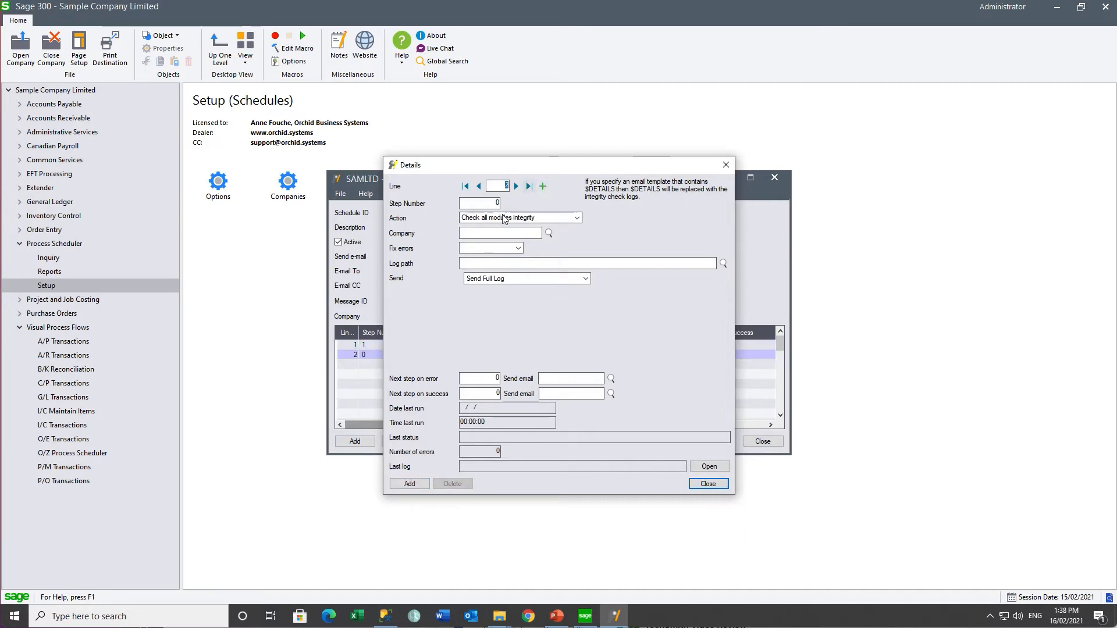
left_click(497, 203)
key("Tab")
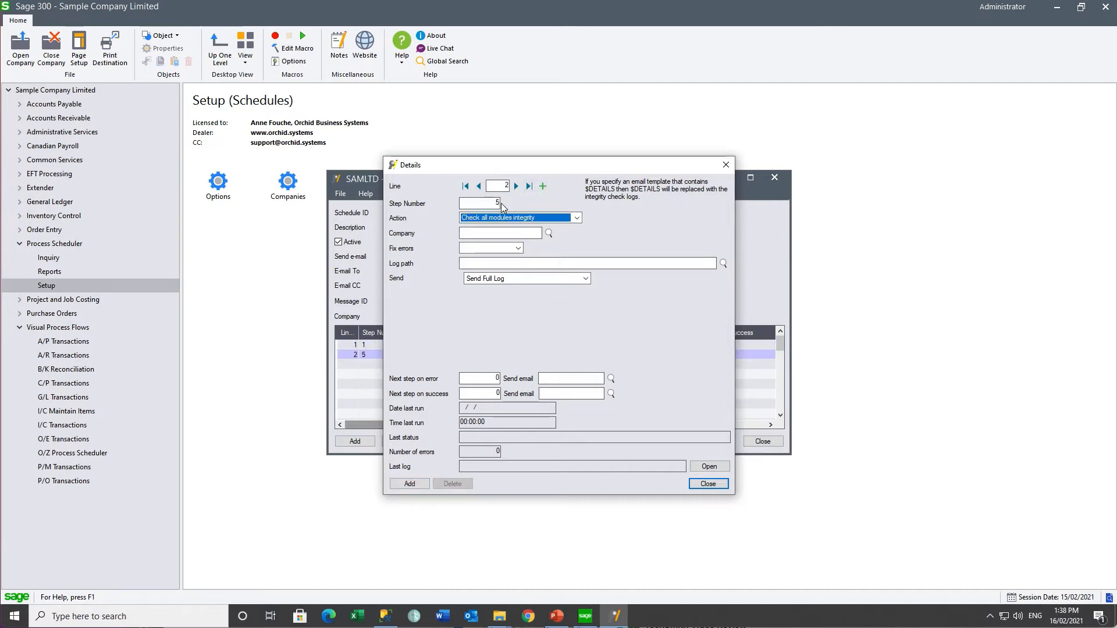
left_click(577, 218)
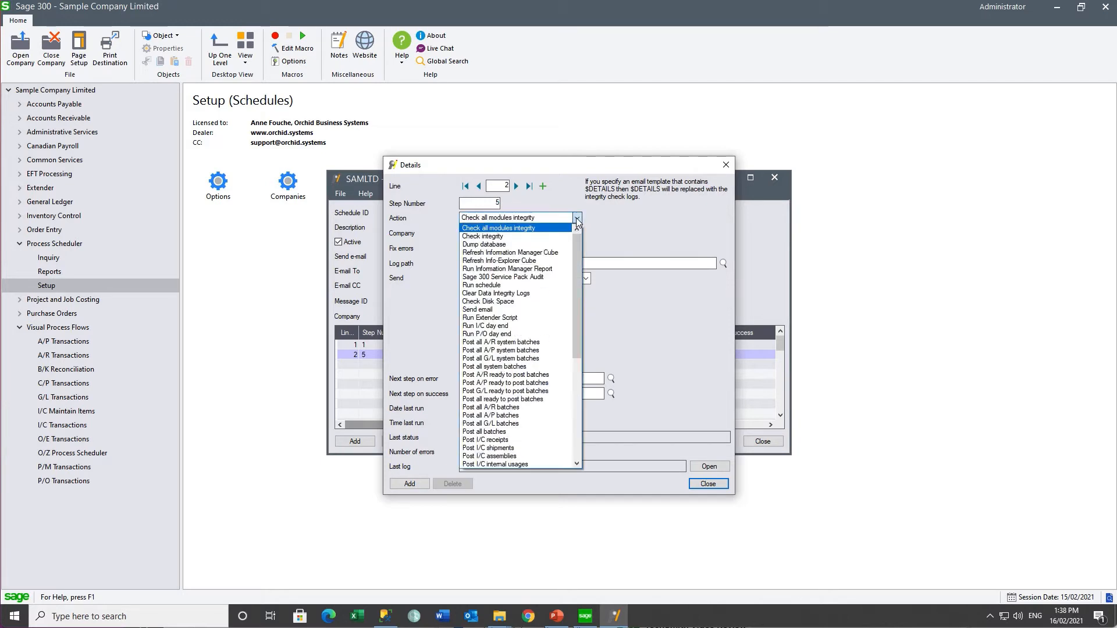
left_click(522, 293)
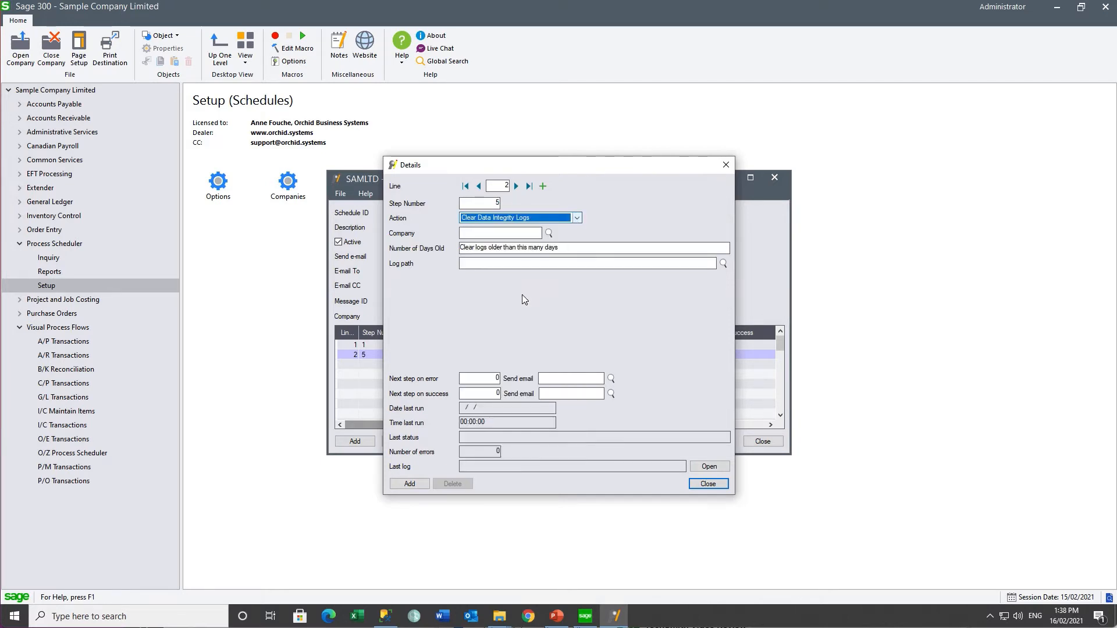
Step: Set step 5 to company O11, 90 days old, the log folder, and next step 10, then add it
left_click(507, 235)
type("O11")
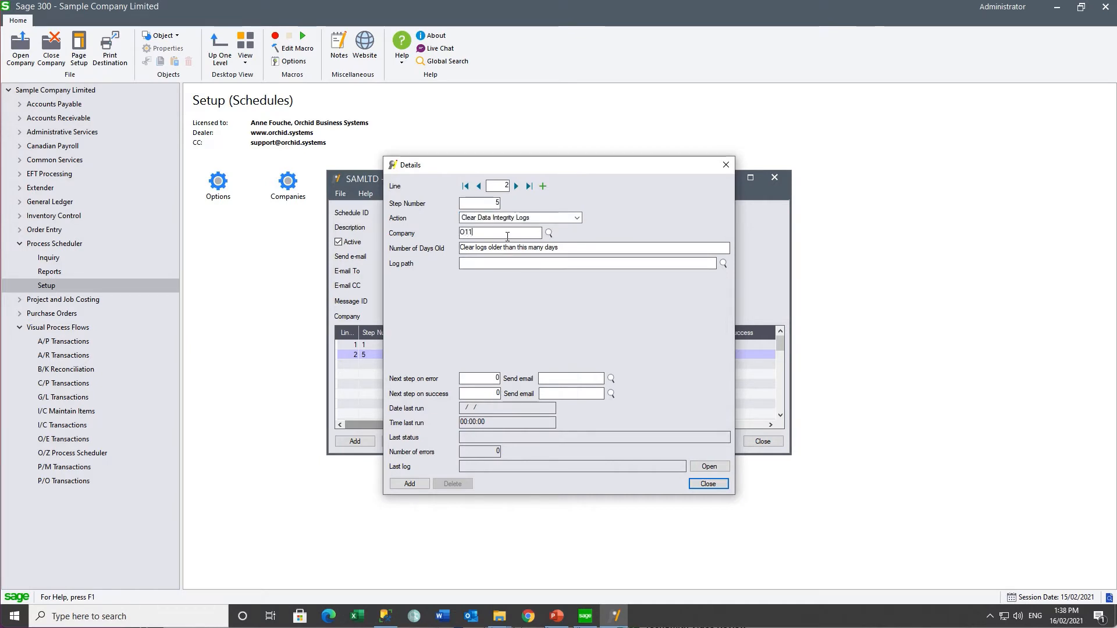
key("Tab")
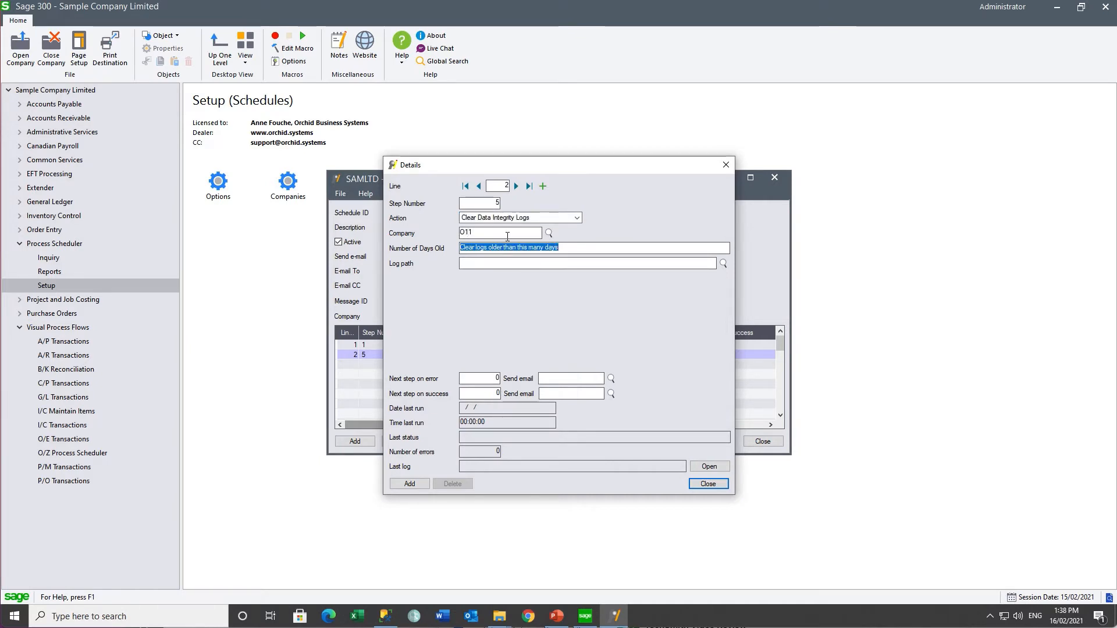
type("90")
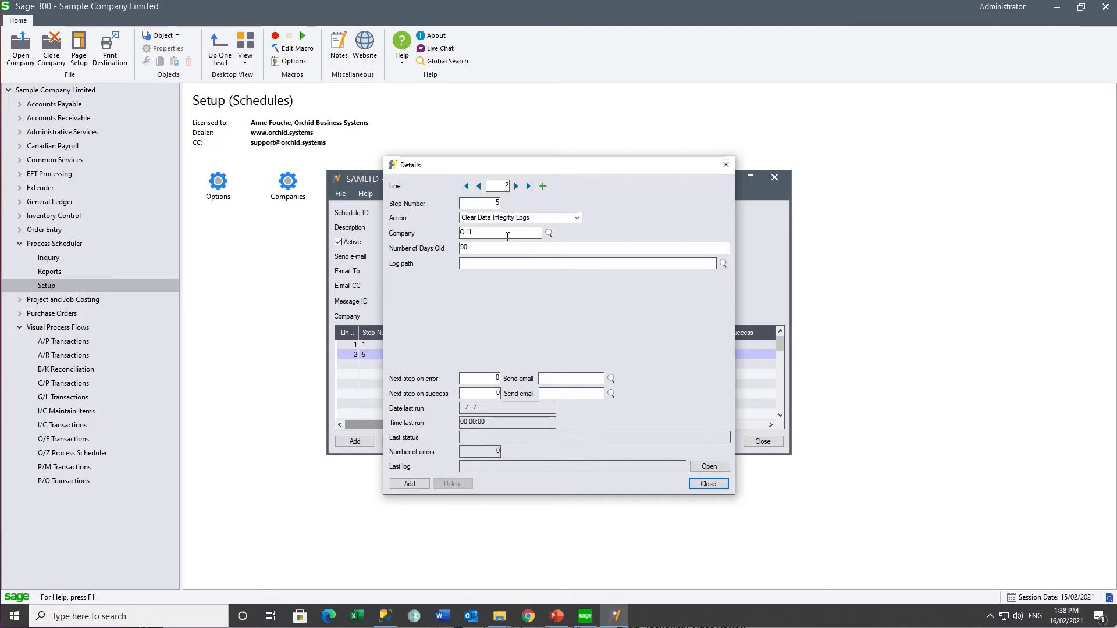
type("C:\\Orchid\\PS Files\\Integrity Checks")
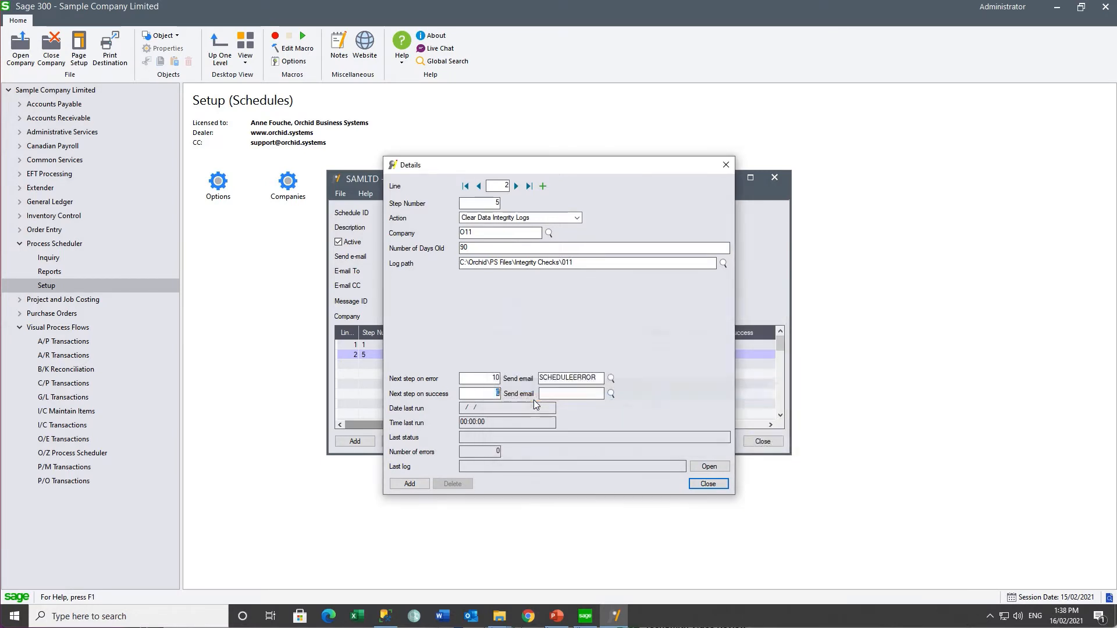
type("10")
key("Tab")
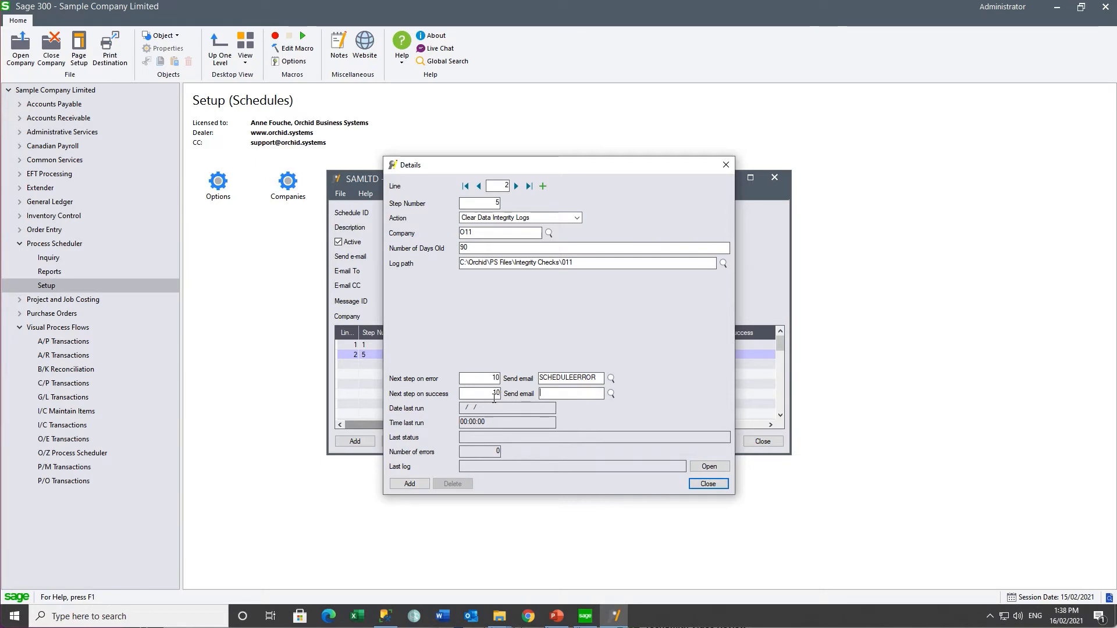
left_click(409, 484)
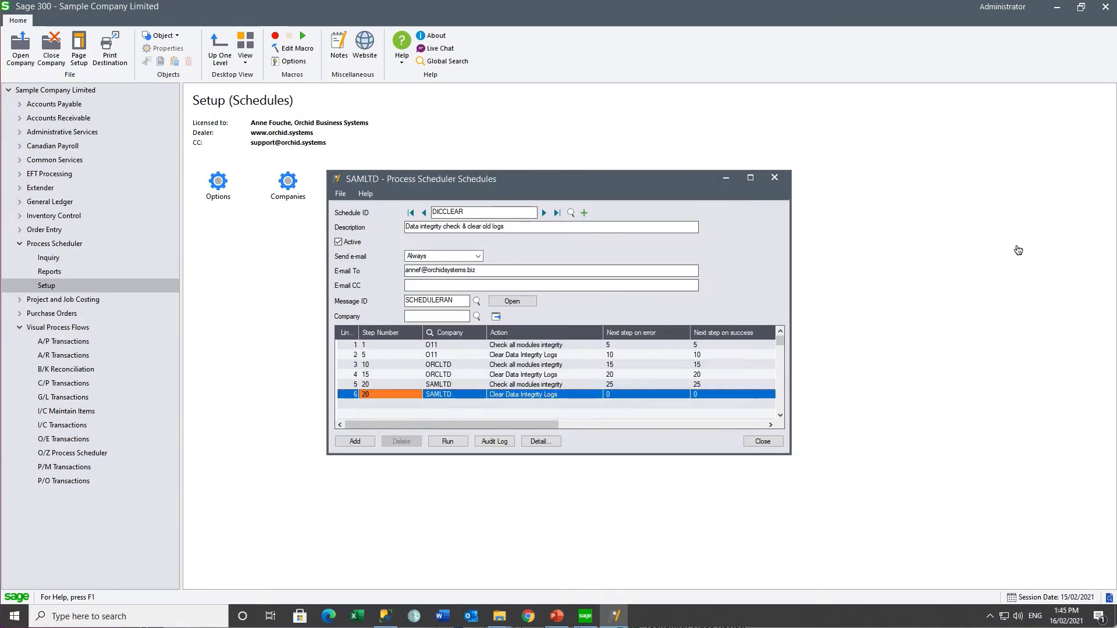
Step: Check the O11 check and clear-logs lines, then save DICCLEAR with steps 1–25
left_click(542, 347)
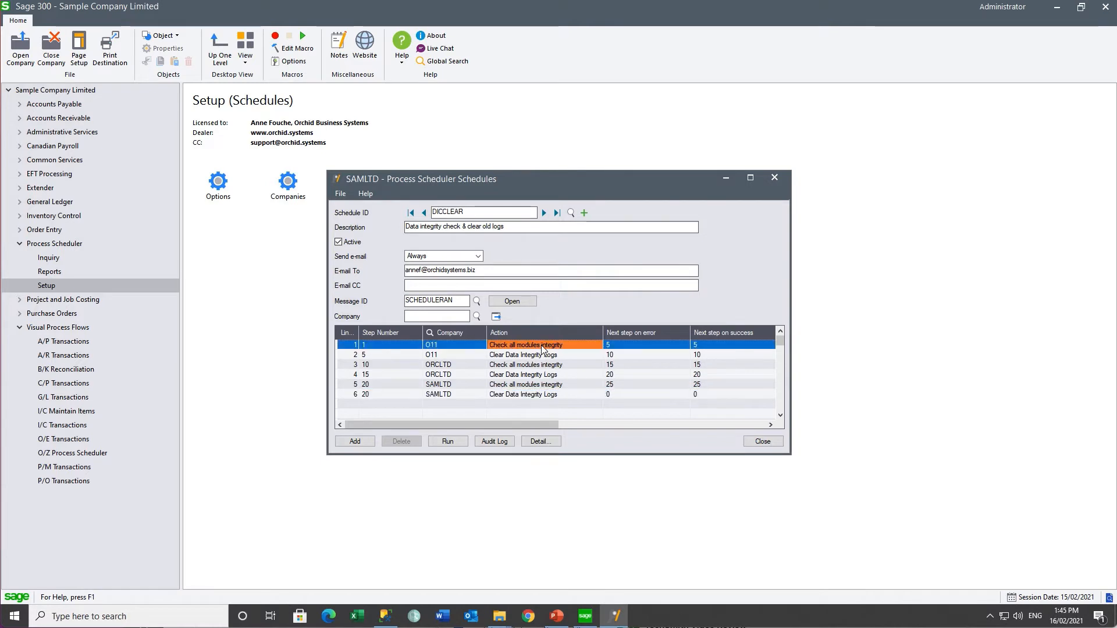
left_click(535, 357)
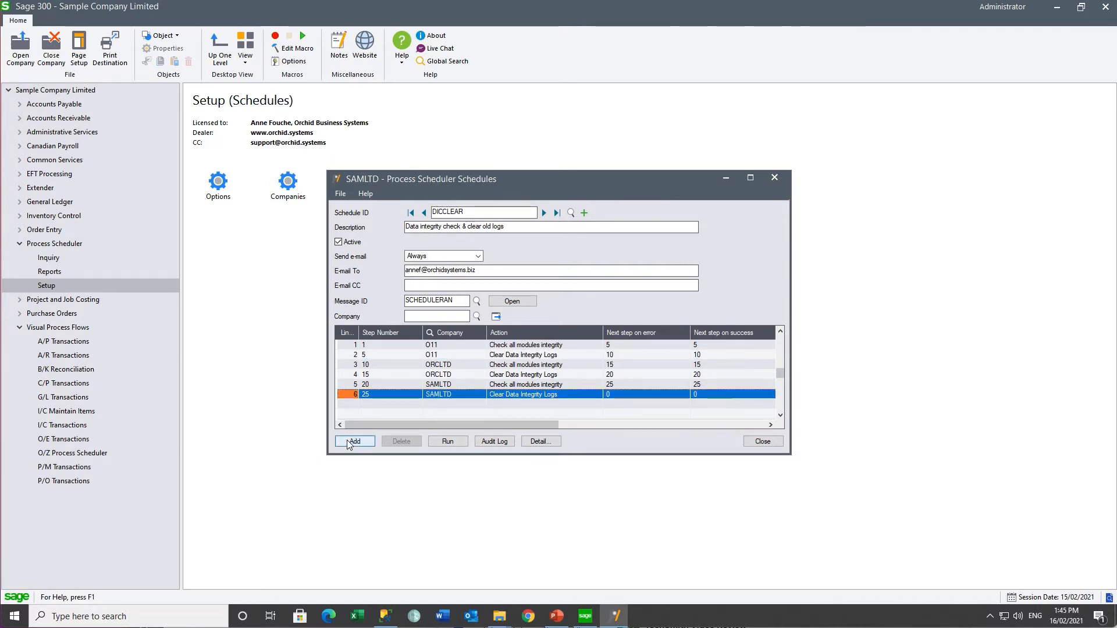
left_click(346, 440)
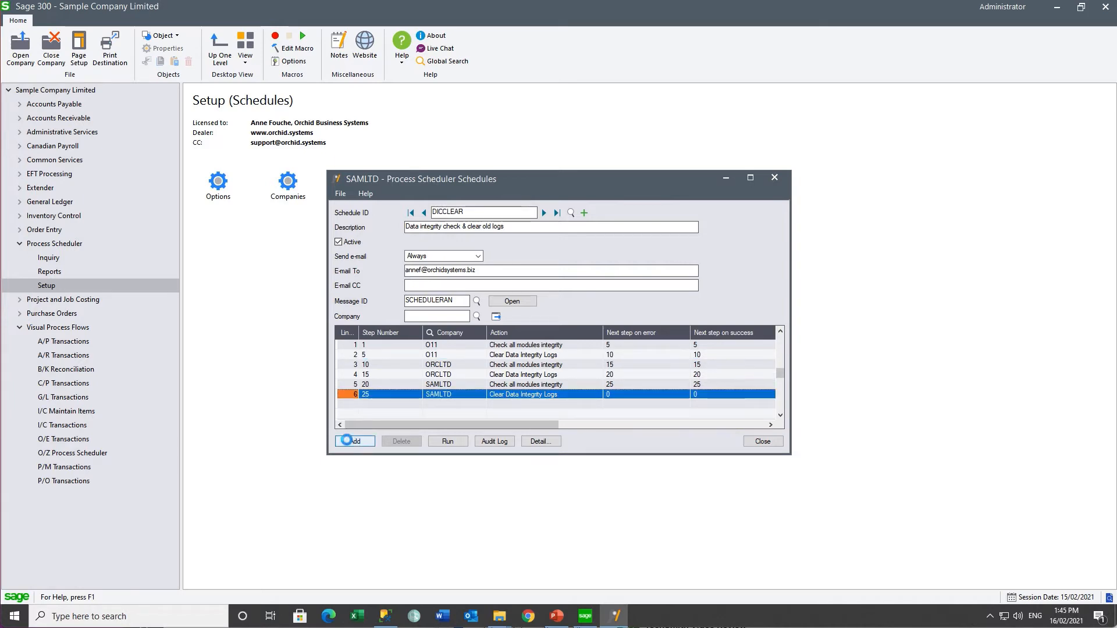
Step: Run DICCLEAR now, review its run log in Notepad, then close the log and success message
left_click(460, 445)
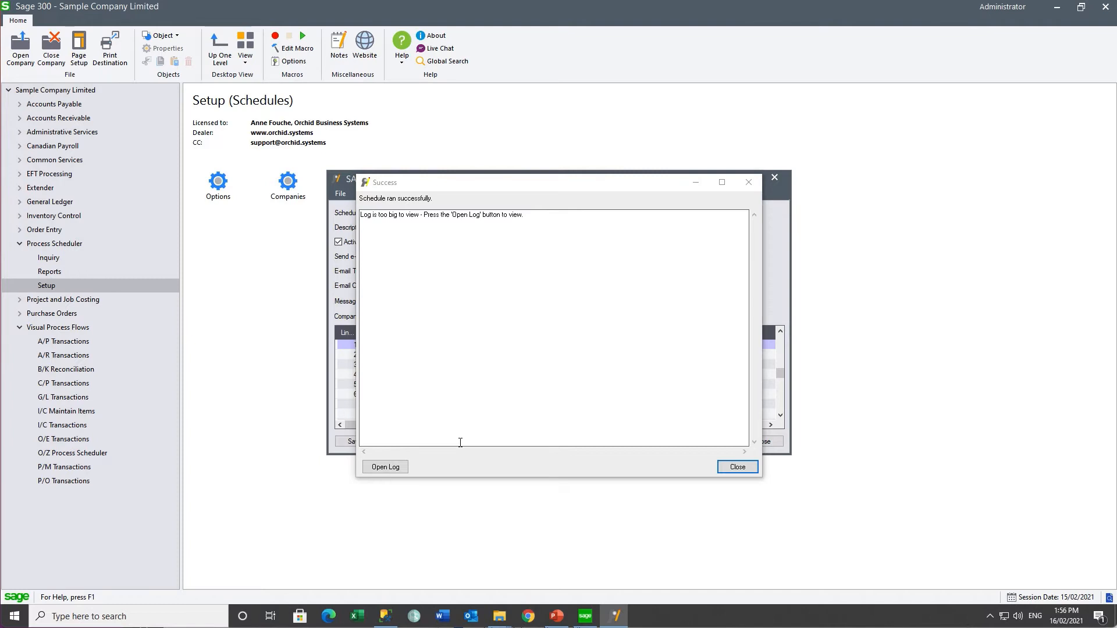
left_click(385, 467)
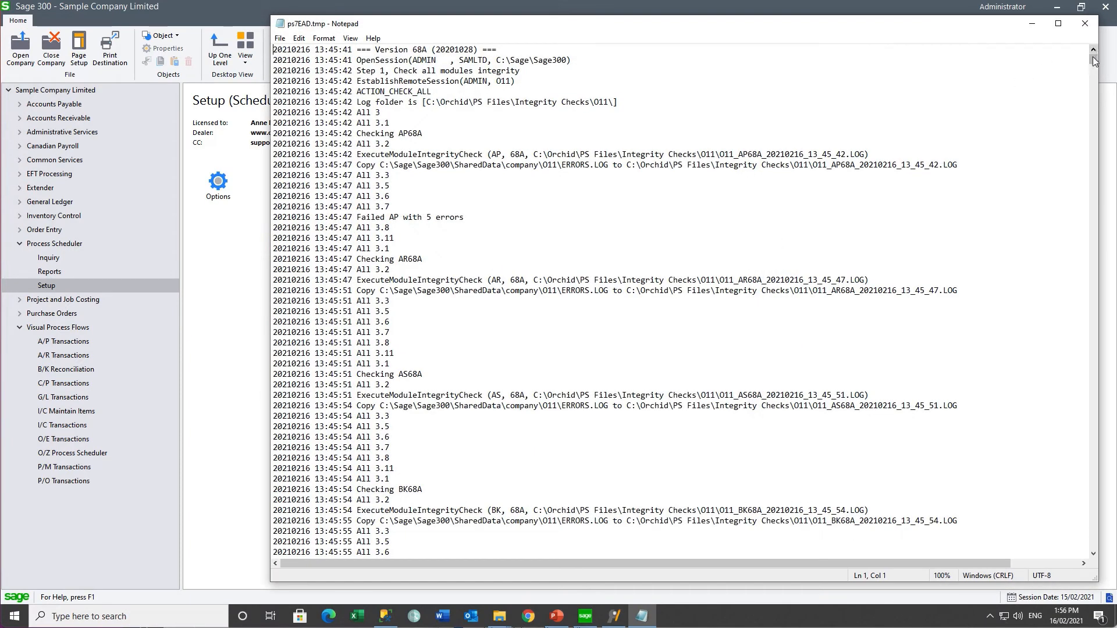
left_click_drag(1093, 58, 1070, 397)
left_click(1084, 23)
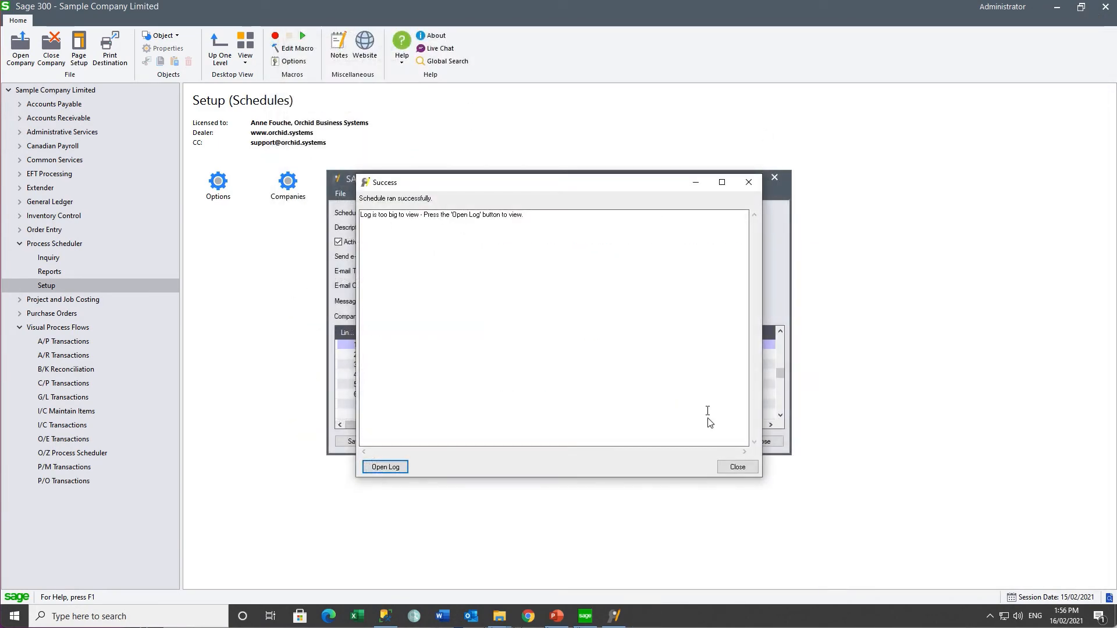
left_click(736, 468)
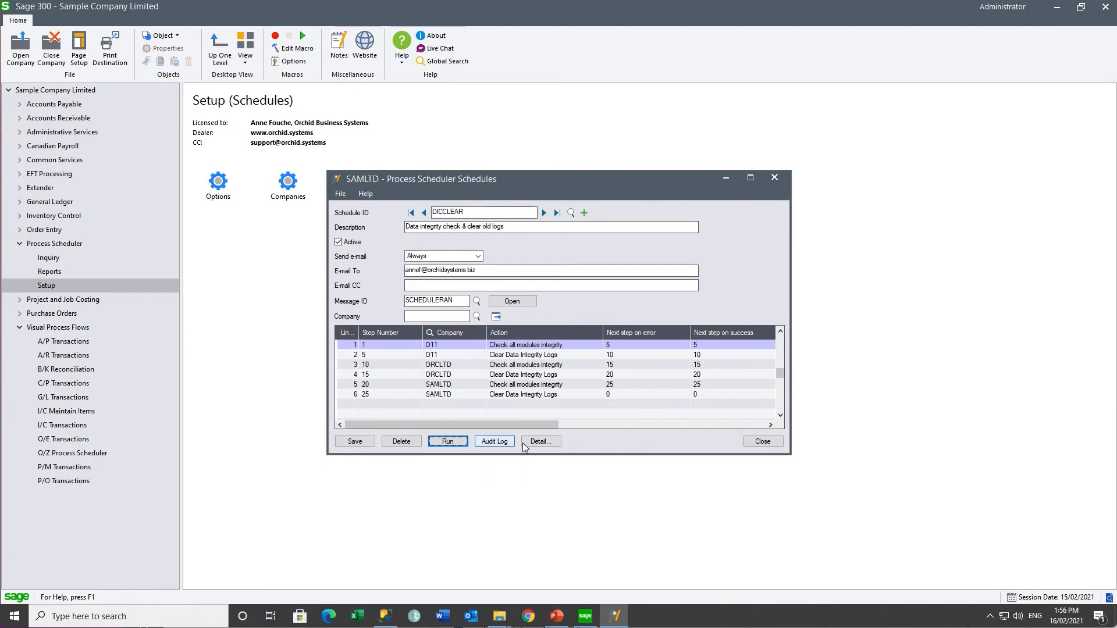
Step: Open DICCLEAR's audit log and view step 1's integrity-check log file from the Last log column
left_click(495, 441)
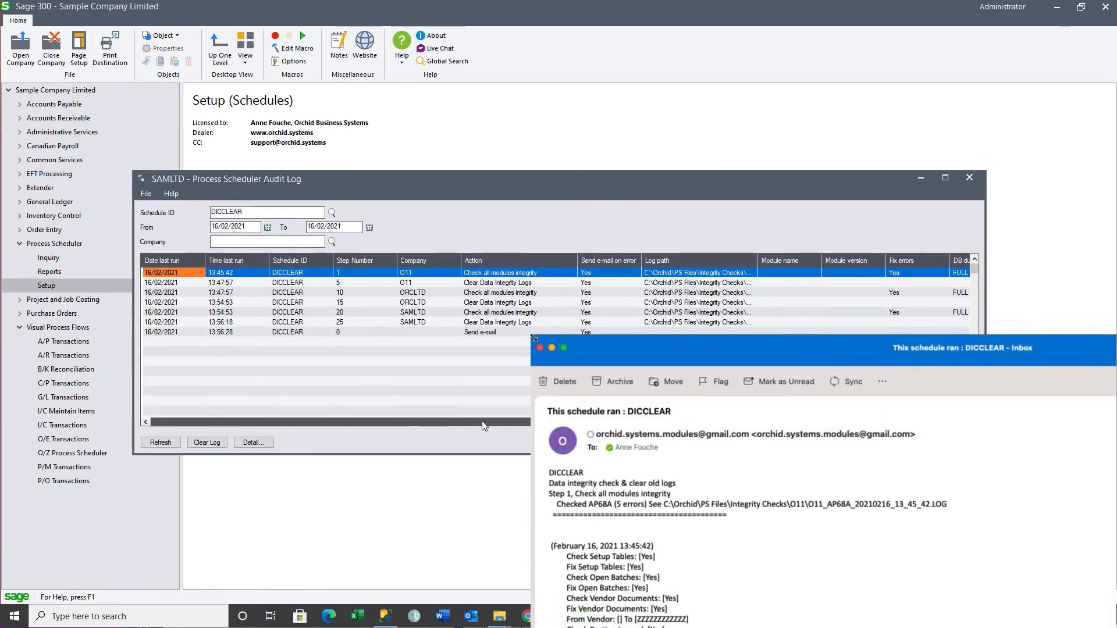
left_click_drag(482, 421, 933, 425)
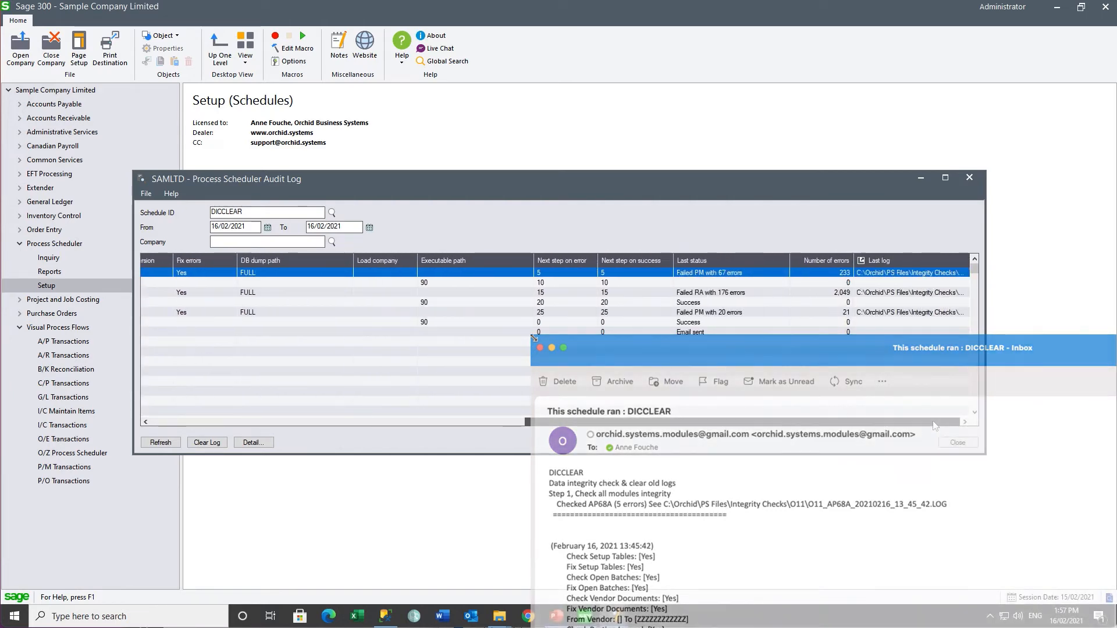
double_click(910, 279)
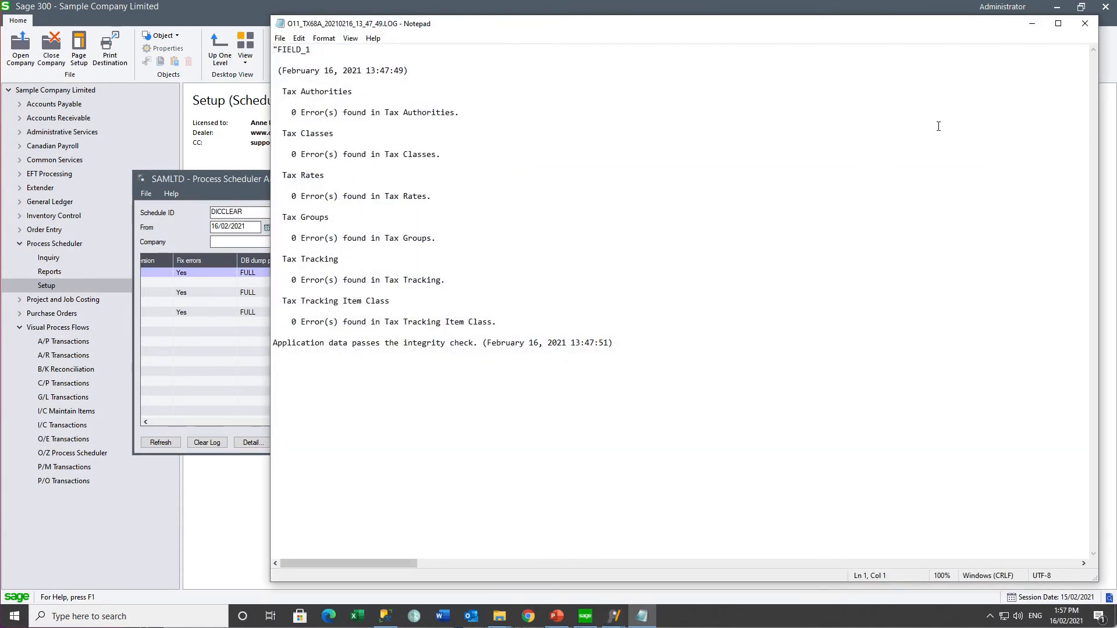
left_click(1085, 28)
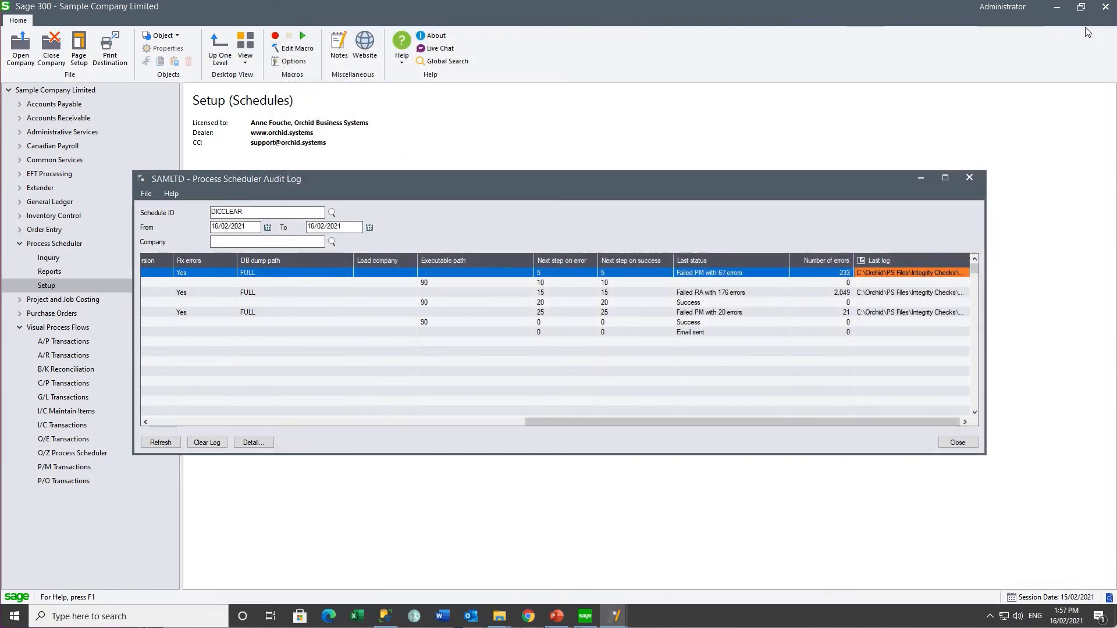
Step: Switch to the Integrity Checks Explorer window and open the SAMLTD folder to see its log files
left_click(499, 615)
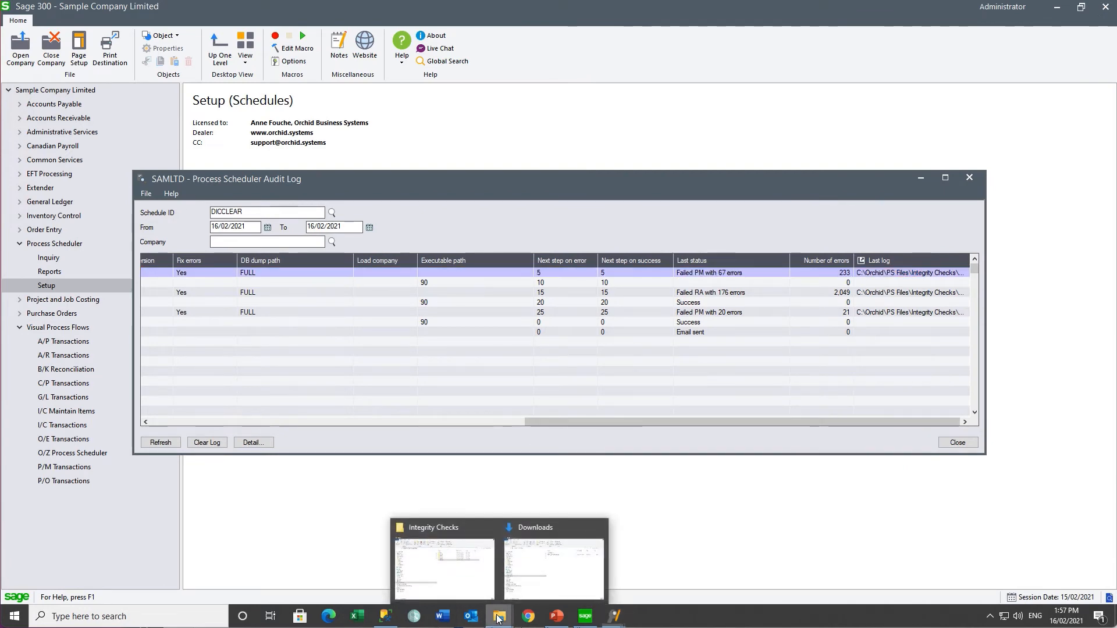
left_click(457, 563)
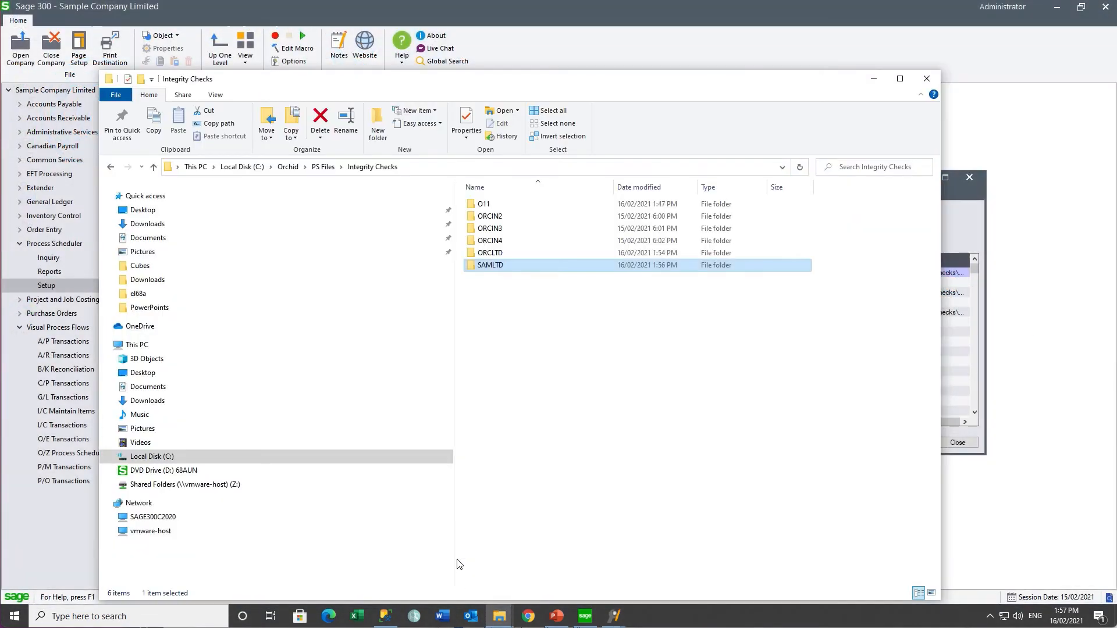
double_click(481, 267)
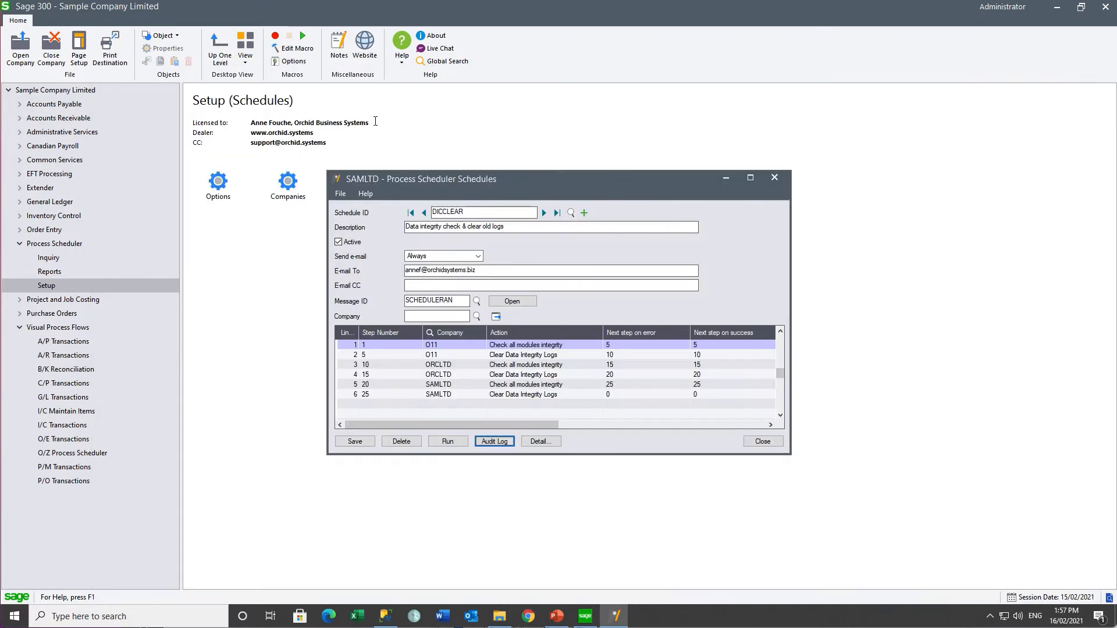
Step: Set Send e-mail to Only if errors, then check step 1's Send e-mail on error choice in its details
left_click(478, 257)
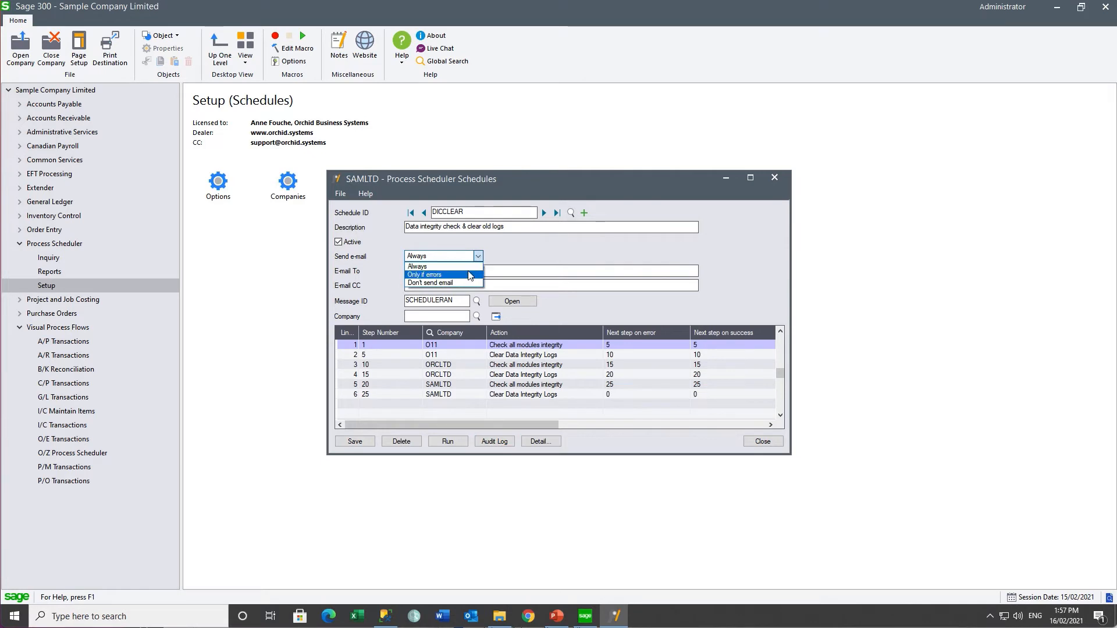
left_click(468, 275)
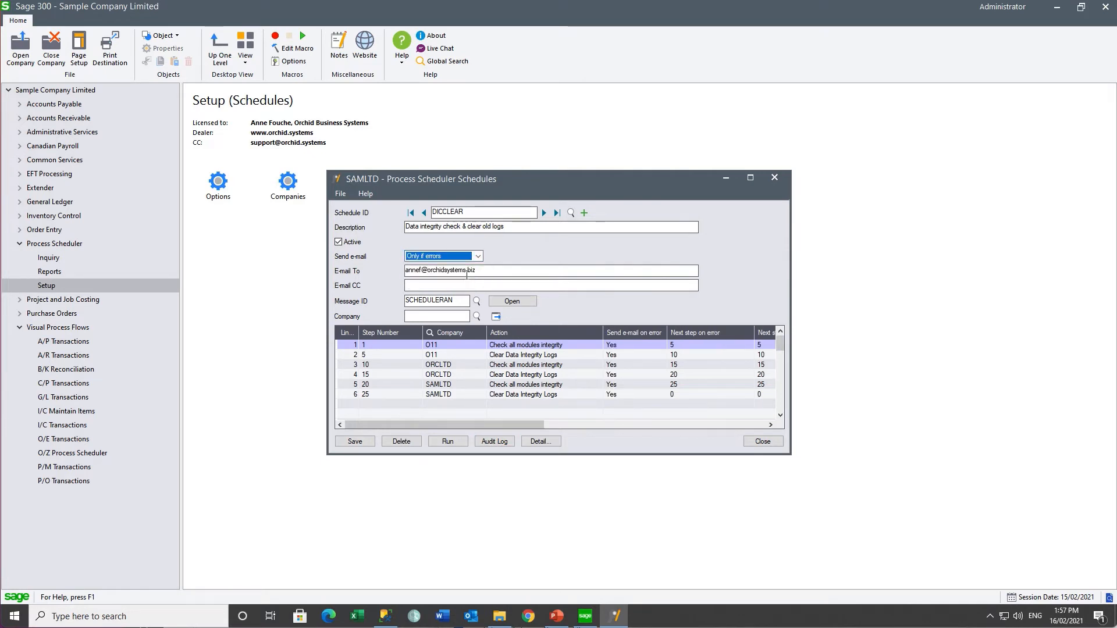
left_click(516, 345)
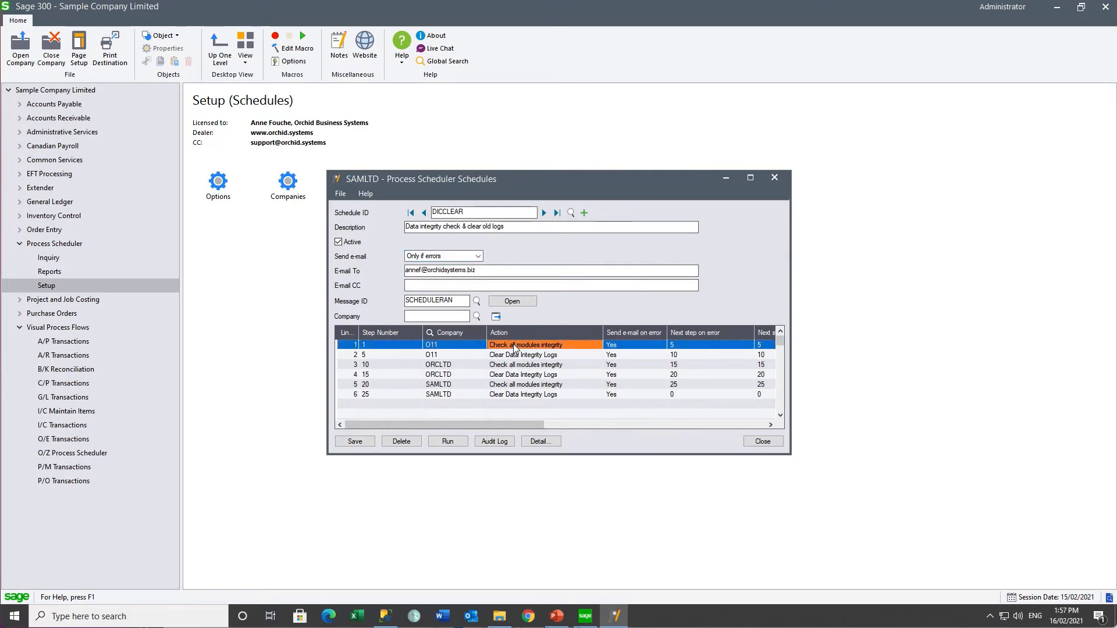
left_click(538, 443)
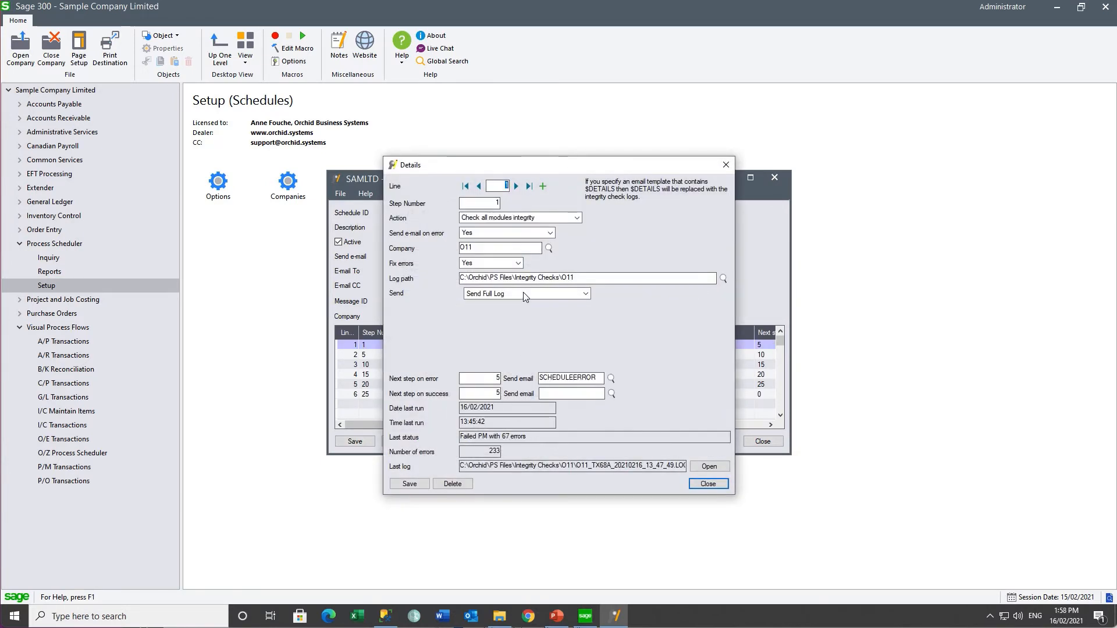
left_click(553, 236)
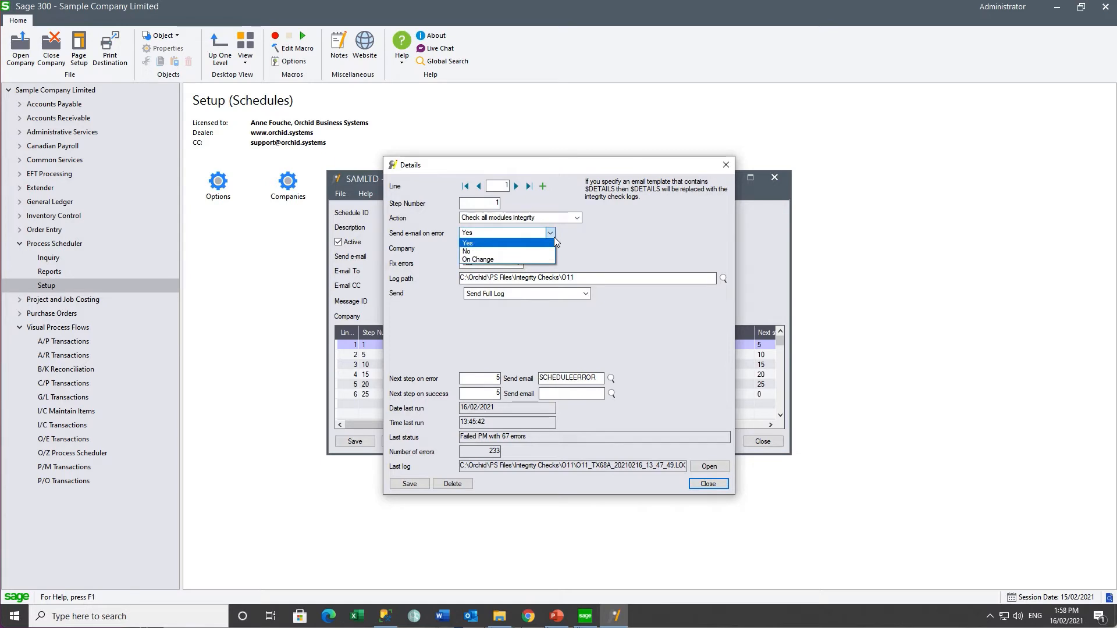
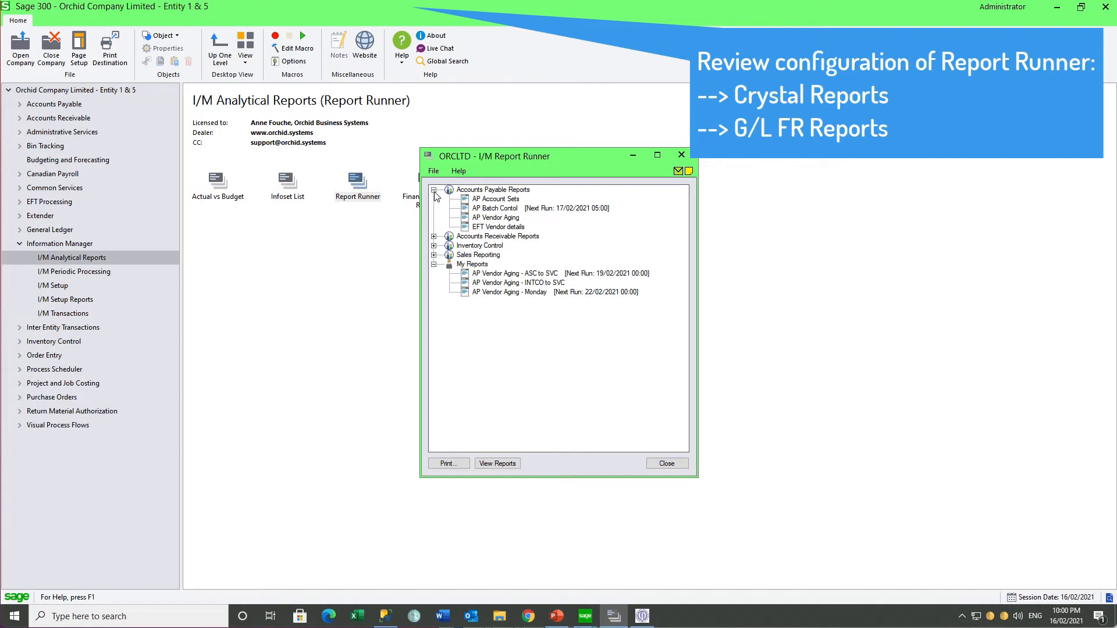
Step: Browse the AP Account Sets and AP Batch Control reports in Report Runner, then close it
left_click(486, 203)
left_click(492, 212)
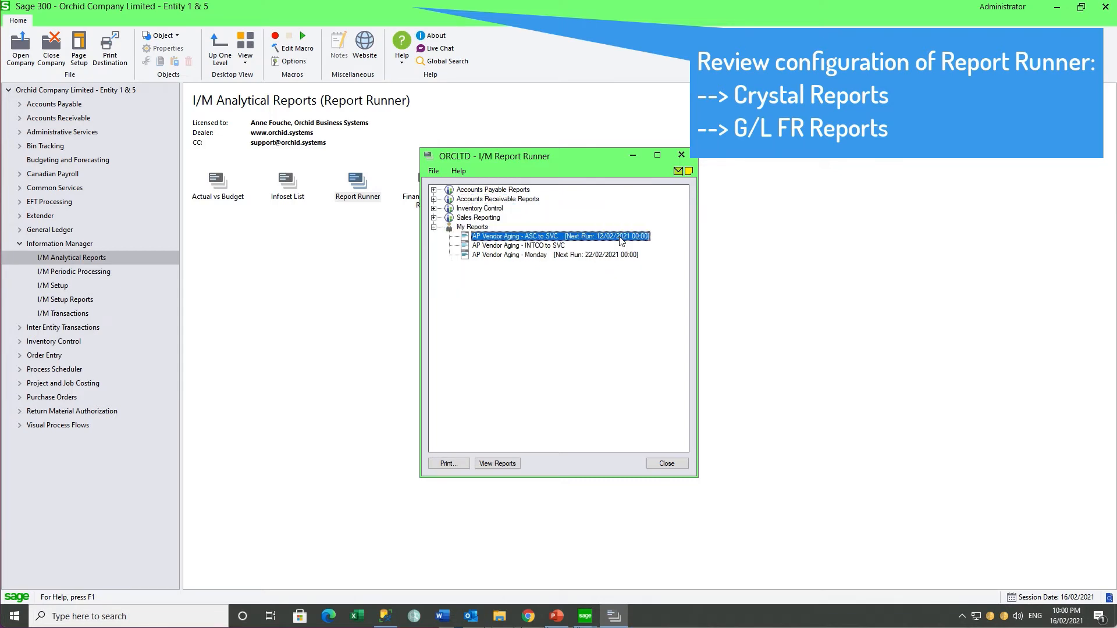
left_click(680, 156)
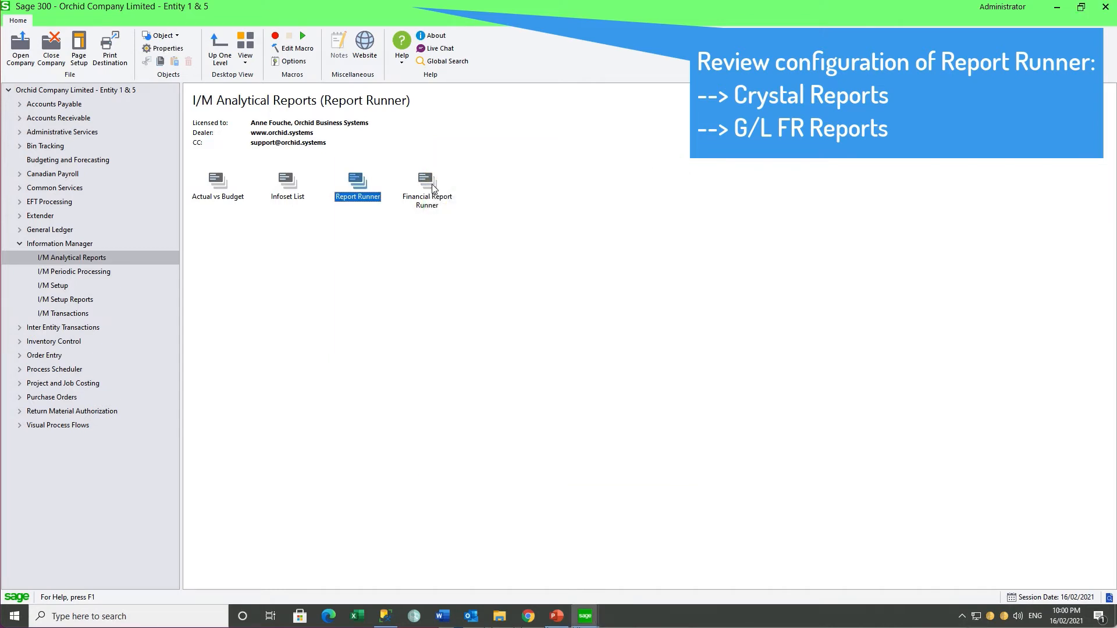
Step: In Financial Report Runner, expand and tick Department 100, expand Department 200, then close it
left_click(432, 188)
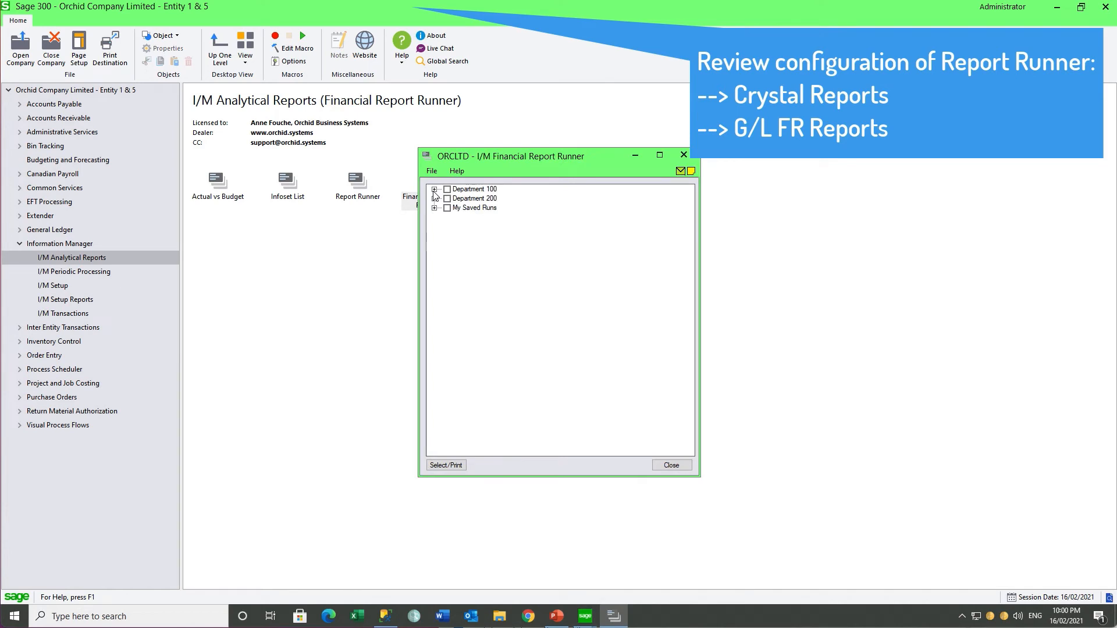
left_click(434, 190)
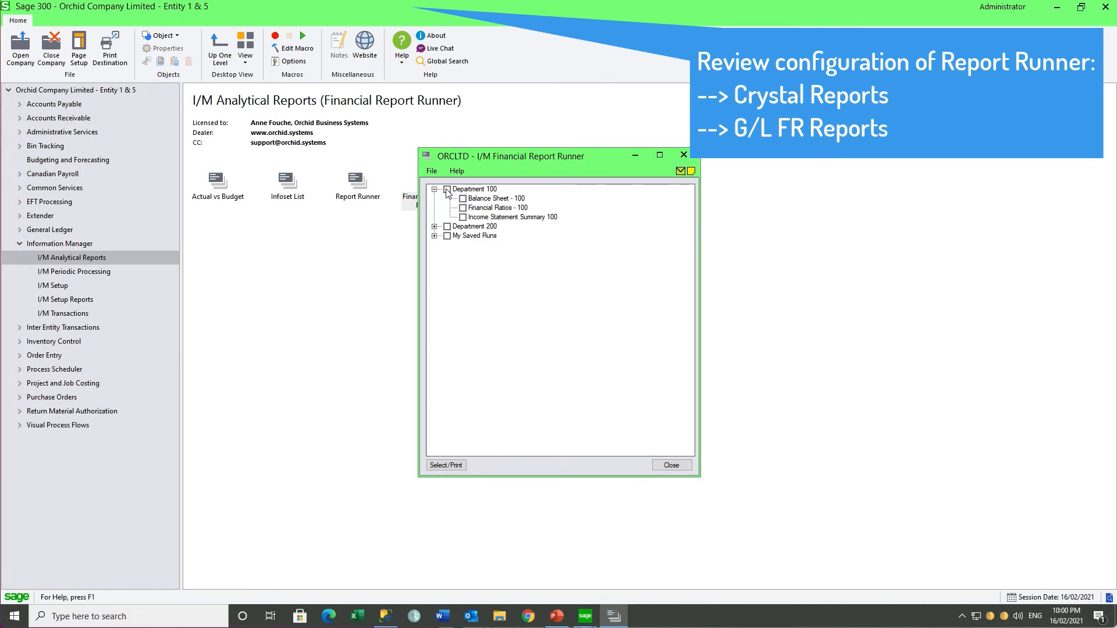
left_click(447, 189)
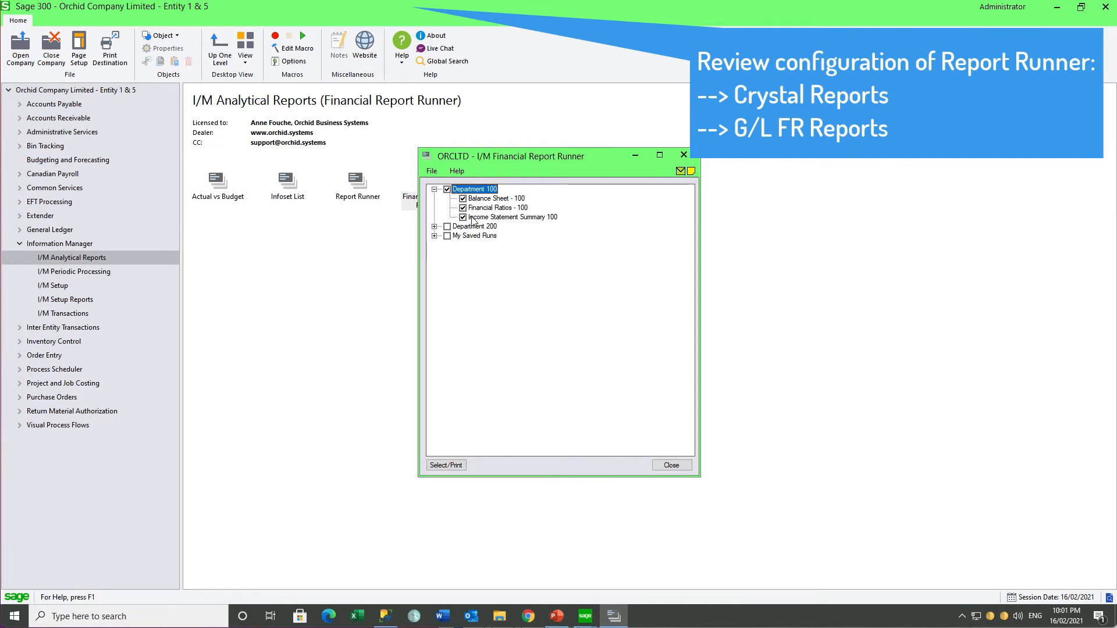
left_click(434, 227)
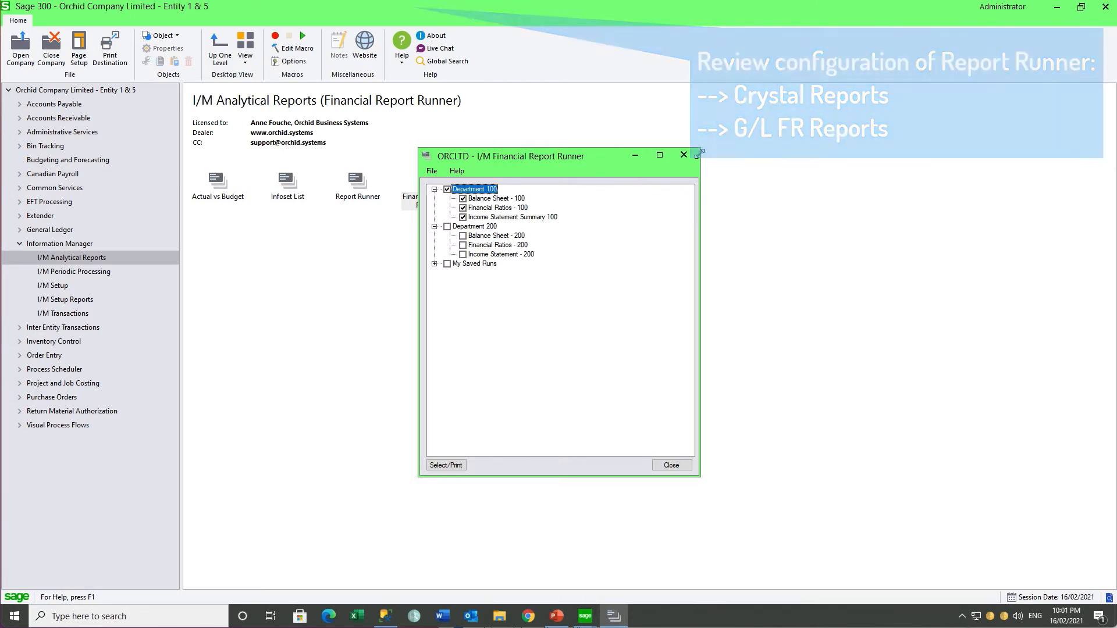
left_click(685, 157)
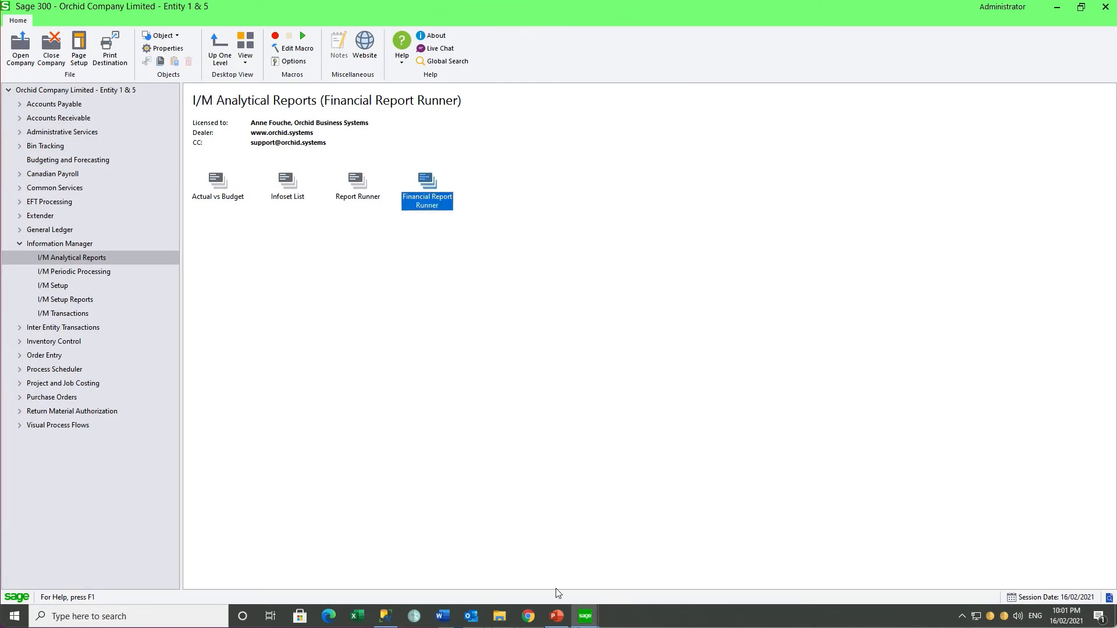
Step: Switch to the O11 company window and review the I/M Options e-mail server settings
left_click(586, 616)
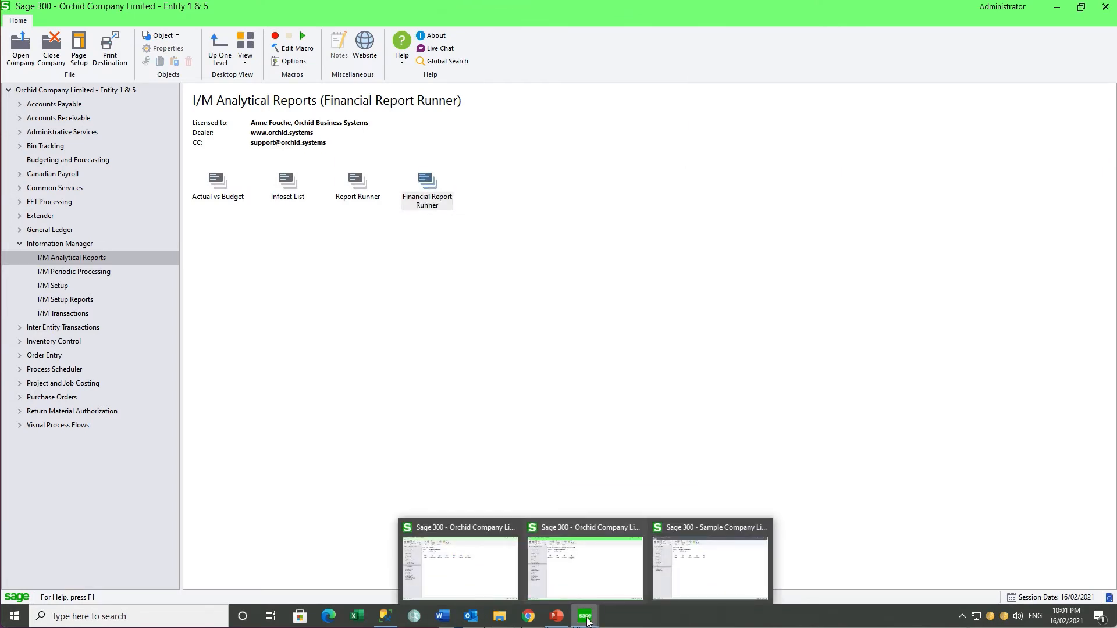
left_click(483, 573)
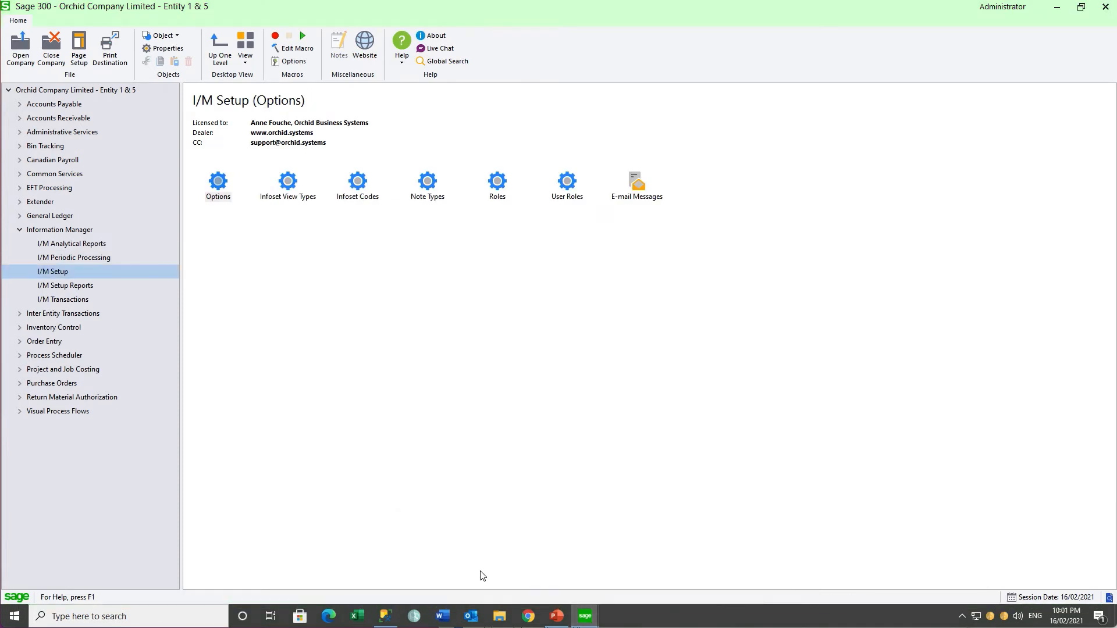
double_click(218, 185)
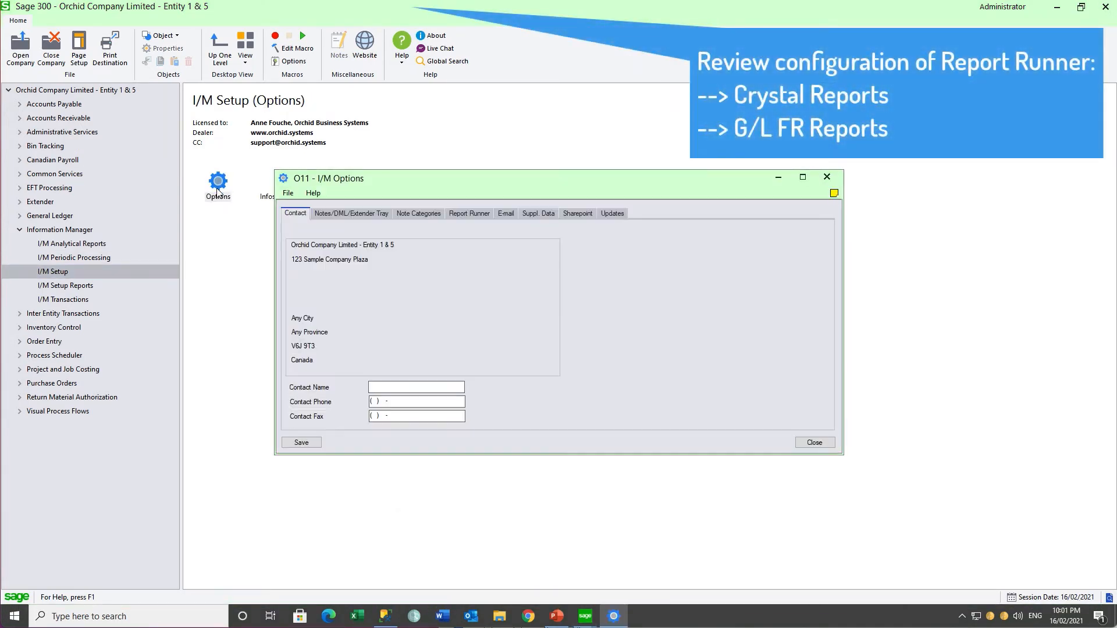
left_click(506, 214)
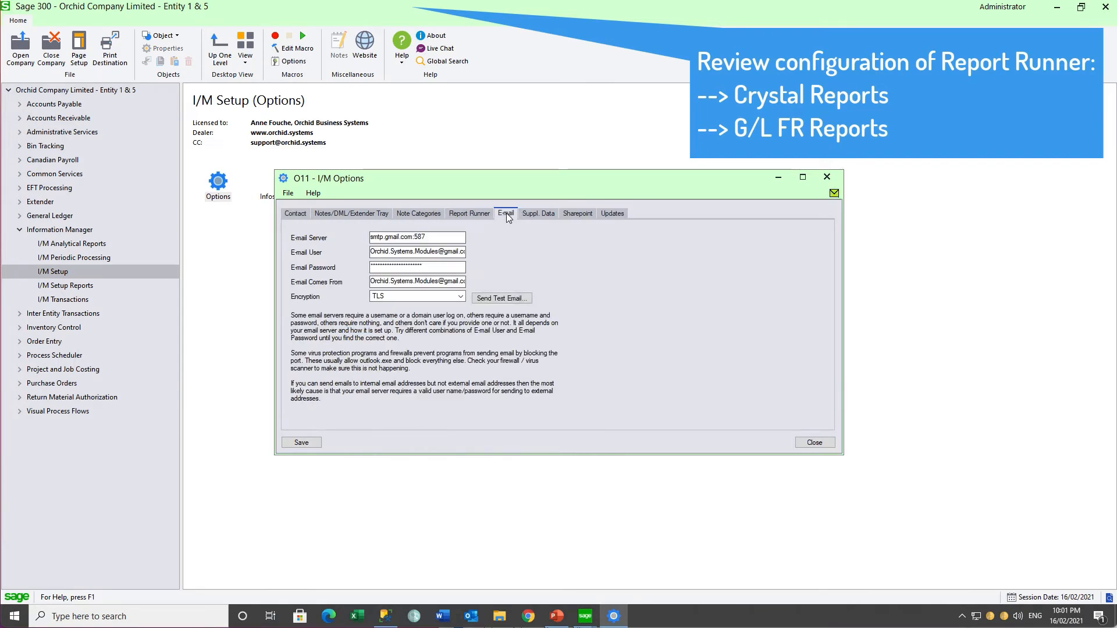
left_click(826, 177)
Step: View the FINREPORTS message in I/M E-mail Messages, then close it
double_click(640, 186)
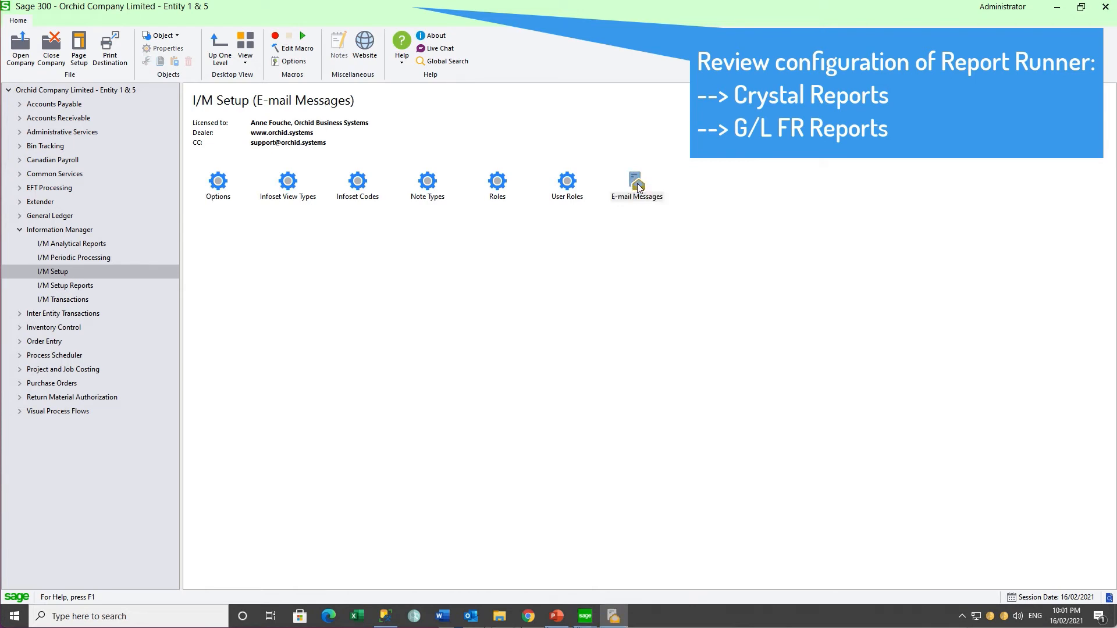
left_click(571, 195)
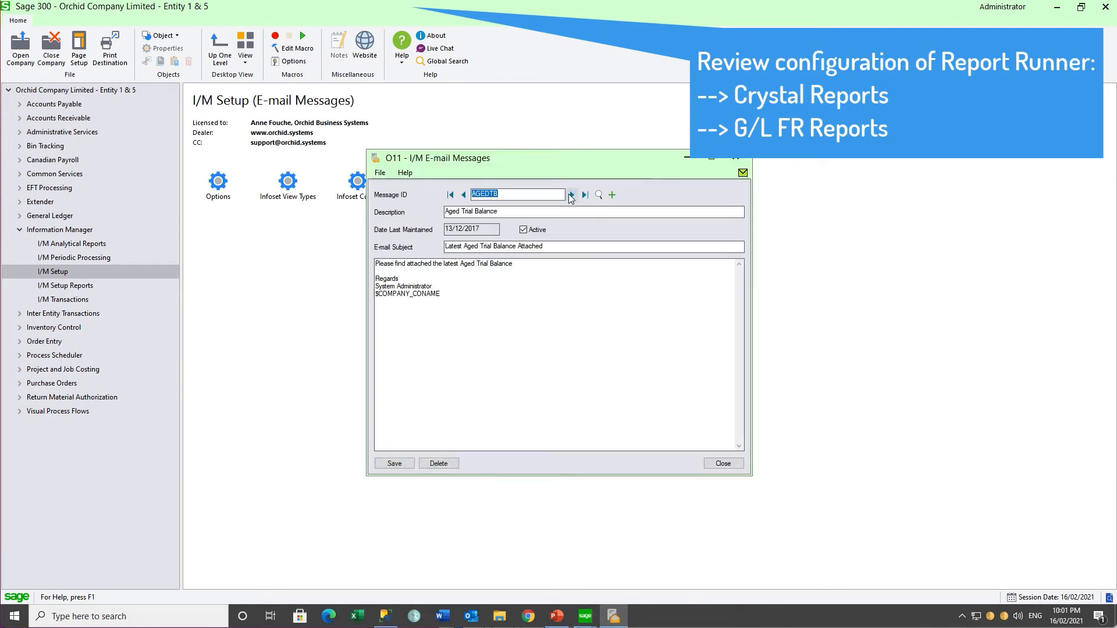
left_click(735, 162)
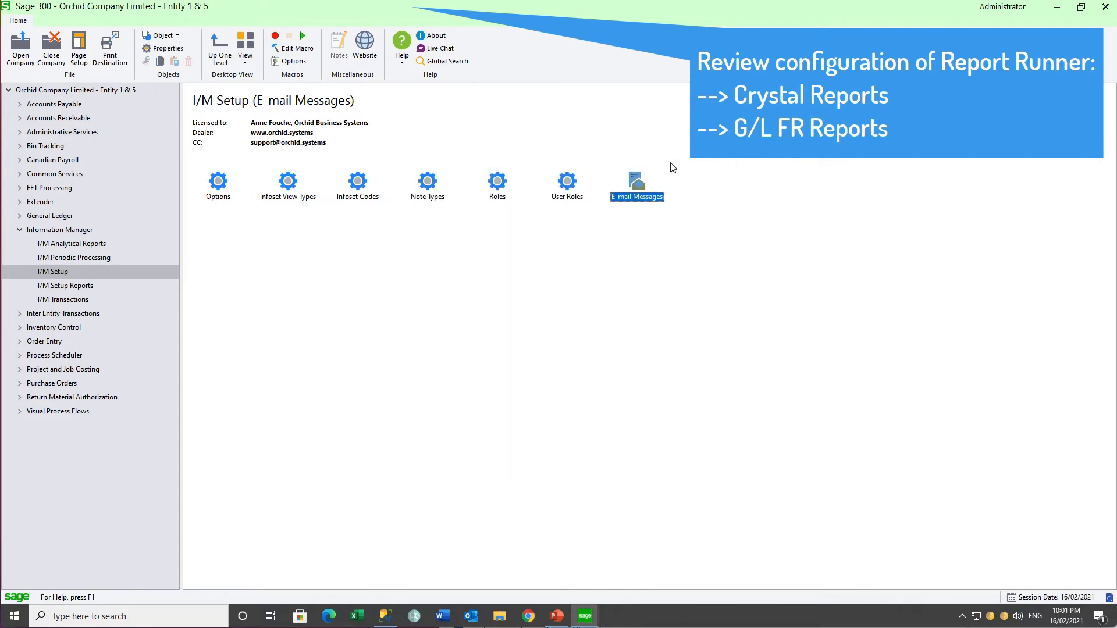
left_click(95, 246)
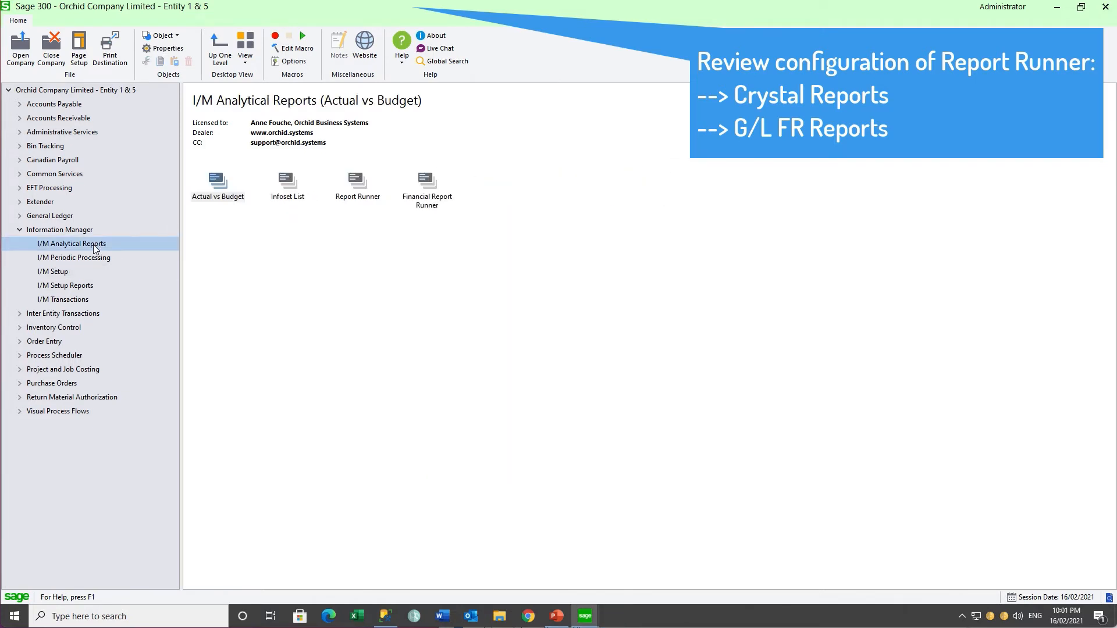
double_click(356, 184)
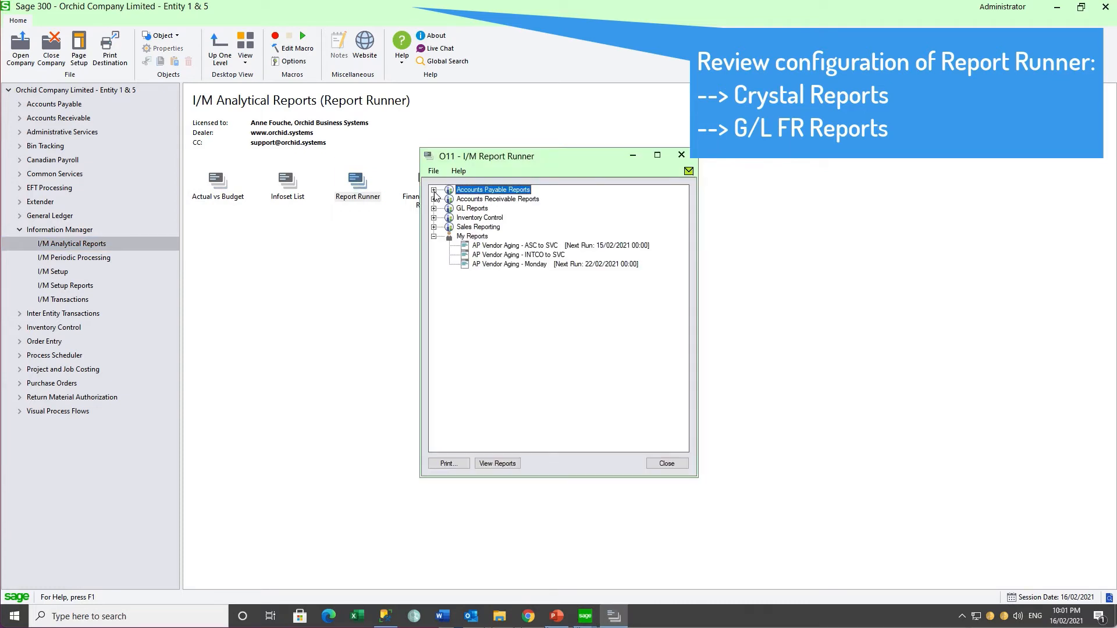
left_click(482, 249)
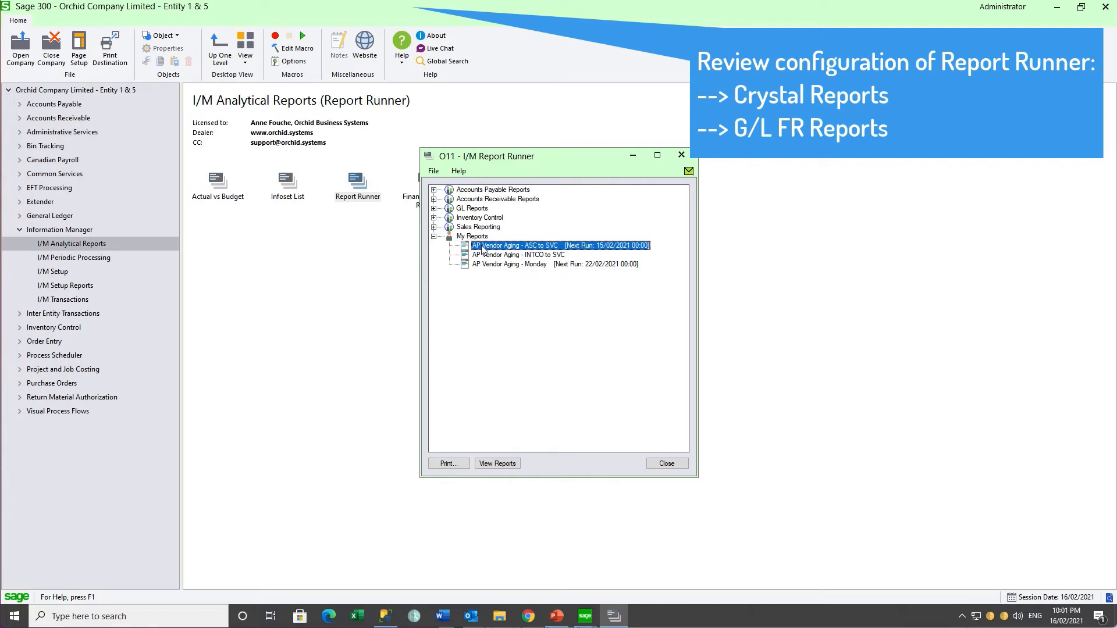
left_click(668, 468)
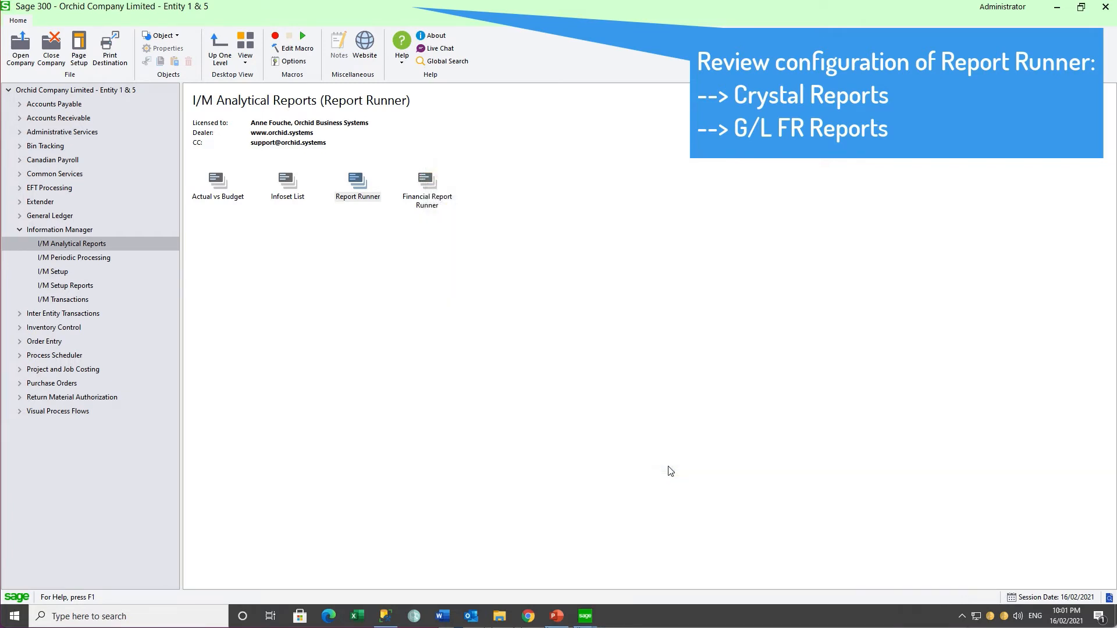
left_click(429, 191)
left_click(434, 189)
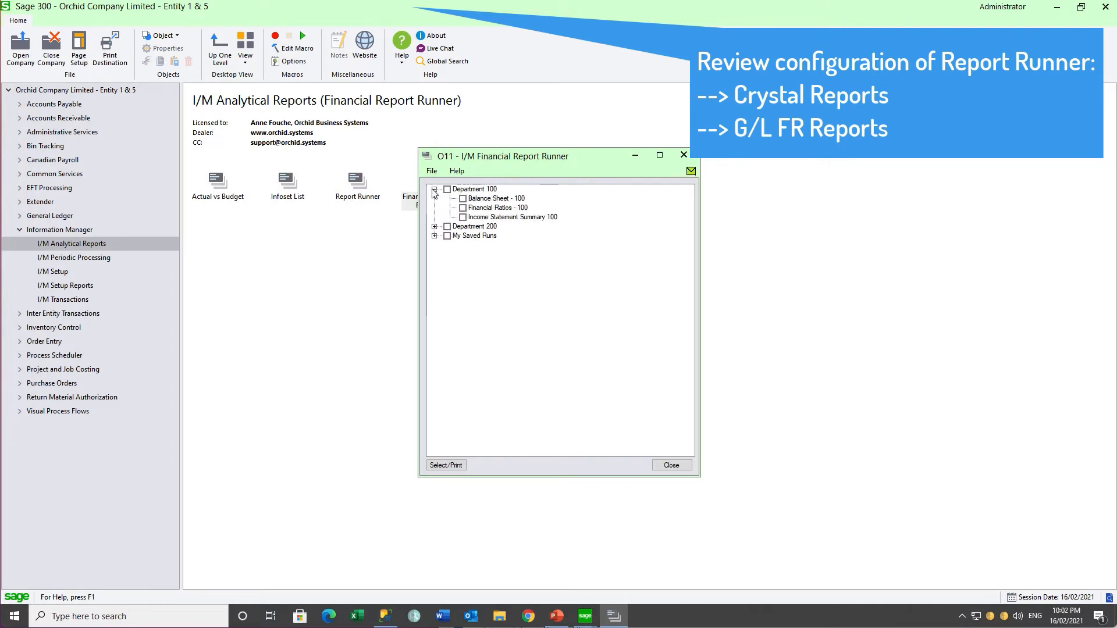
left_click(434, 226)
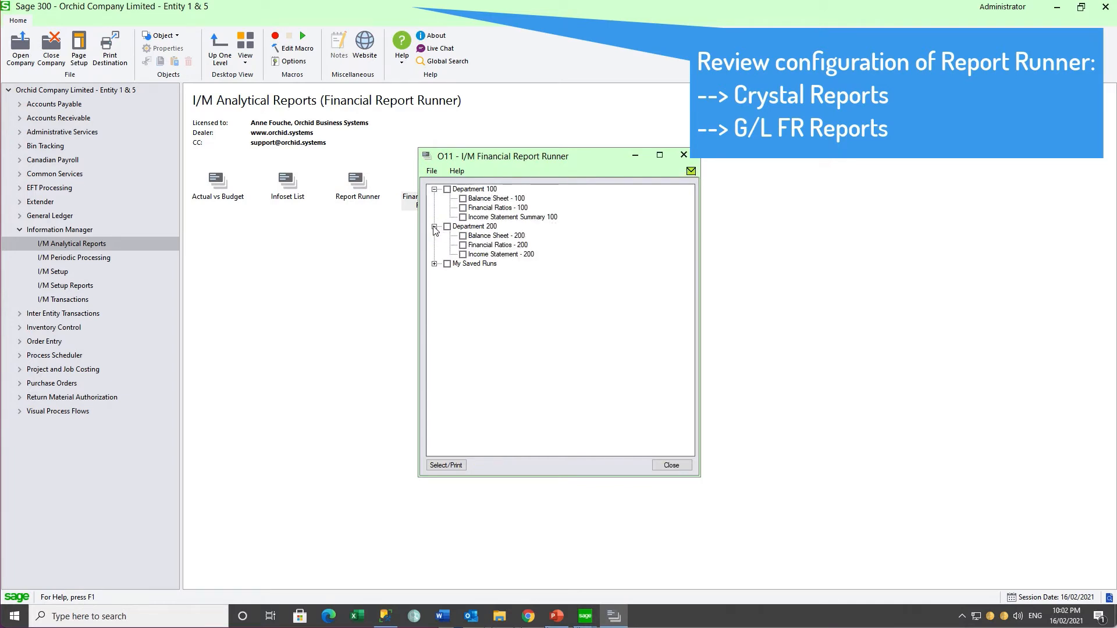
left_click(446, 227)
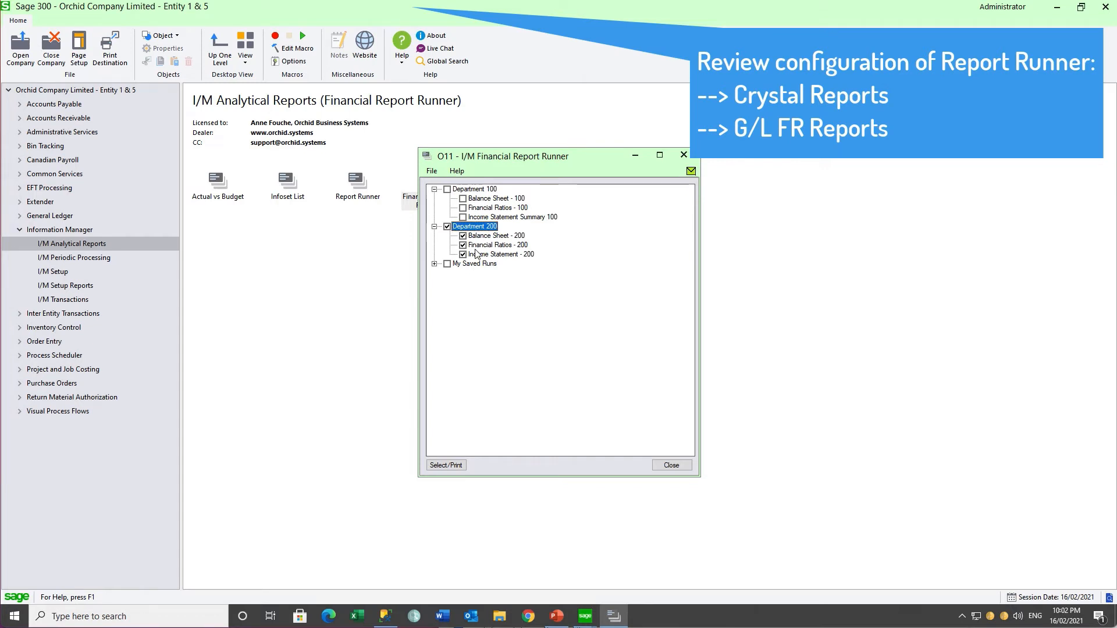
left_click(684, 159)
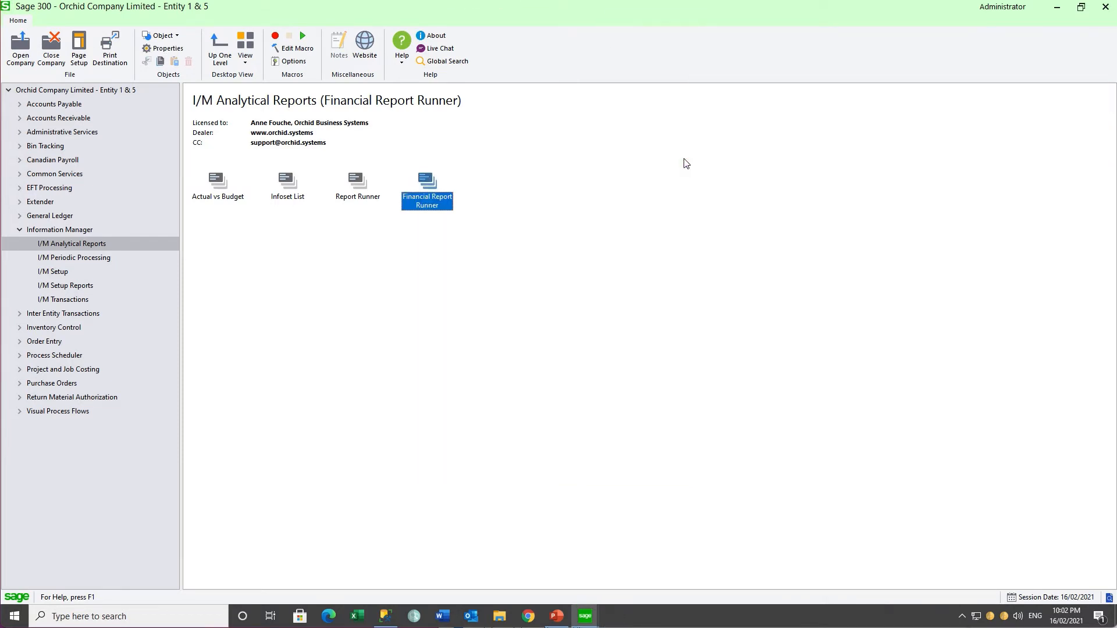
Step: In Sample Company Limited, review the Process Scheduler options' processing login settings
left_click(580, 620)
left_click(700, 559)
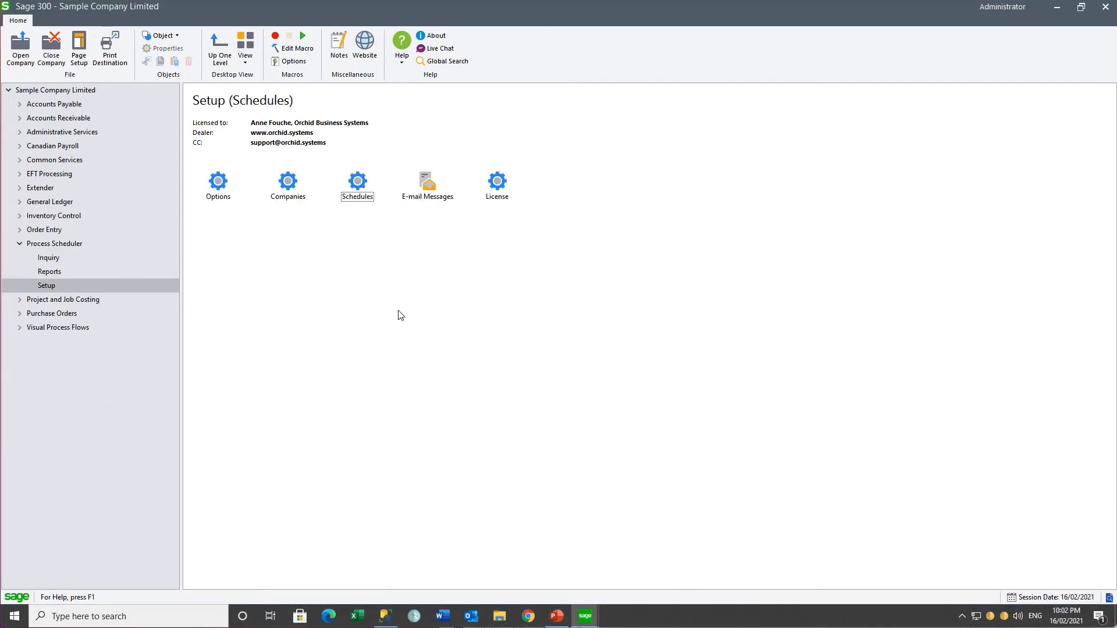
left_click(222, 190)
double_click(223, 189)
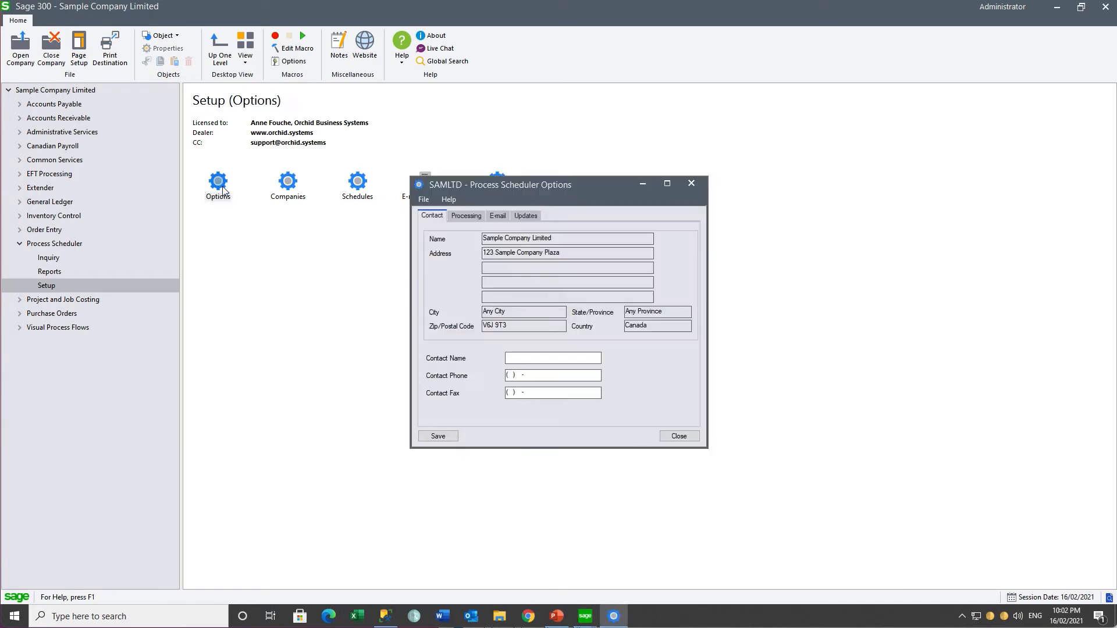
left_click(470, 217)
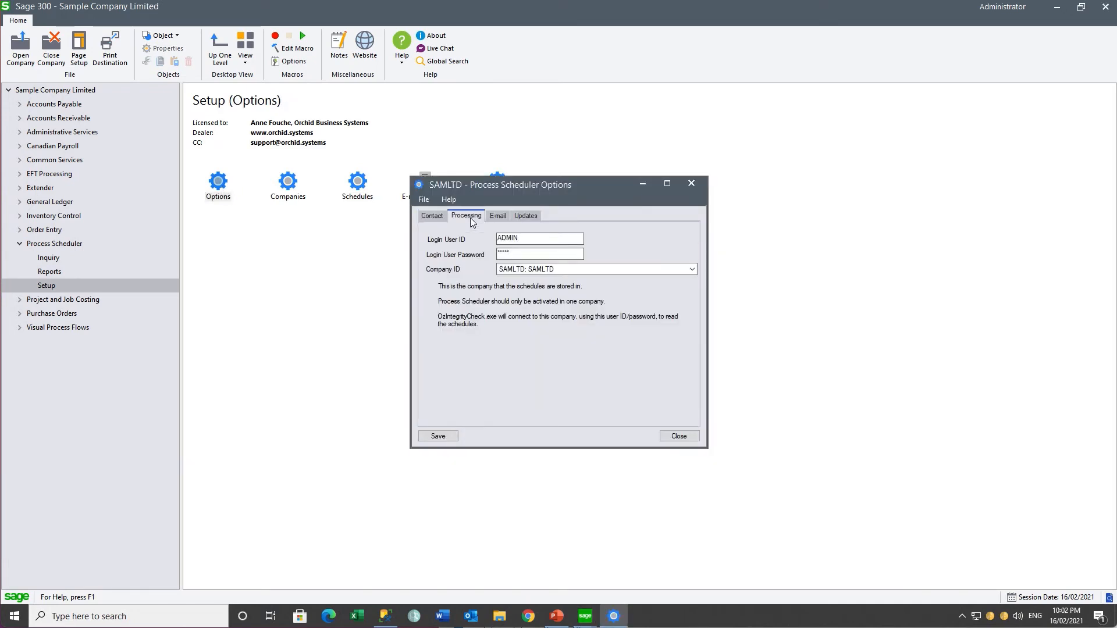
left_click(690, 184)
Step: Check the saved scheduler logins for companies O11 and ORCLTD in Process Scheduler Companies
double_click(296, 195)
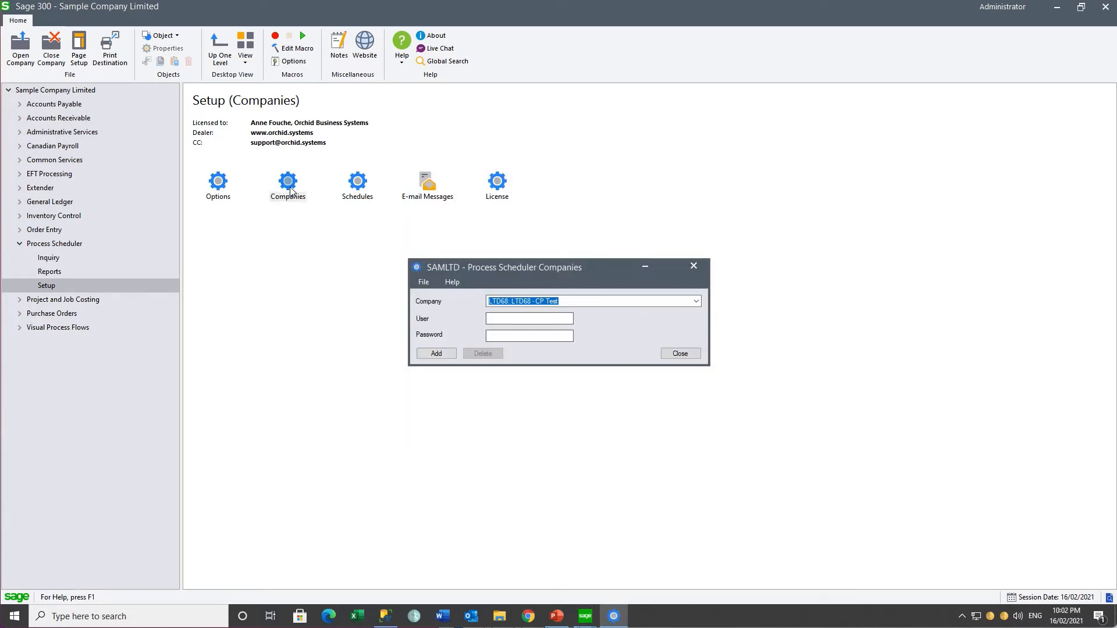
left_click(591, 300)
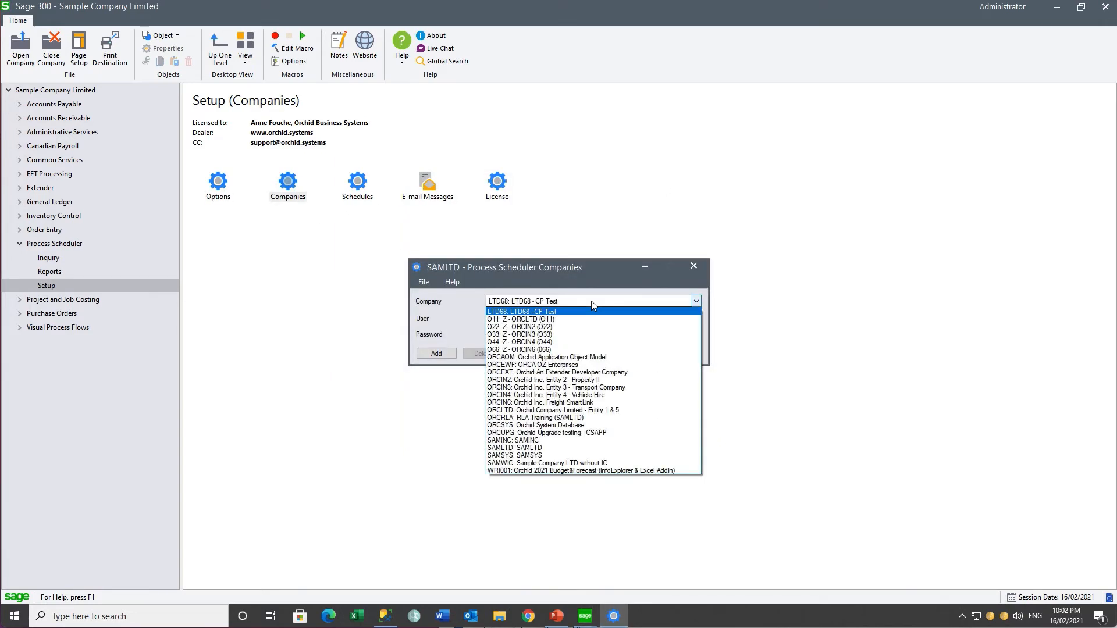
left_click(574, 318)
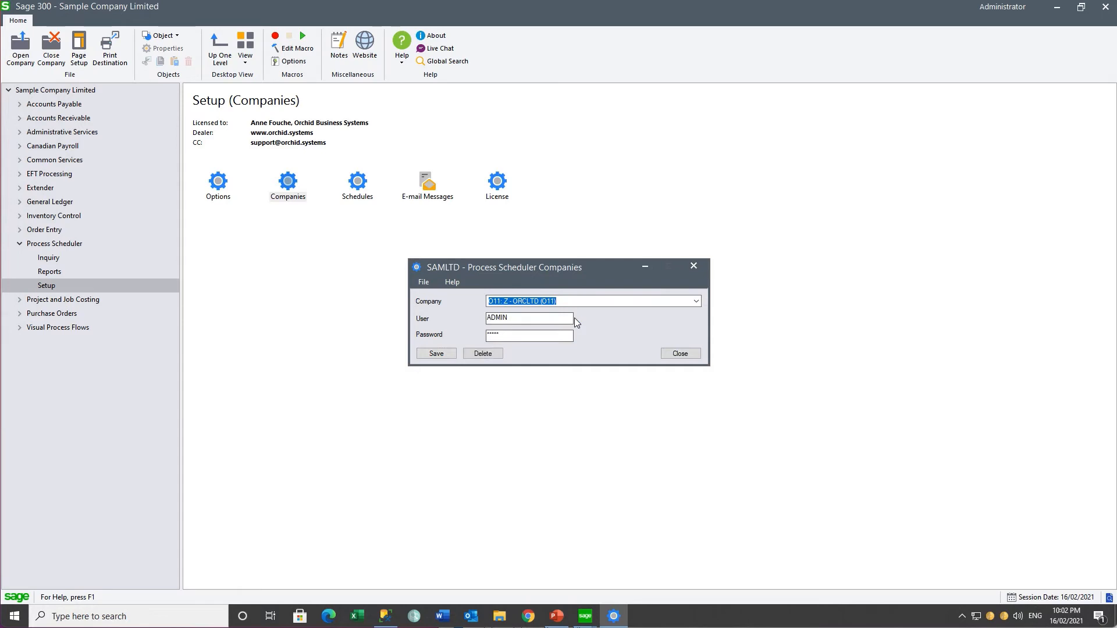
left_click(590, 302)
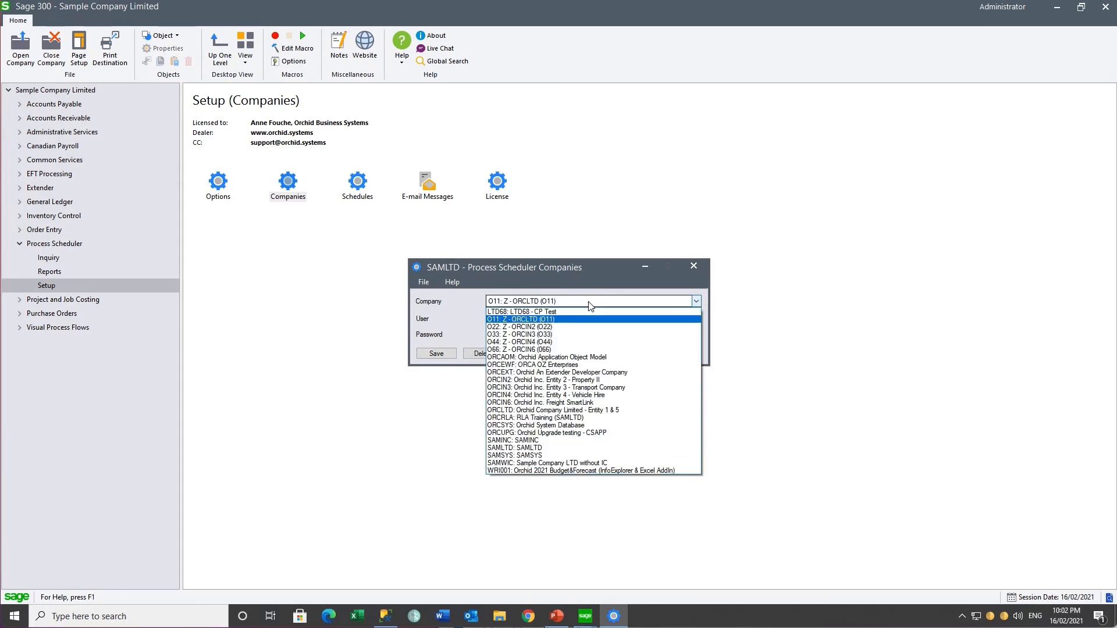
left_click(587, 410)
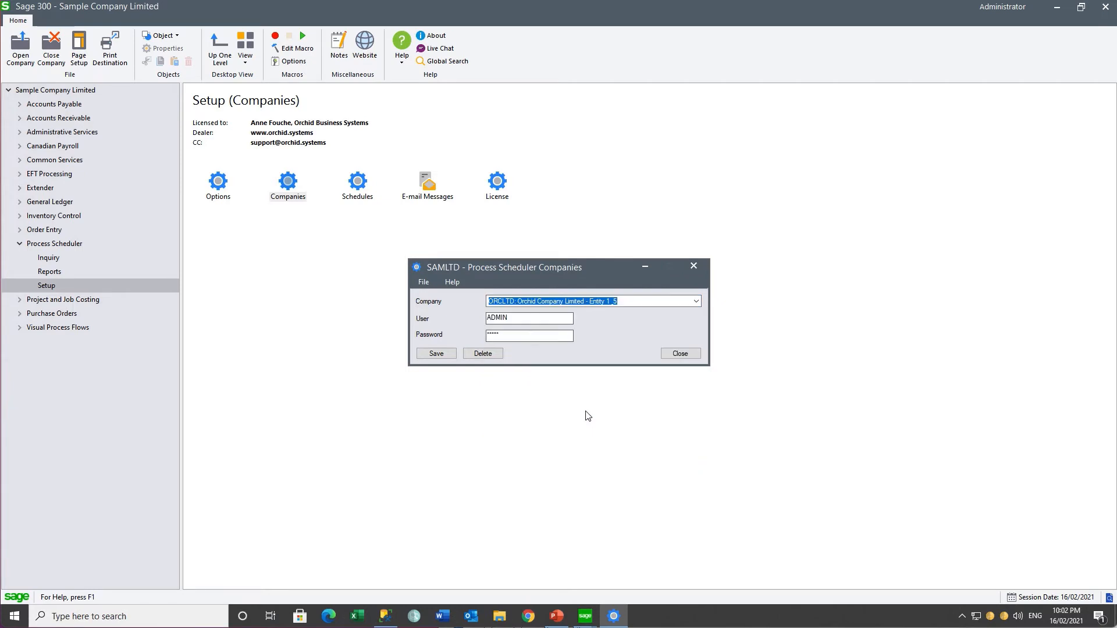
left_click(679, 355)
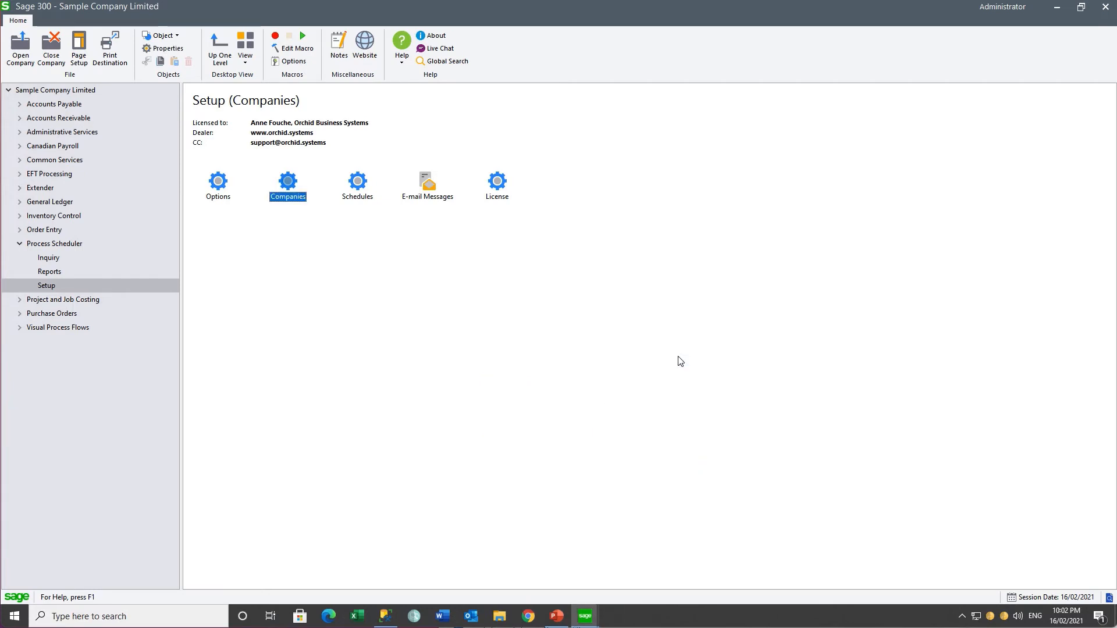
Step: Look up and view the NOTIFICATIONERR scheduler e-mail message
double_click(428, 185)
left_click(598, 197)
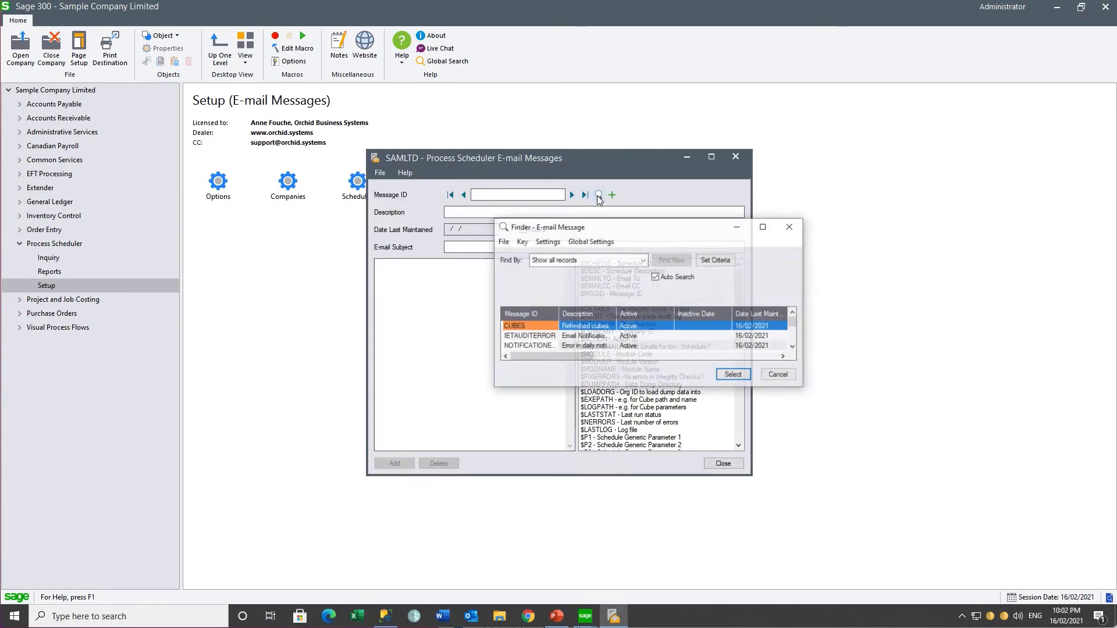
left_click(552, 347)
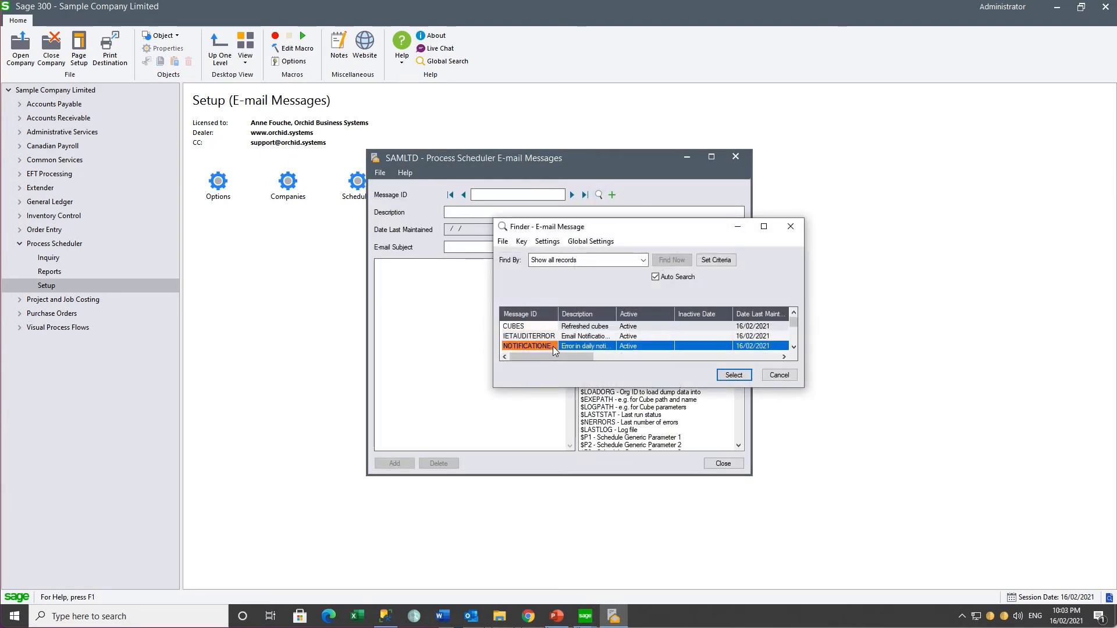
left_click(733, 374)
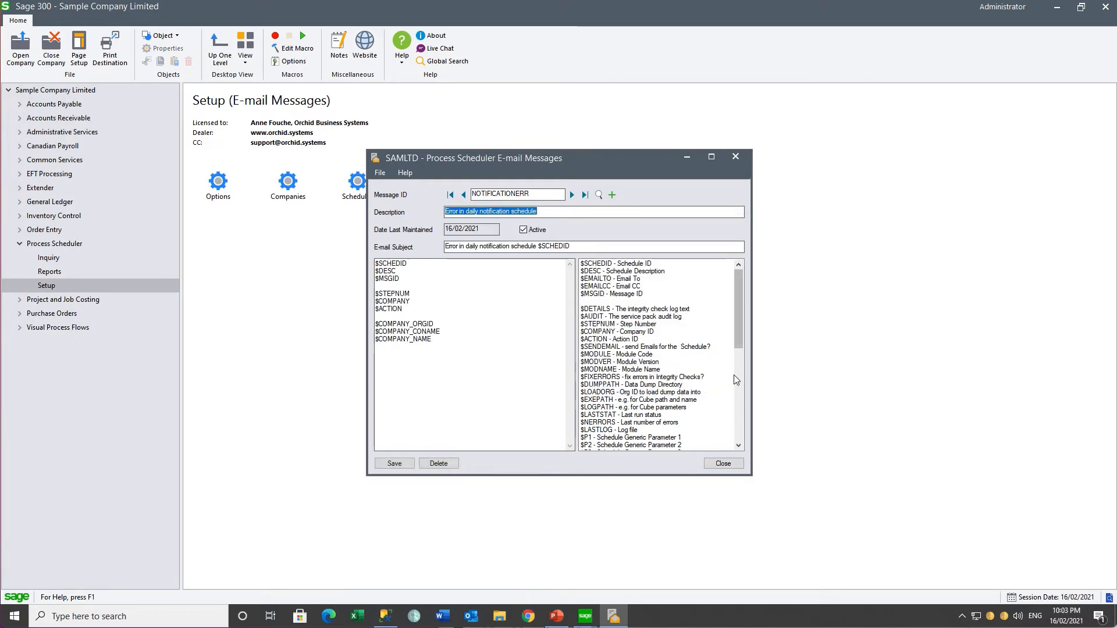
left_click(734, 159)
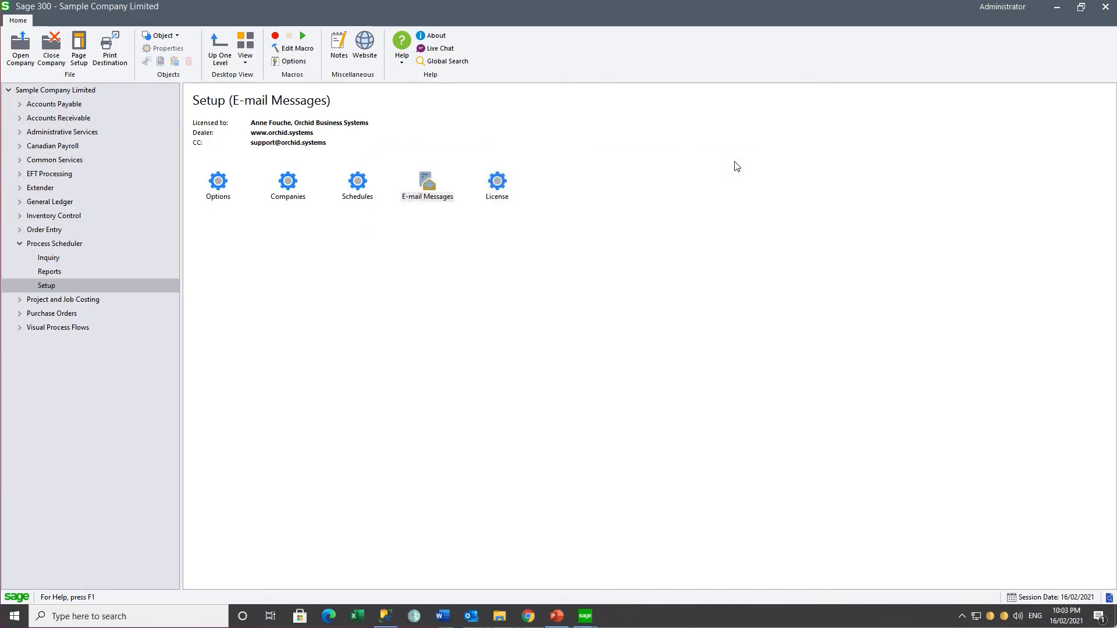
Step: Load the RUNREPORTS schedule and open the details of its first step
left_click(358, 185)
double_click(358, 185)
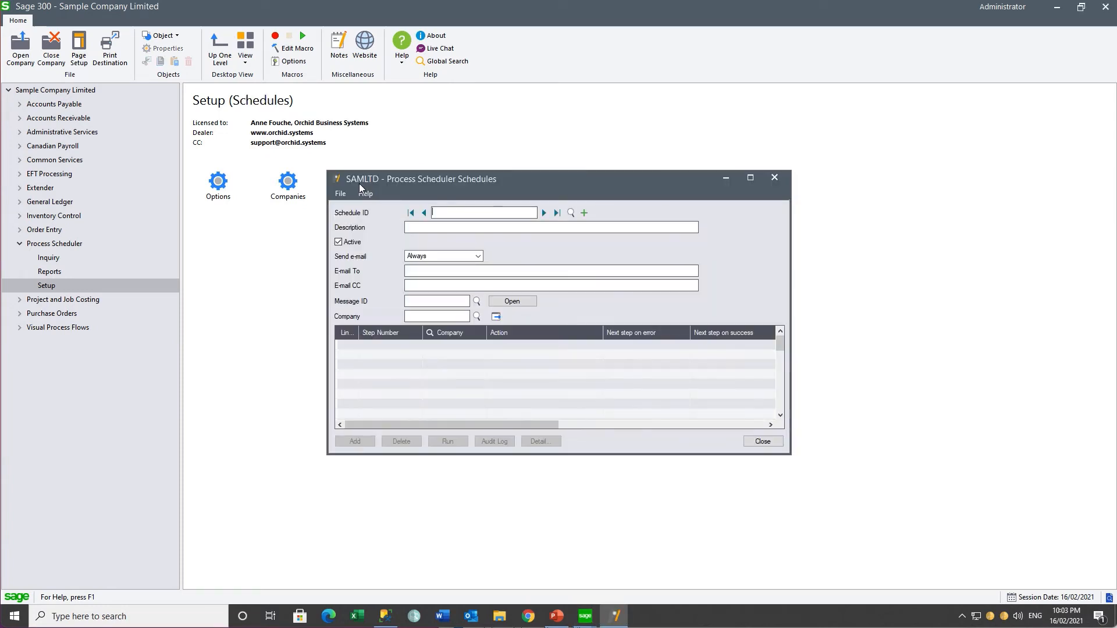
left_click(571, 214)
left_click(298, 213)
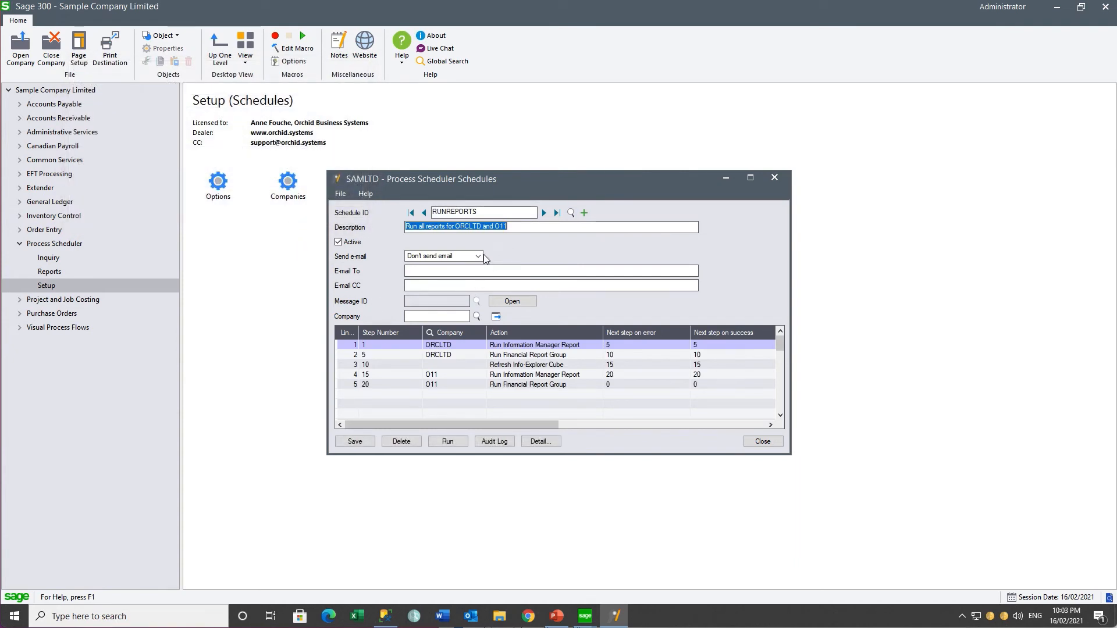
left_click(453, 345)
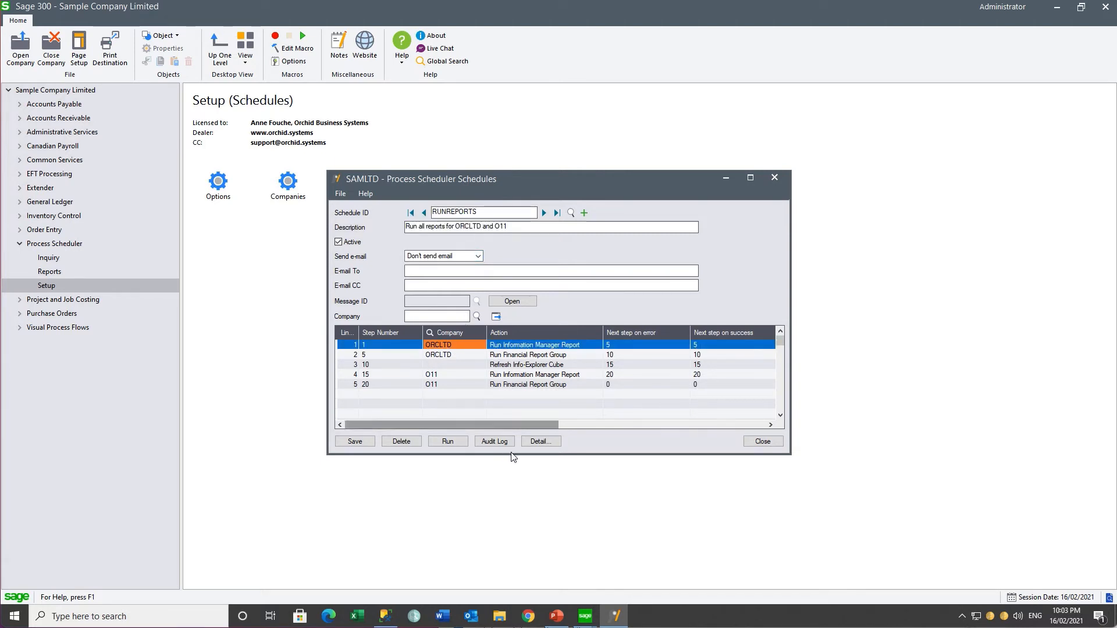
left_click(541, 442)
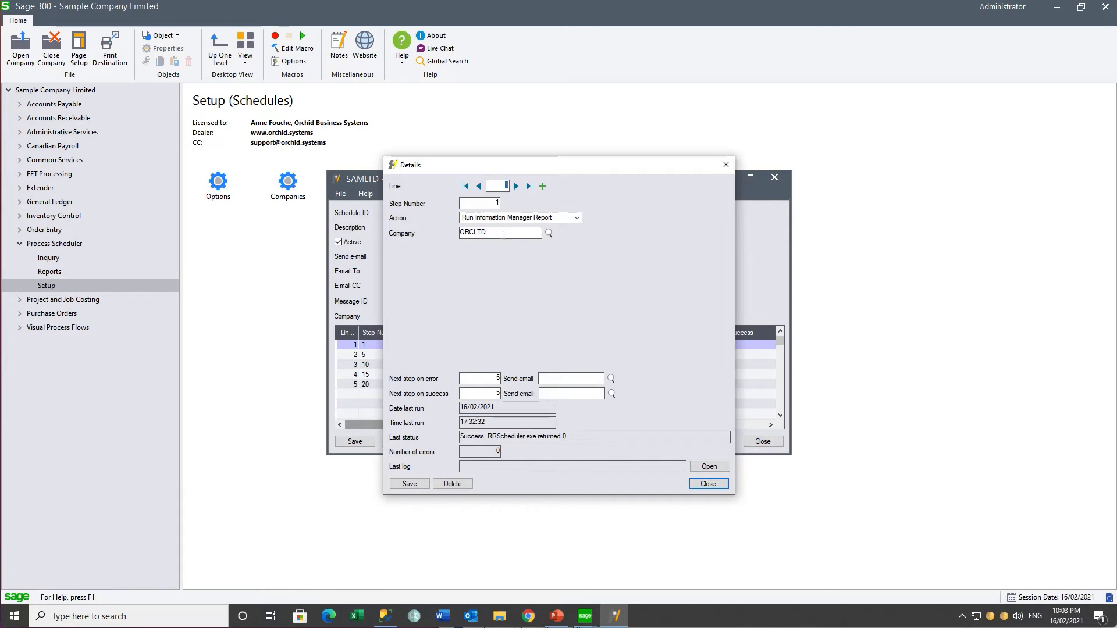
Step: Move to step 2 and keep Excel as its report format
left_click(516, 187)
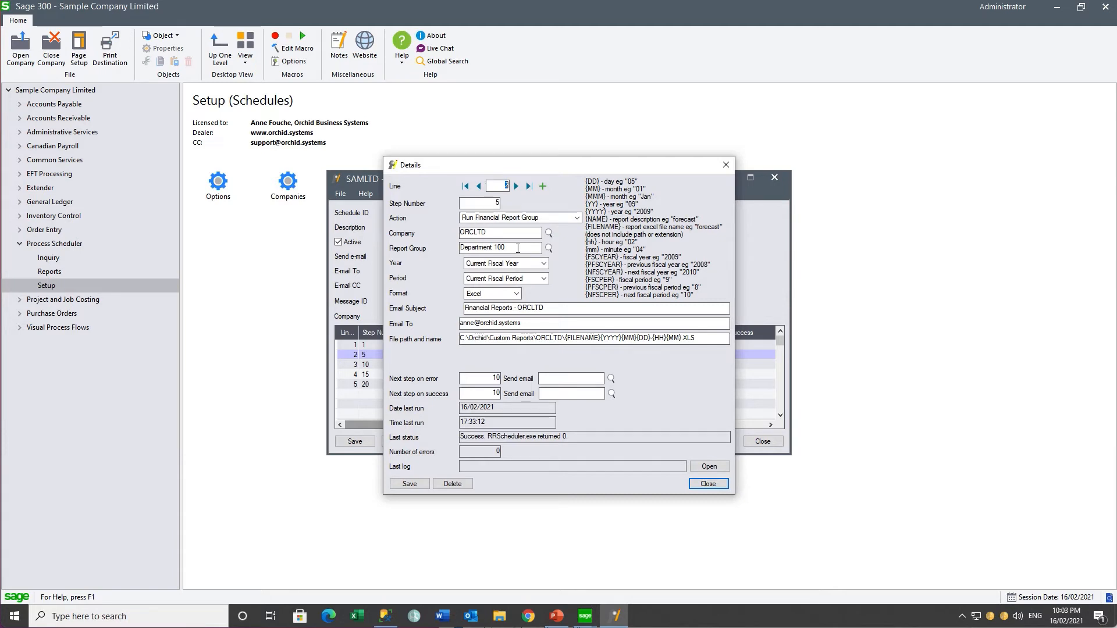
left_click(516, 294)
left_click(516, 295)
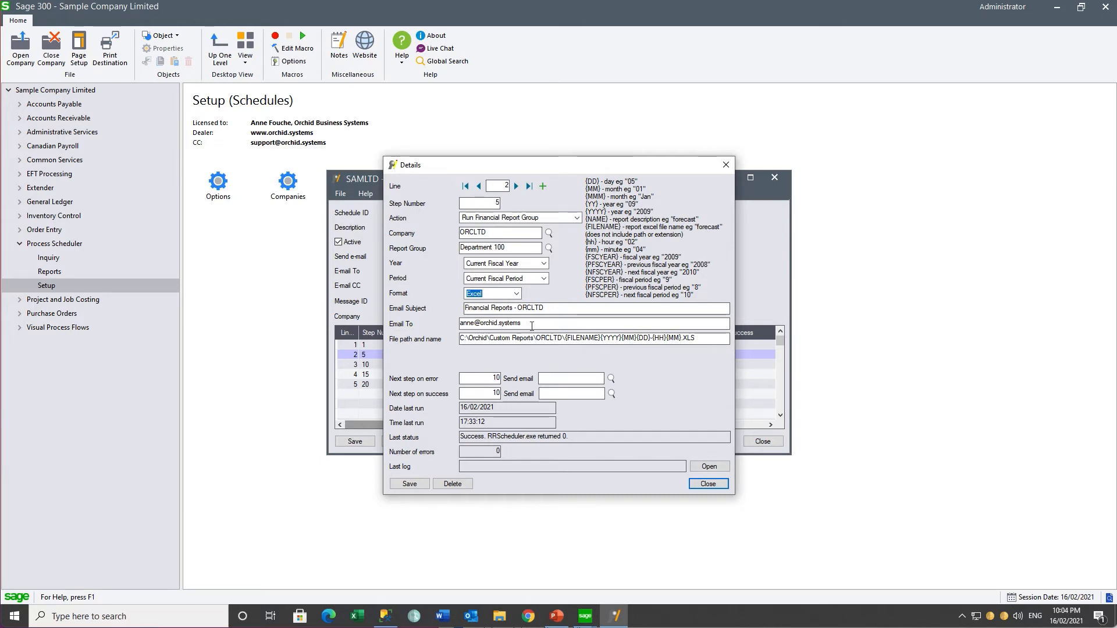
Step: Set the cube refresh step's cube file to RMA vs Sales Cube.cubx
left_click(516, 186)
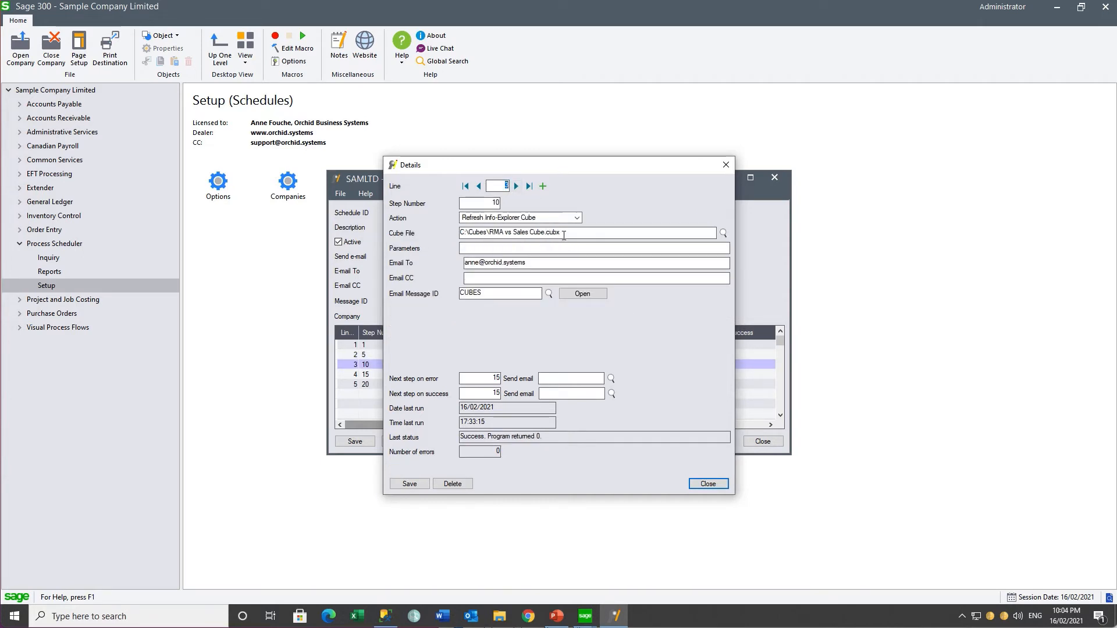
left_click(721, 235)
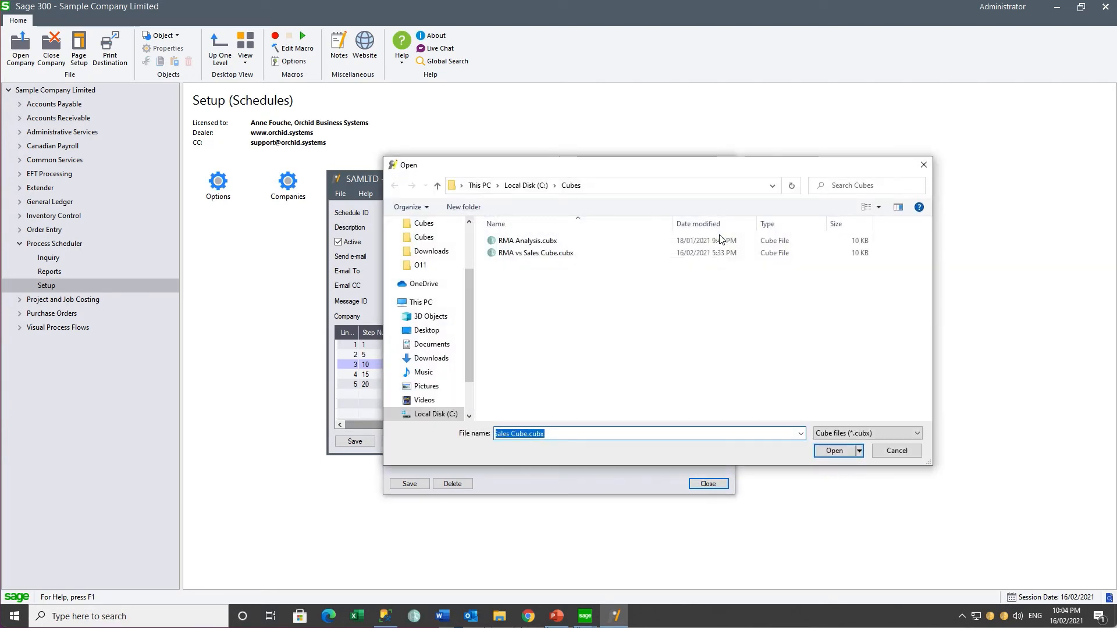
left_click(563, 253)
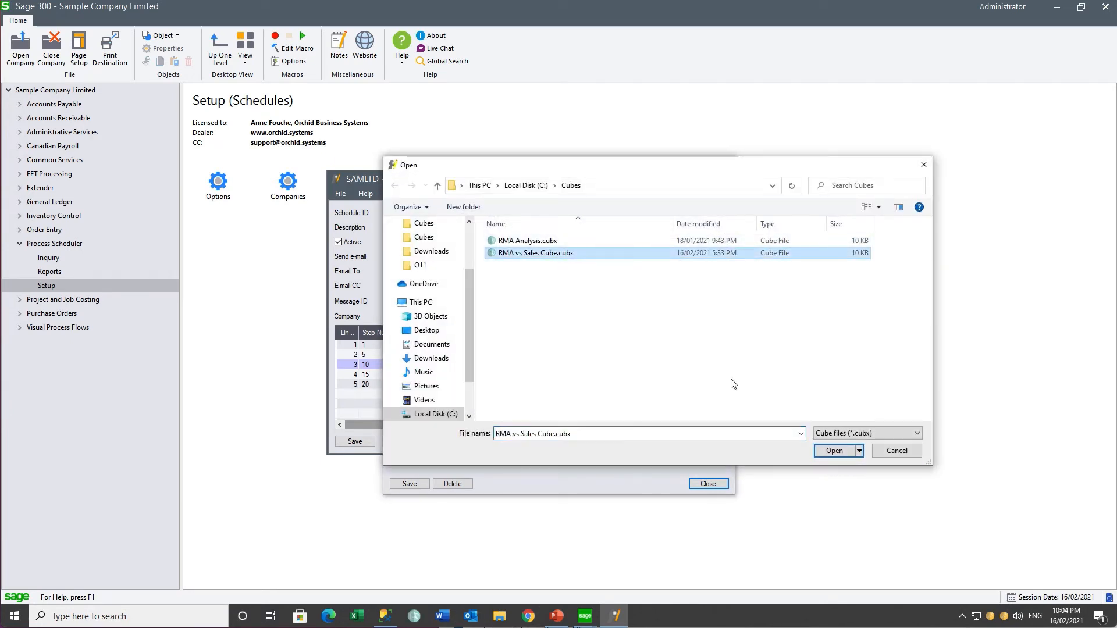
left_click(830, 450)
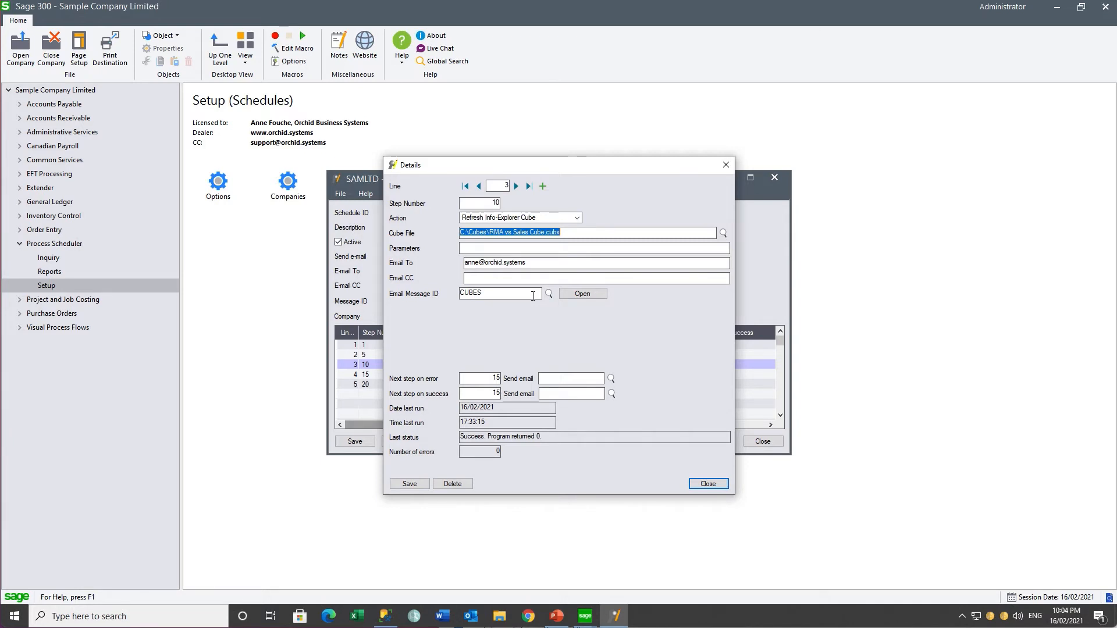
Step: Review steps 4 and 5, then close the step details
left_click(516, 186)
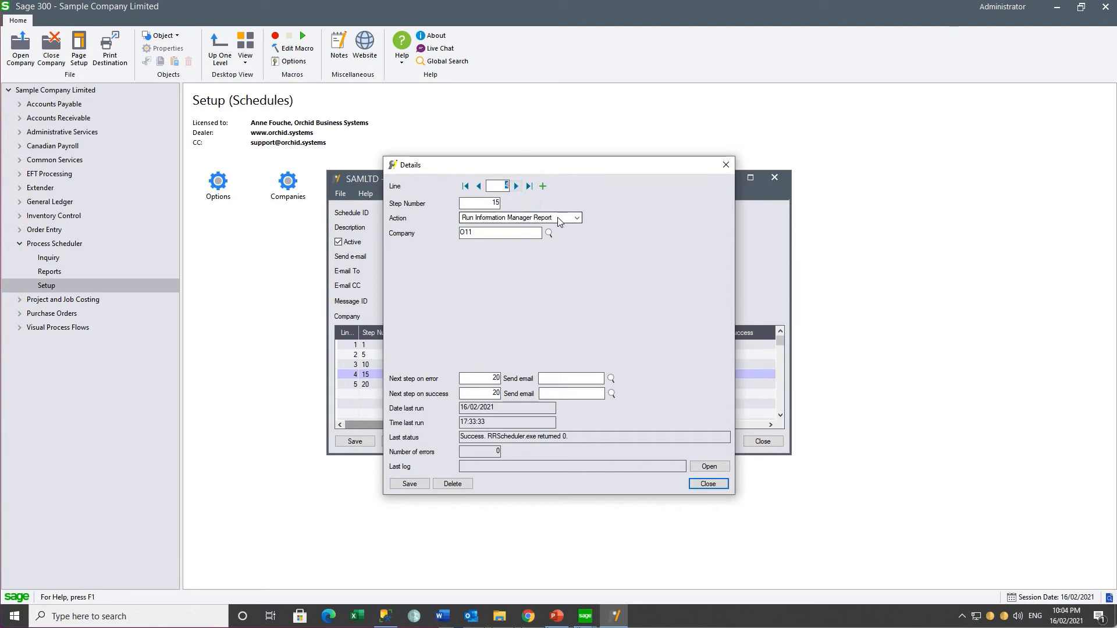
left_click(515, 187)
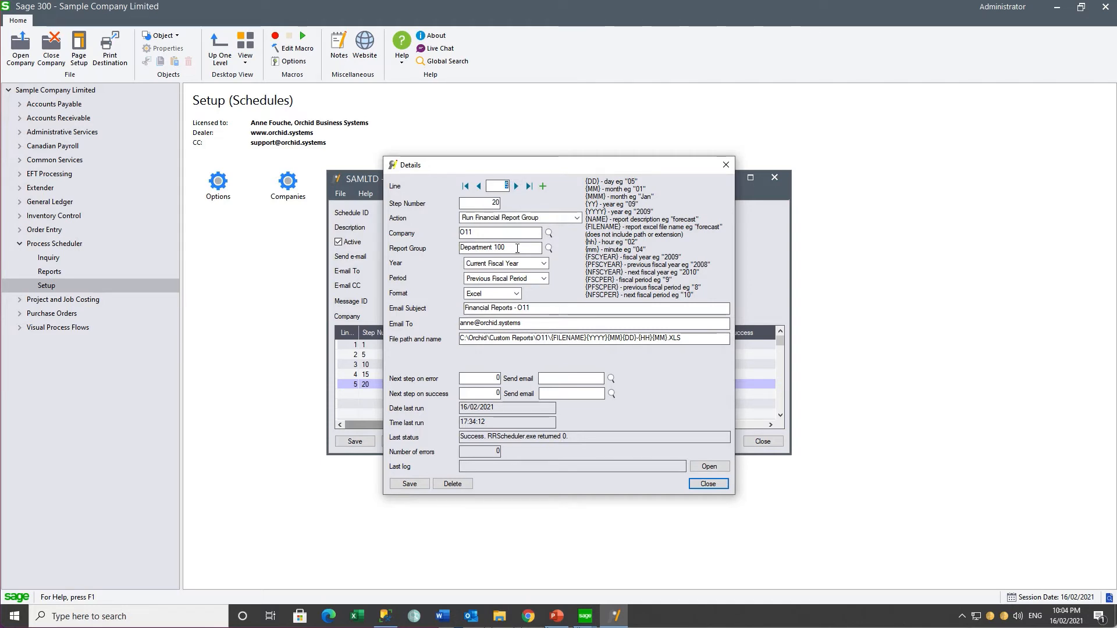
left_click(708, 484)
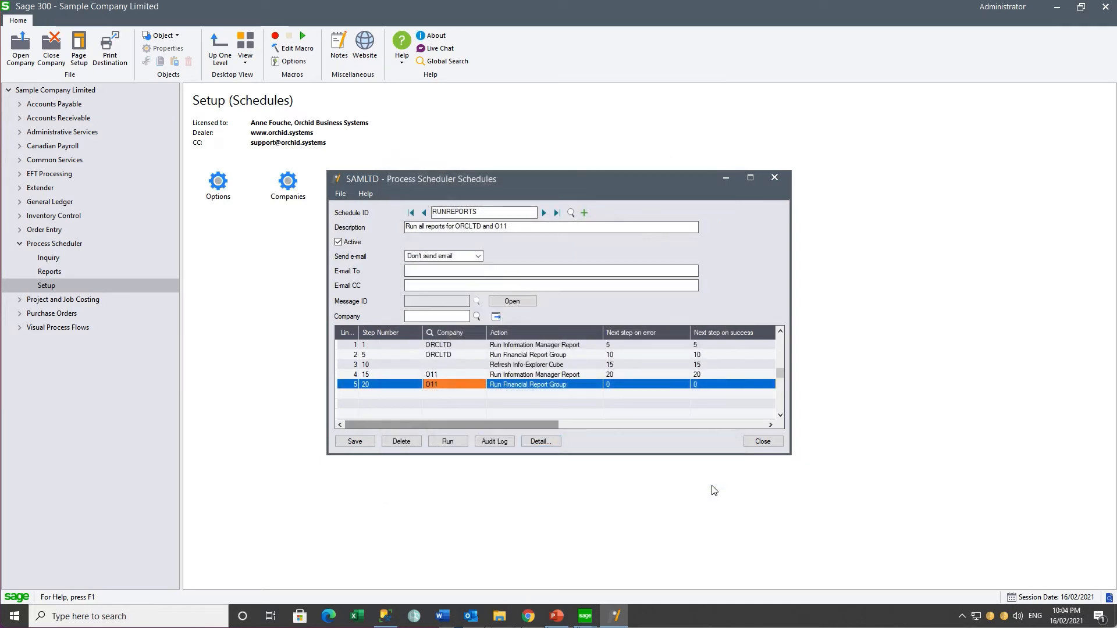
Step: Run RUNREPORTS now and scroll through the Success log to its final steps before closing it
left_click(455, 443)
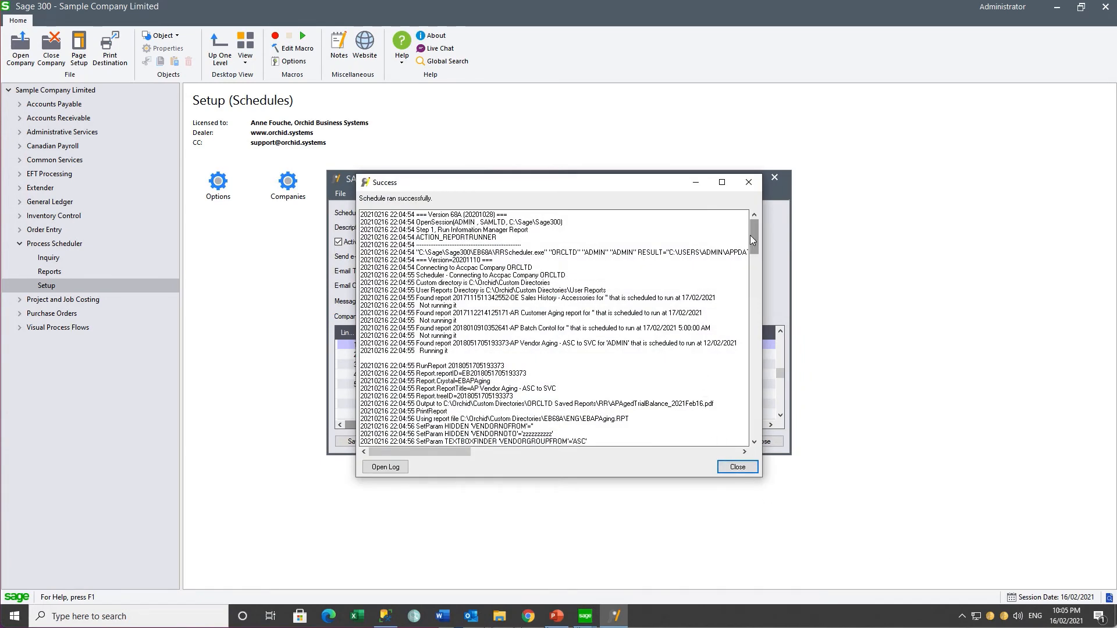
left_click_drag(753, 241, 753, 419)
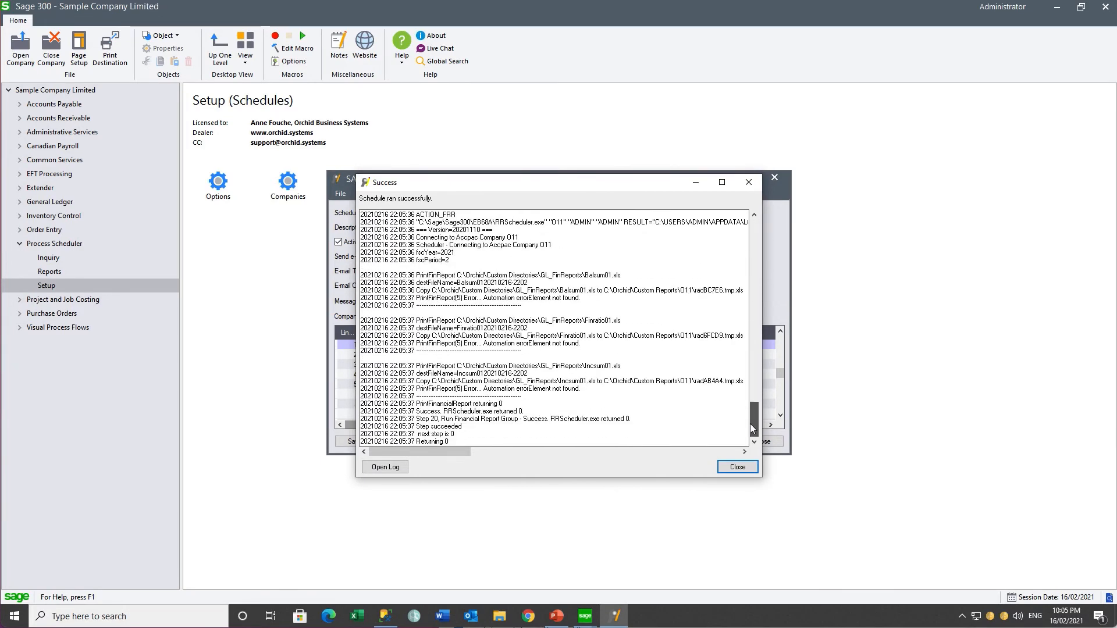
left_click(736, 467)
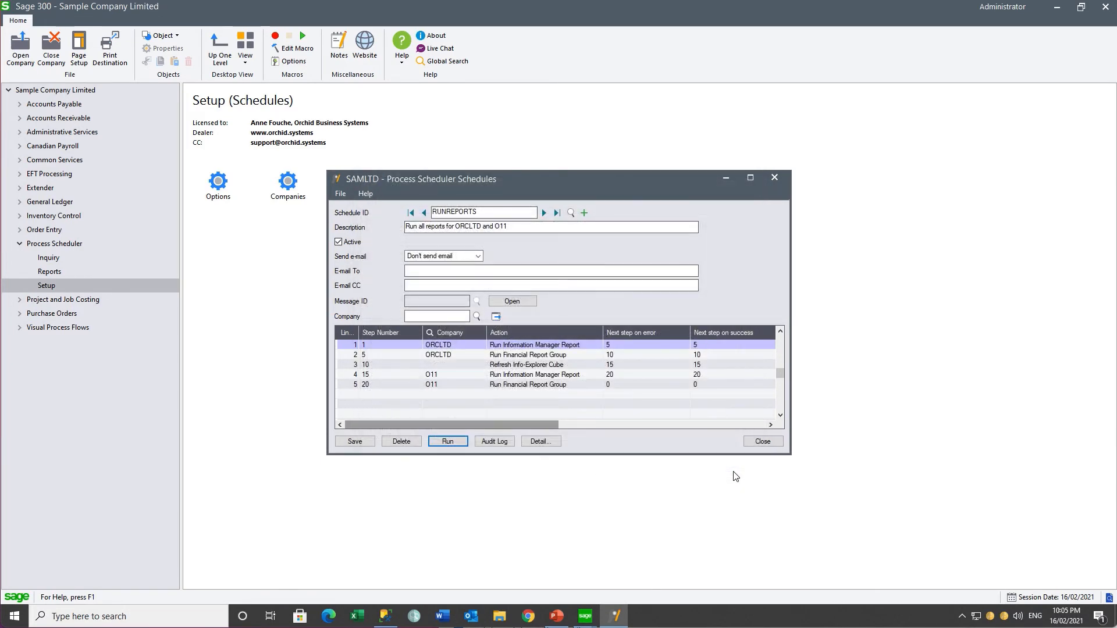
Step: Inspect each RUNREPORTS audit log entry from 22:04:54 to 22:05:35, all Success, then close the log
left_click(496, 442)
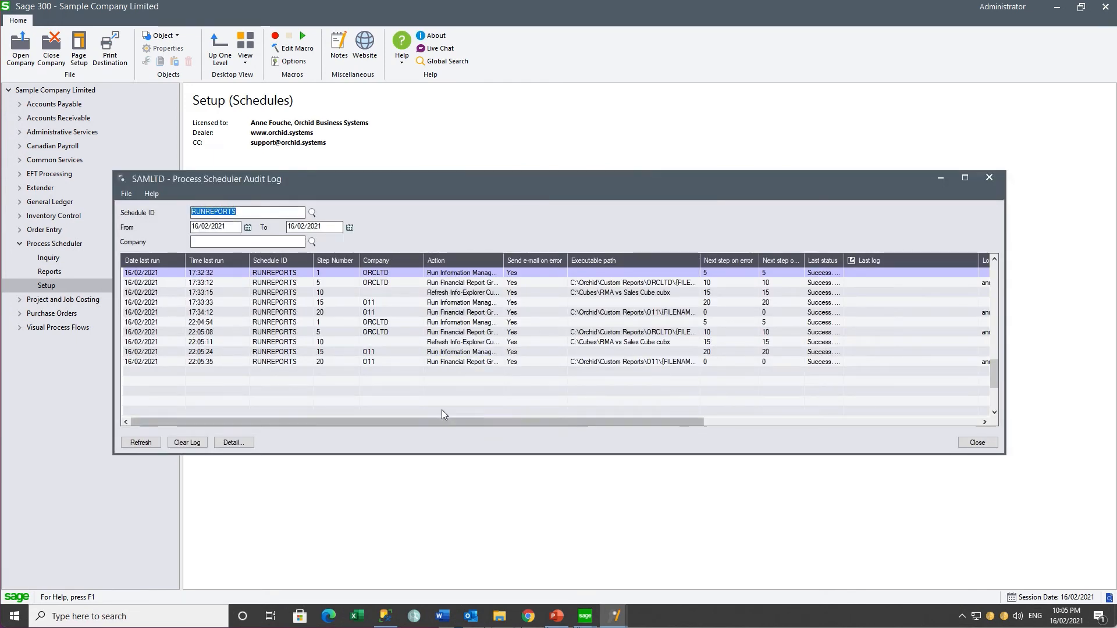
left_click(381, 323)
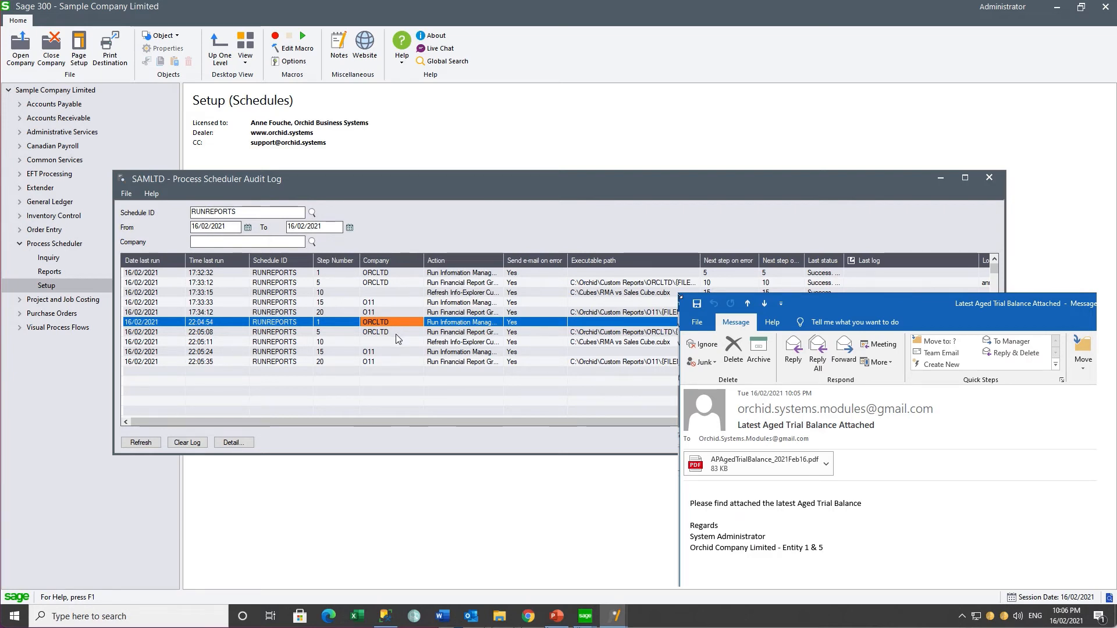
left_click(396, 334)
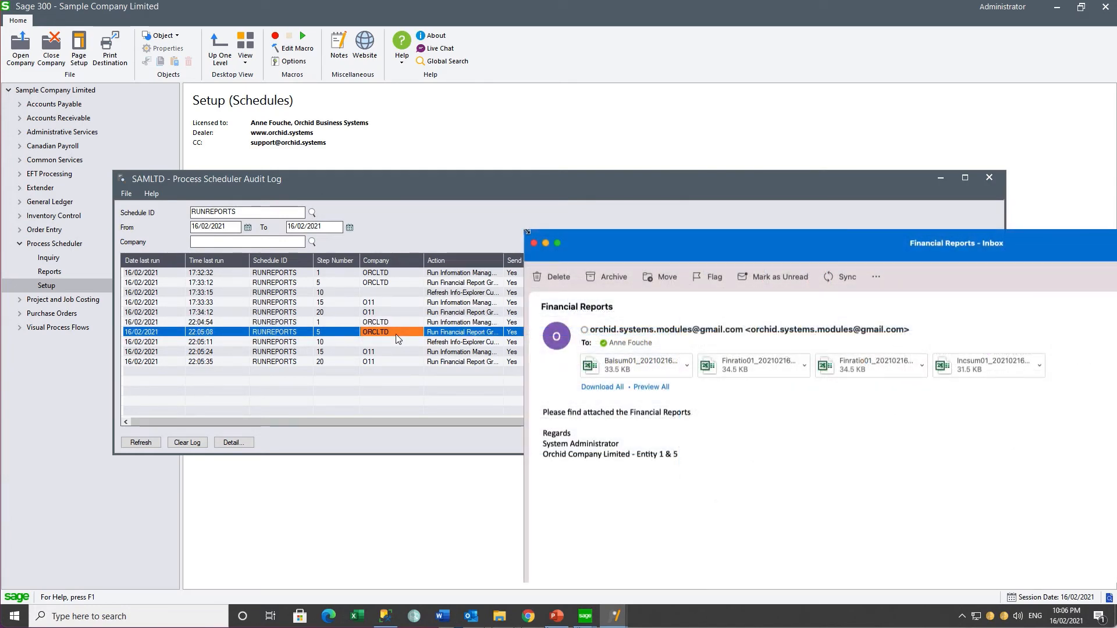
left_click(393, 343)
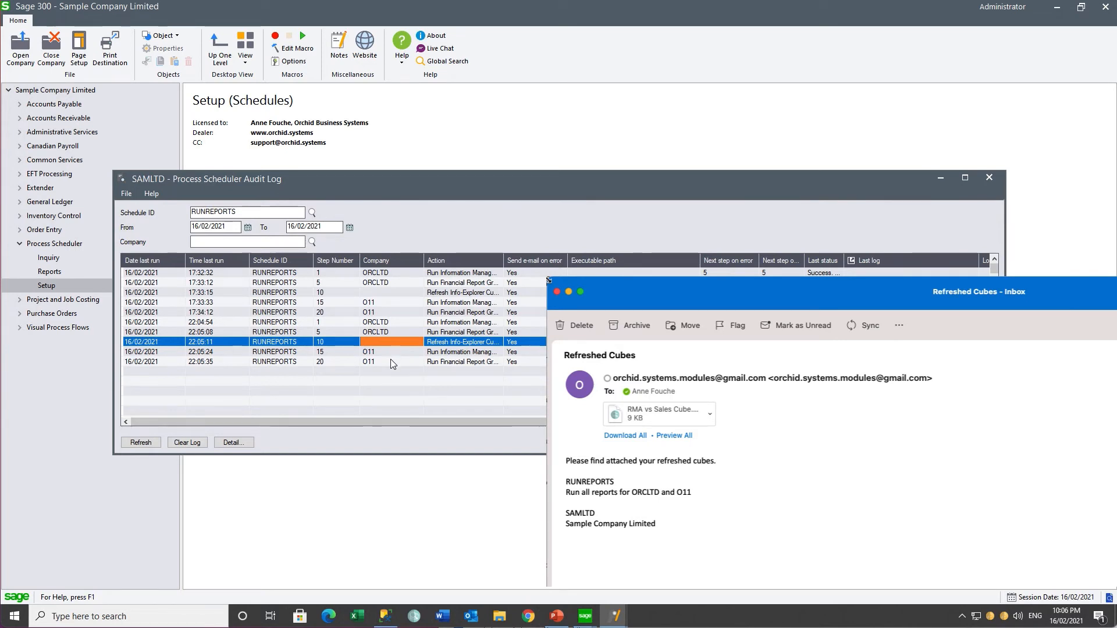
left_click(391, 354)
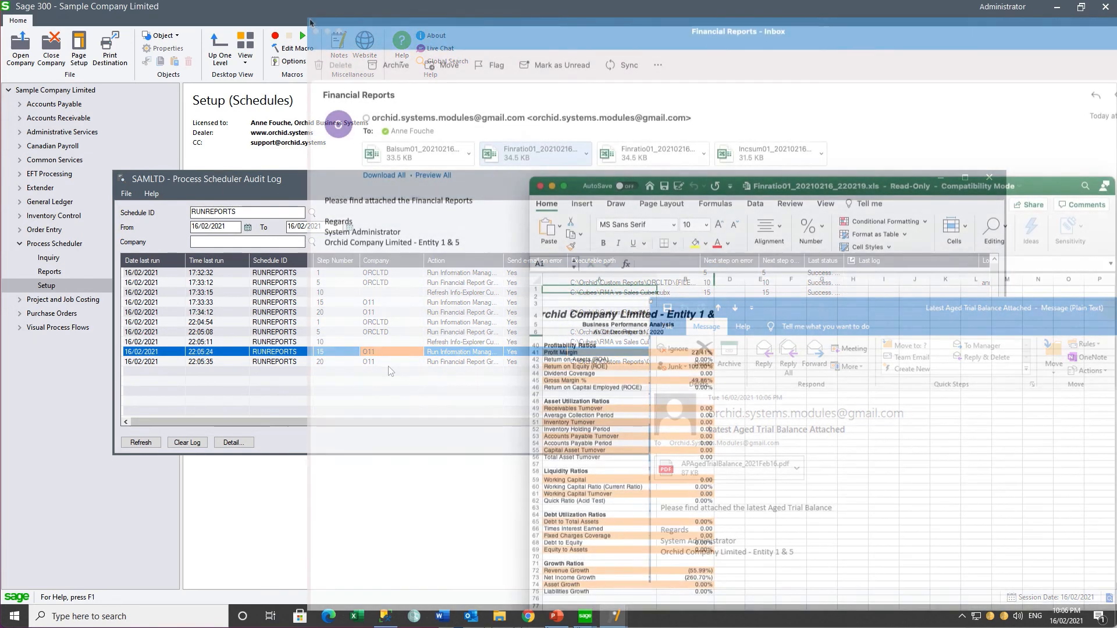
key("Down")
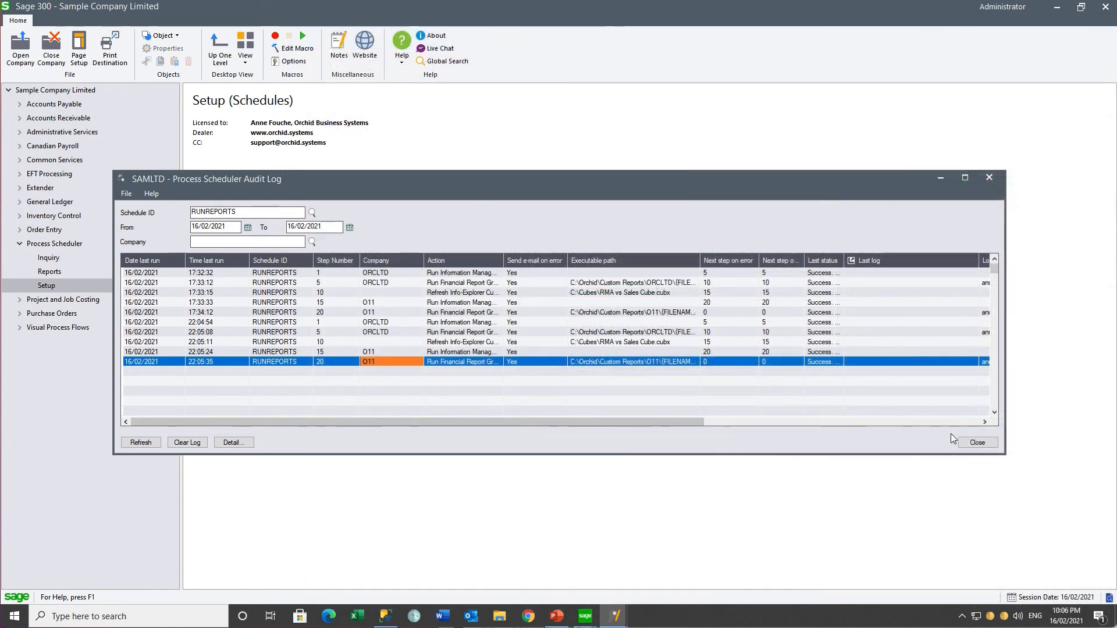
left_click(977, 442)
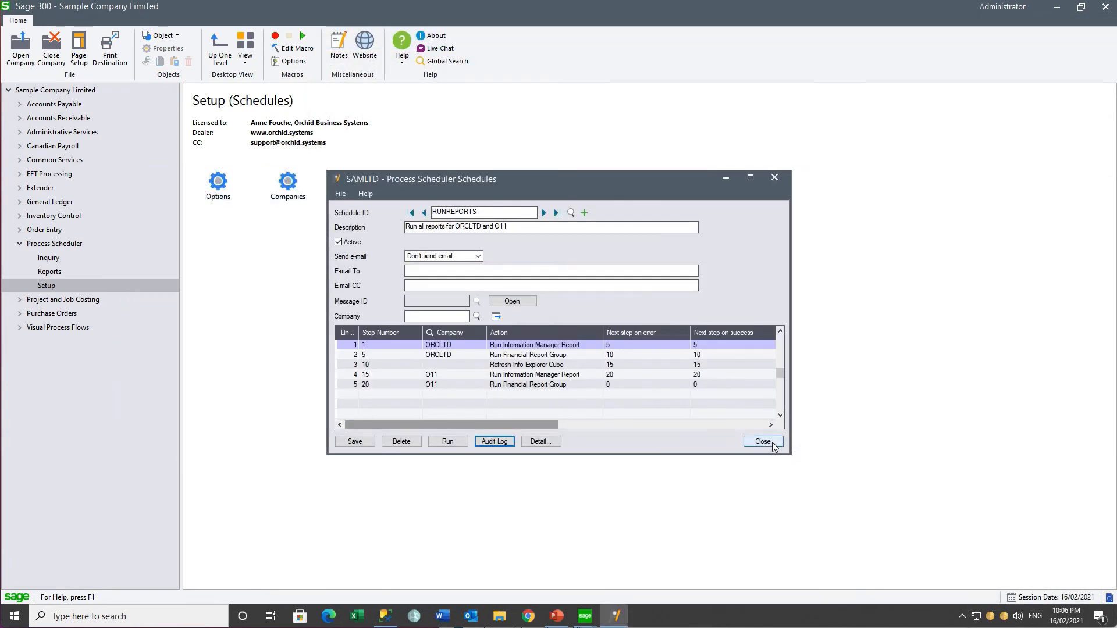
Step: Launch Task Scheduler and create a Run Reports task that runs whether the user is logged on or not
left_click(773, 443)
left_click(131, 621)
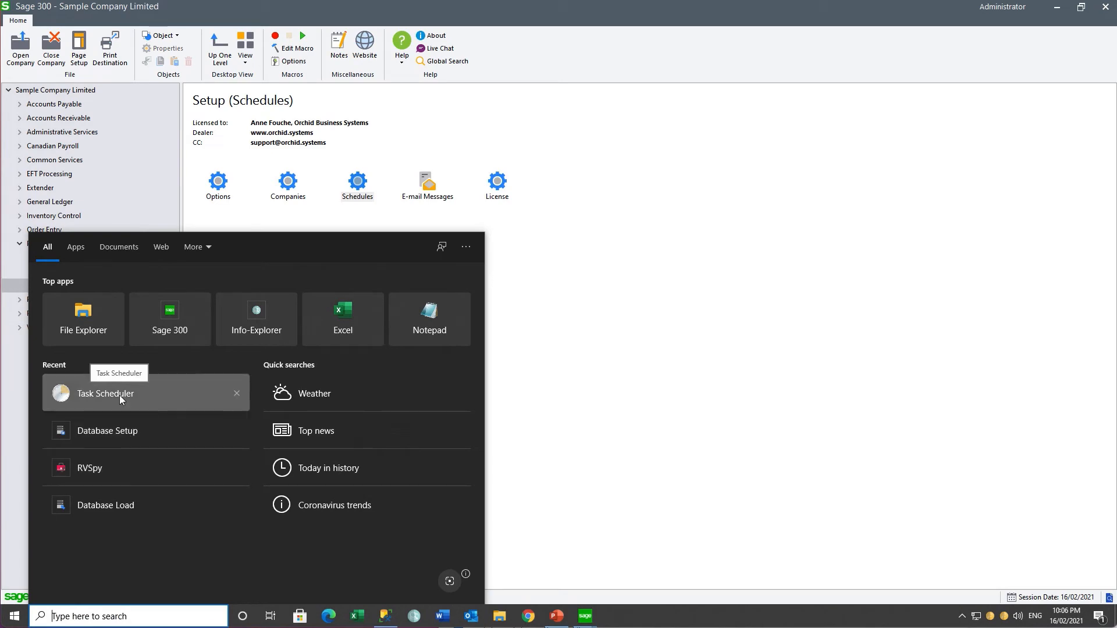
left_click(119, 395)
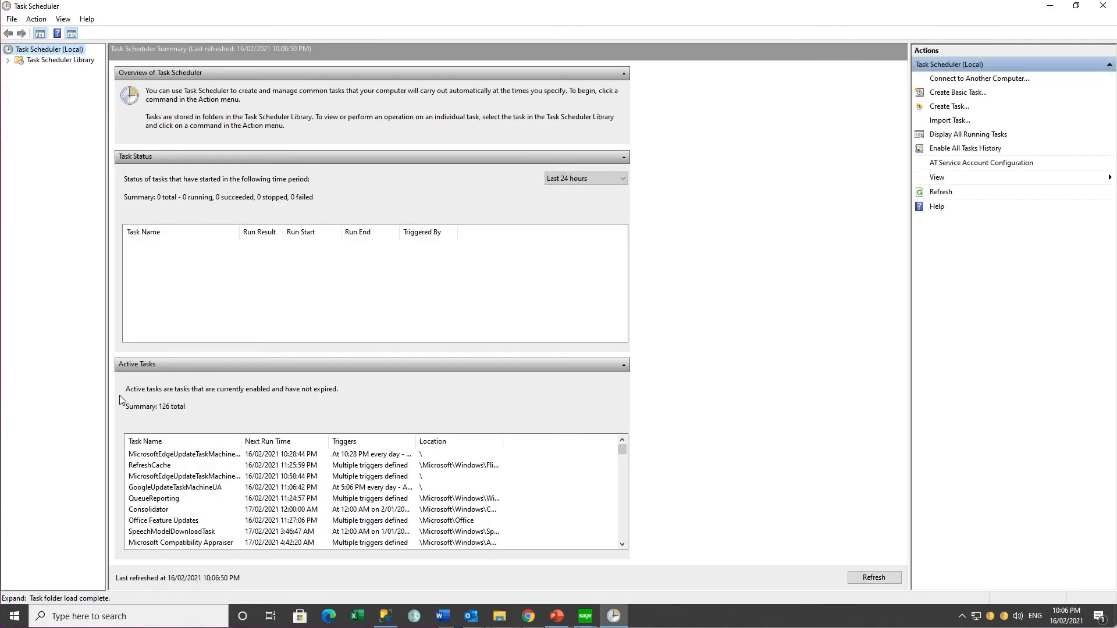
left_click(948, 108)
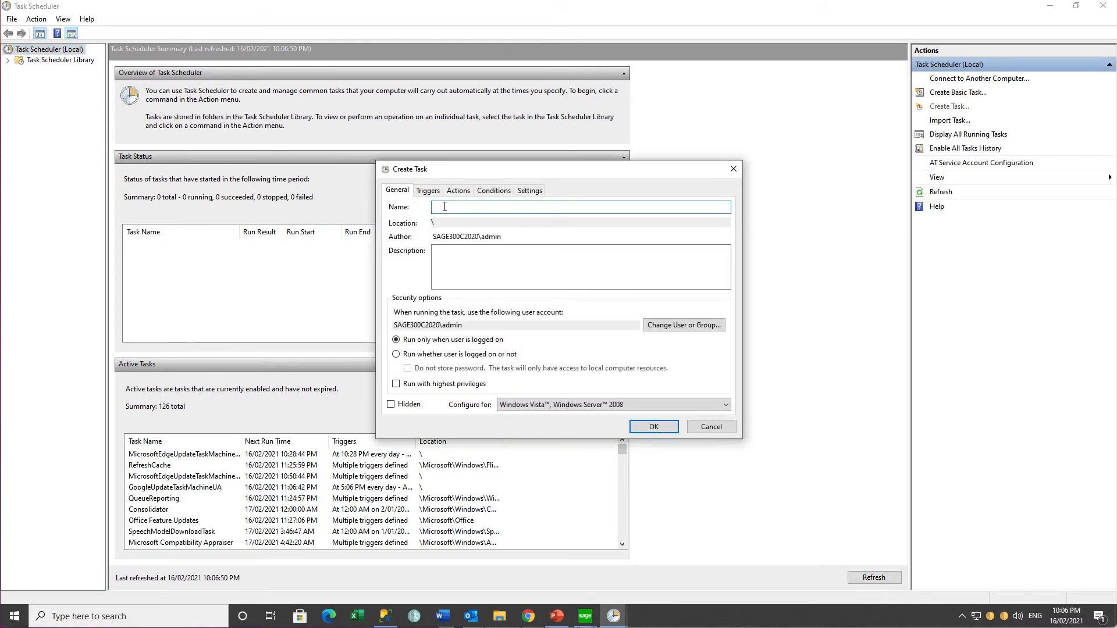
type("Run Reports")
left_click(396, 354)
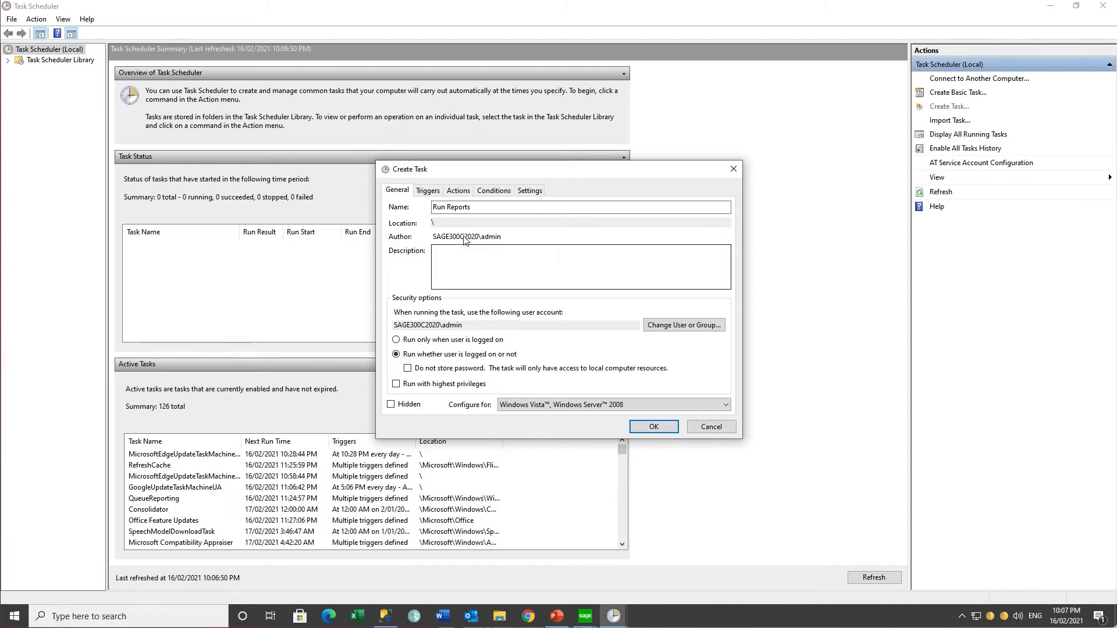
Step: Add a Daily trigger starting at 11:00 PM
left_click(432, 191)
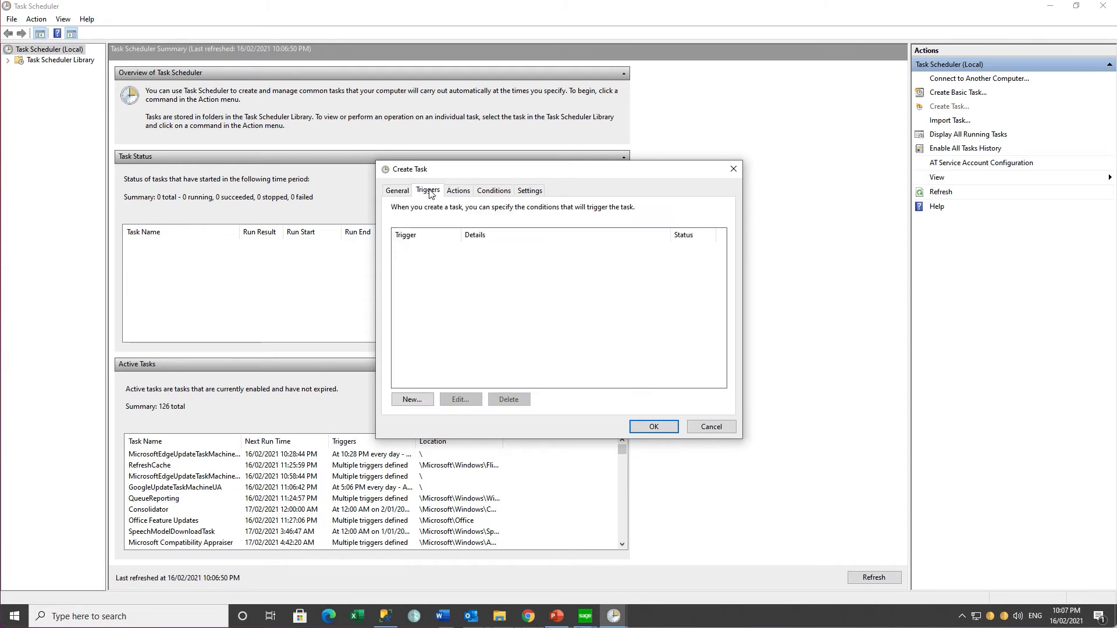
left_click(404, 402)
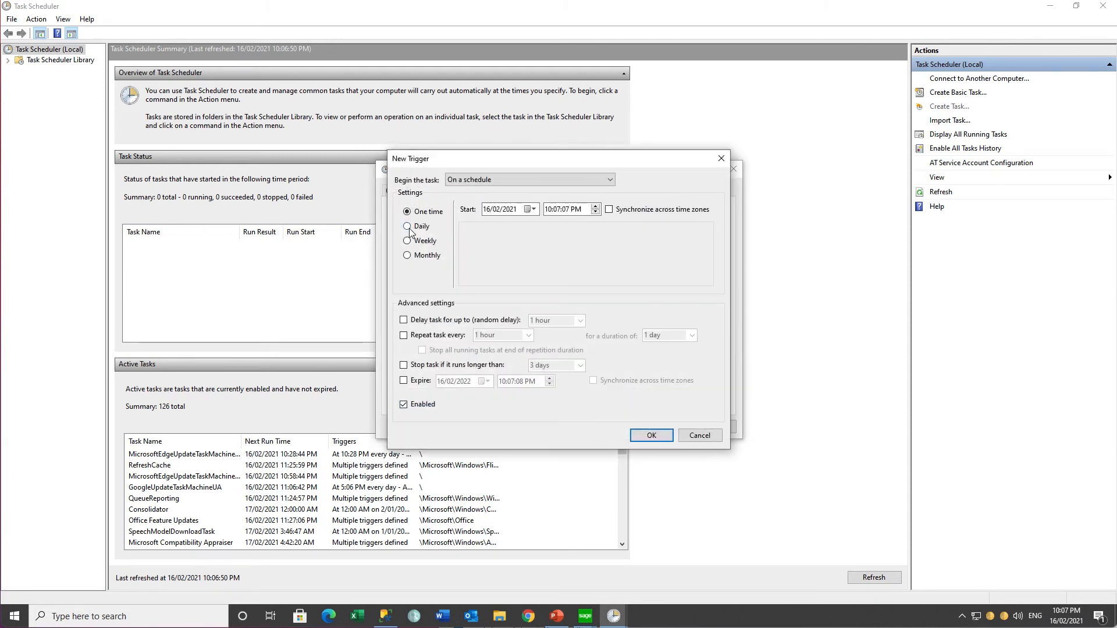
left_click(430, 229)
left_click(549, 211)
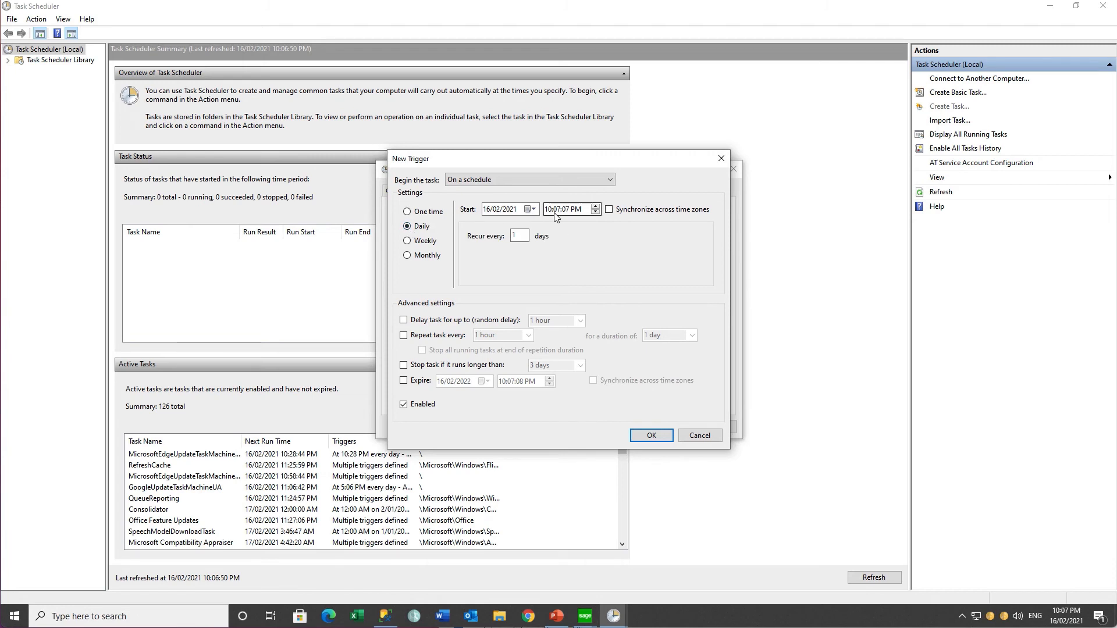
left_click(556, 211)
type("00")
left_click(642, 437)
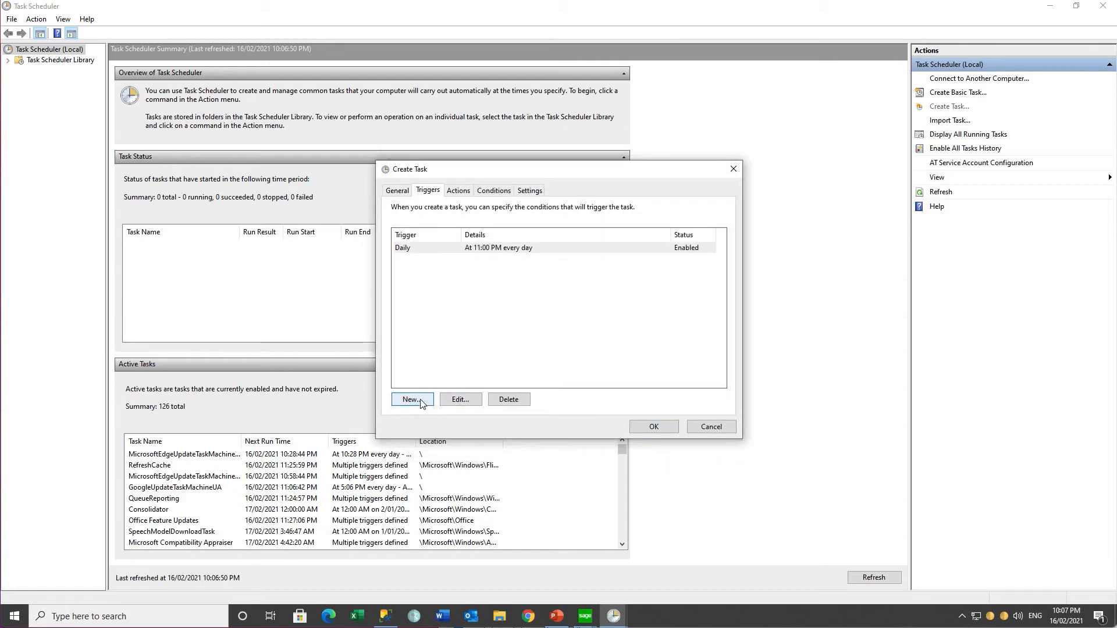
Step: Add an action starting OZIntegrityCheck.exe with the argument RUNREPORTS
left_click(458, 193)
left_click(410, 399)
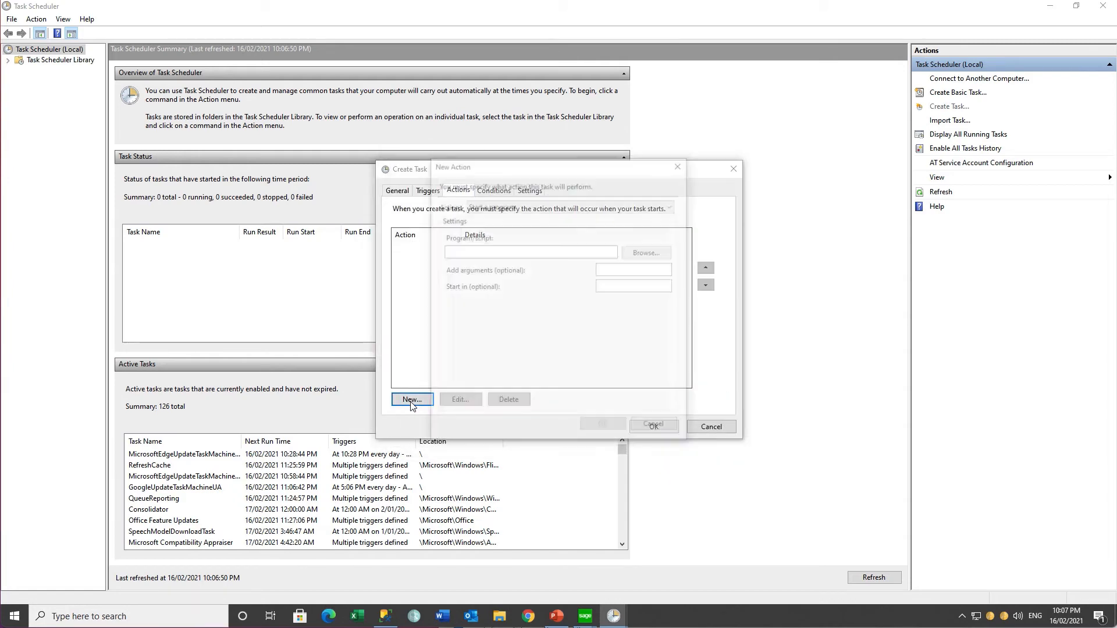
left_click(647, 256)
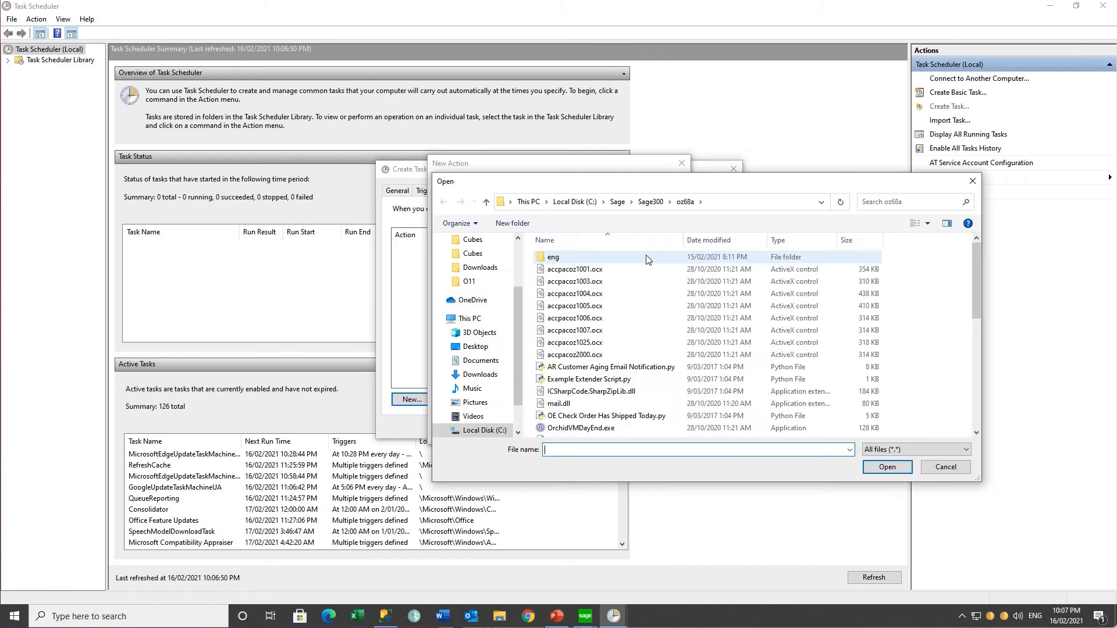
left_click(975, 423)
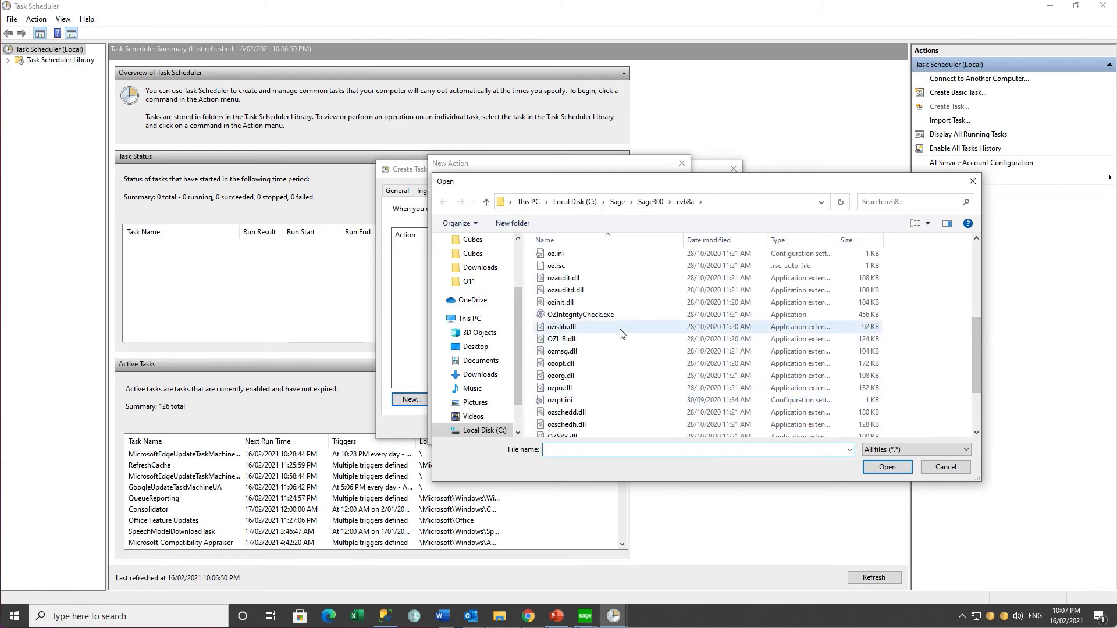
left_click(580, 314)
left_click(889, 473)
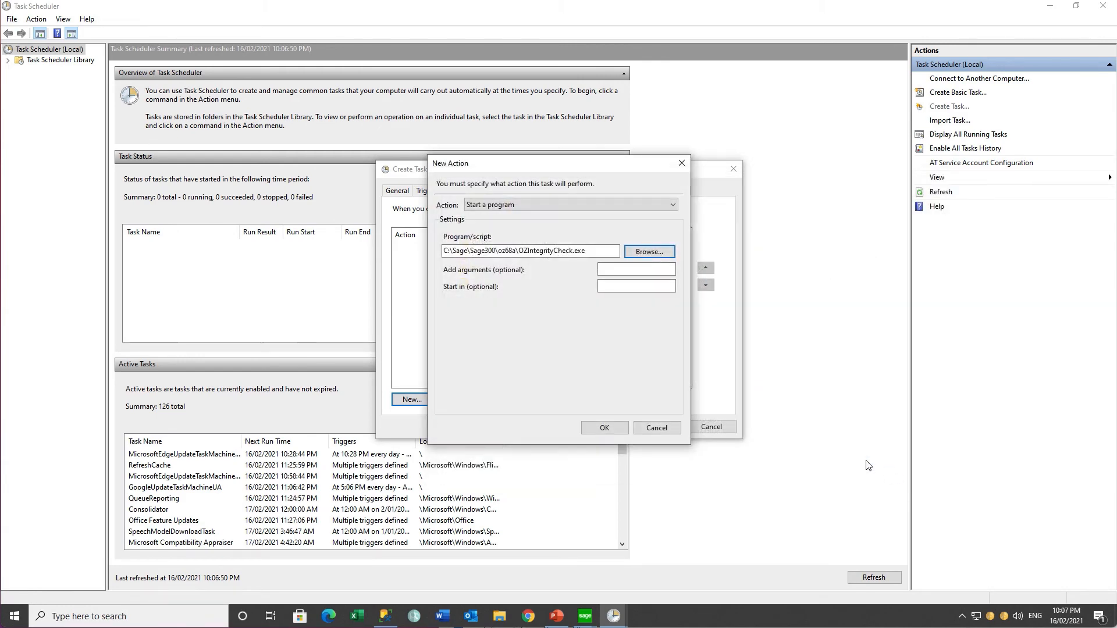
left_click(627, 272)
type("RUNREPORTS")
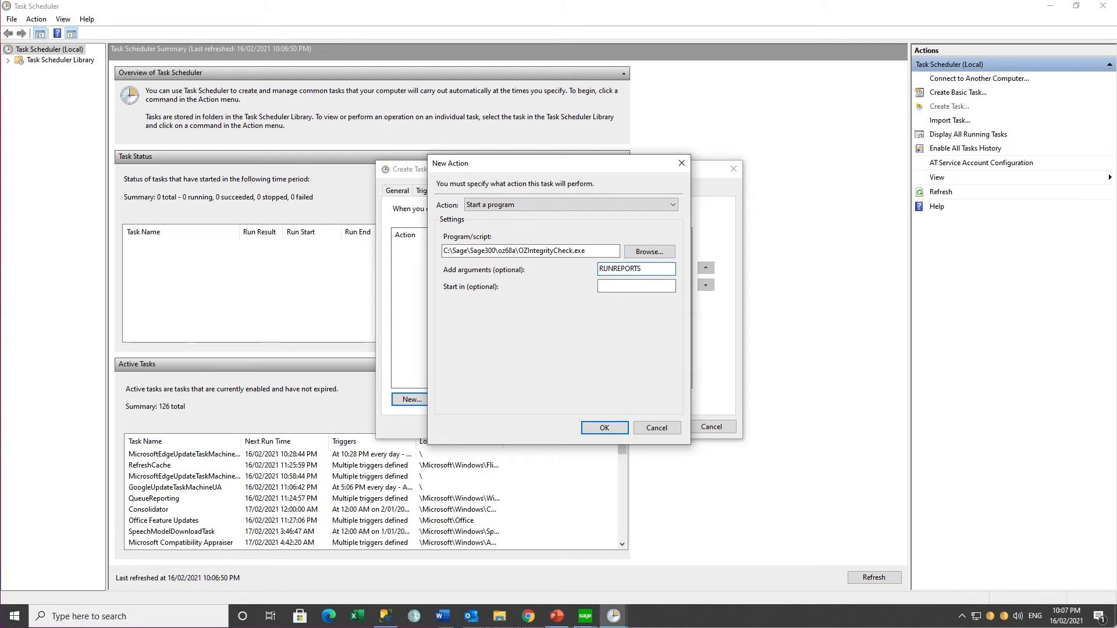
left_click(603, 429)
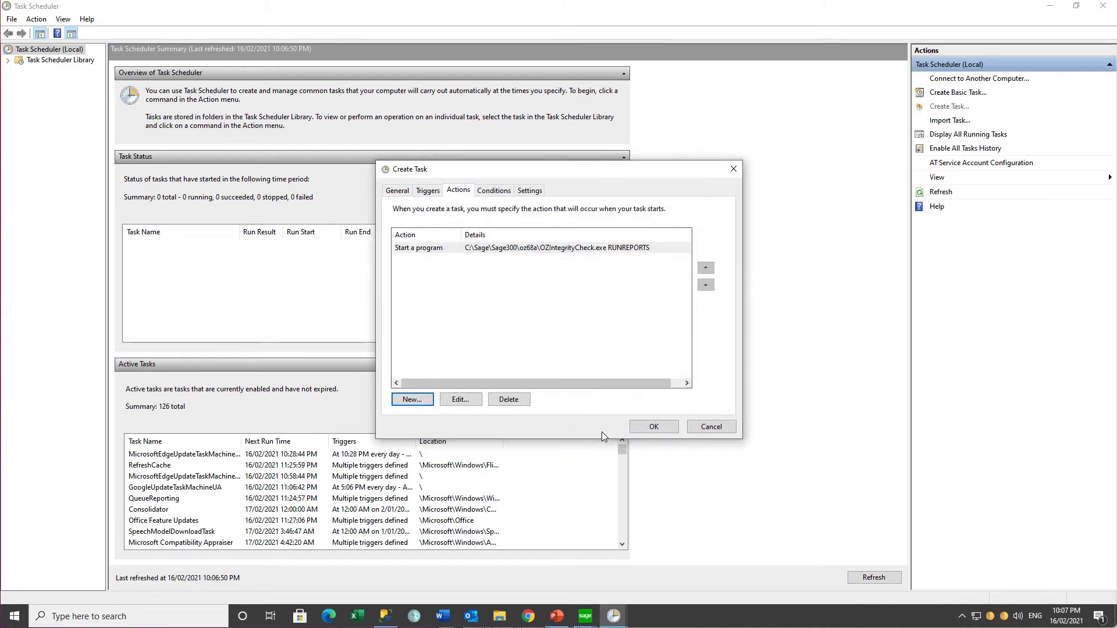
Step: Save the Run Reports task, entering the account password when asked
left_click(662, 429)
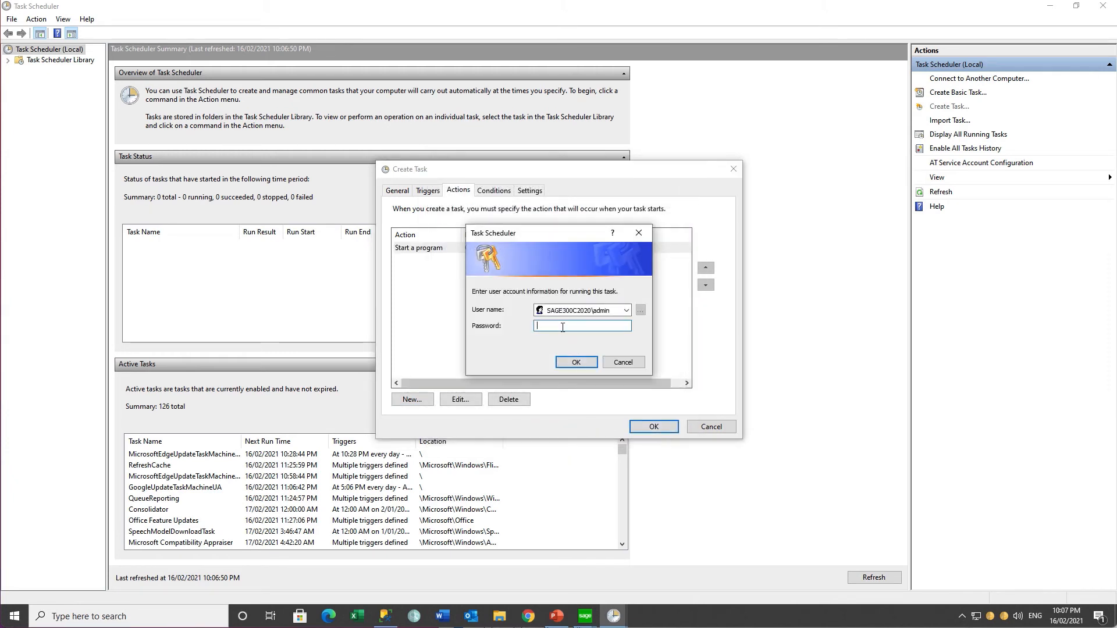
type("••••••••")
left_click(575, 361)
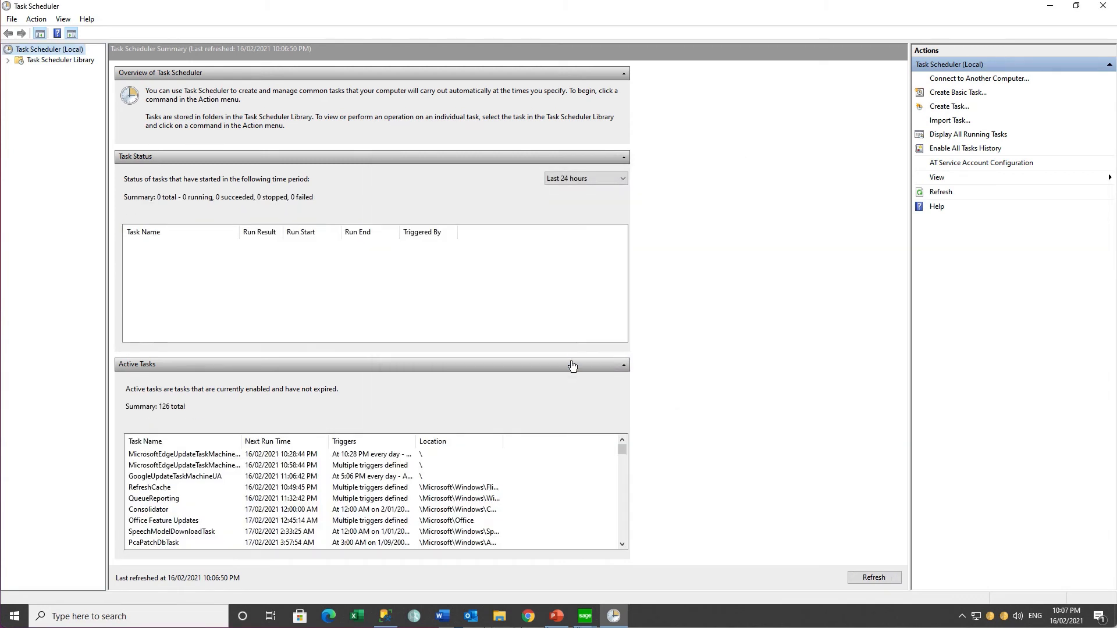
Step: Verify the Run Reports task is listed in Task Scheduler Library
left_click(8, 60)
left_click(18, 70)
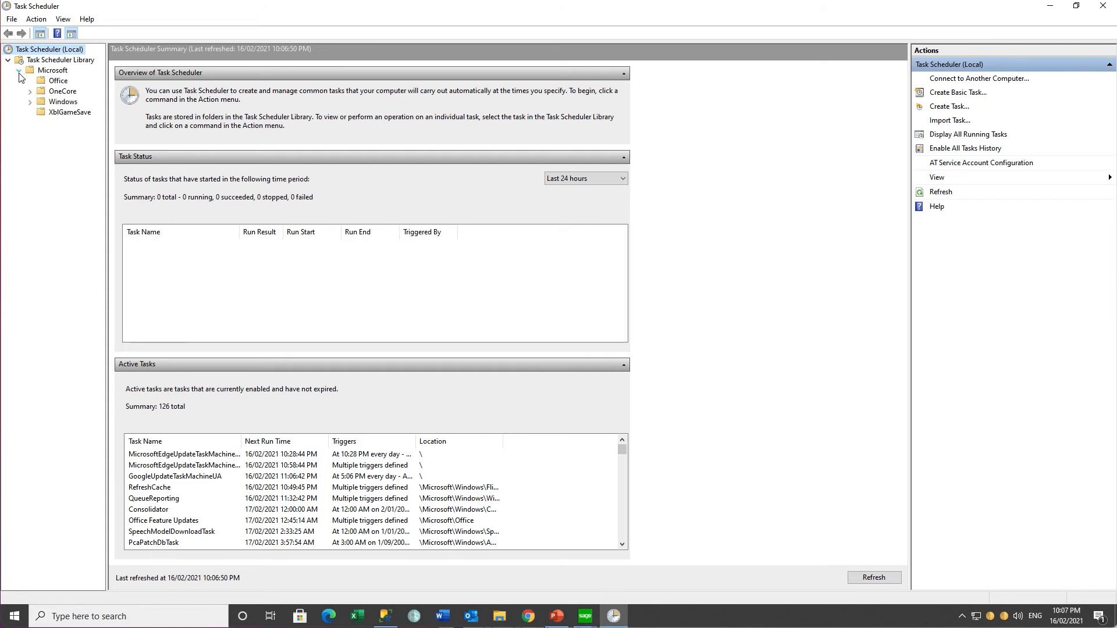
left_click(61, 60)
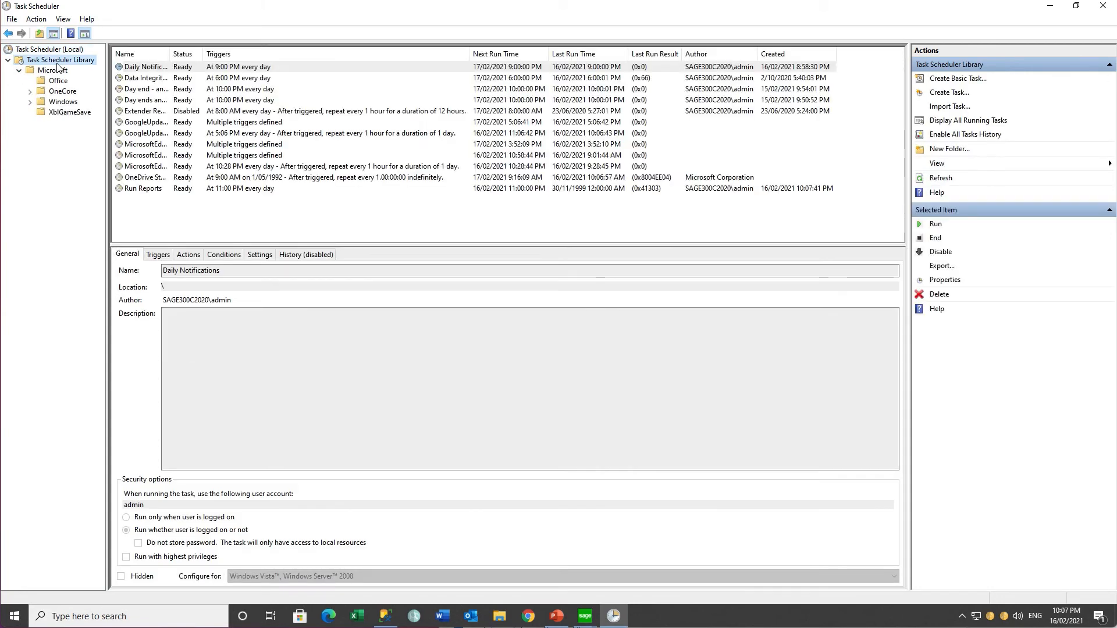
left_click(143, 189)
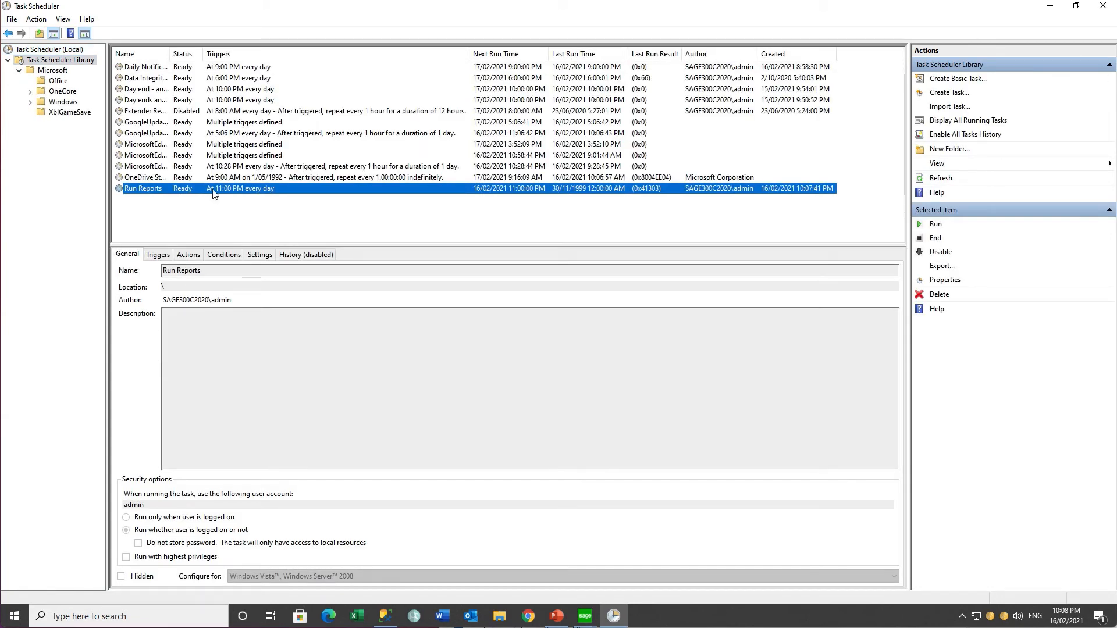
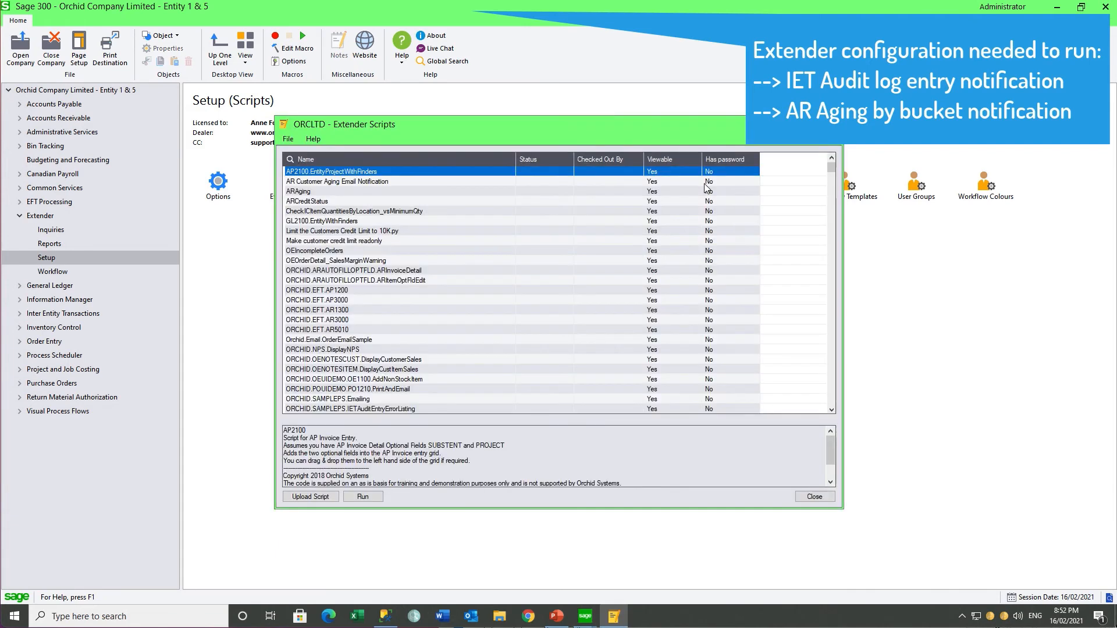
Step: Read the IETAuditEntryErrorListing and RunARAging script notes, then close the Extender Scripts list
left_click(421, 409)
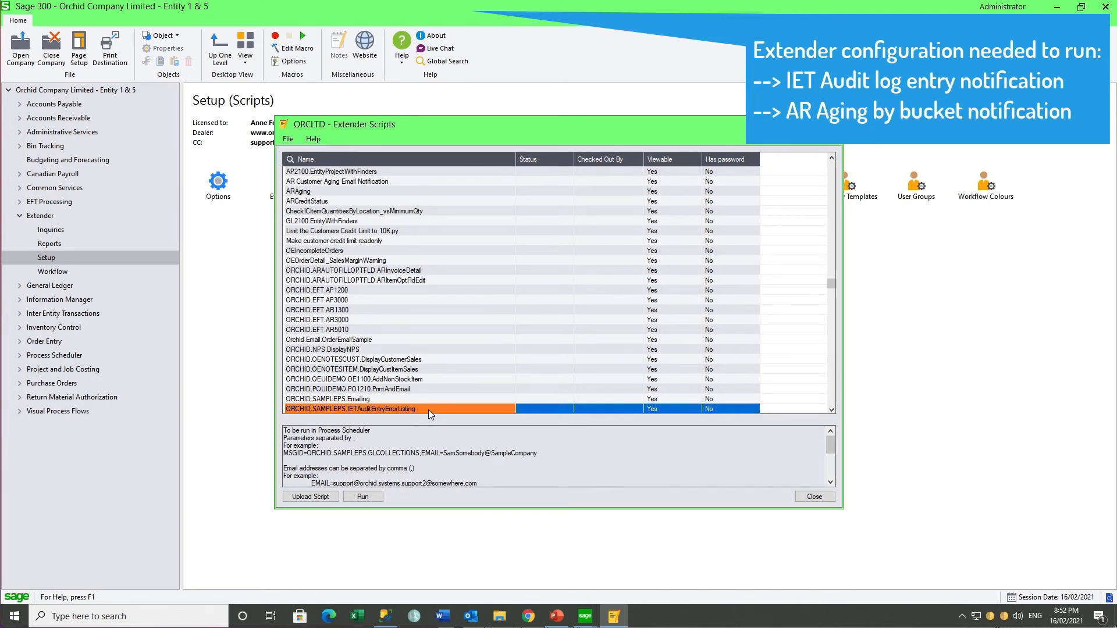
left_click(831, 411)
left_click(832, 411)
left_click(832, 411)
left_click(831, 411)
left_click(831, 412)
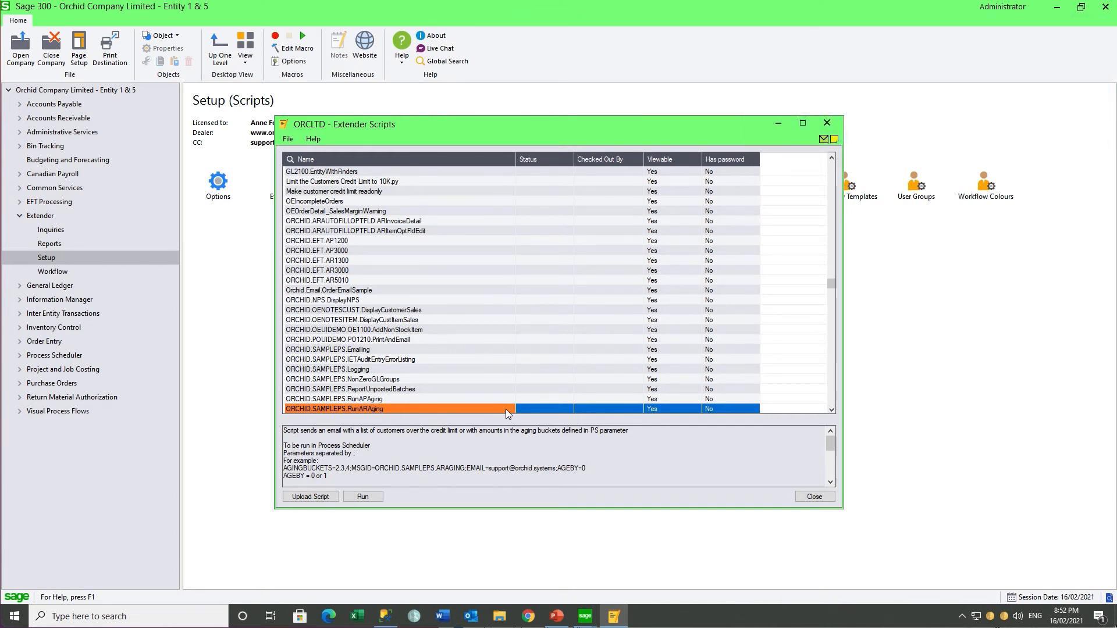
left_click(826, 122)
left_click(583, 619)
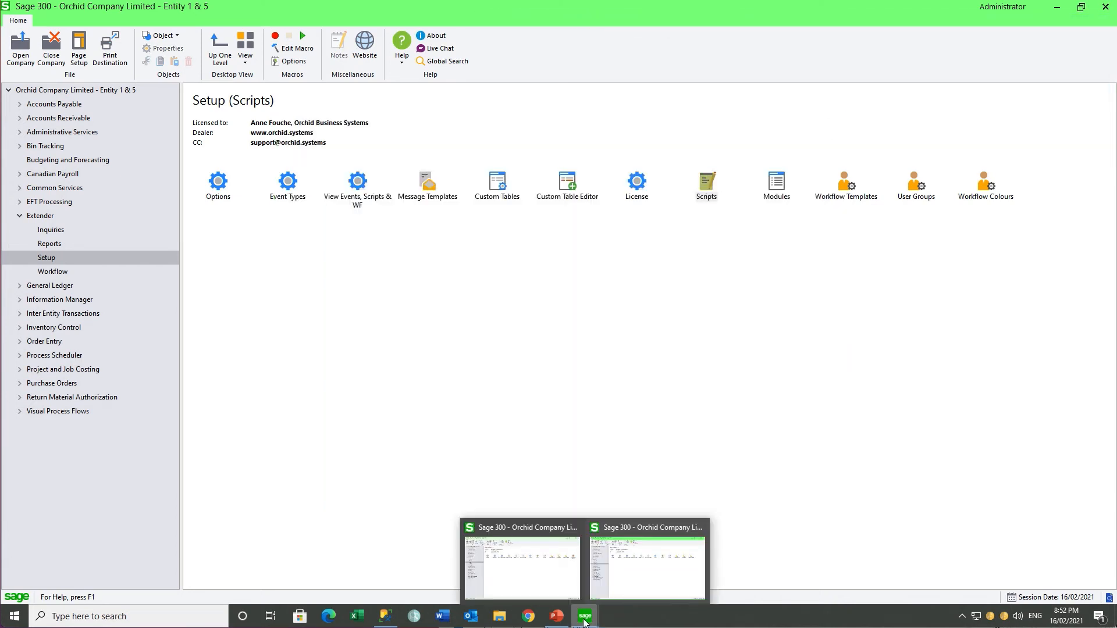
Step: Switch to the other company window and review the E-mail tab of Extender Options
left_click(531, 581)
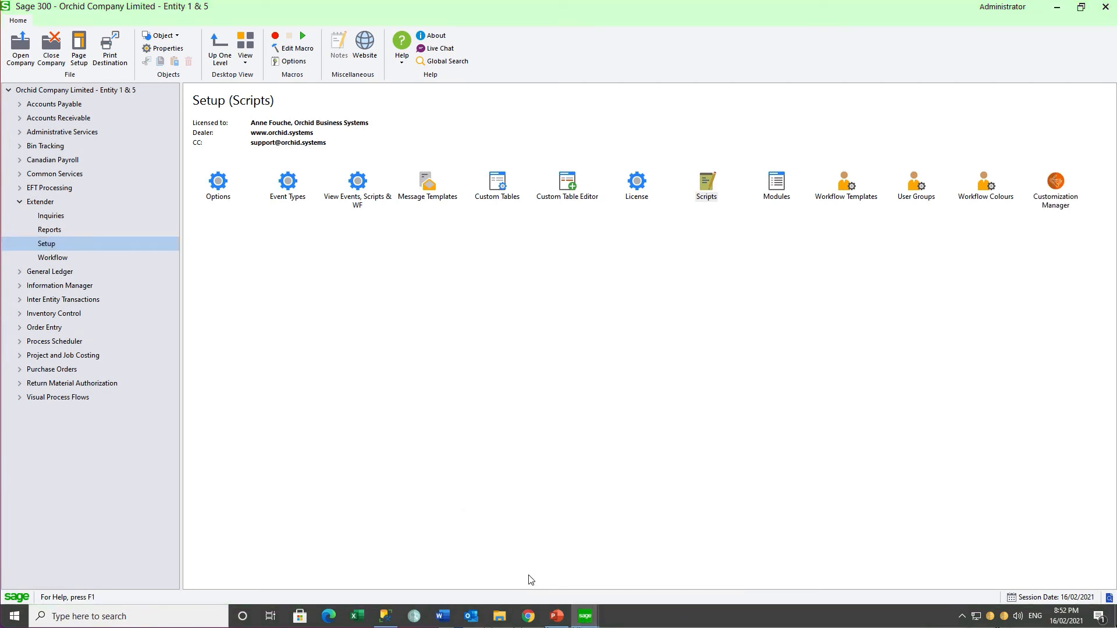
double_click(223, 186)
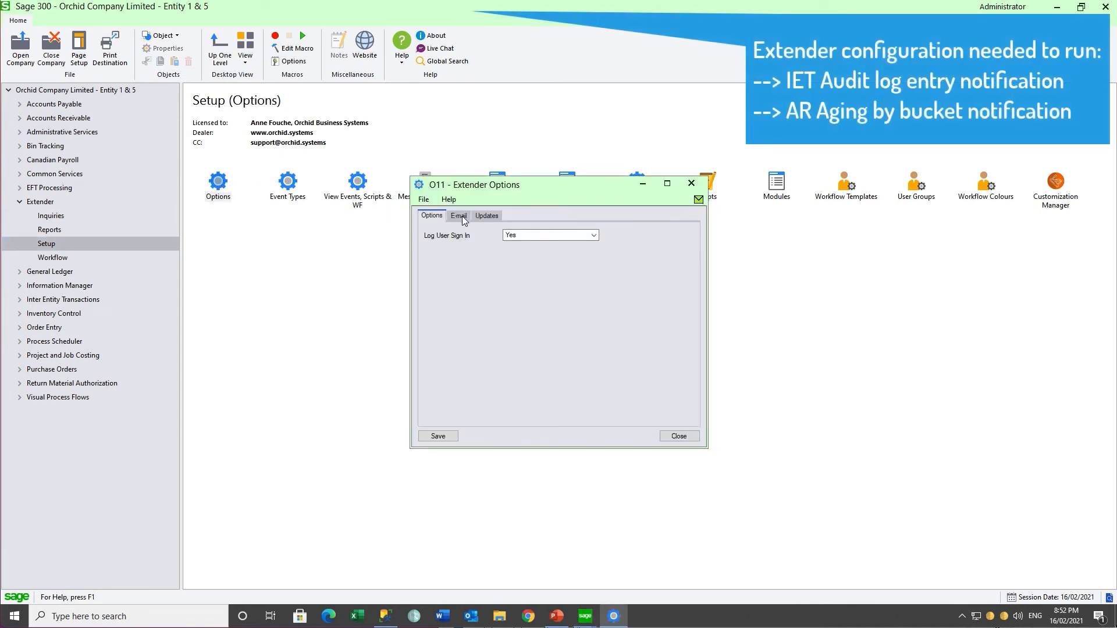
left_click(461, 216)
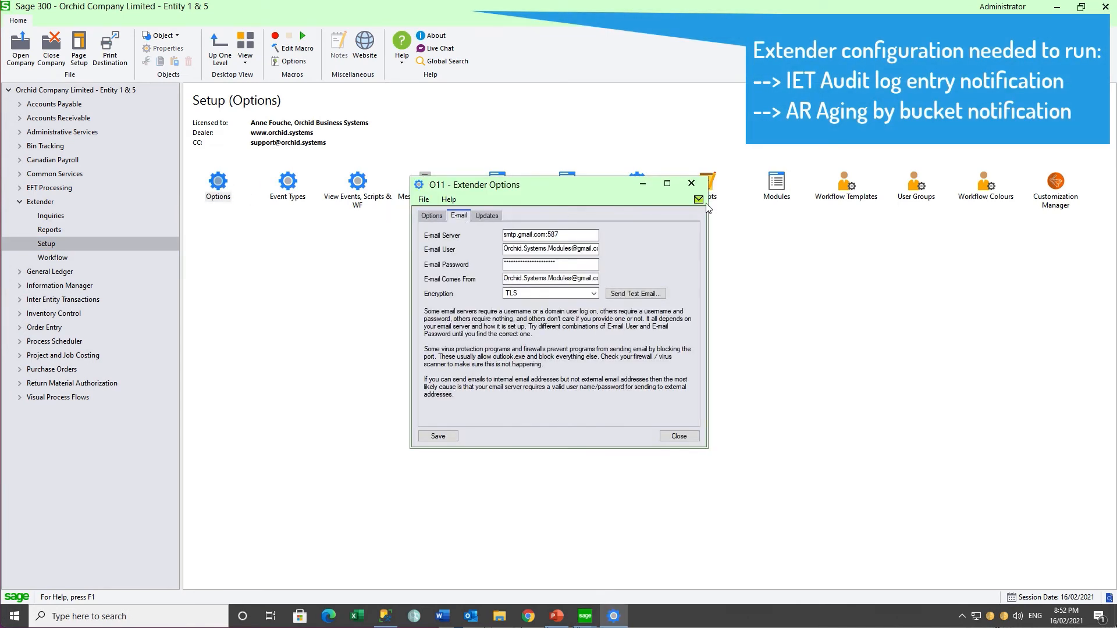
left_click(693, 185)
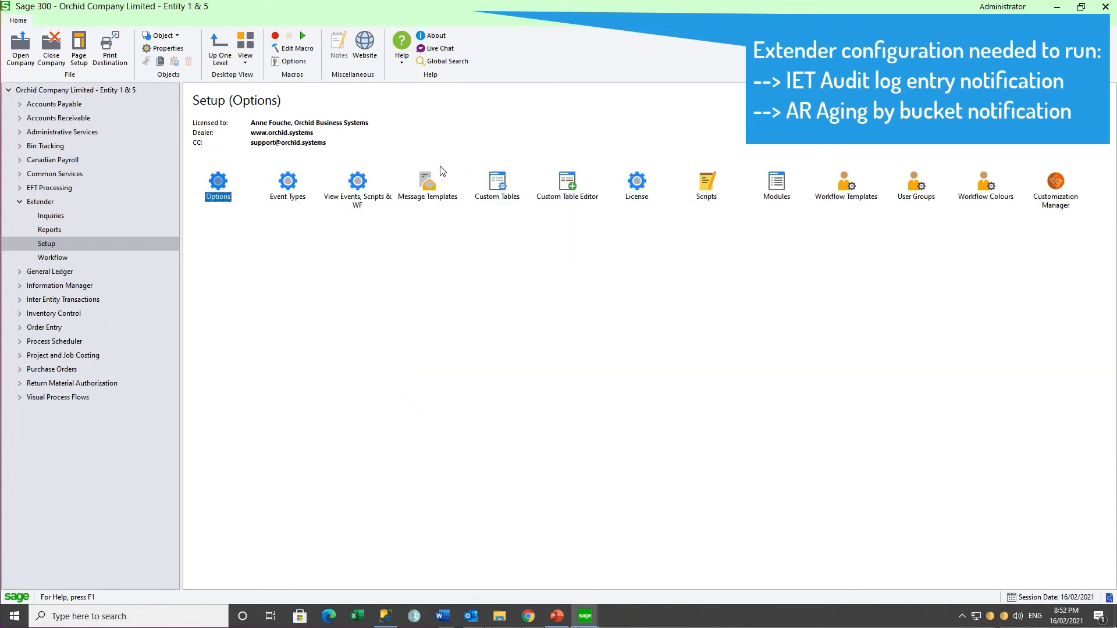
Step: Look up the ARAGING message template (subject AR Aging Notification) and close it
double_click(427, 184)
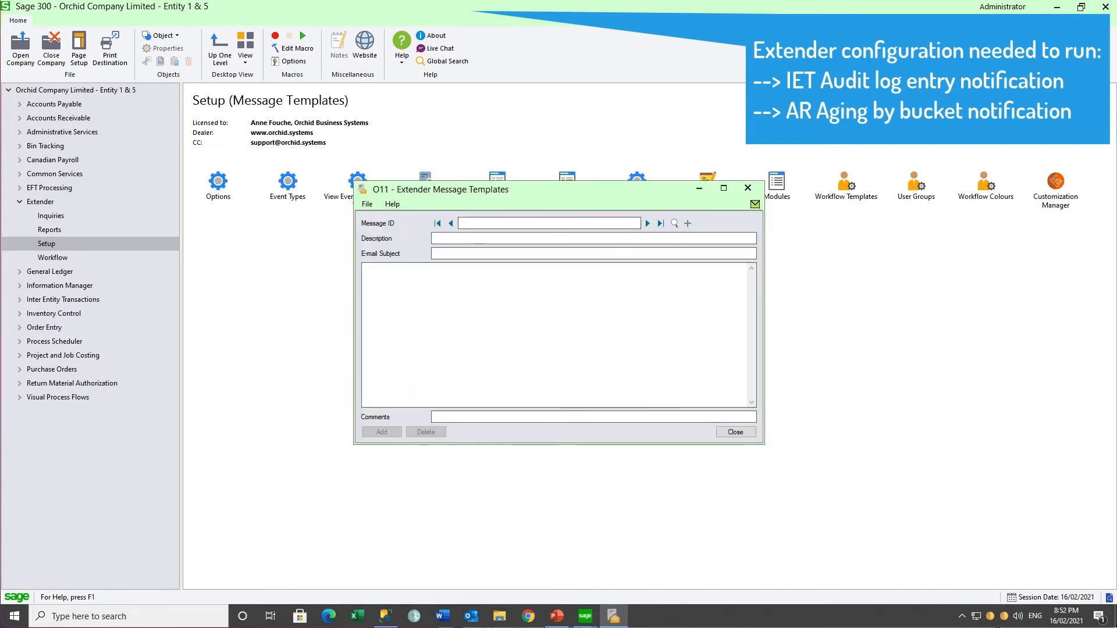
type("AR")
left_click(674, 223)
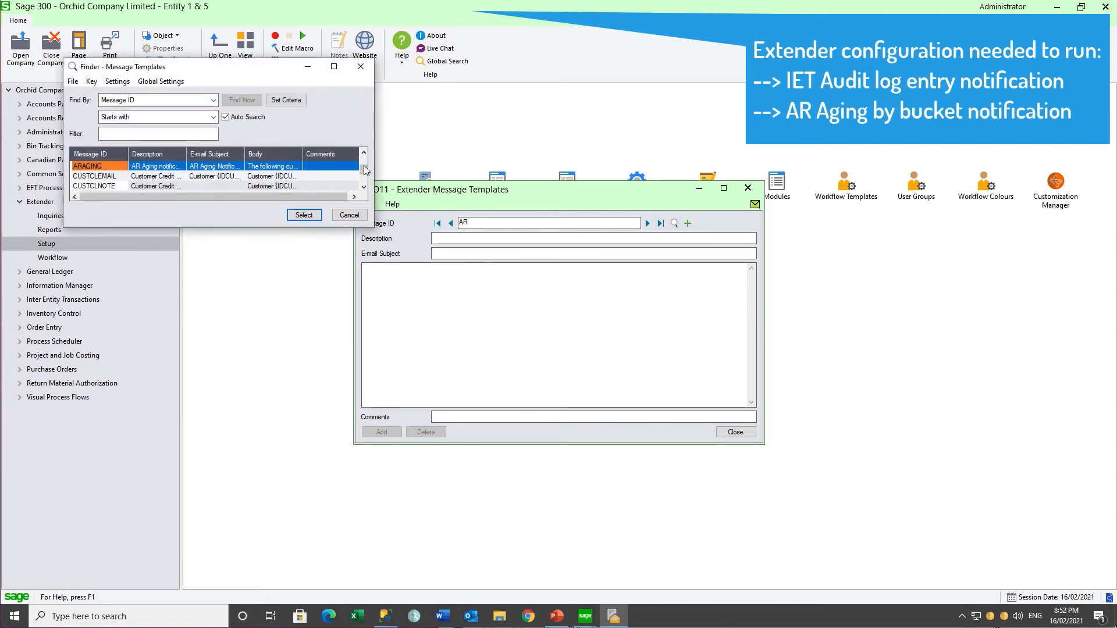
left_click(303, 215)
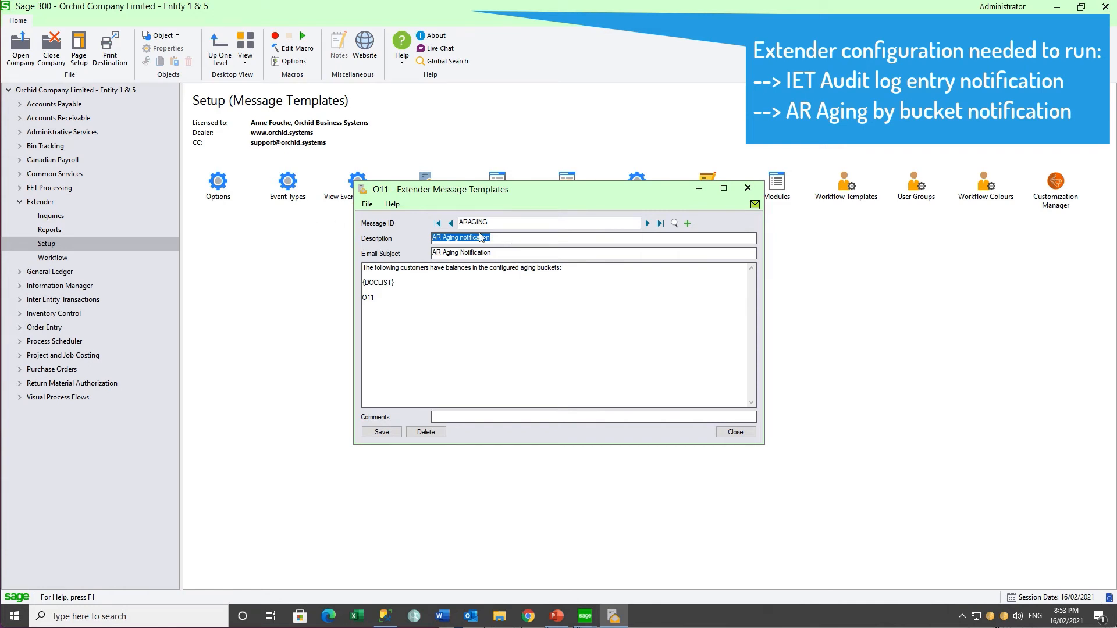
left_click(748, 188)
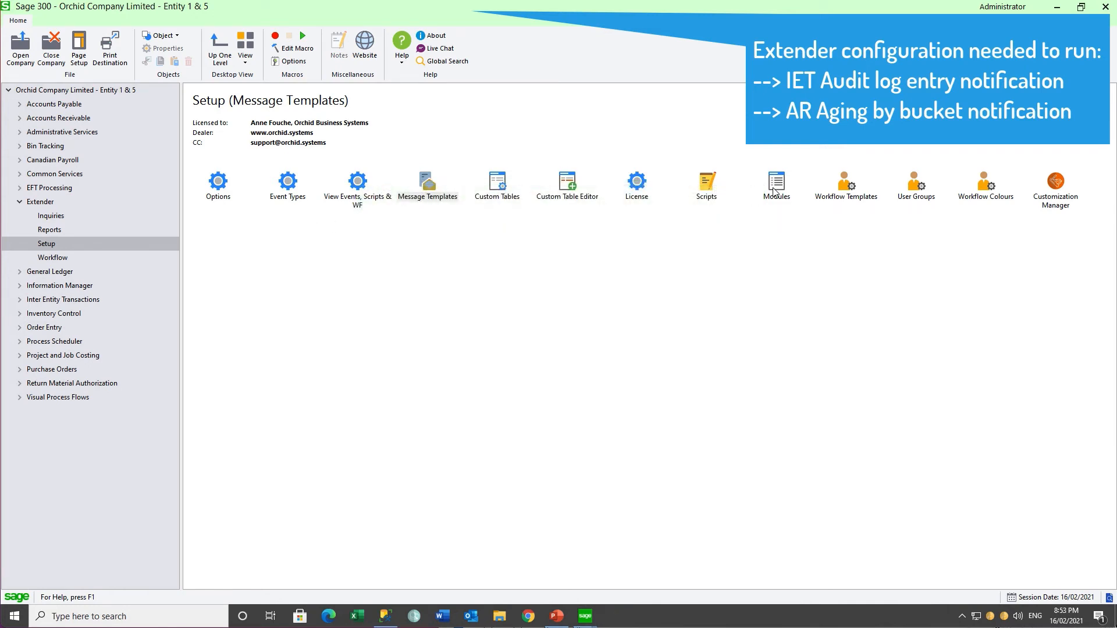
Step: Confirm IETAuditEntryErrorListing and RunARAging are listed in Extender Scripts
double_click(711, 188)
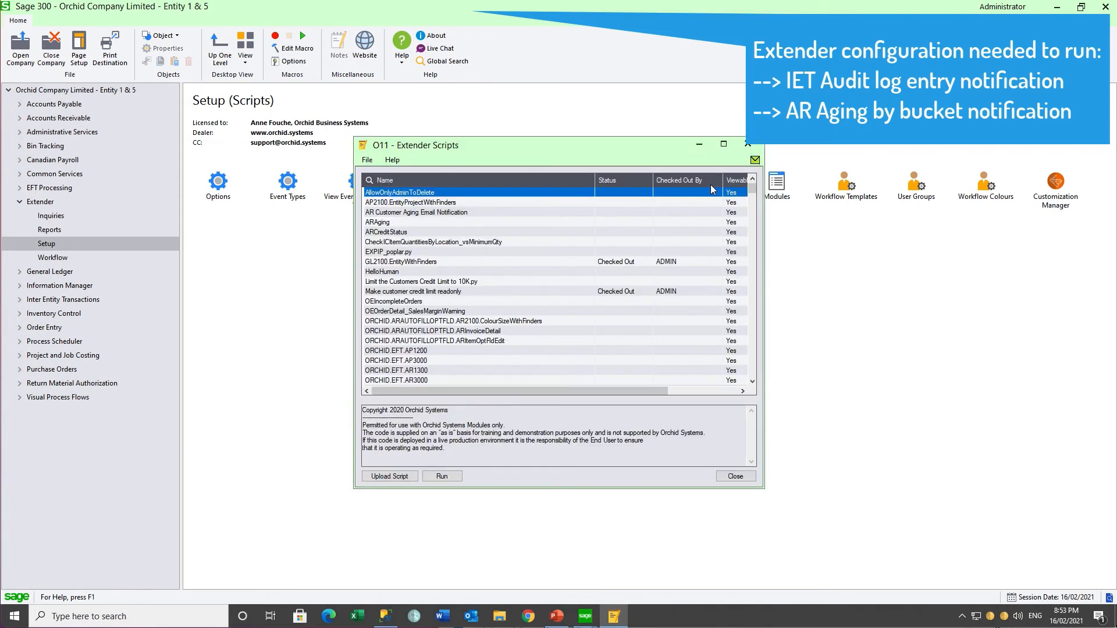
key("p")
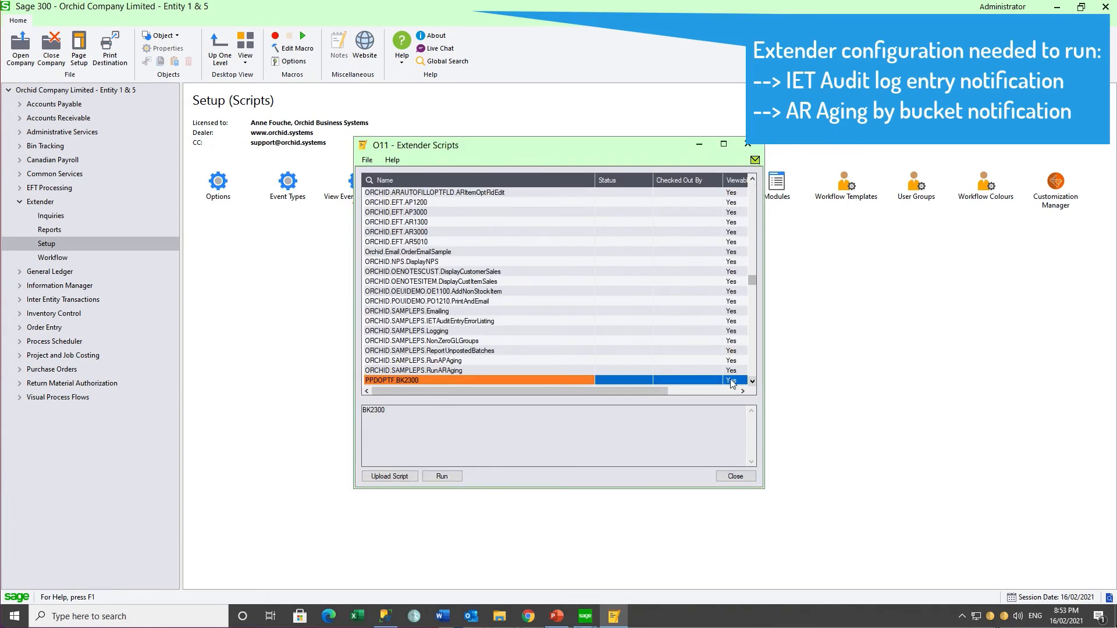
left_click(497, 322)
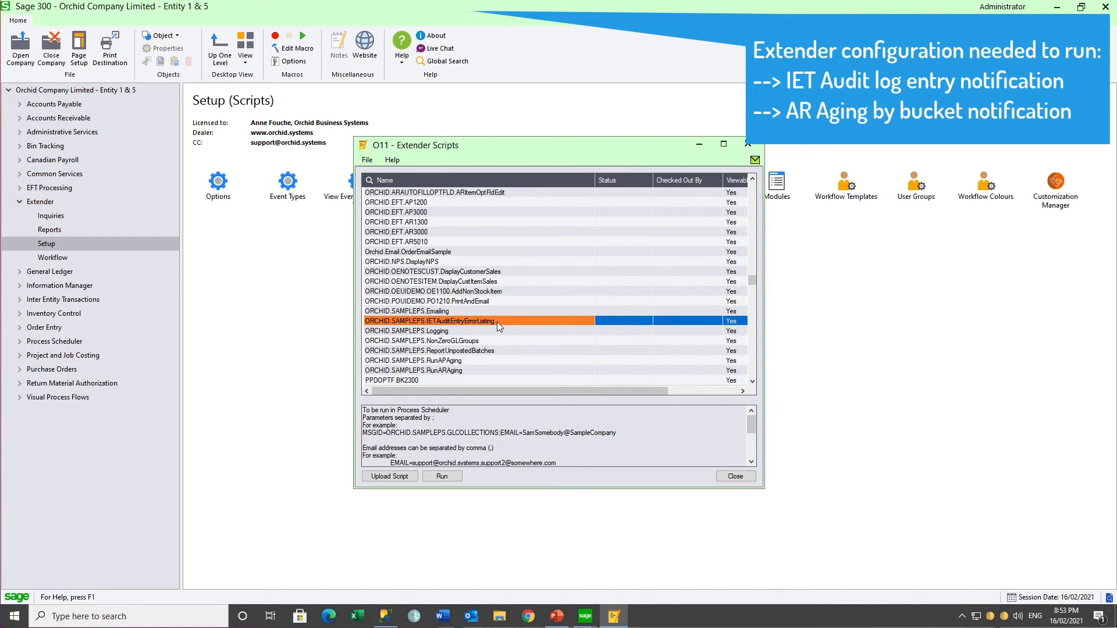
left_click(469, 371)
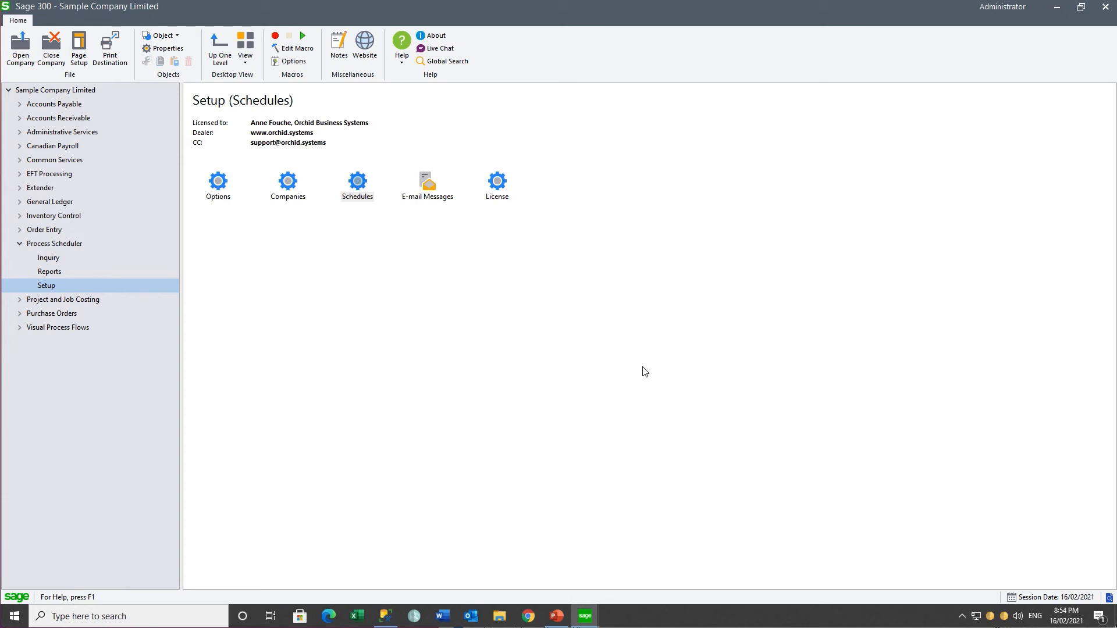
double_click(219, 183)
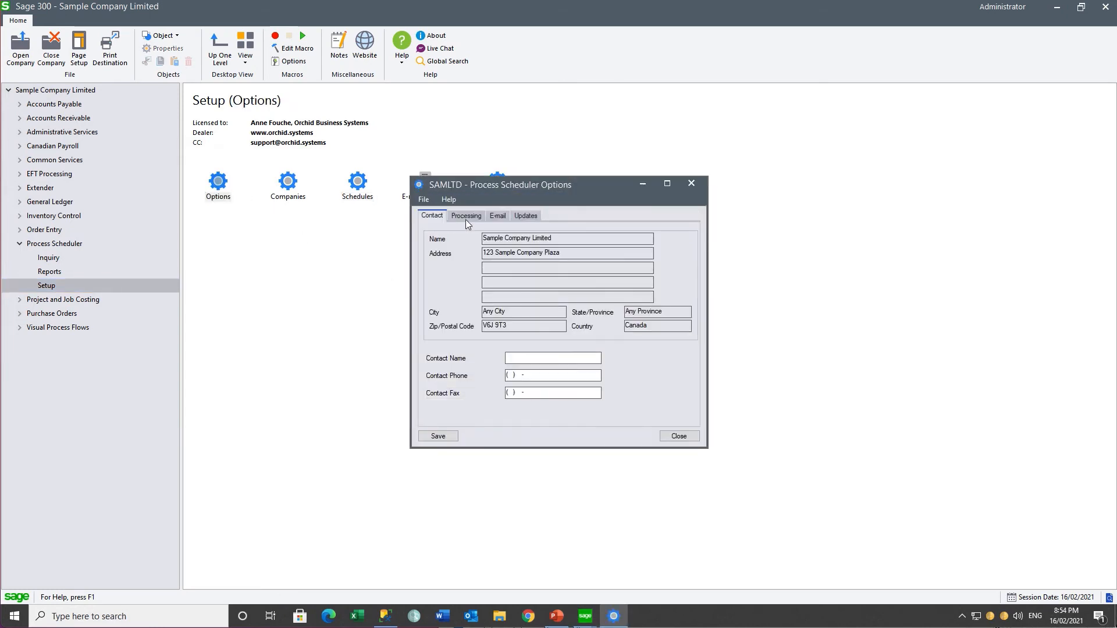
left_click(466, 217)
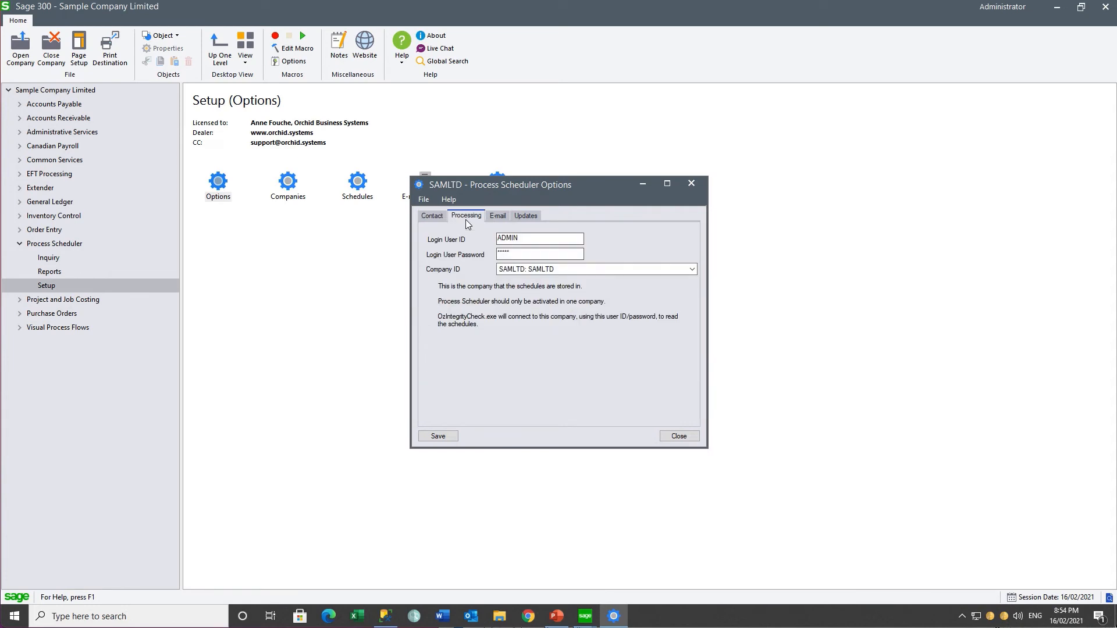
left_click(499, 217)
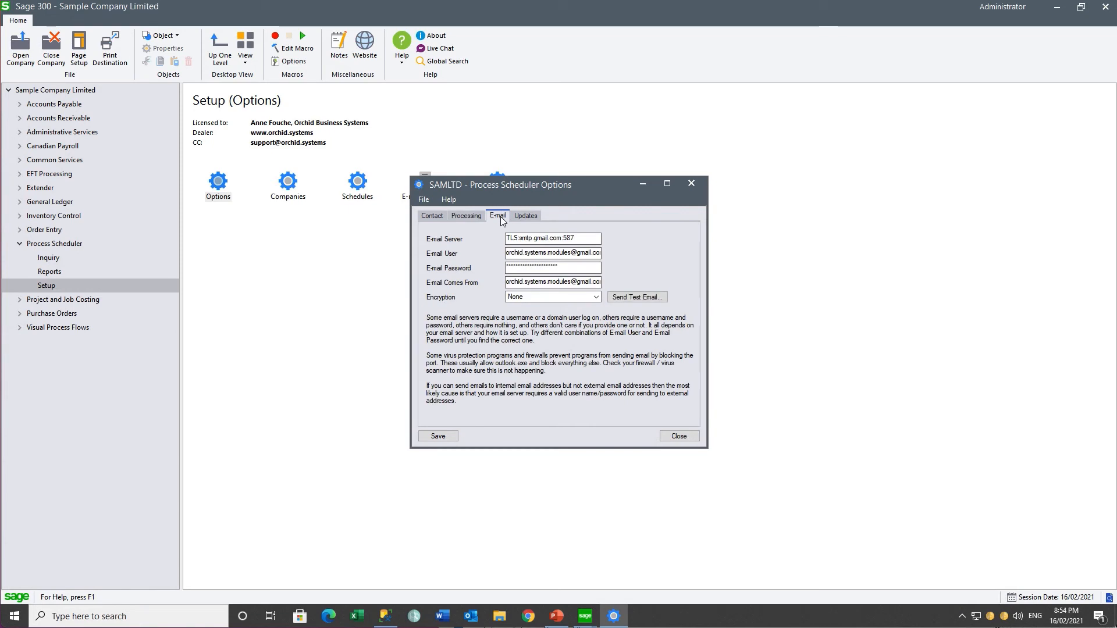
left_click(691, 183)
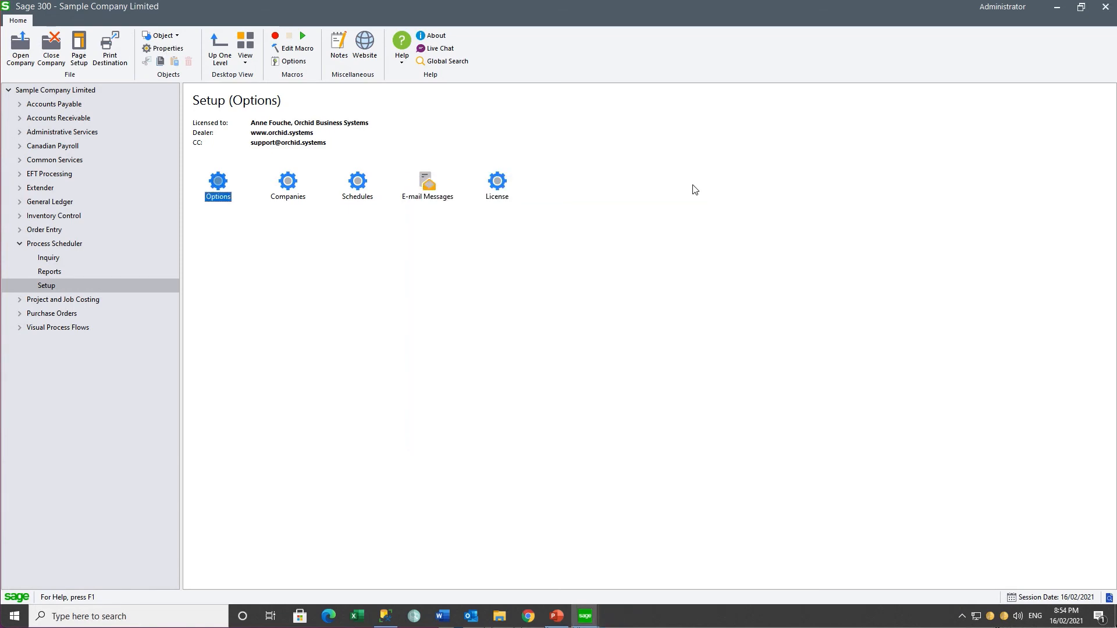
double_click(286, 184)
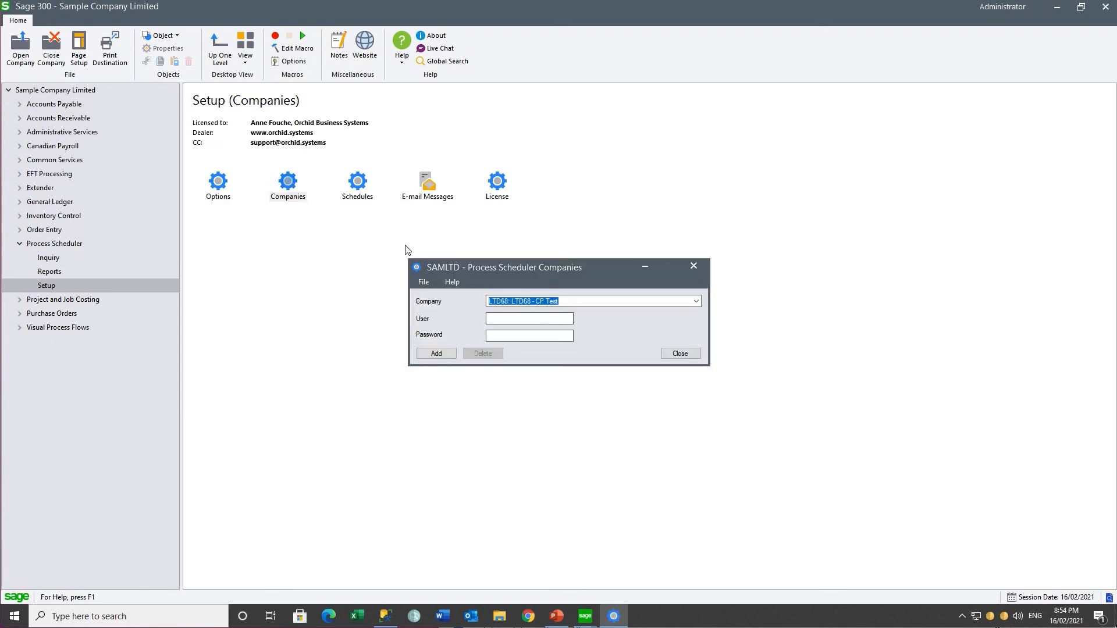
left_click(565, 302)
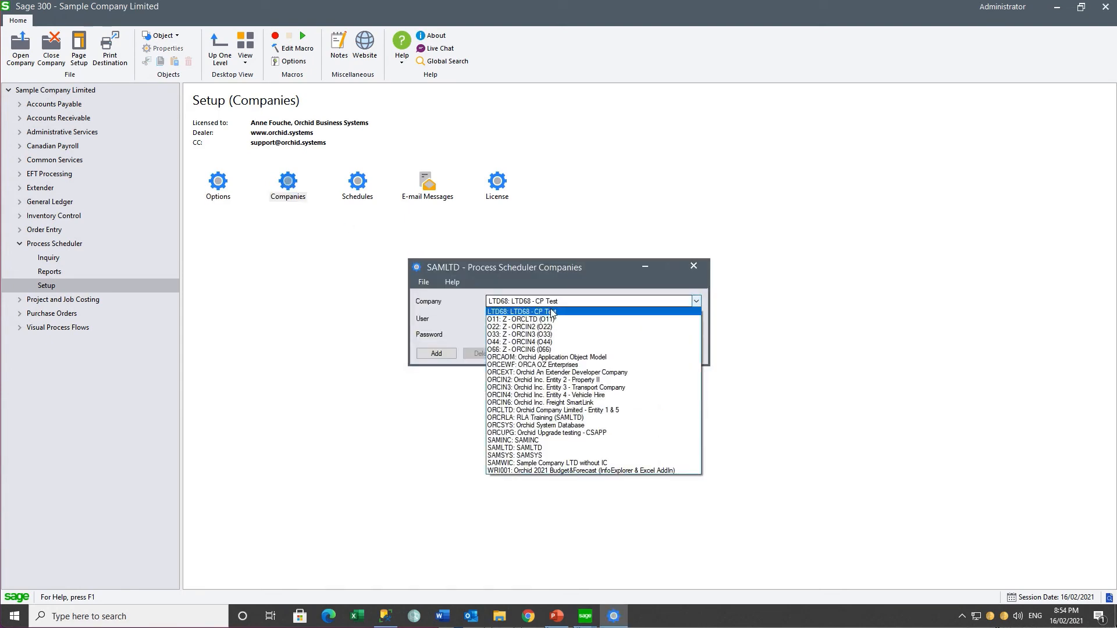
left_click(543, 319)
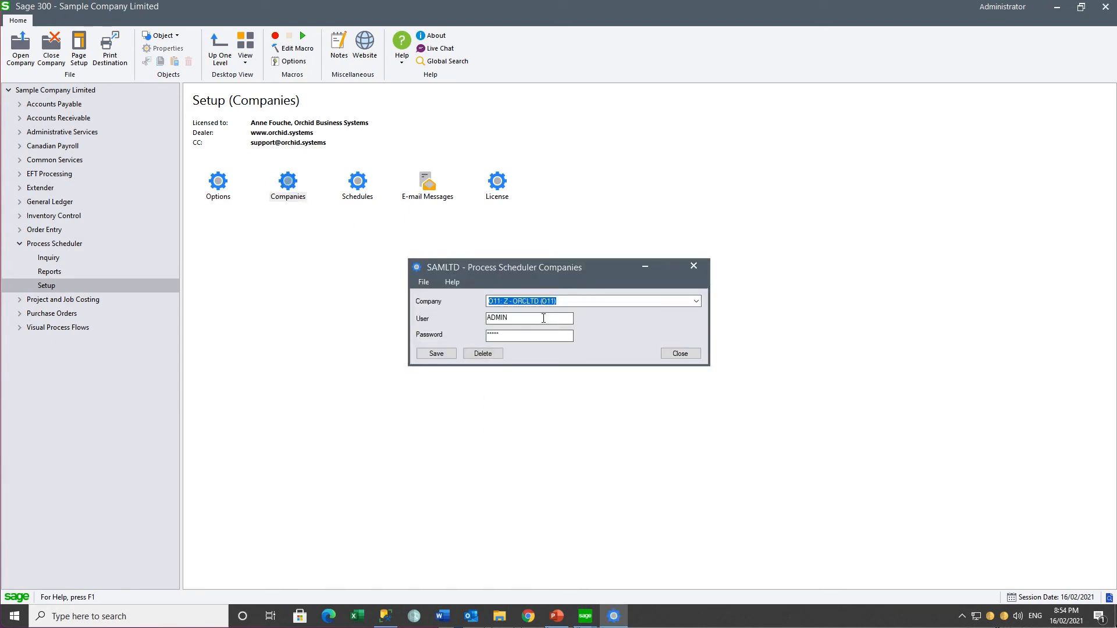
left_click(571, 302)
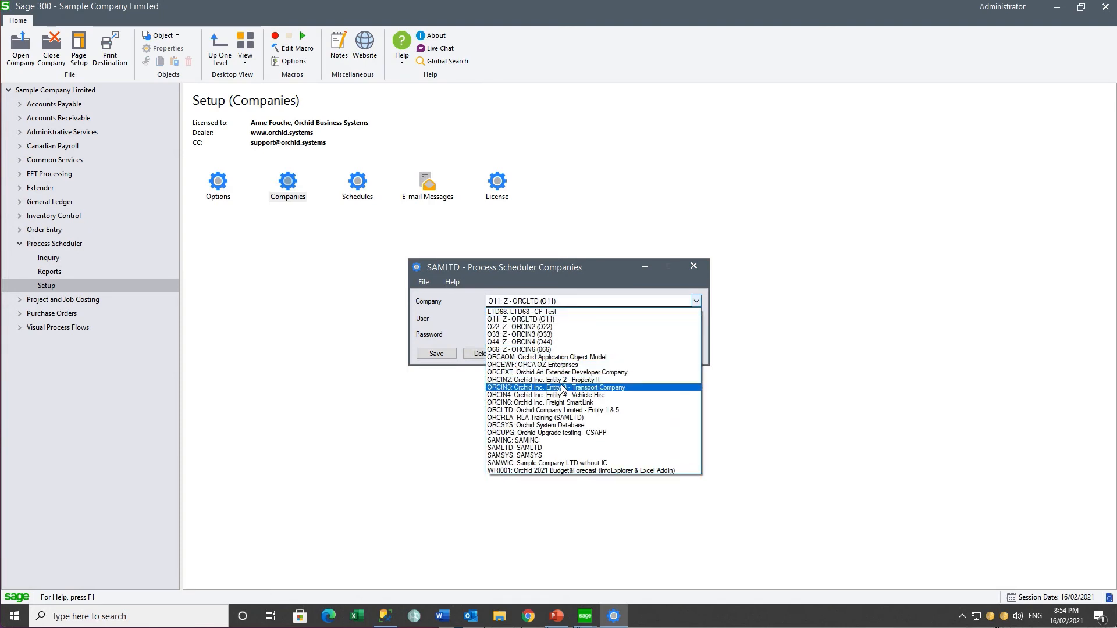
left_click(557, 410)
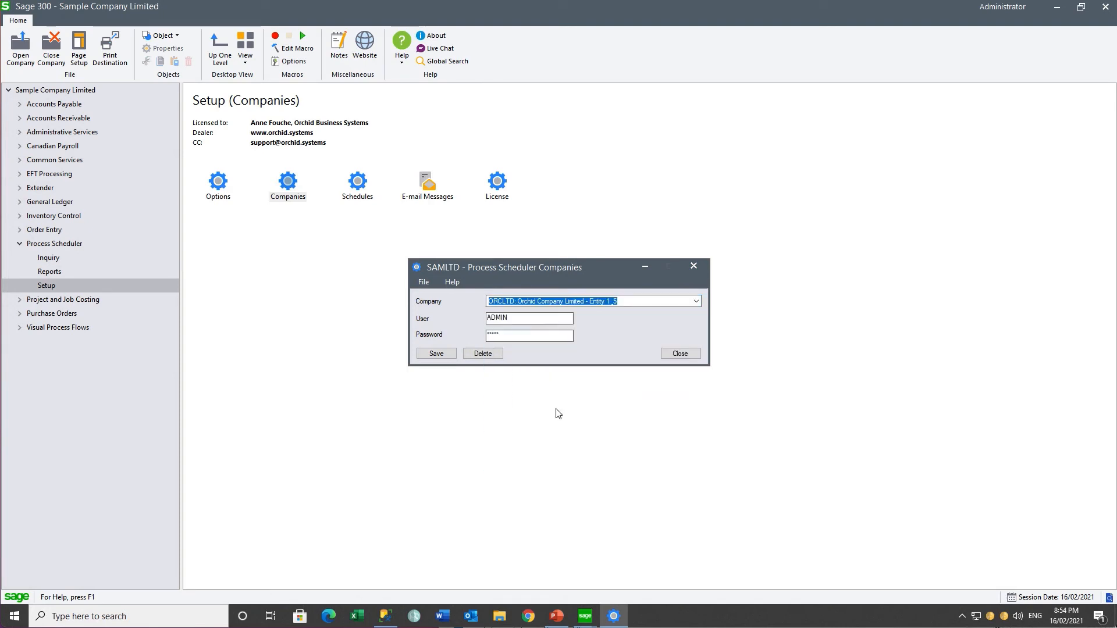
left_click(679, 354)
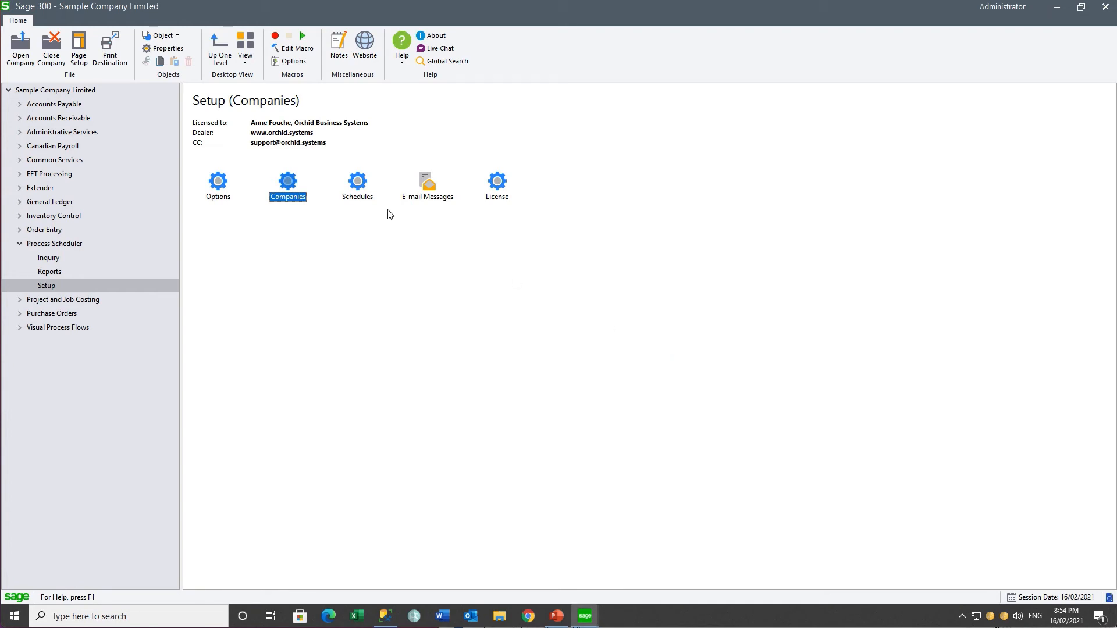
Step: Load the DAILYNOTIFICATIONS schedule and open the details of its first step
double_click(359, 183)
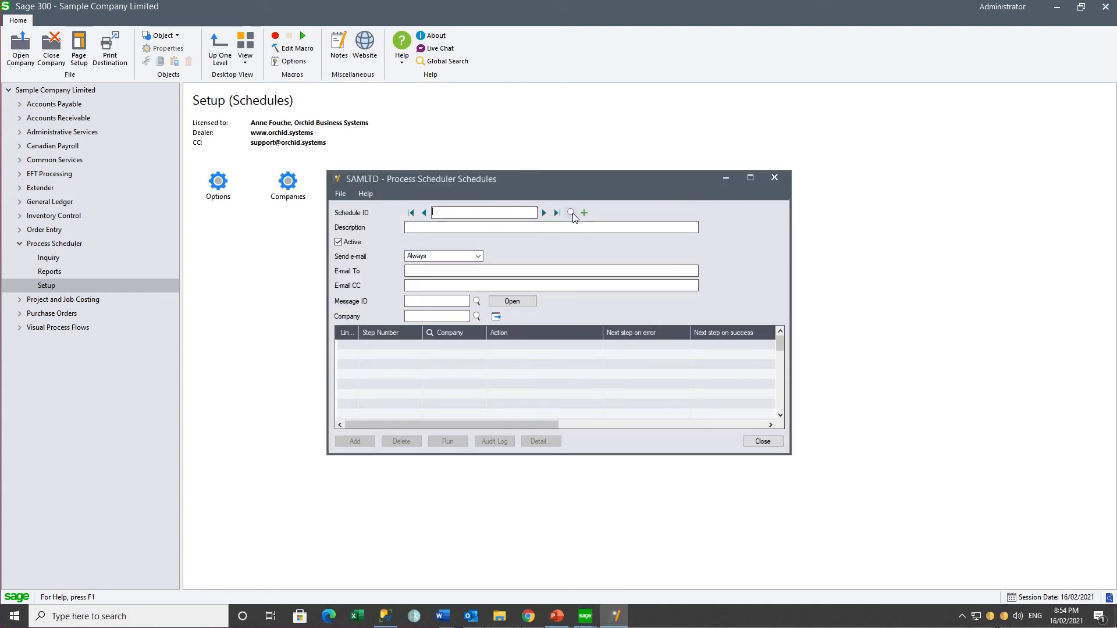
left_click(571, 213)
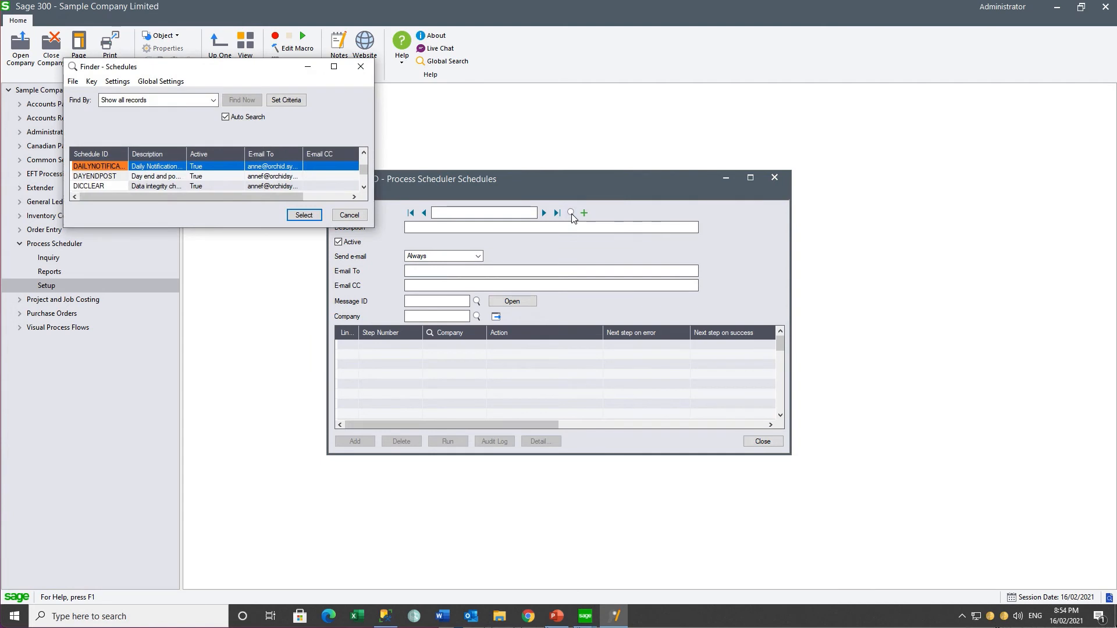
left_click(304, 215)
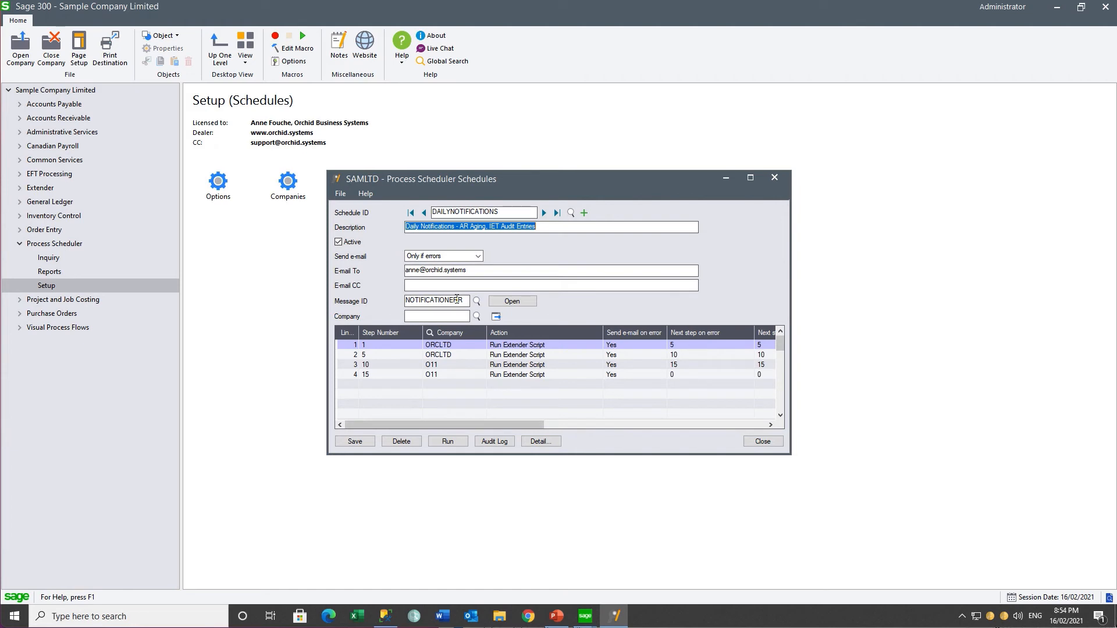
left_click(433, 346)
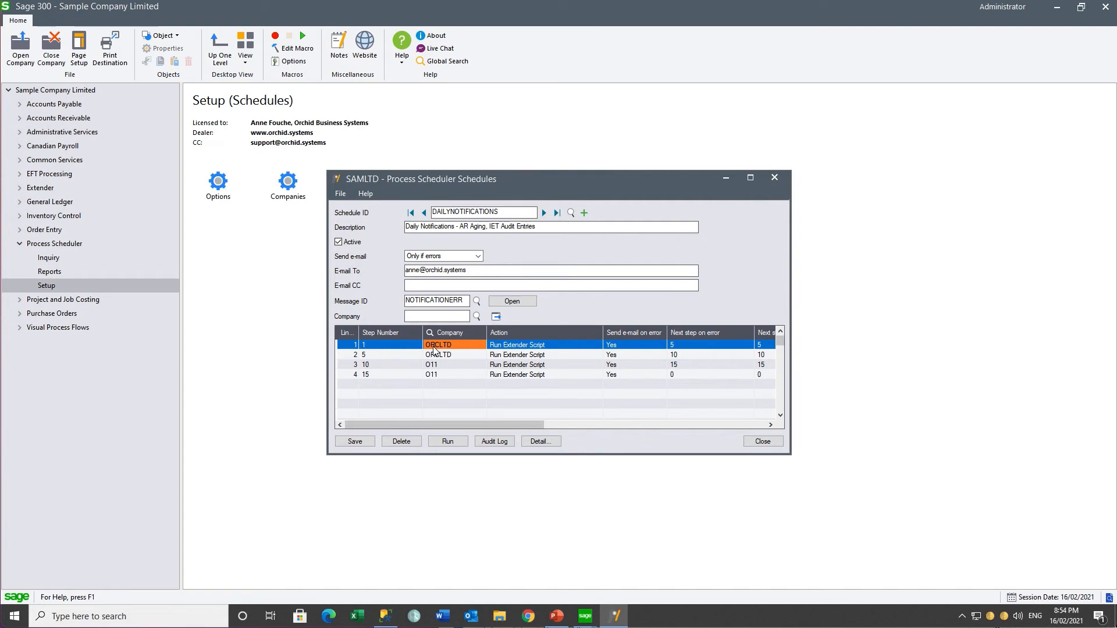
left_click(540, 441)
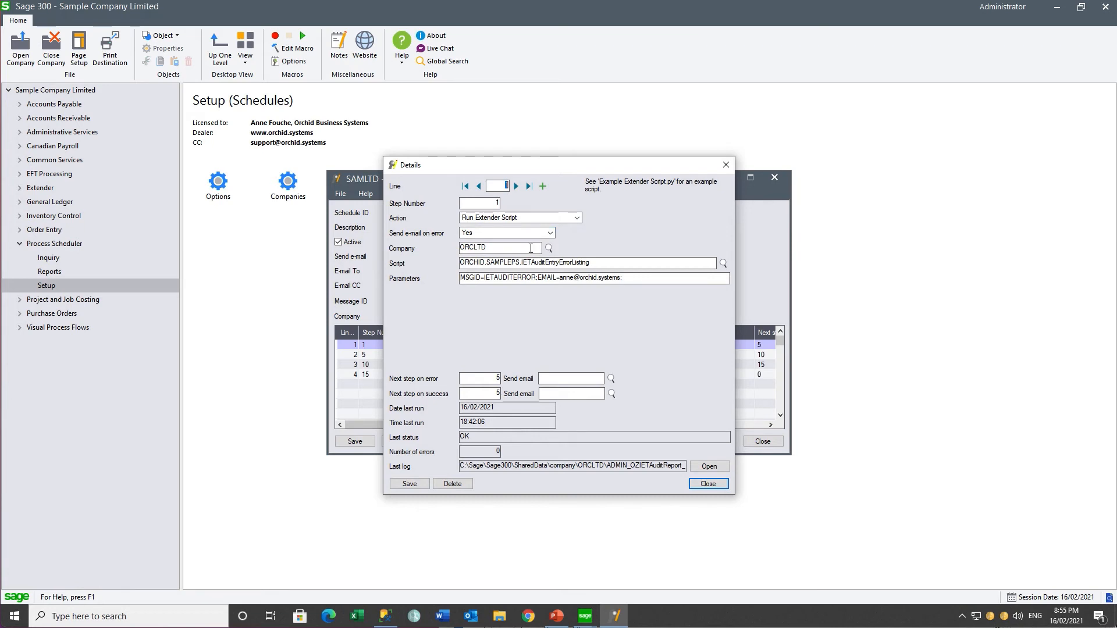
Step: Check the first step's script, IETAuditEntryErrorListing, and its parameters
left_click(604, 263)
left_click(723, 264)
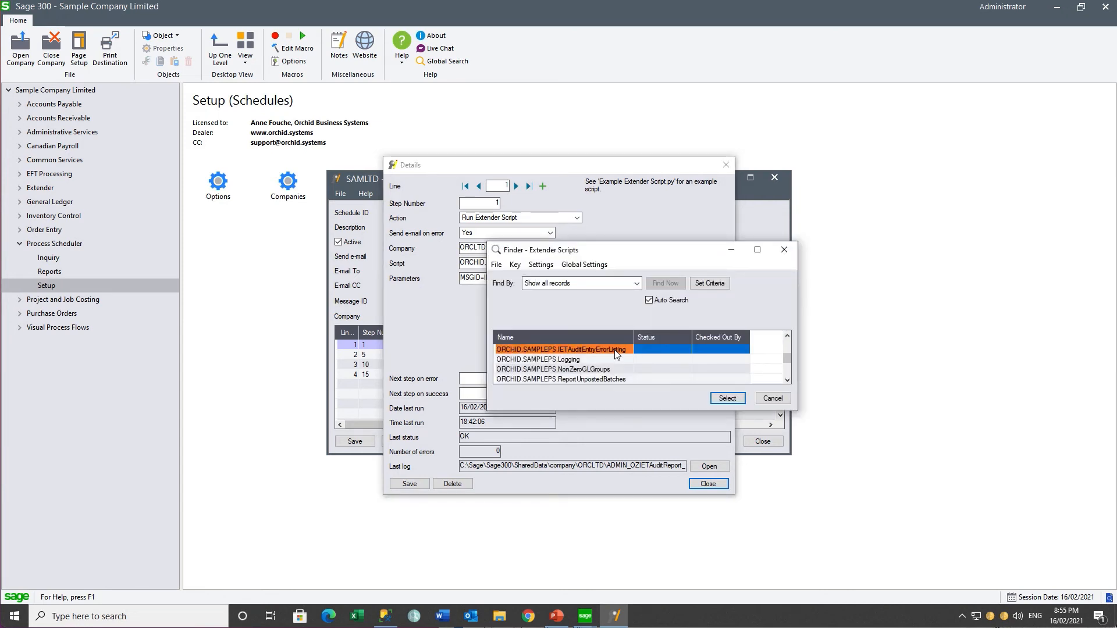
left_click(727, 398)
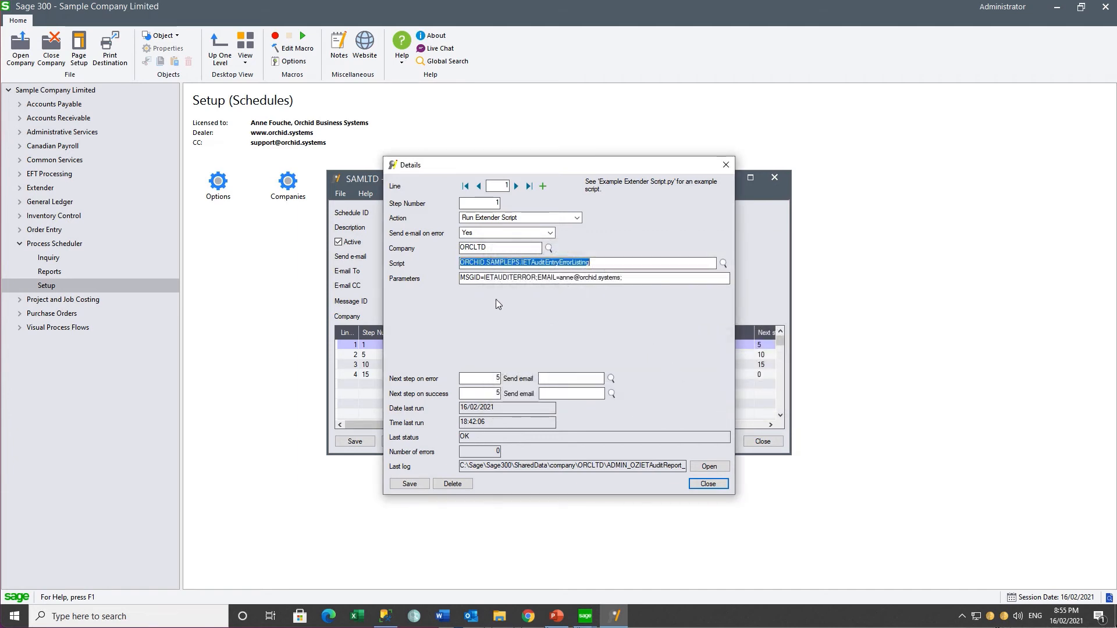
left_click(640, 282)
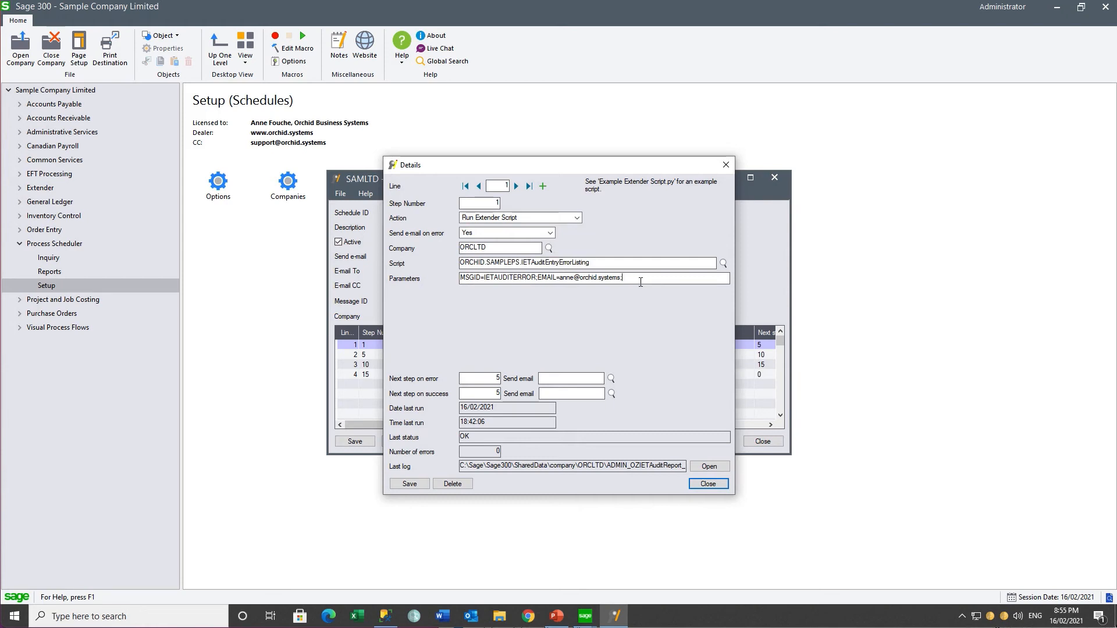
Step: Review the script and parameters of steps 2–4, ending at RunARAging for O11, then close Details
left_click(517, 187)
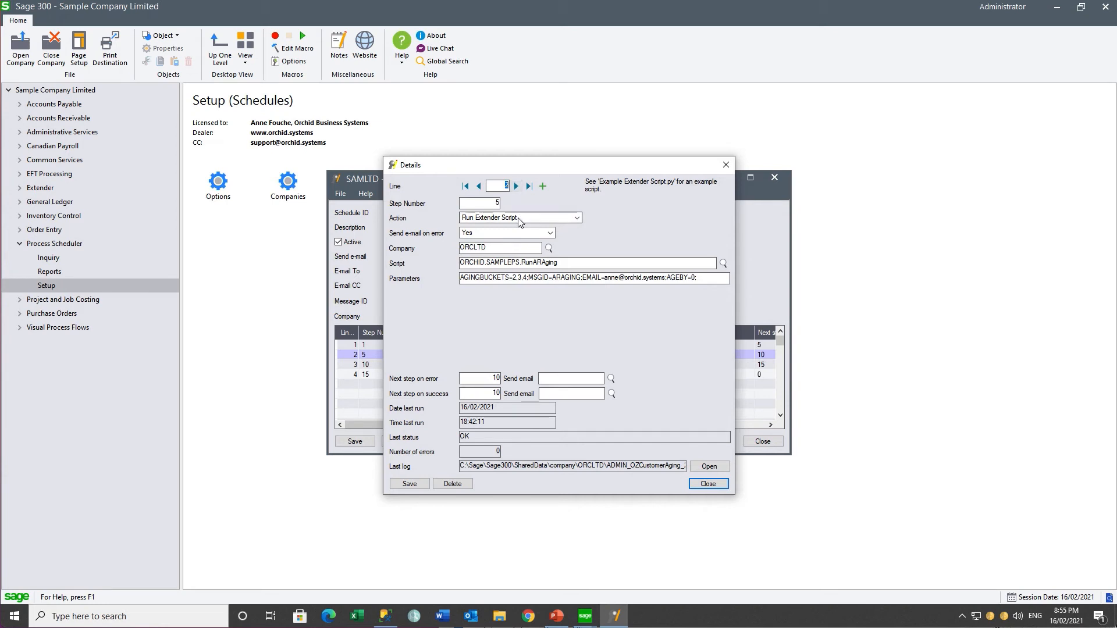
left_click(561, 264)
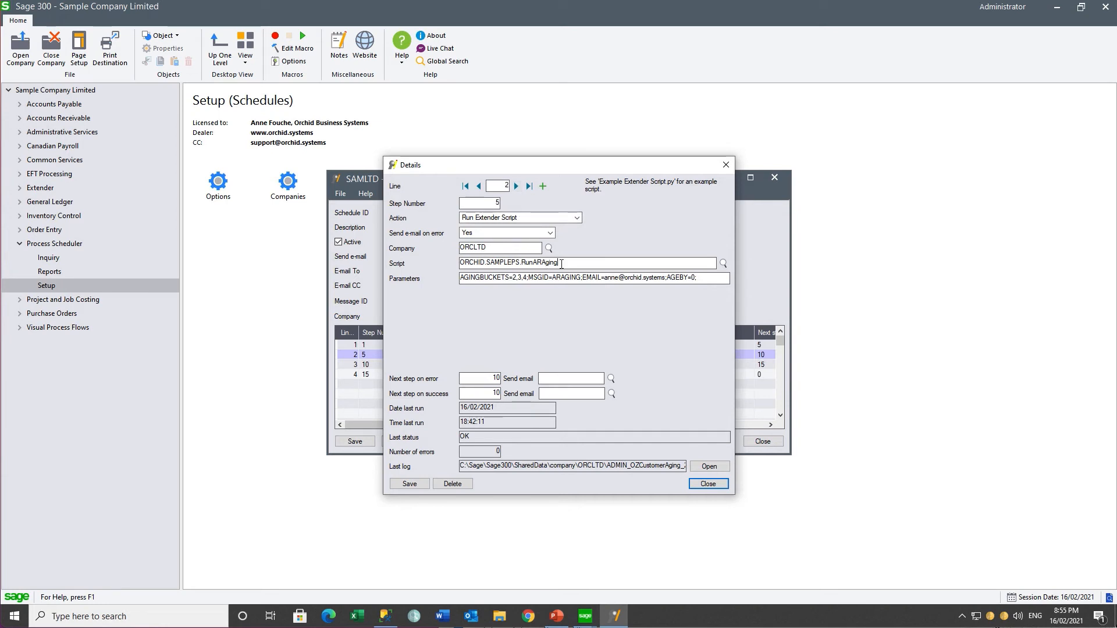
left_click(701, 278)
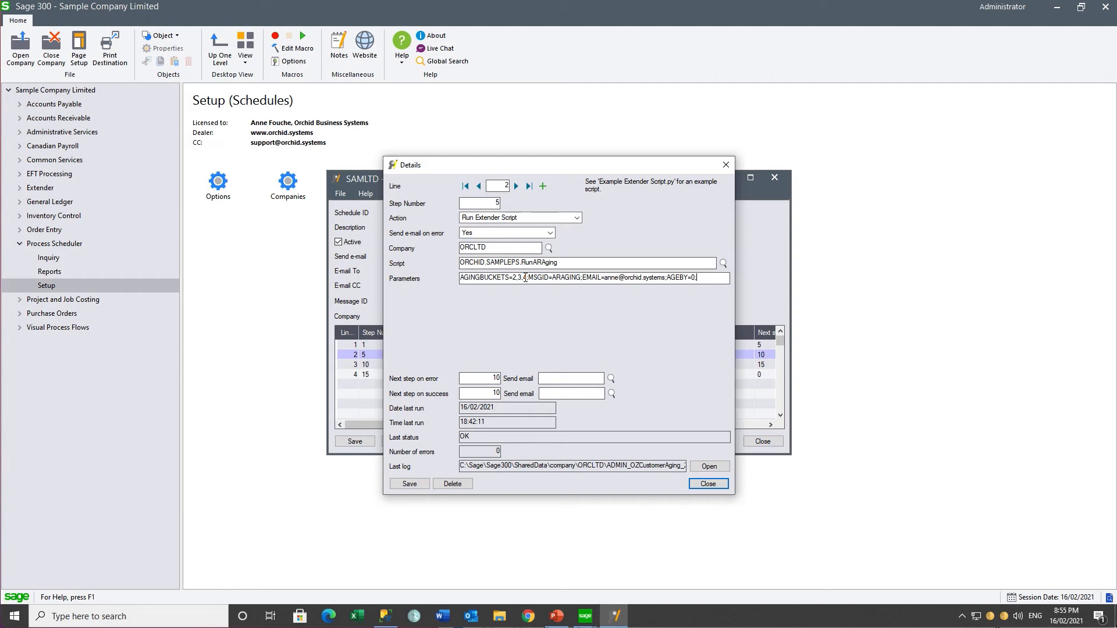
left_click(515, 187)
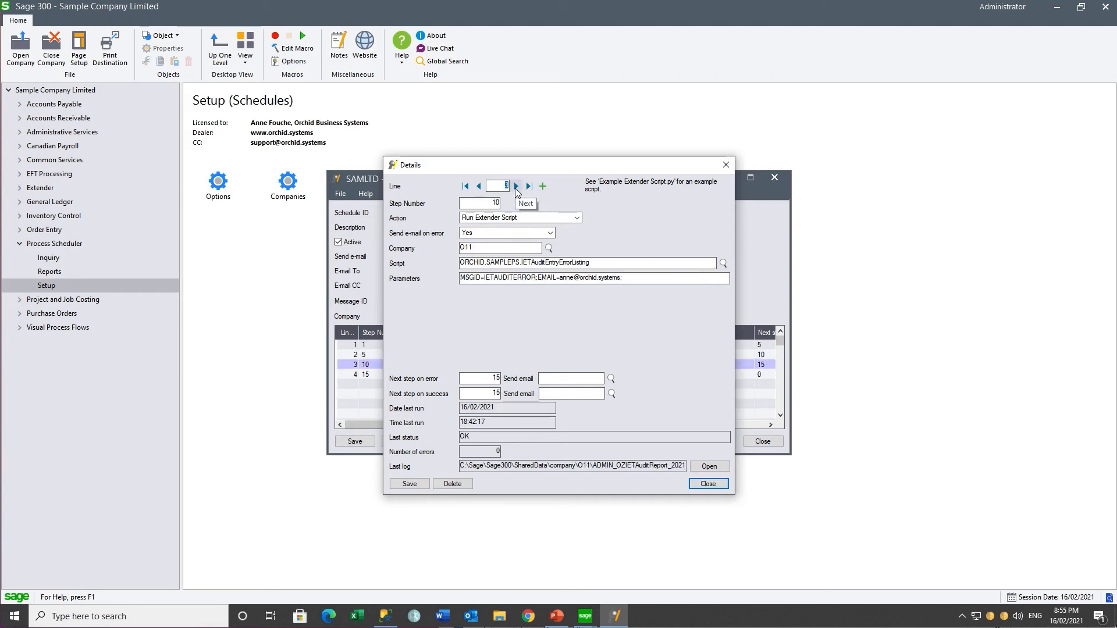
left_click(602, 264)
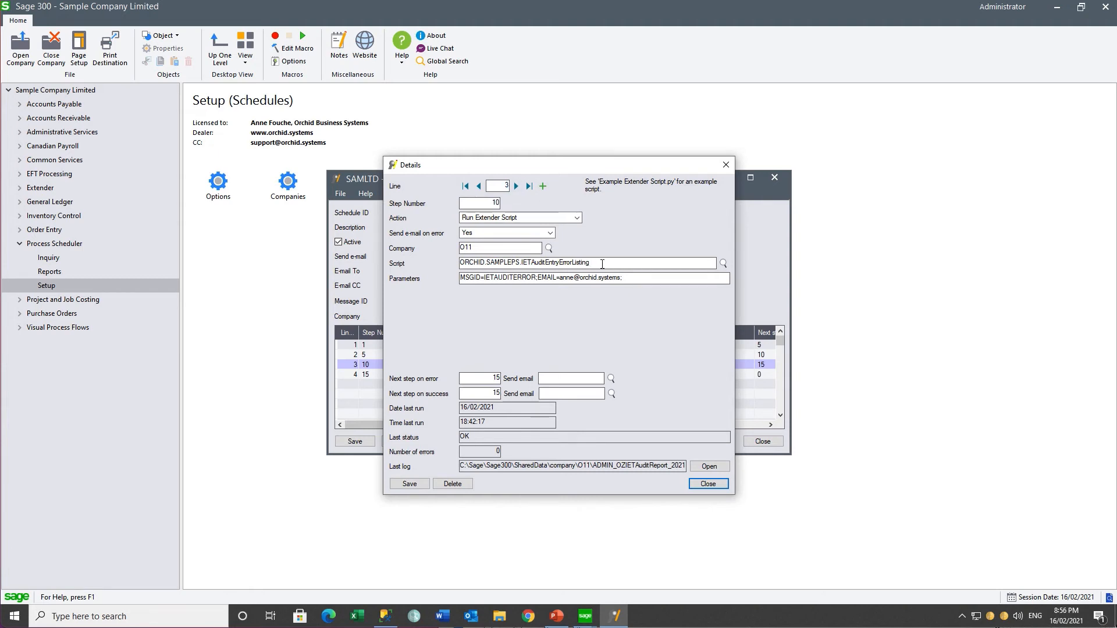
left_click(516, 188)
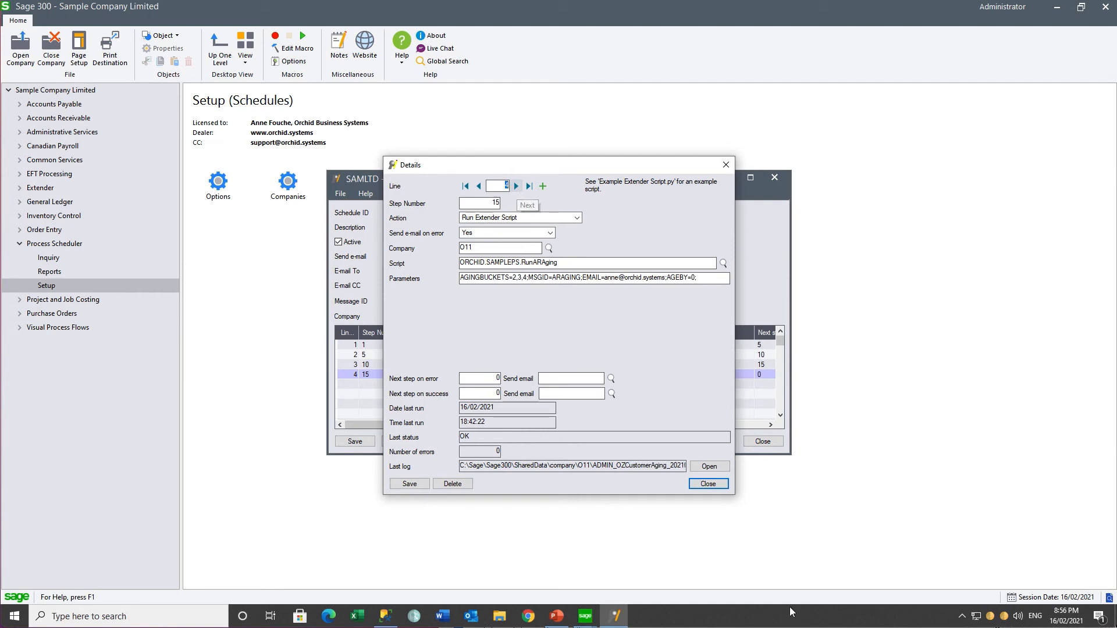
left_click(708, 484)
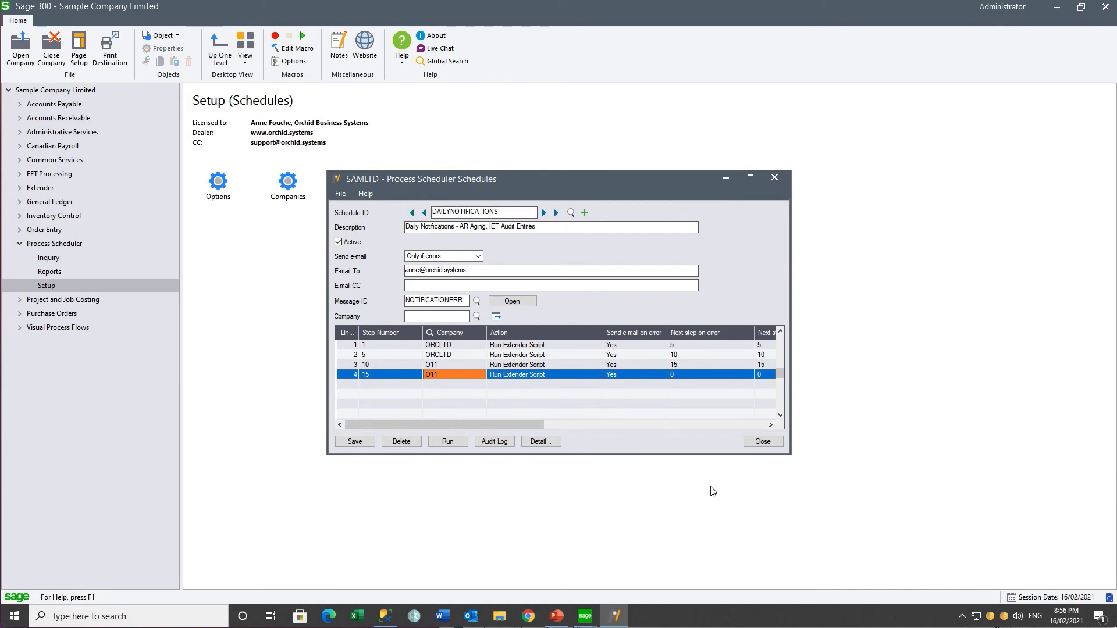
Step: Run DAILYNOTIFICATIONS now, scroll through the Success log, and close it
left_click(447, 442)
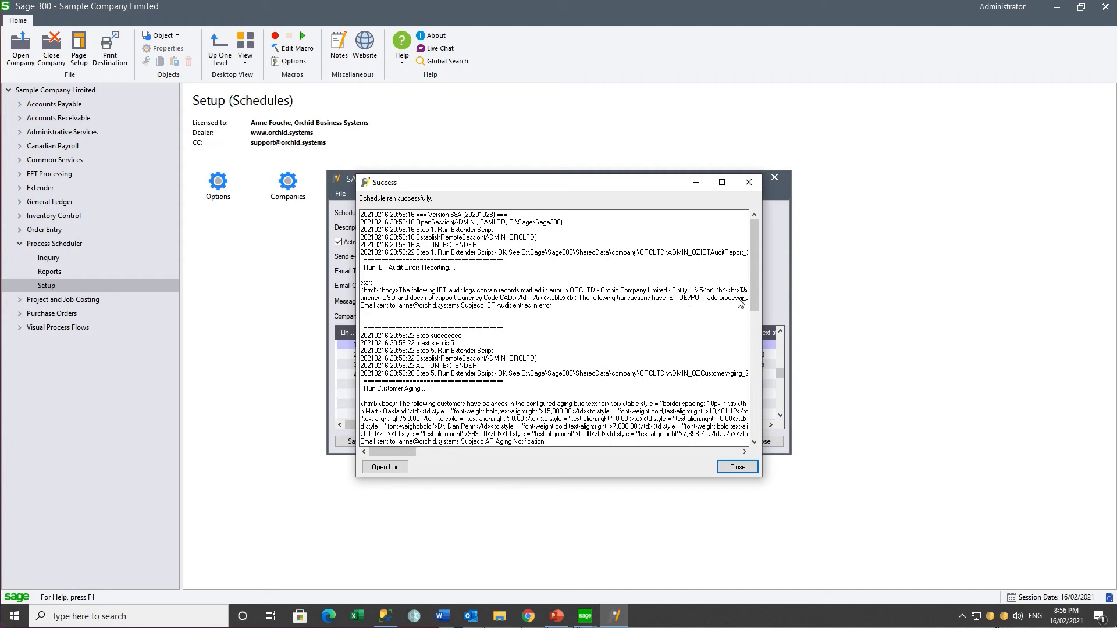
left_click_drag(755, 296, 745, 430)
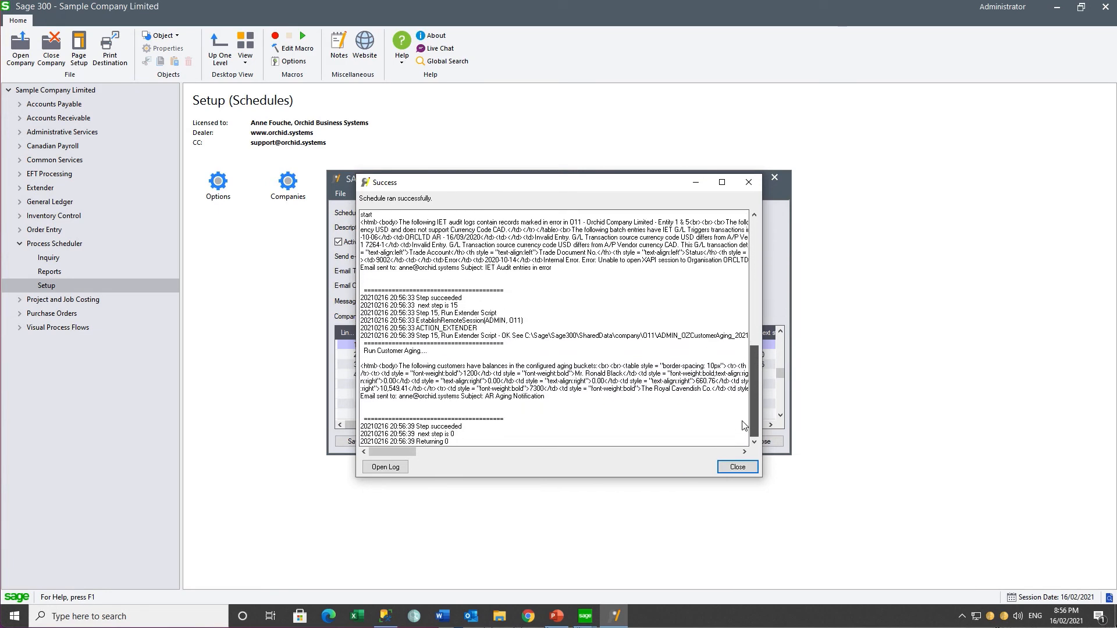
left_click(734, 469)
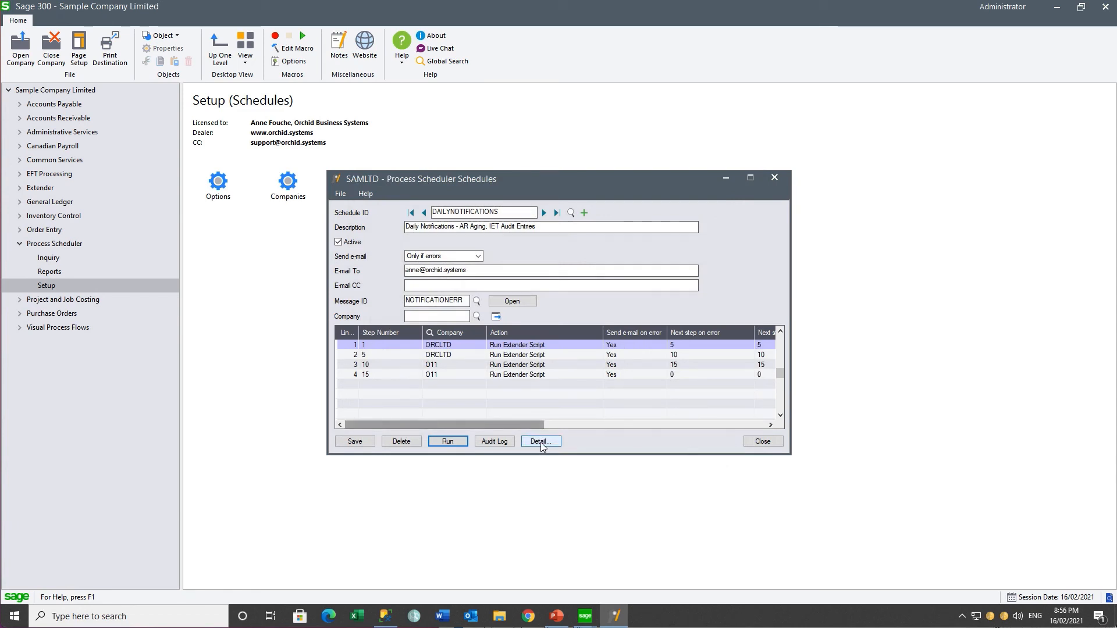
Step: Open the Audit Log and check the 21:00:00 entry's company, script, status and log file
left_click(496, 441)
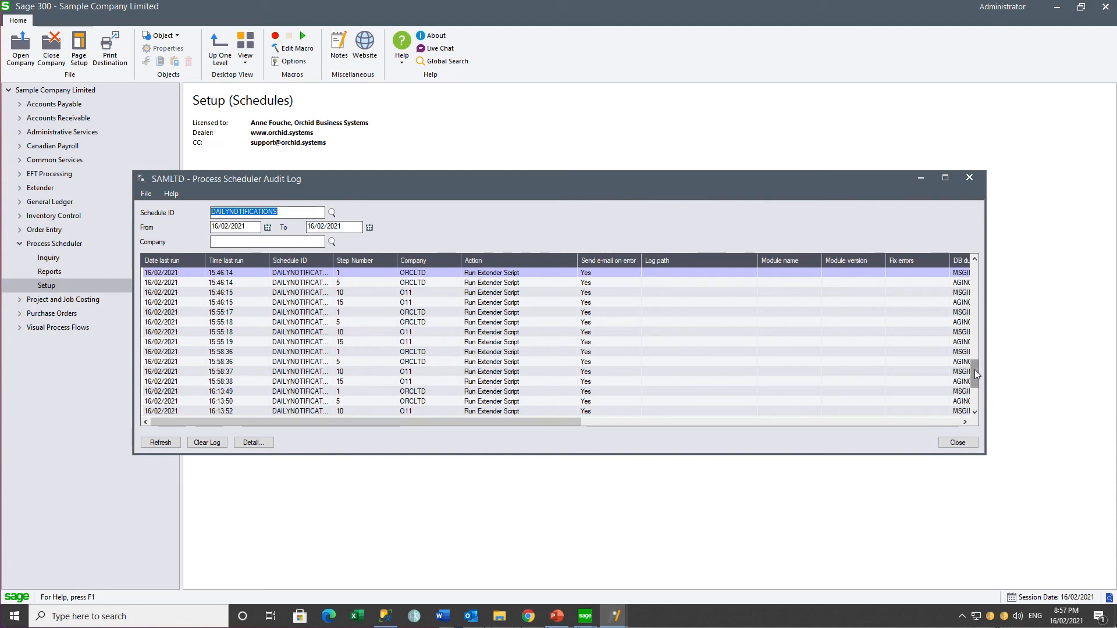
left_click(974, 412)
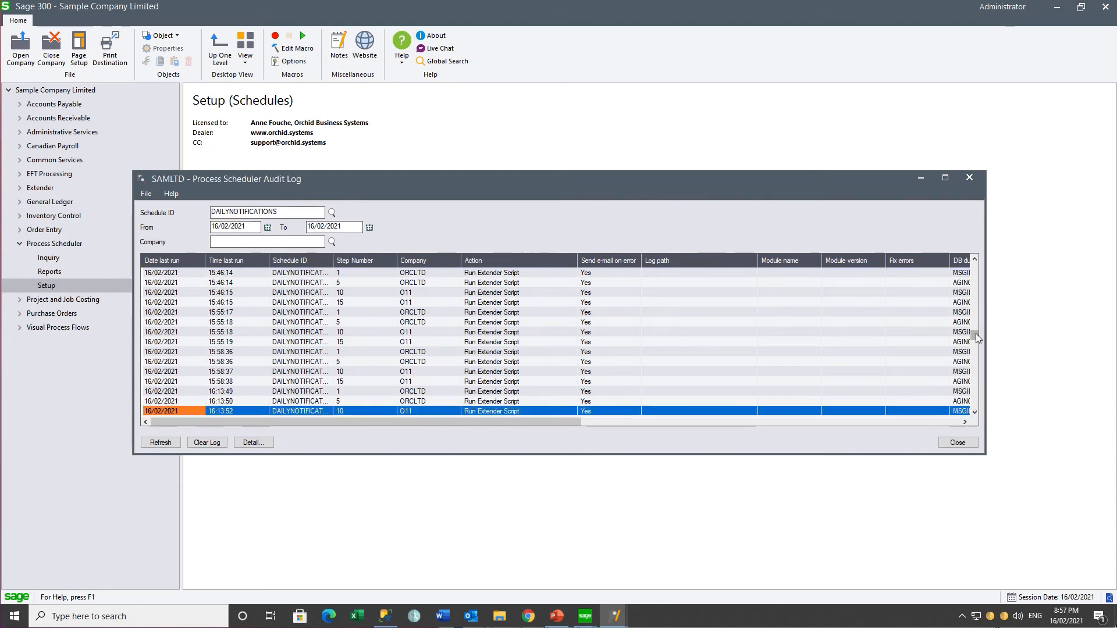
left_click_drag(975, 335, 972, 419)
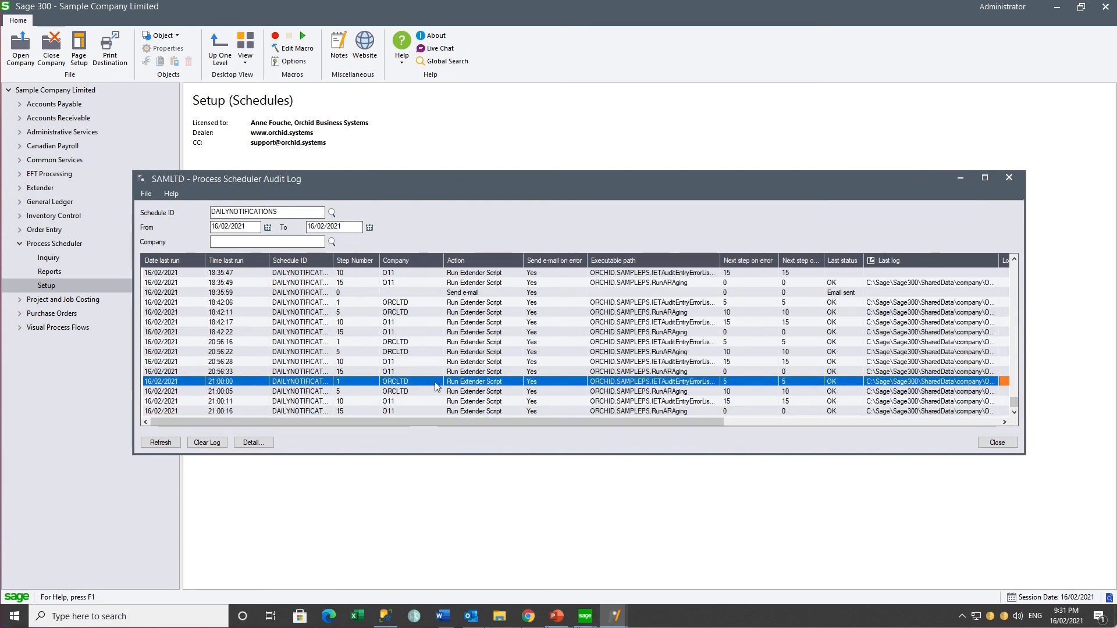
left_click(419, 382)
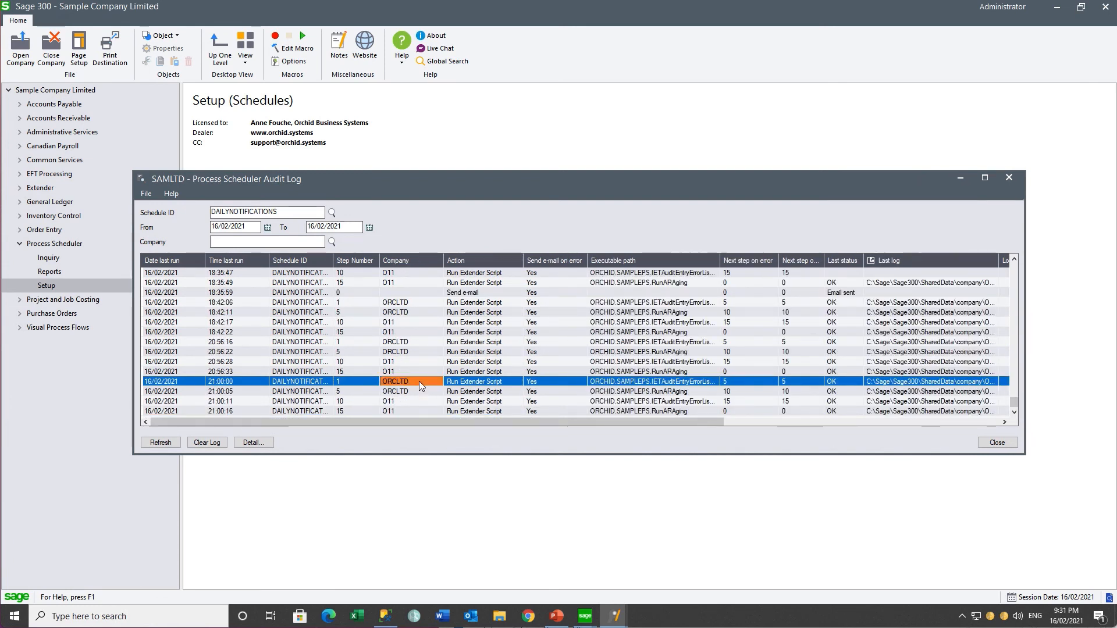
left_click(635, 384)
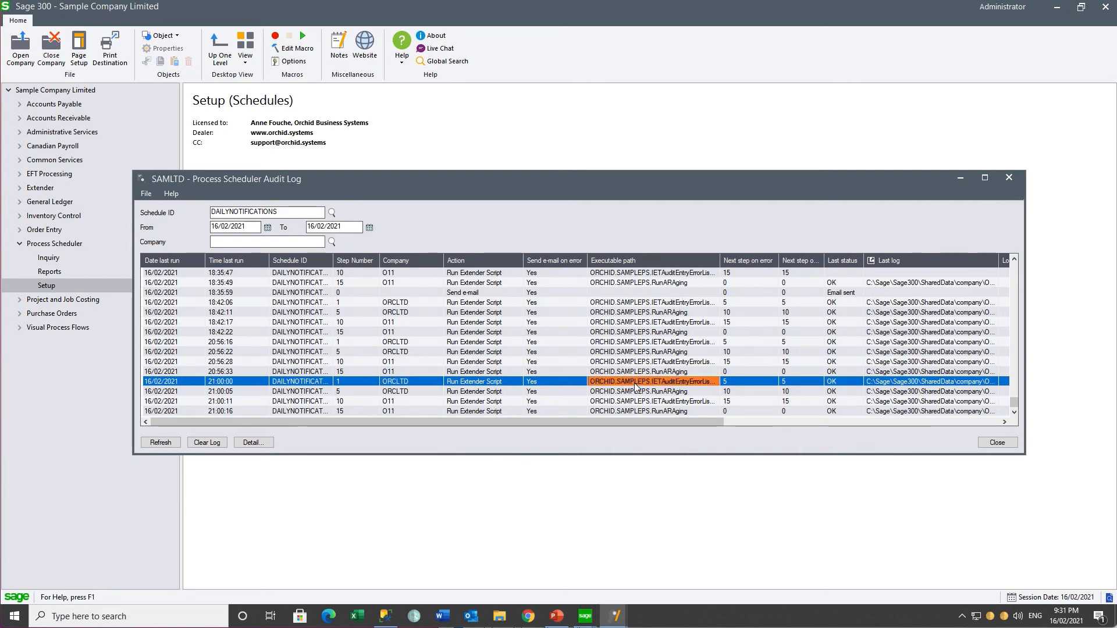
left_click(841, 384)
left_click(872, 385)
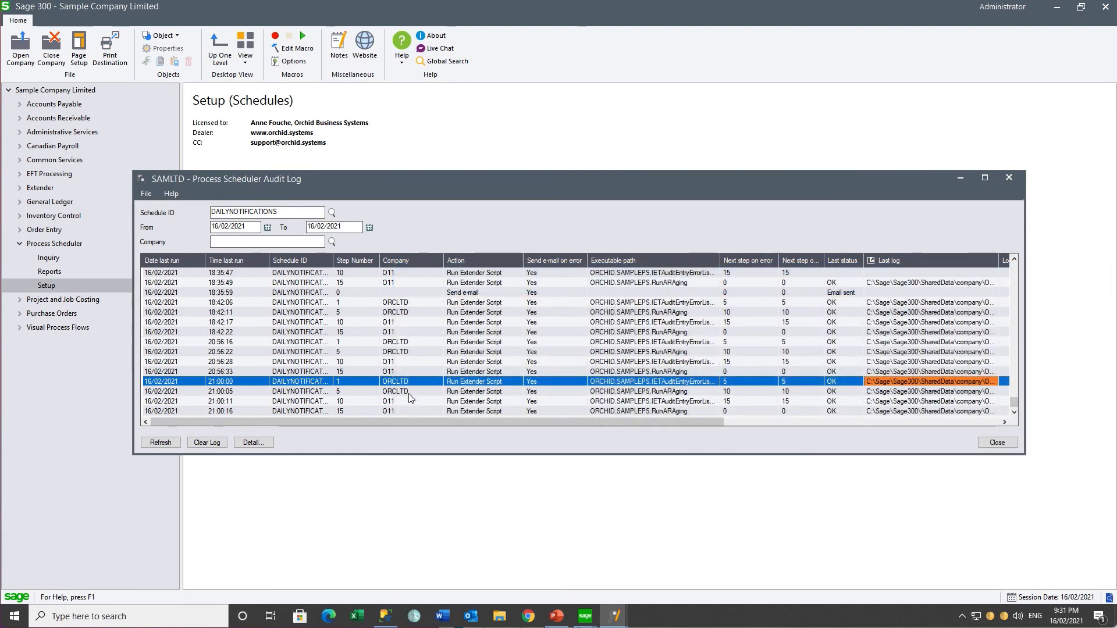
Step: Check the 21:00:05, 21:00:11 and 21:00:16 step entries show status OK
left_click(409, 393)
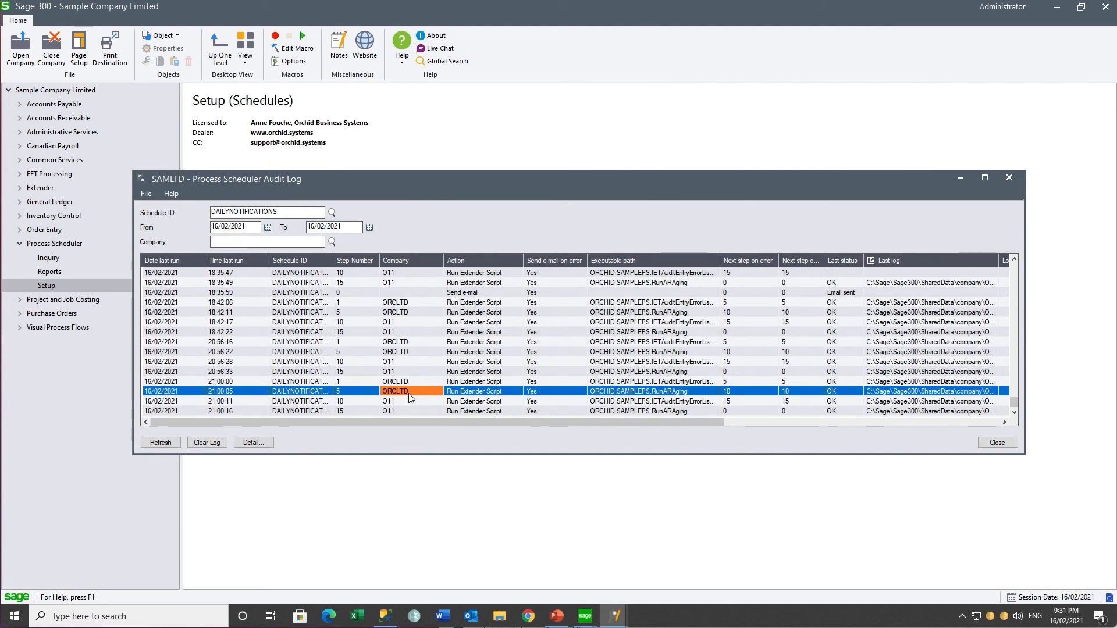
left_click(645, 393)
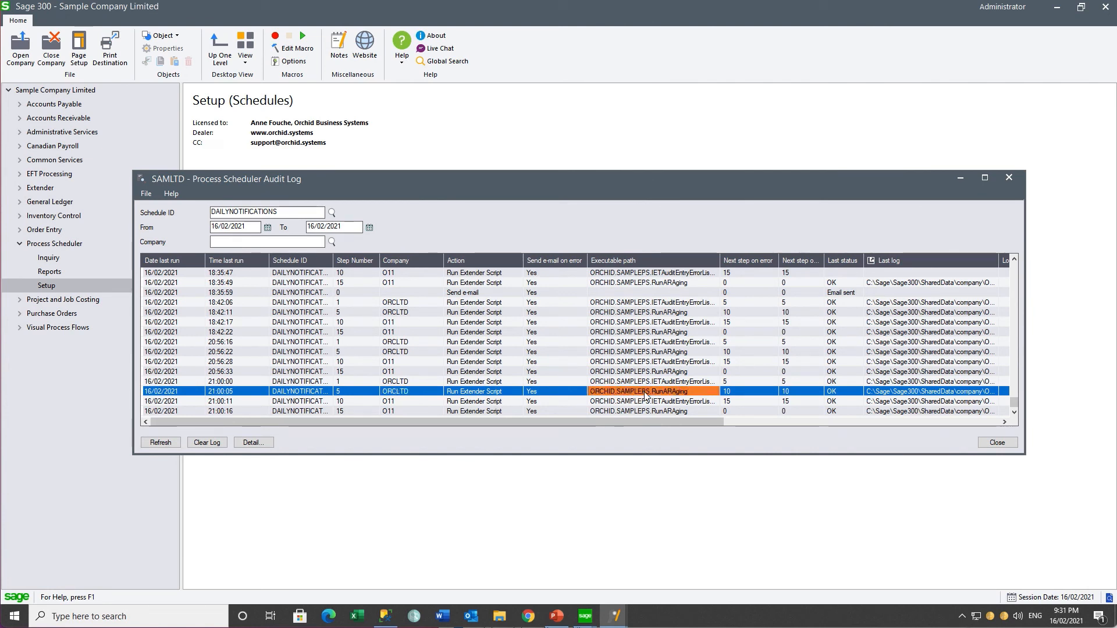
left_click(834, 393)
left_click(878, 398)
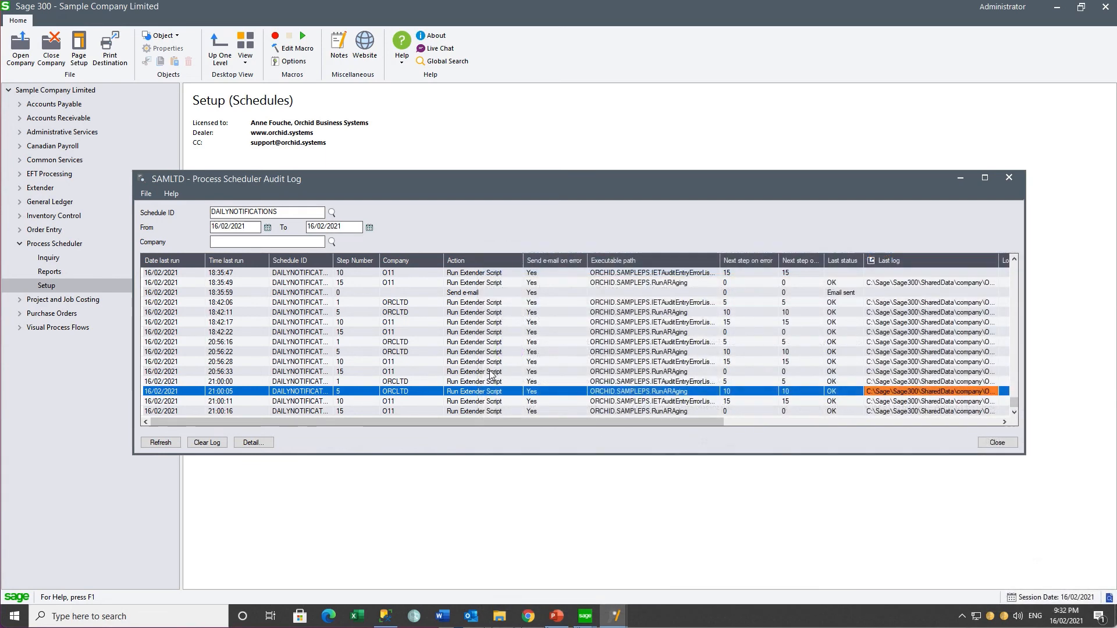
left_click(399, 402)
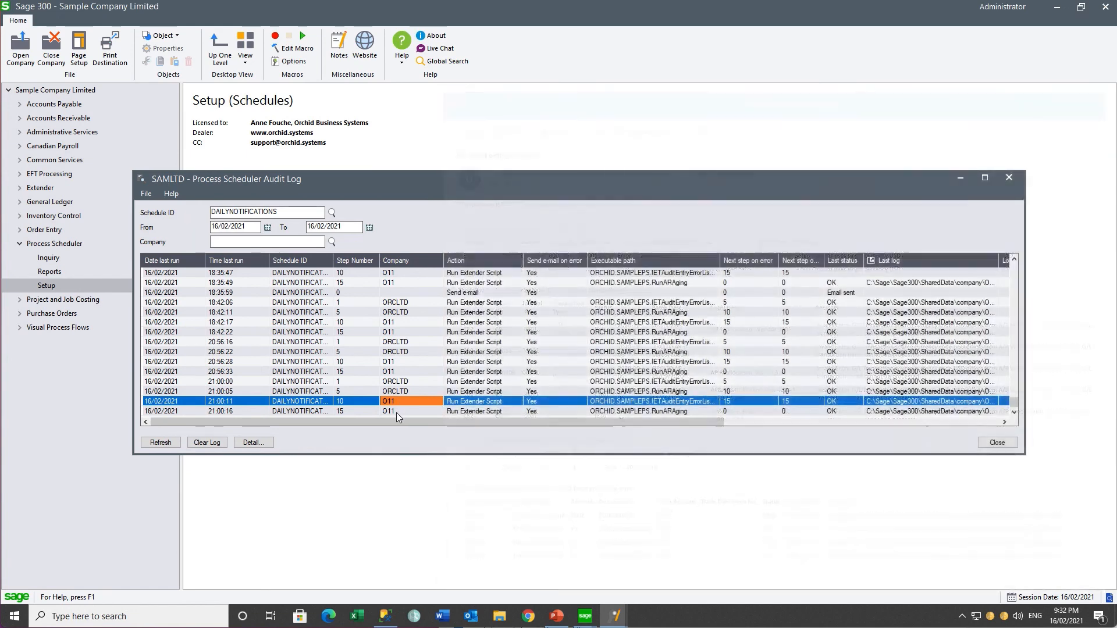
left_click(396, 412)
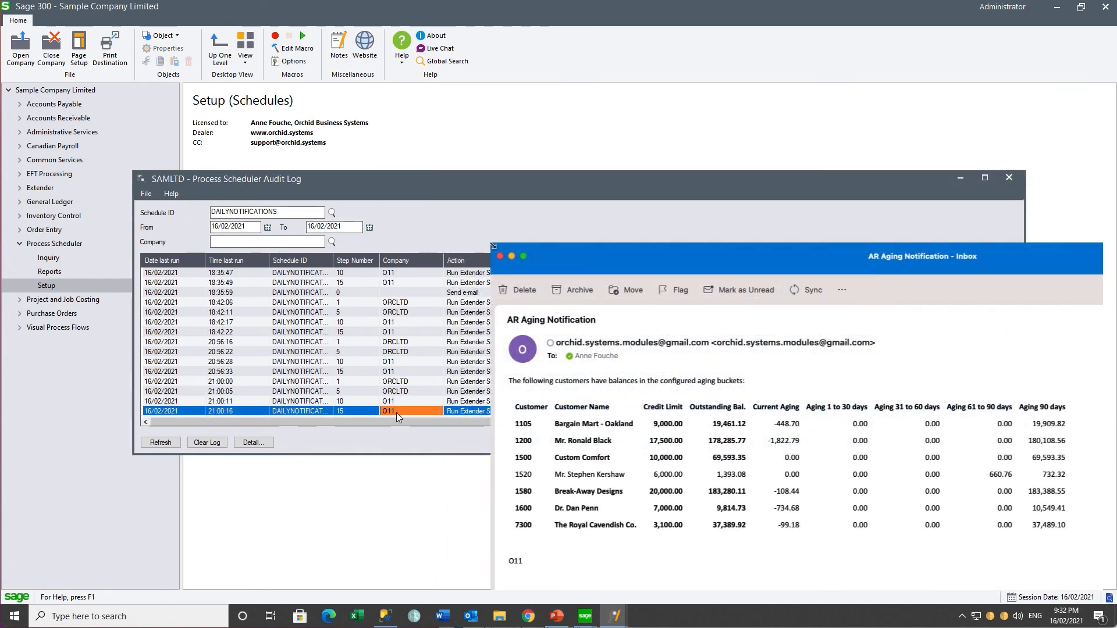
Step: Open the Windows search panel from the taskbar
left_click(60, 617)
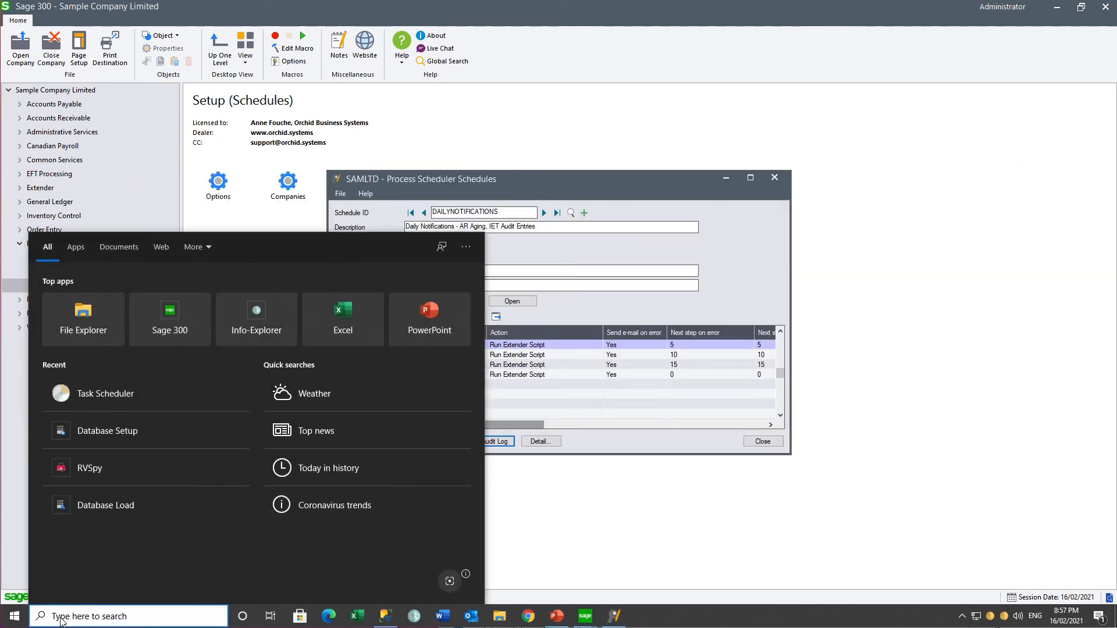
Step: Create a Task Scheduler task named Daily Notifications that runs whether the user is logged on or not
left_click(91, 399)
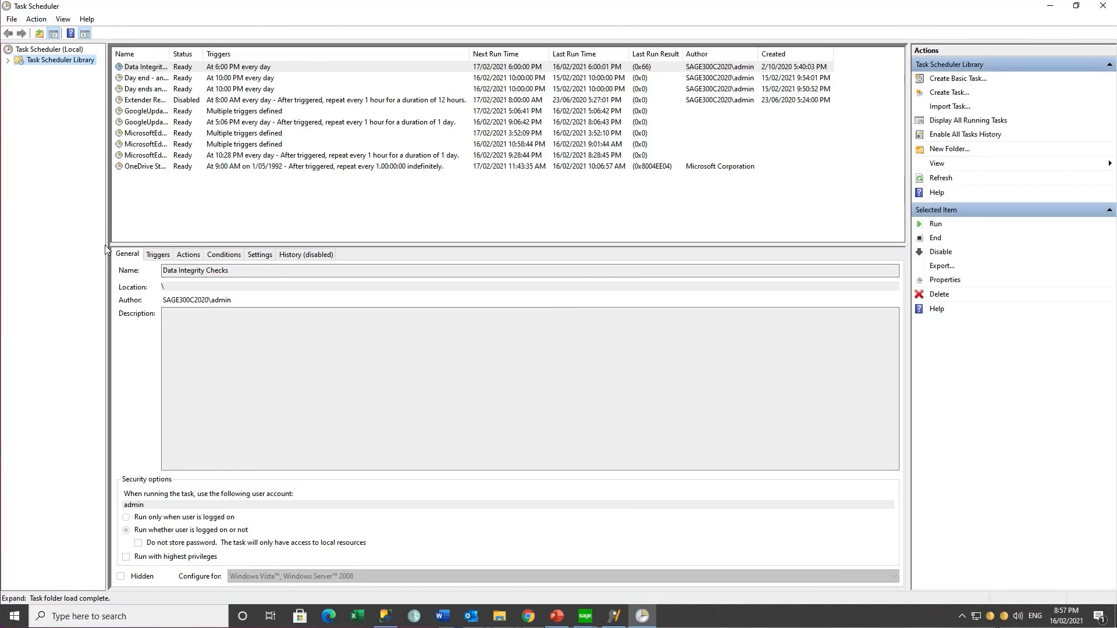
left_click(945, 95)
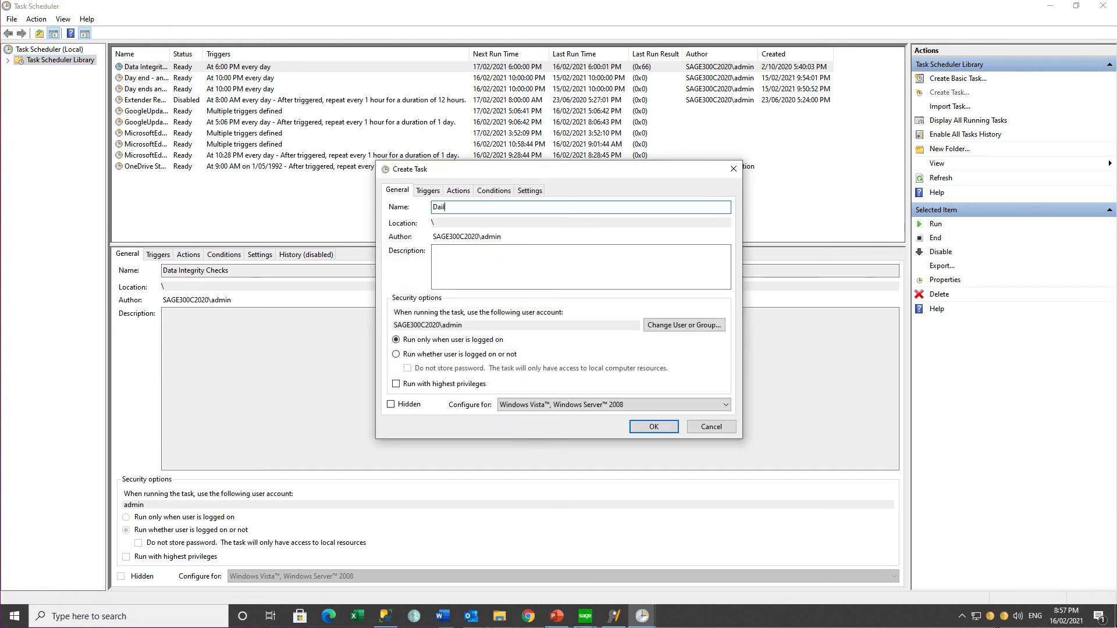
type("Daily Notifications")
left_click(396, 354)
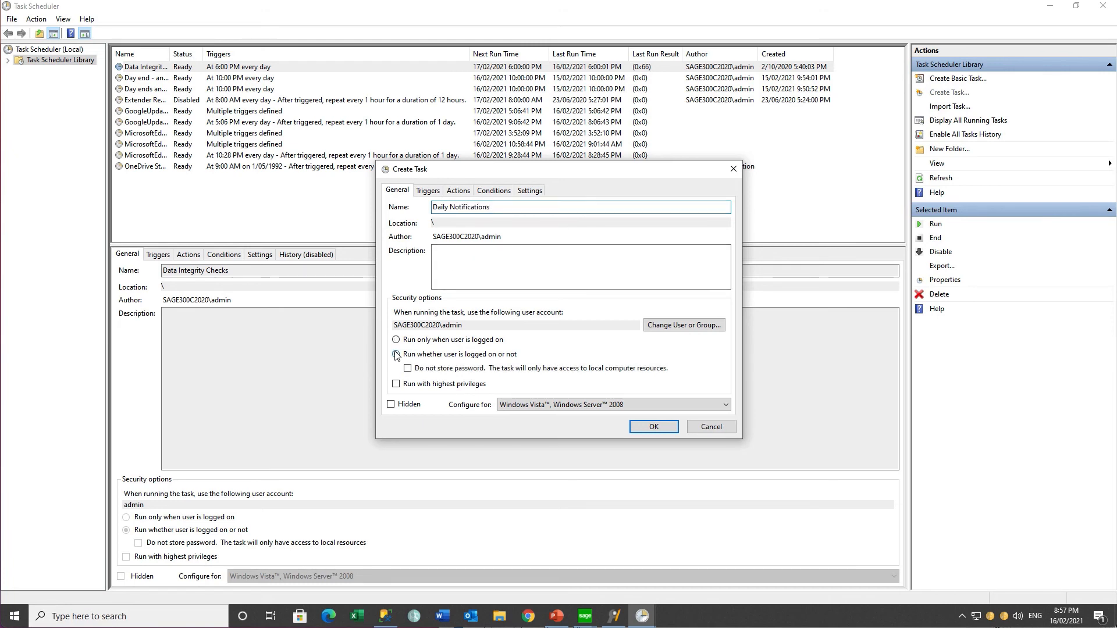
left_click(428, 192)
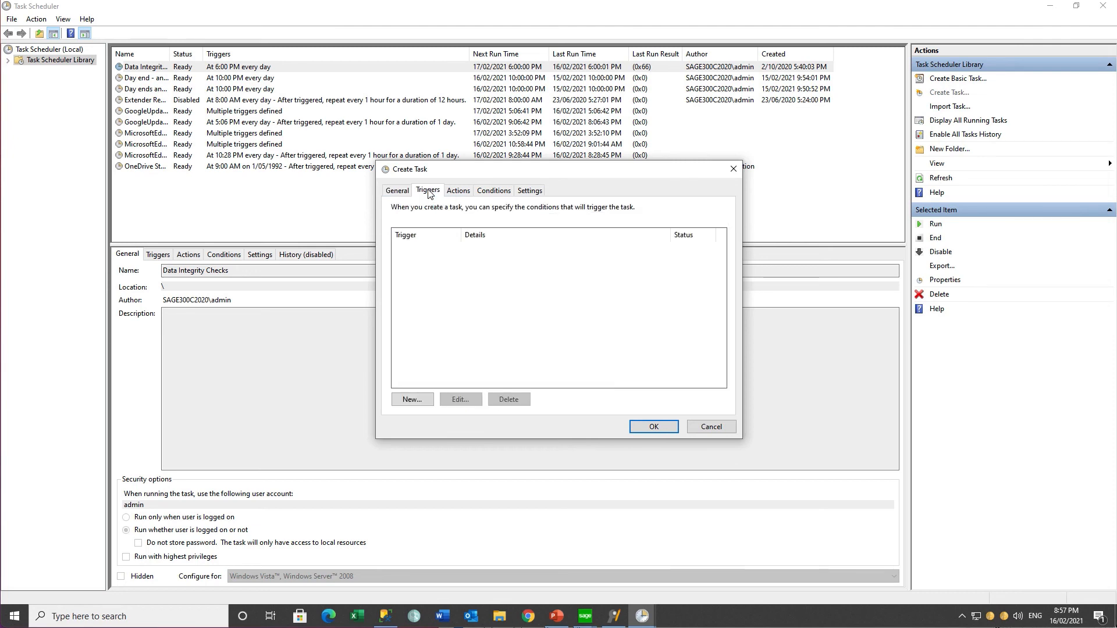
Step: Add a Daily trigger with start time 9:00:00 PM
left_click(410, 400)
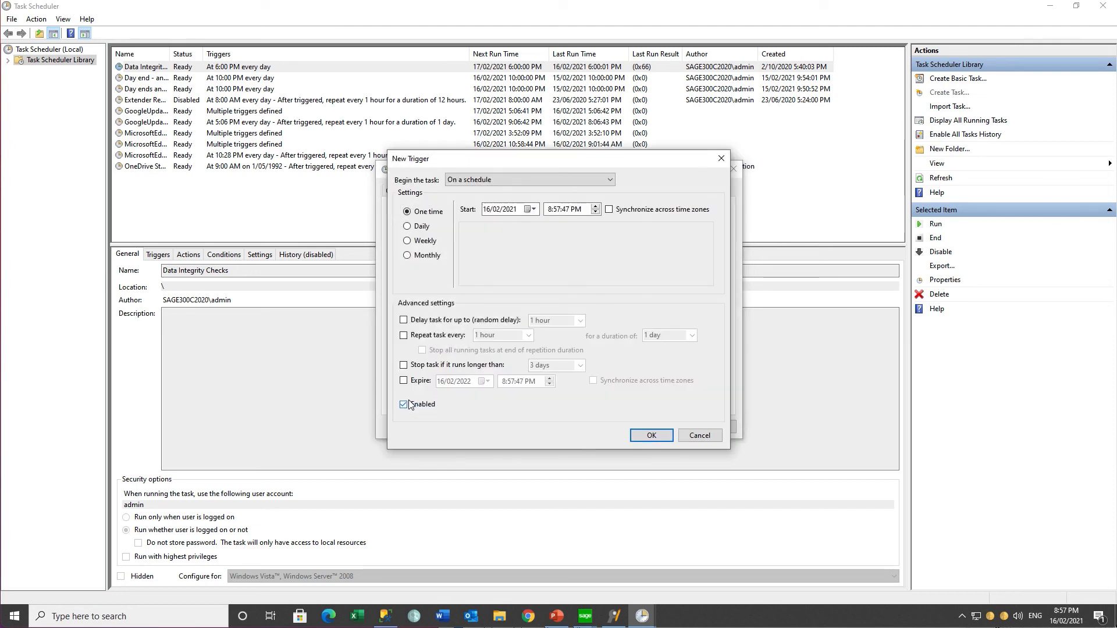
left_click(417, 226)
left_click(551, 210)
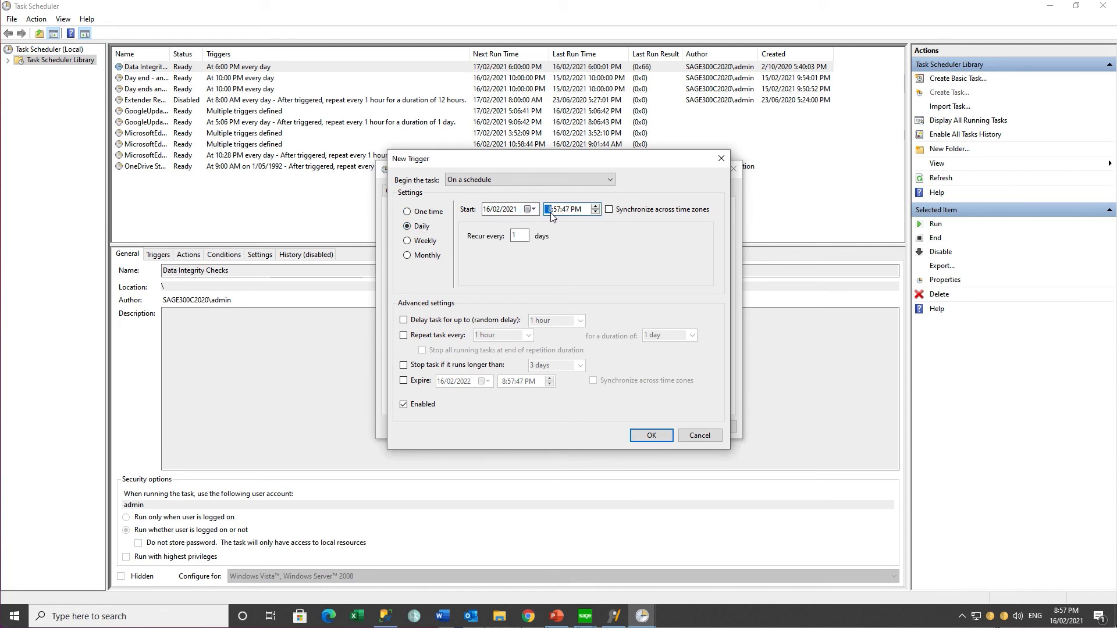
type("9")
key("Tab")
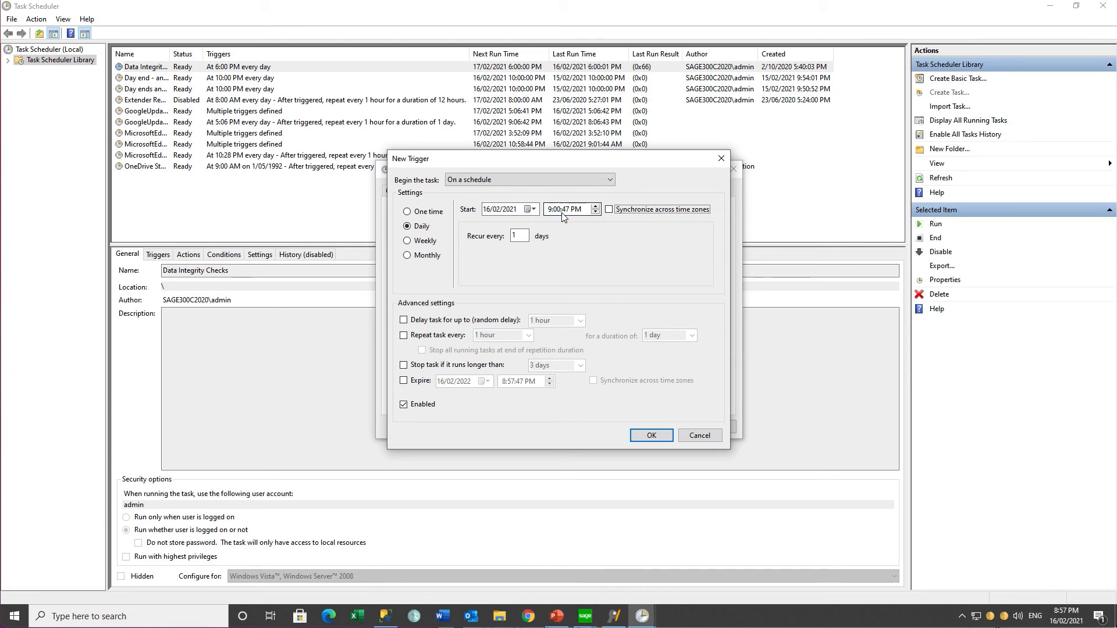
left_click(566, 211)
type("00")
left_click(646, 436)
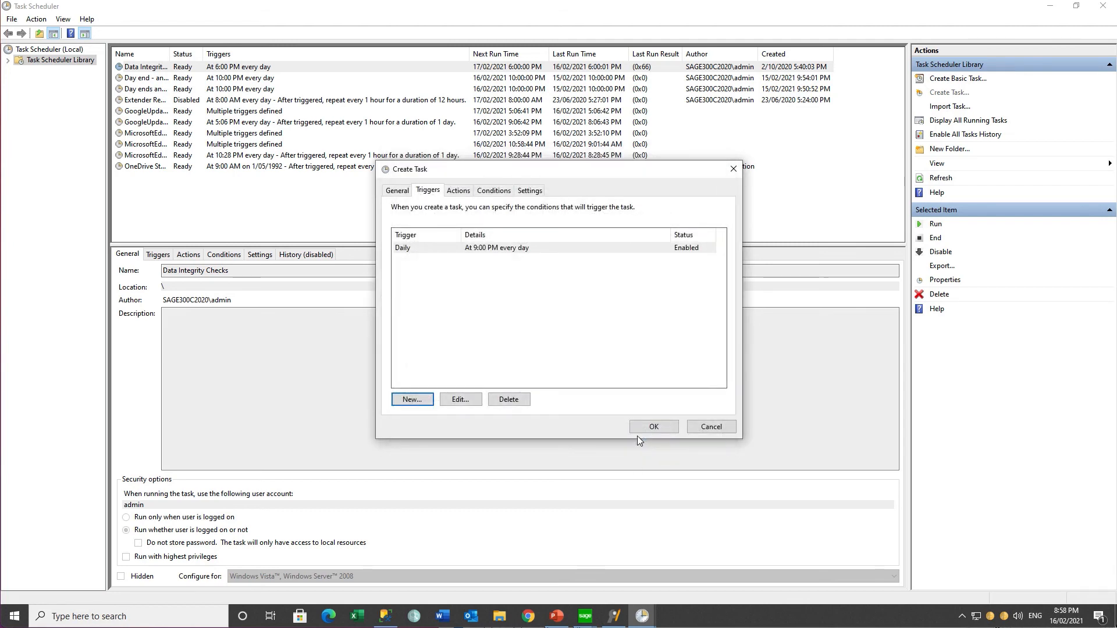
Step: Add a new task action that starts the program oz68a\OZIntegrityCheck.exe
left_click(457, 190)
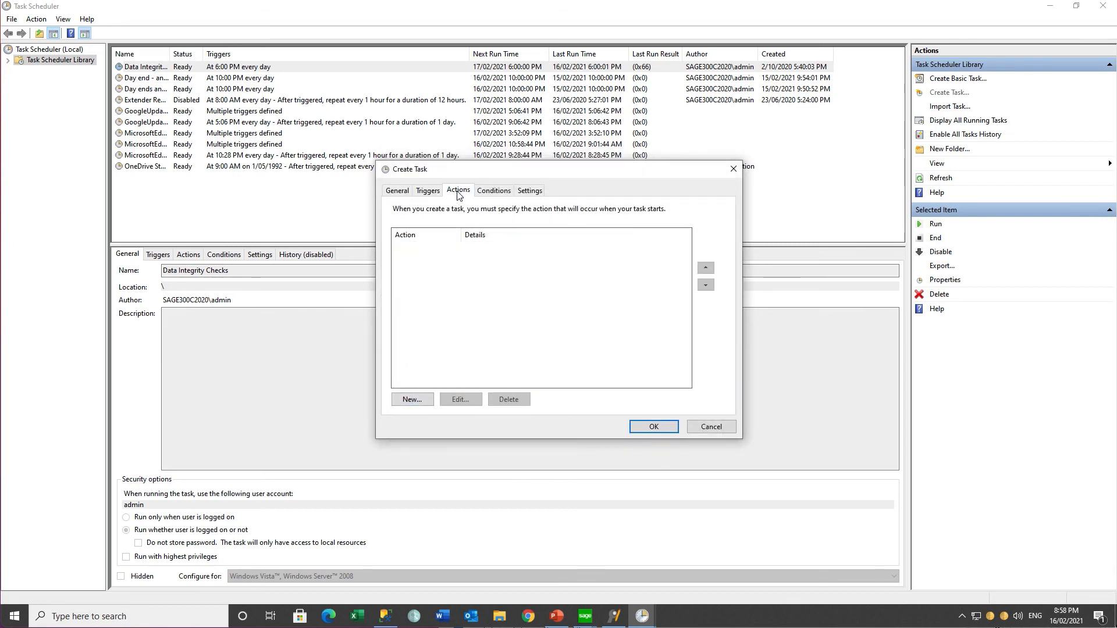
left_click(412, 400)
left_click(665, 251)
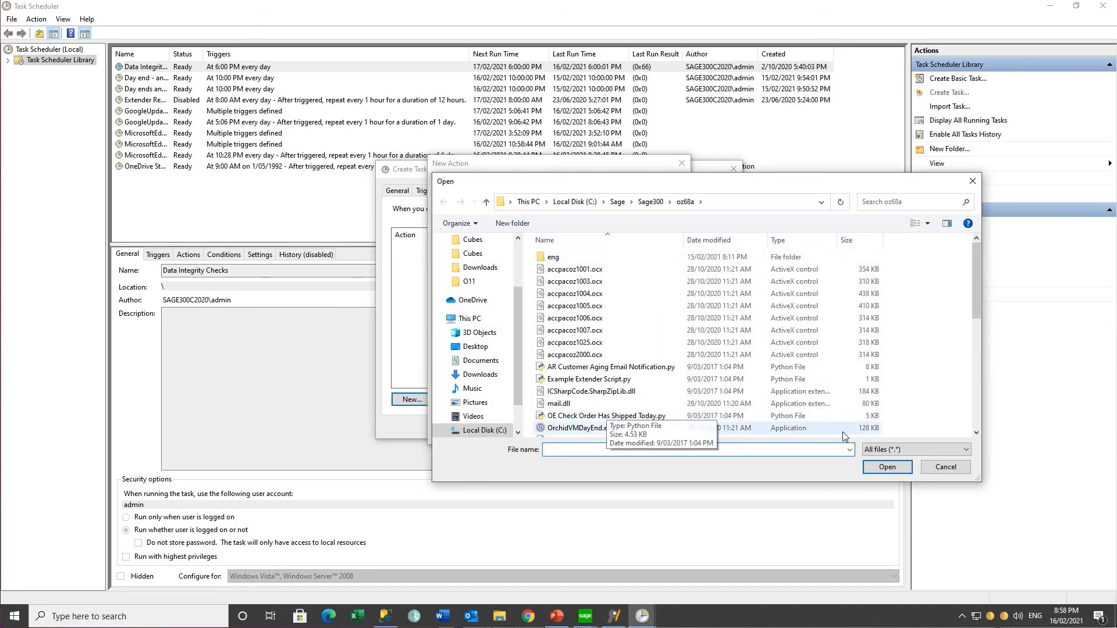
left_click(976, 434)
left_click(976, 434)
left_click(976, 434)
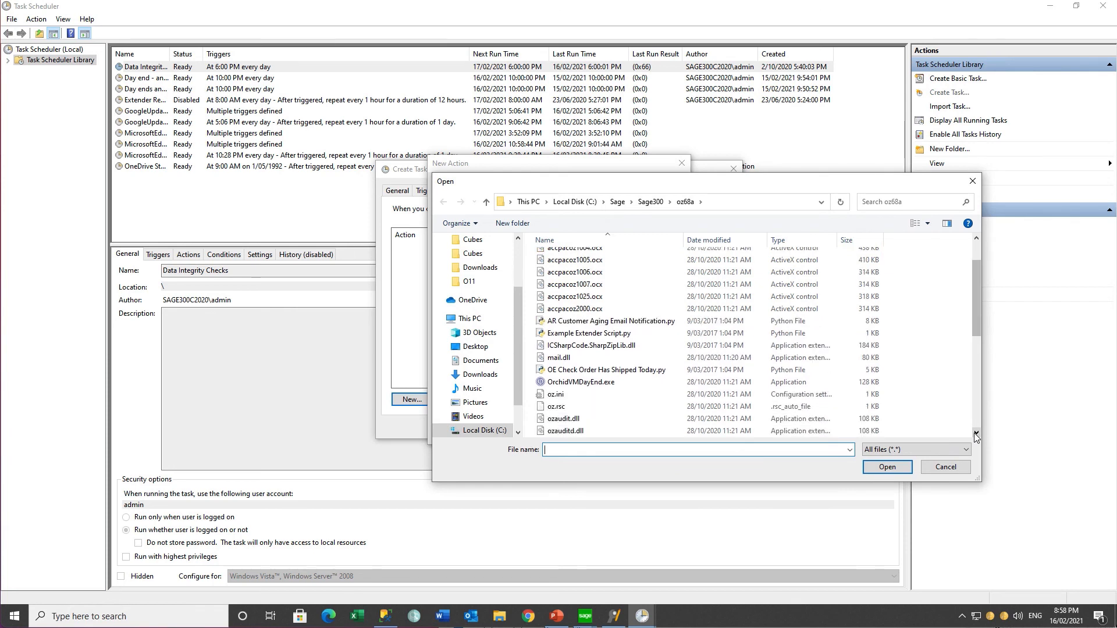
left_click(976, 434)
left_click(976, 434)
left_click(976, 434)
left_click(976, 434)
left_click(608, 412)
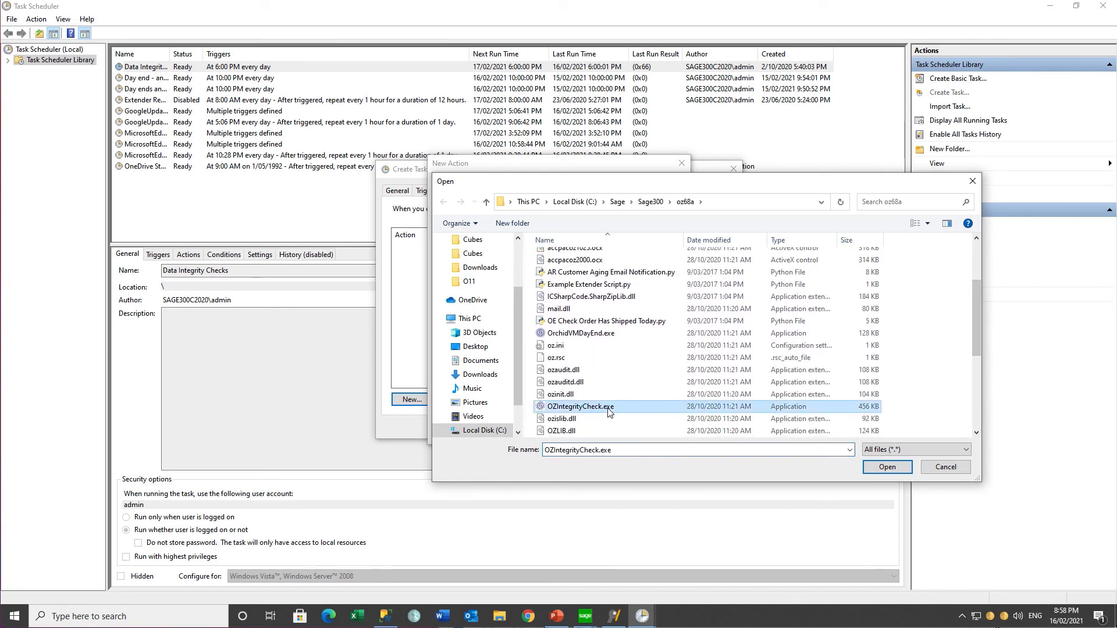
left_click(881, 469)
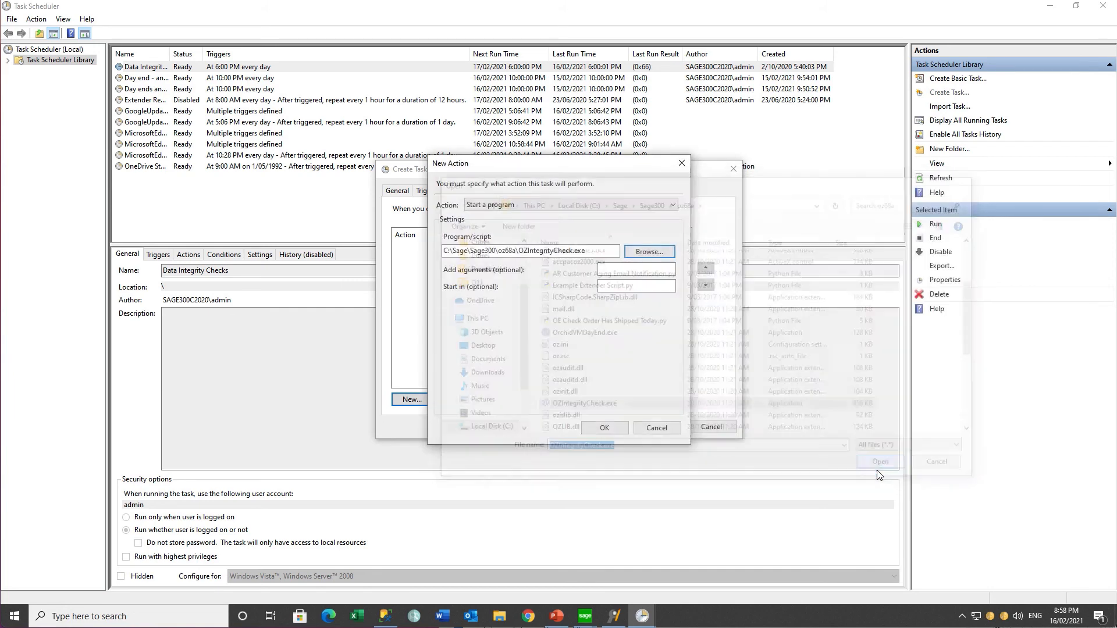
Step: Give the action the argument DAILYNOTIFICATIONS and confirm the new task
left_click(606, 269)
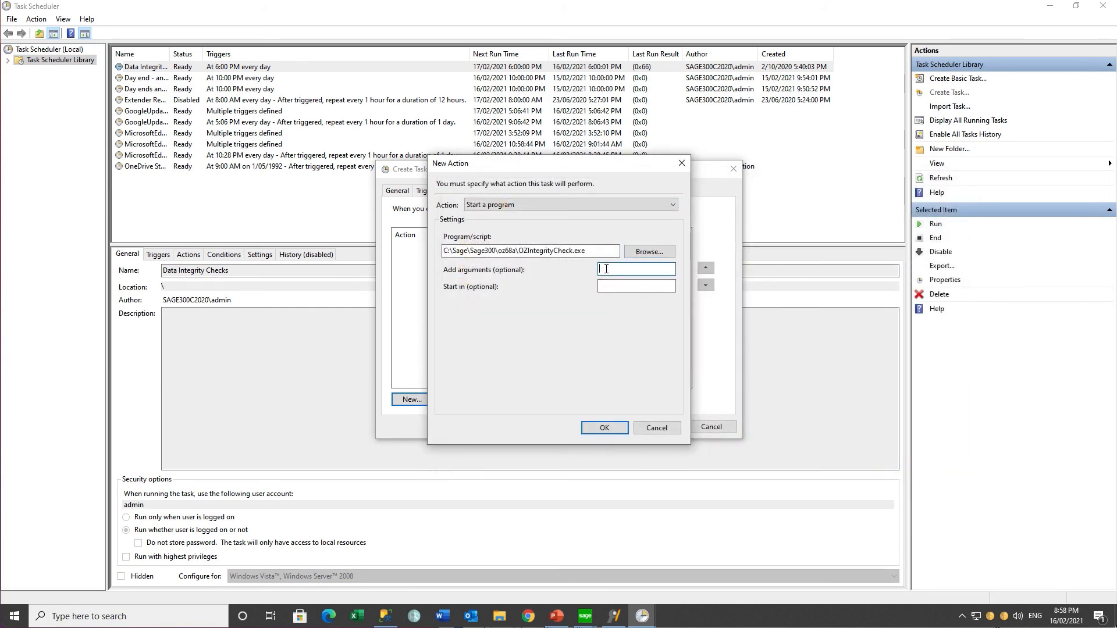
type("DAILYNOTIFICATIONS")
left_click(605, 429)
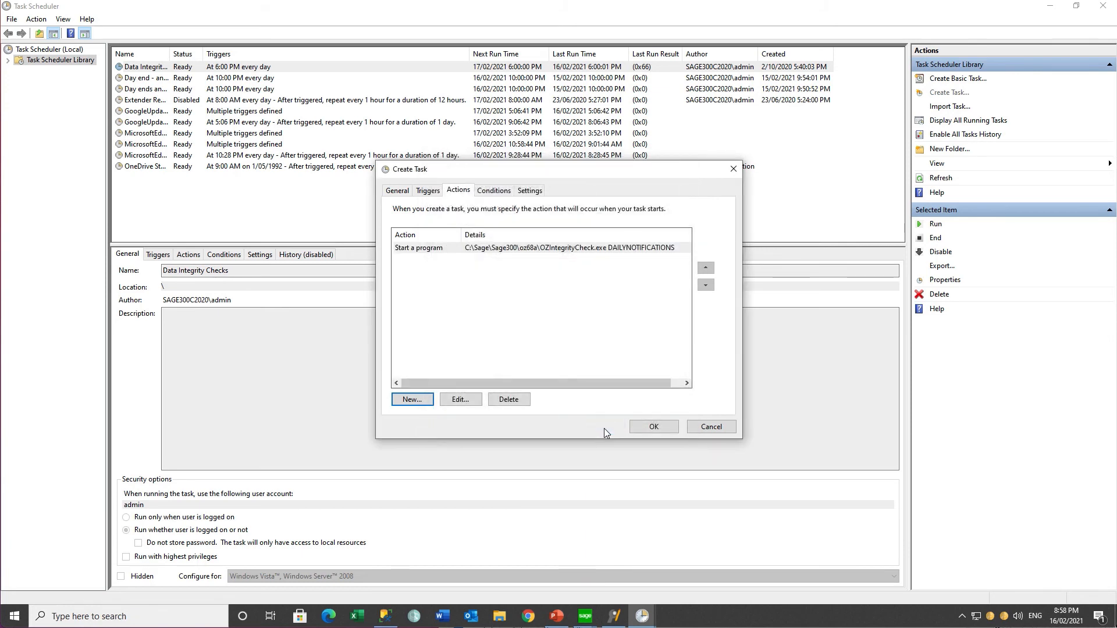
left_click(643, 428)
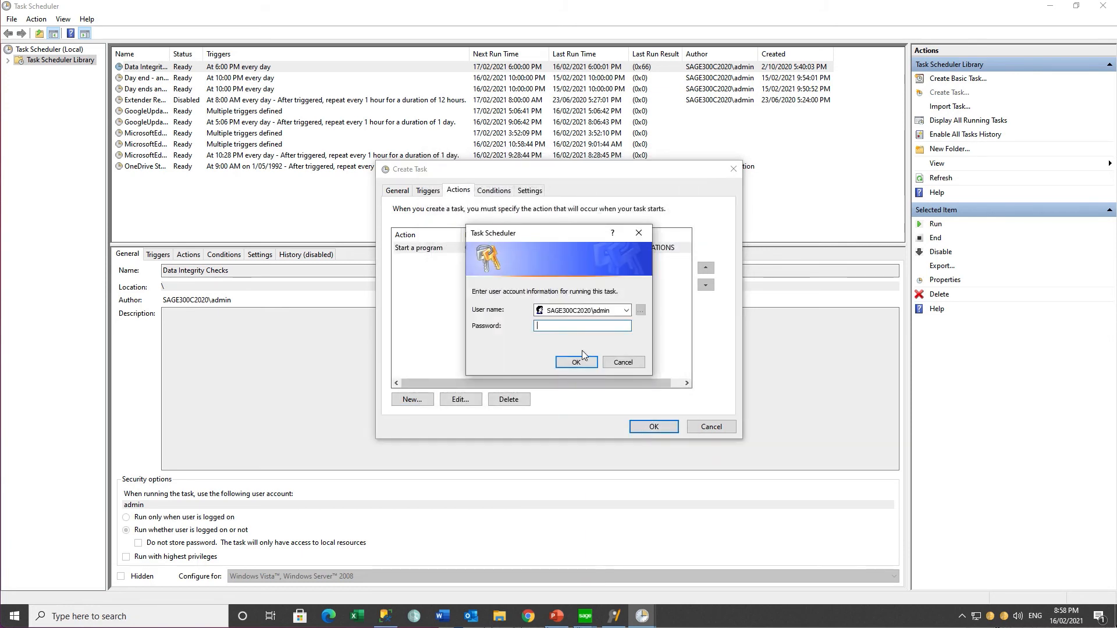
Step: Enter the run-as account password to create the Daily Notifications task, then select it in the library
type("••••••••")
left_click(574, 361)
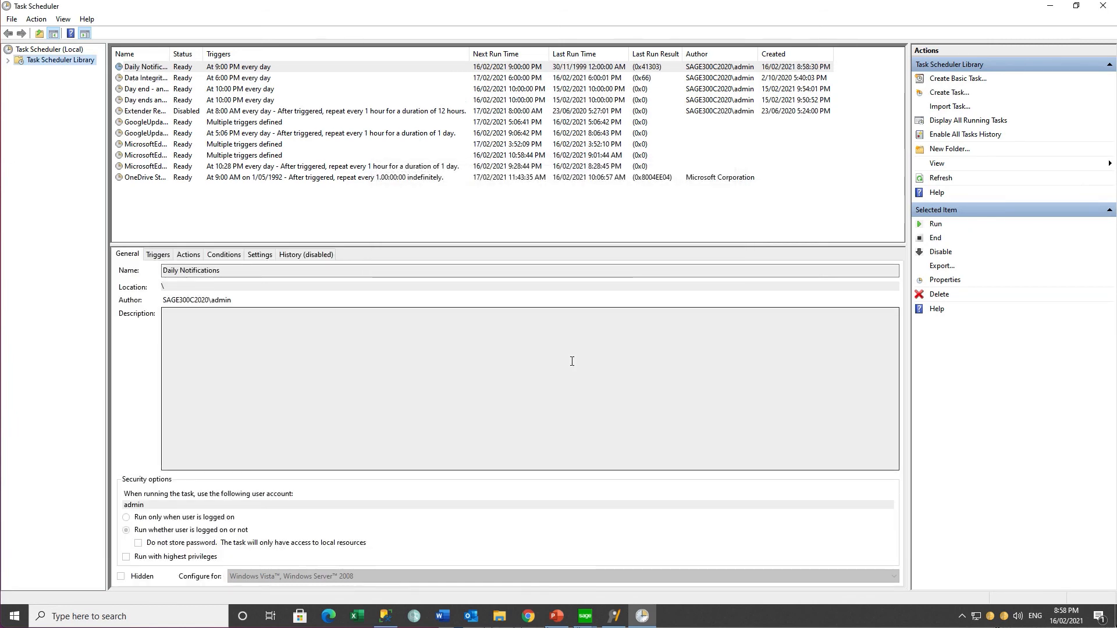
left_click(280, 70)
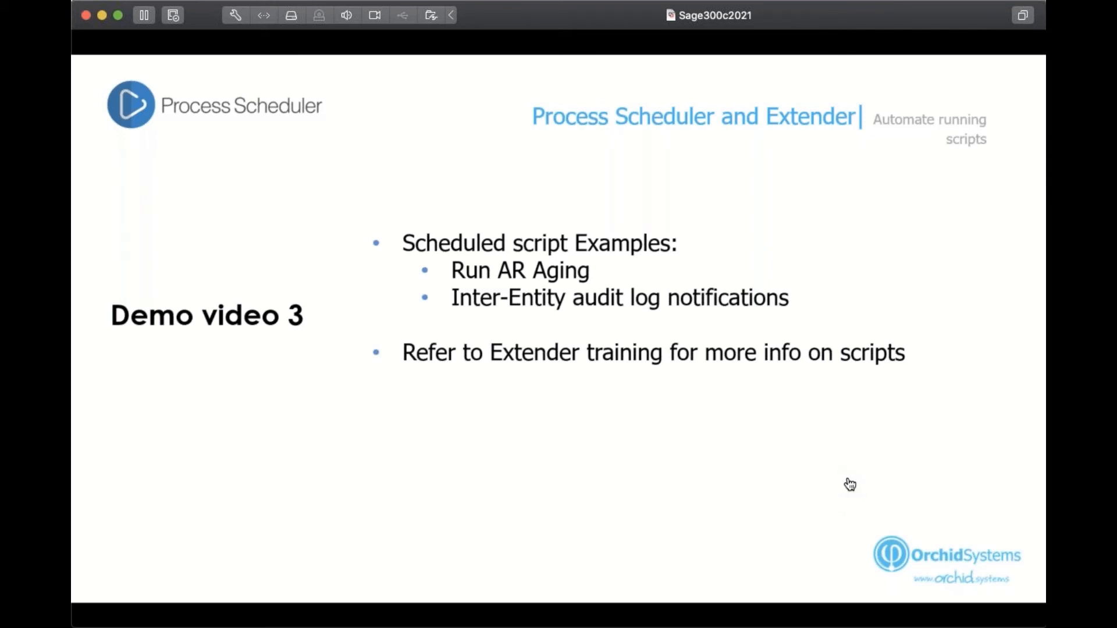
Step: Advance the slideshow from Demo video 3 to the Thank You slide
left_click(532, 544)
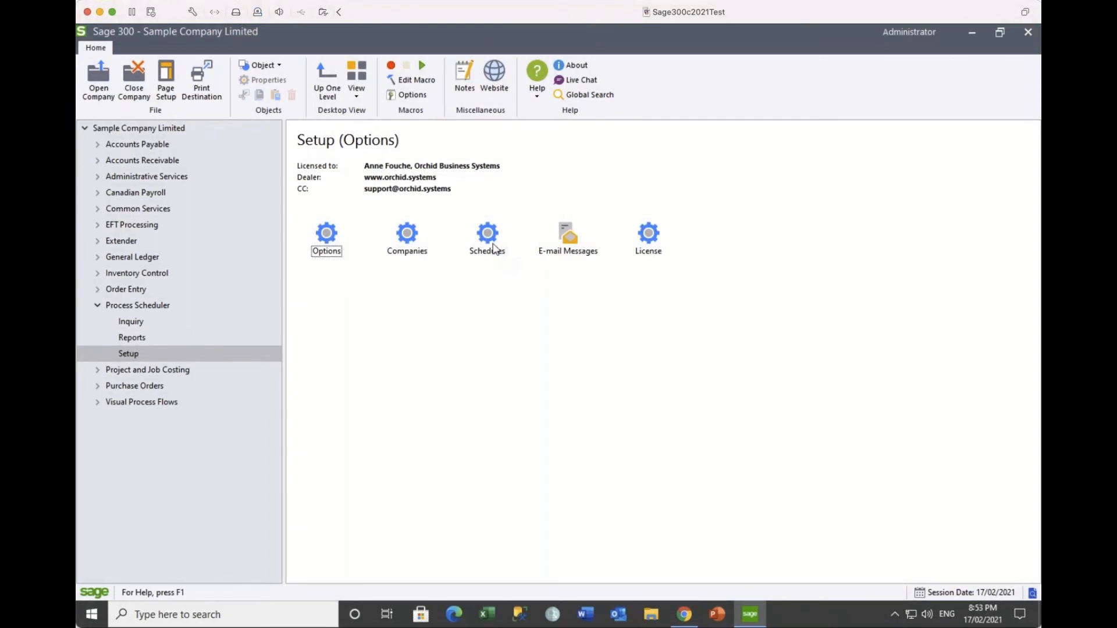
Step: Load the DAILYNOTIFICATIONS schedule and show the Action choices in step 1's Details
double_click(488, 239)
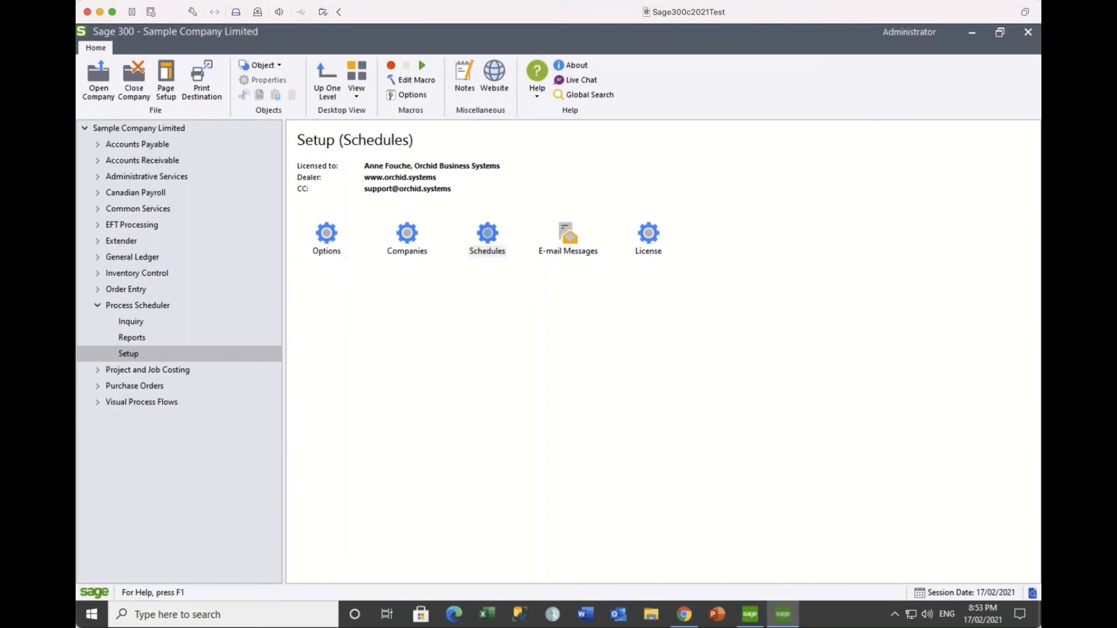
left_click(543, 209)
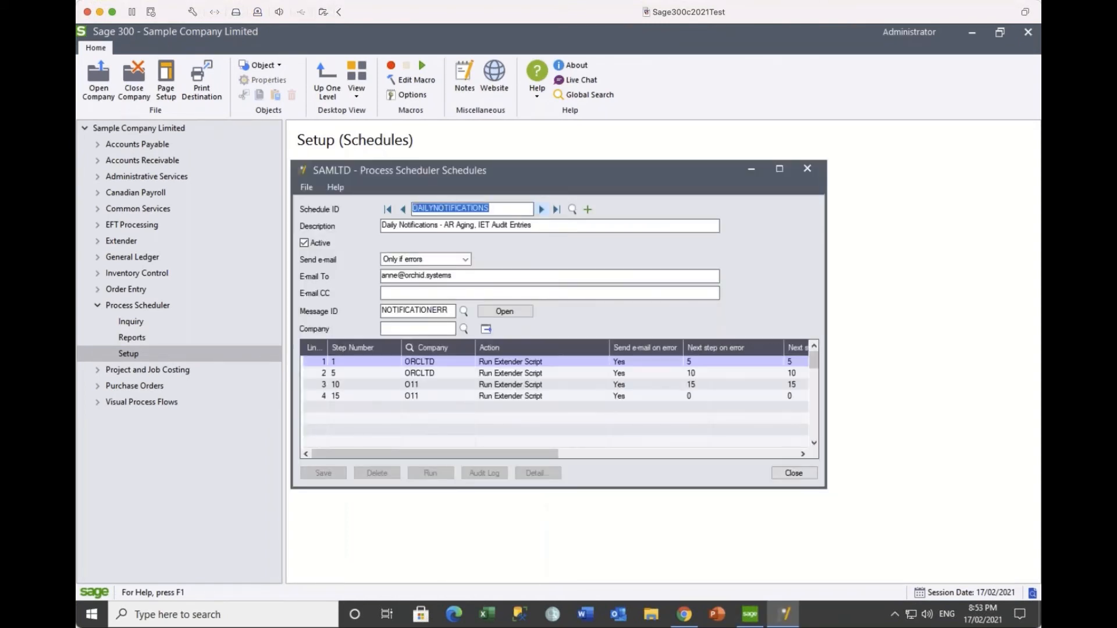
left_click(492, 362)
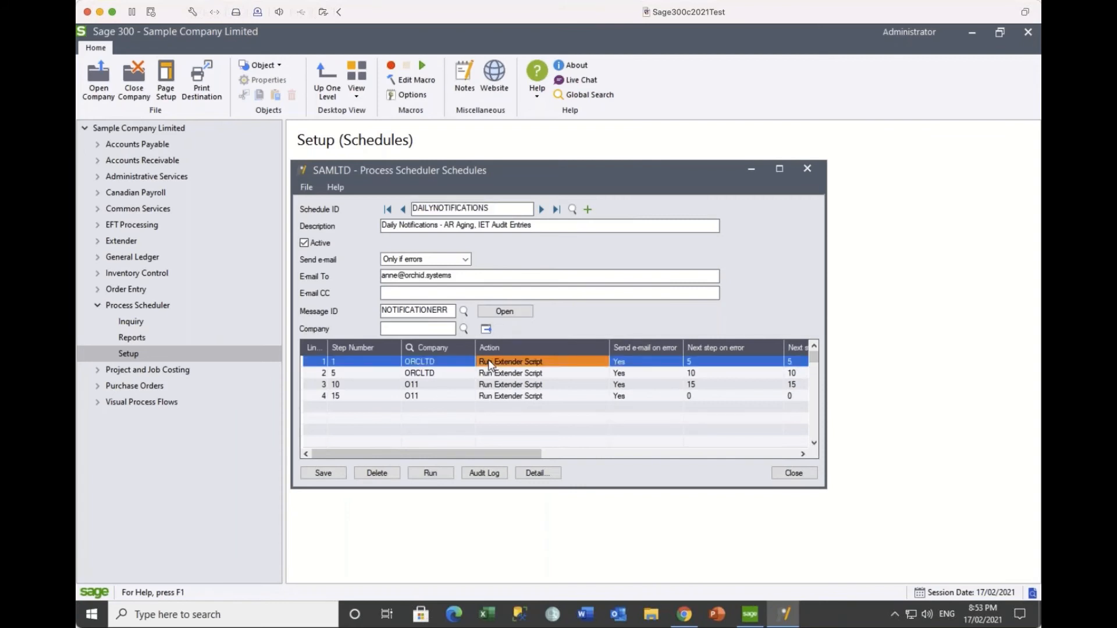
left_click(534, 473)
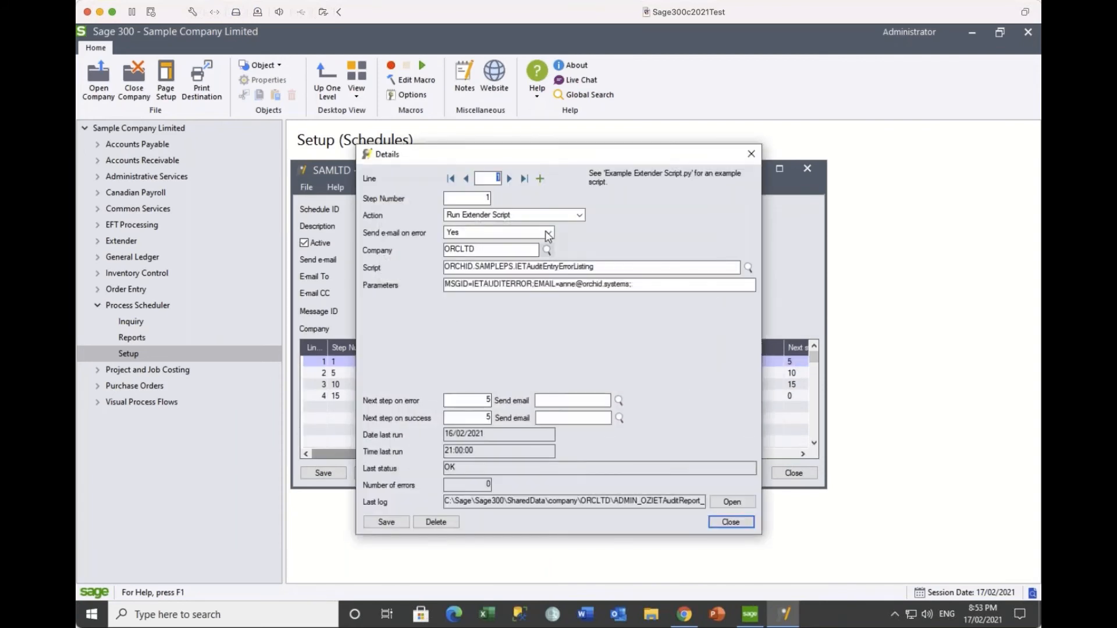
left_click(547, 215)
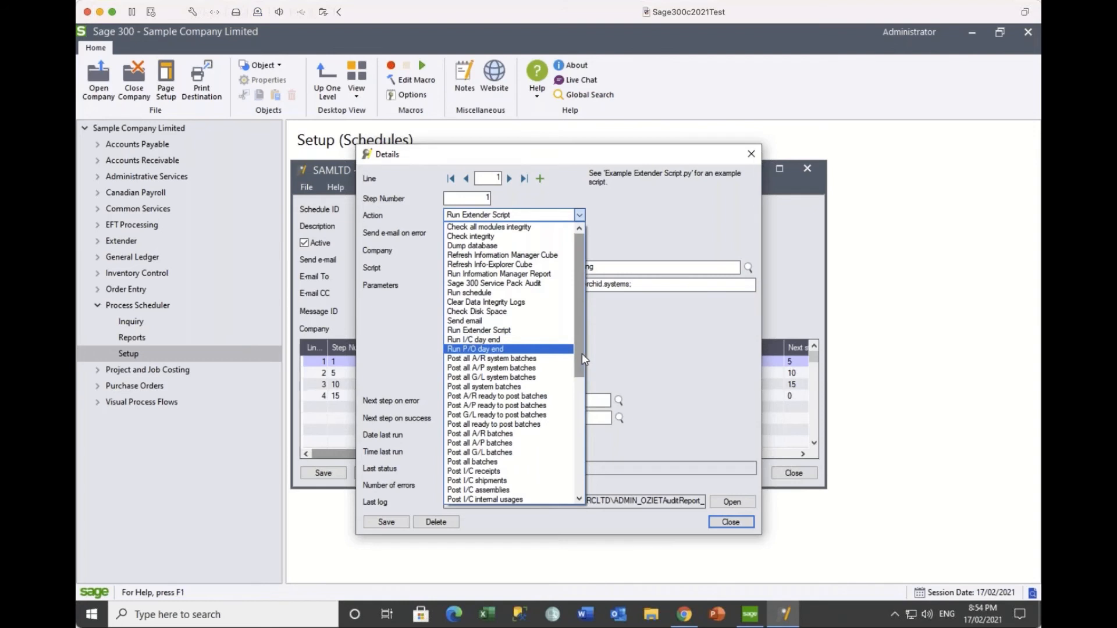
Step: Scroll through every step Action option, leave it at Run Extender Script, and bring up the Orchid website
left_click_drag(580, 354, 579, 387)
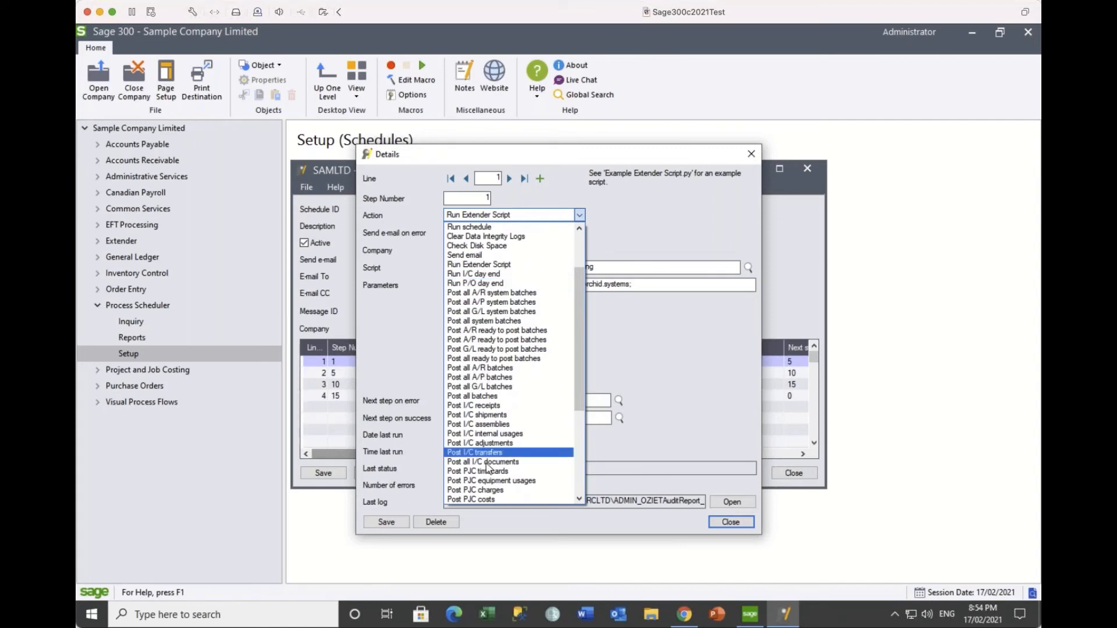
left_click_drag(578, 396, 581, 493)
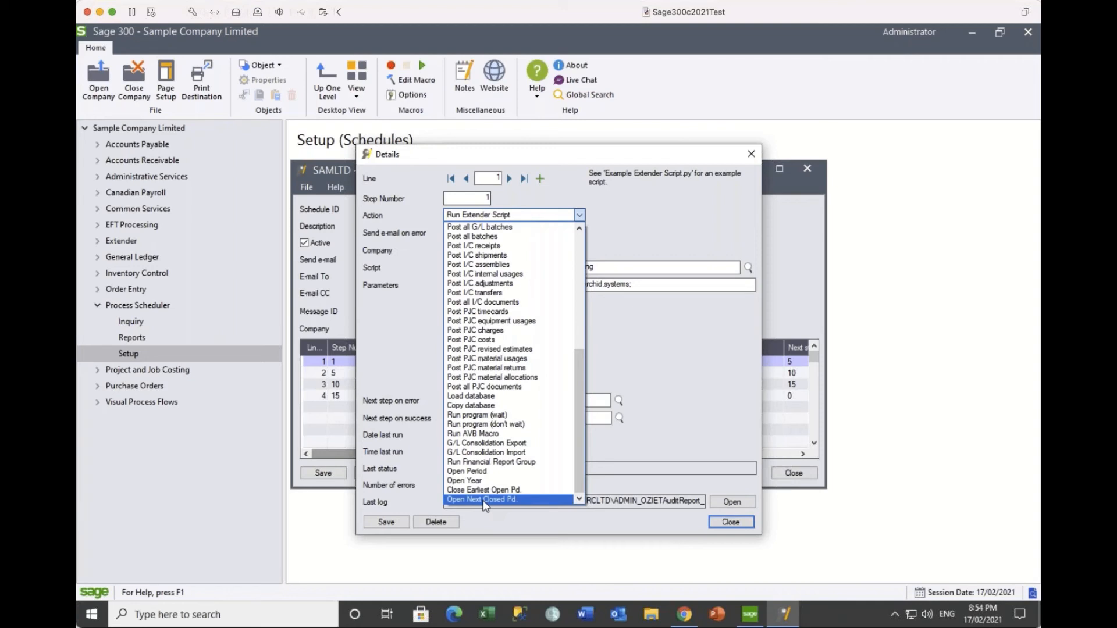
left_click(651, 377)
left_click(685, 615)
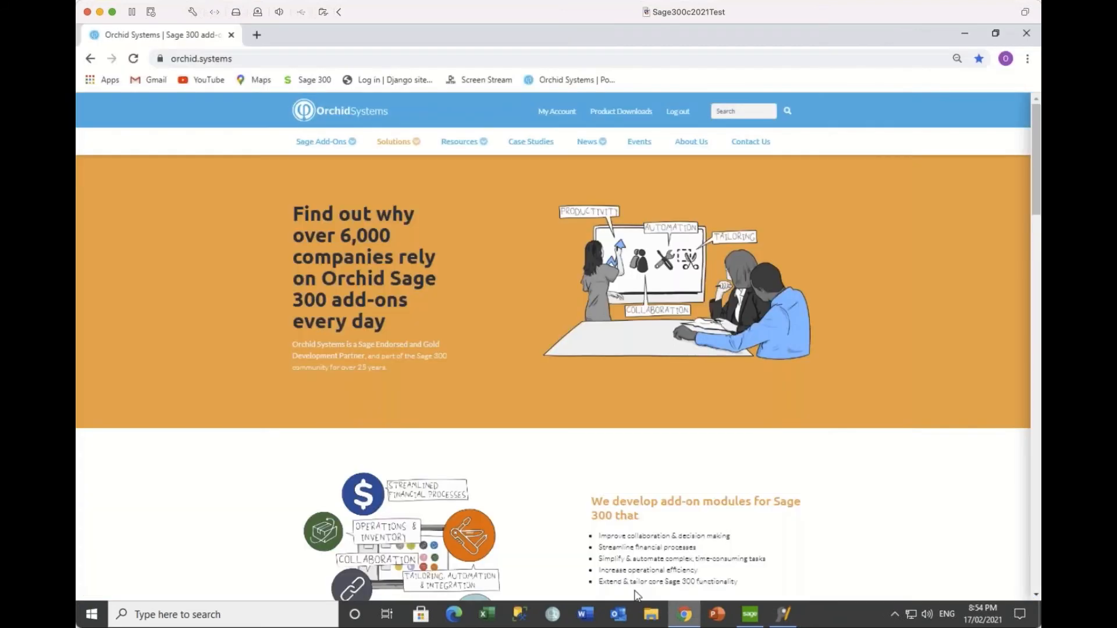
mouse_move(319, 145)
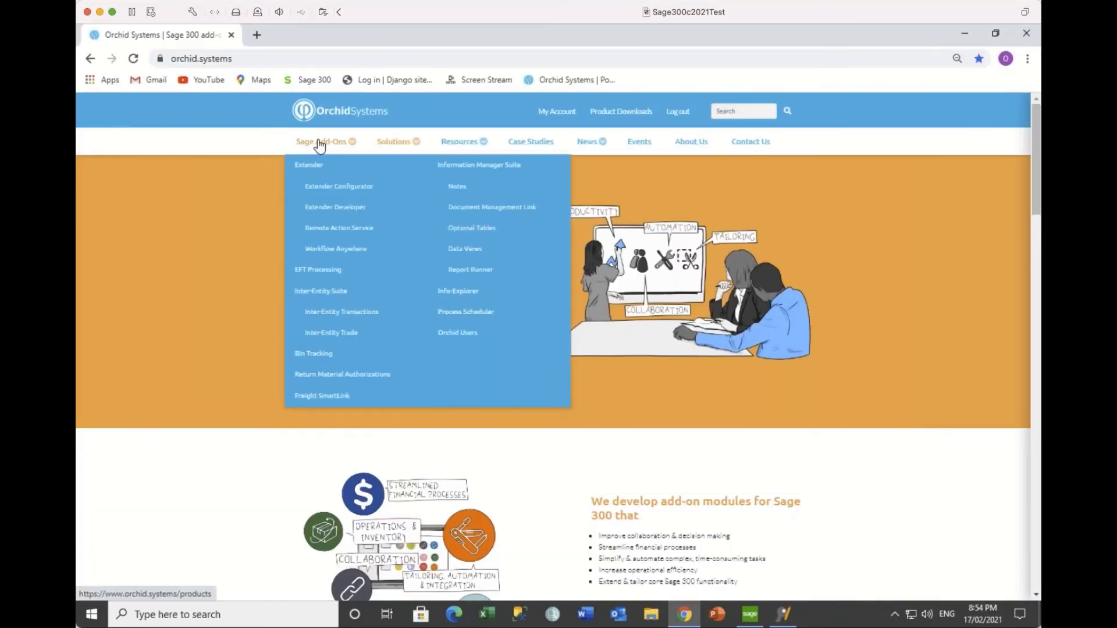
Step: Read the Process Scheduler page's Features and Level 1–3 sections, then return to Sage 300
left_click(466, 312)
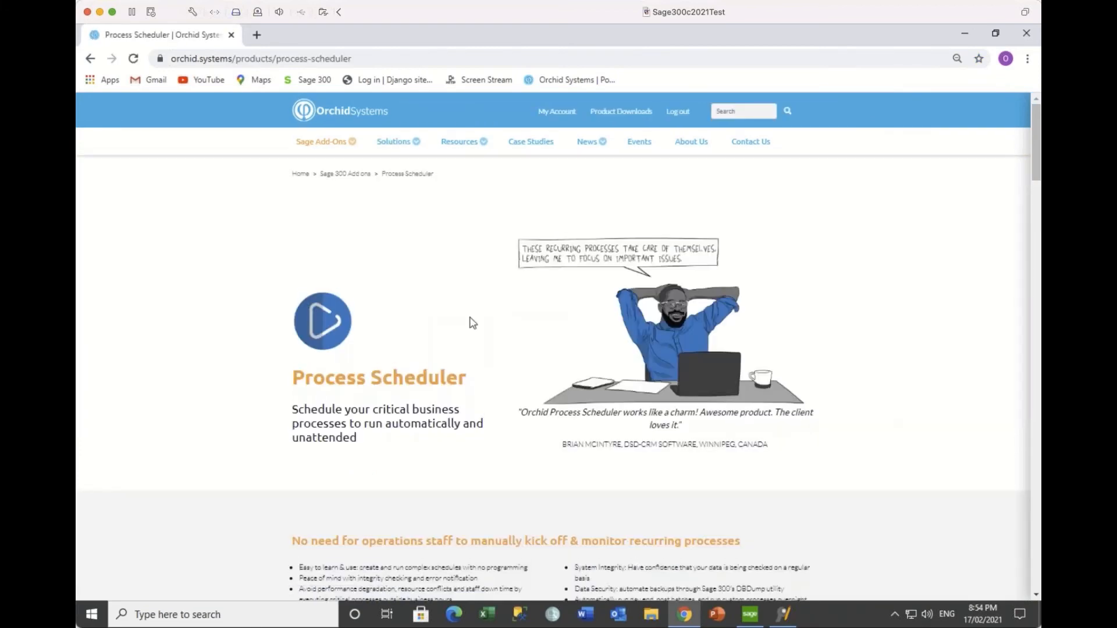
scroll(472, 323, "down", 2)
scroll(472, 323, "down", 15)
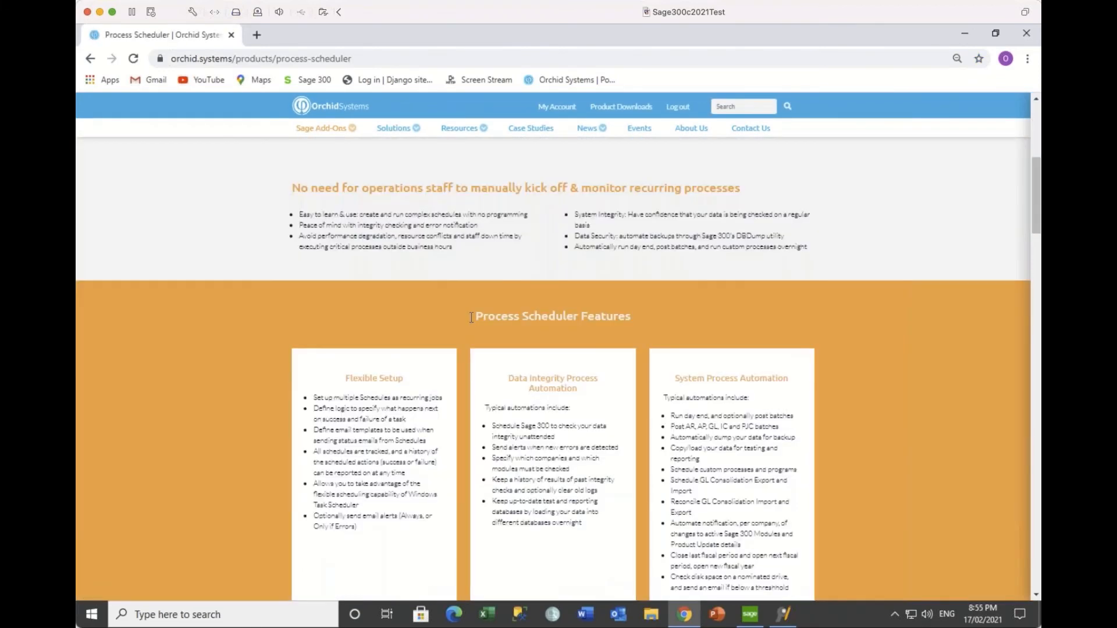
scroll(472, 323, "down", 6)
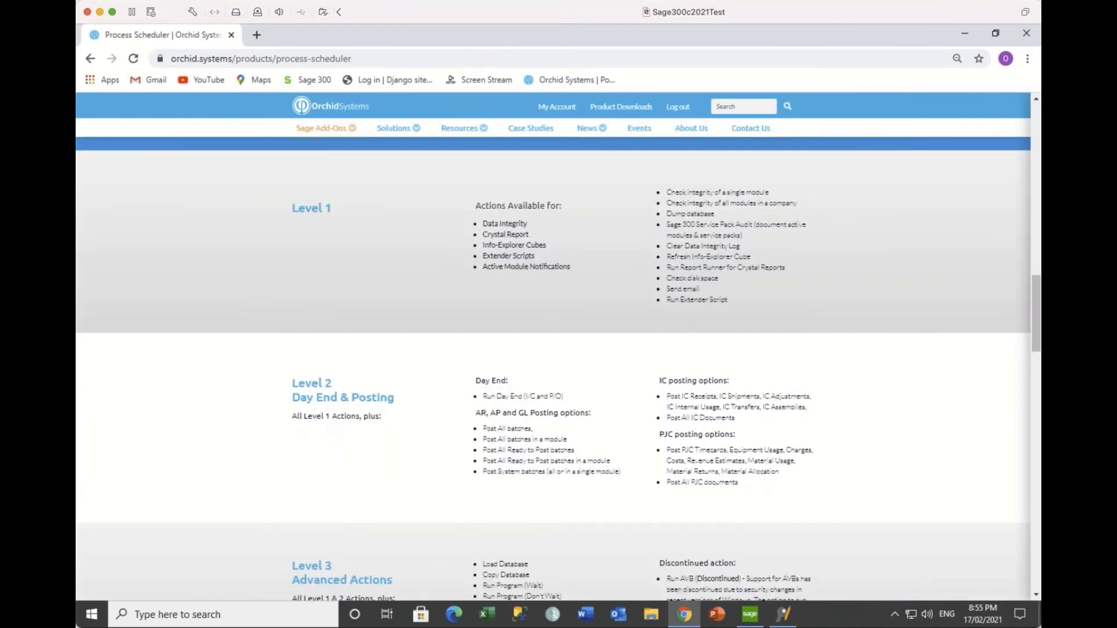
scroll(553, 366, "down", 1)
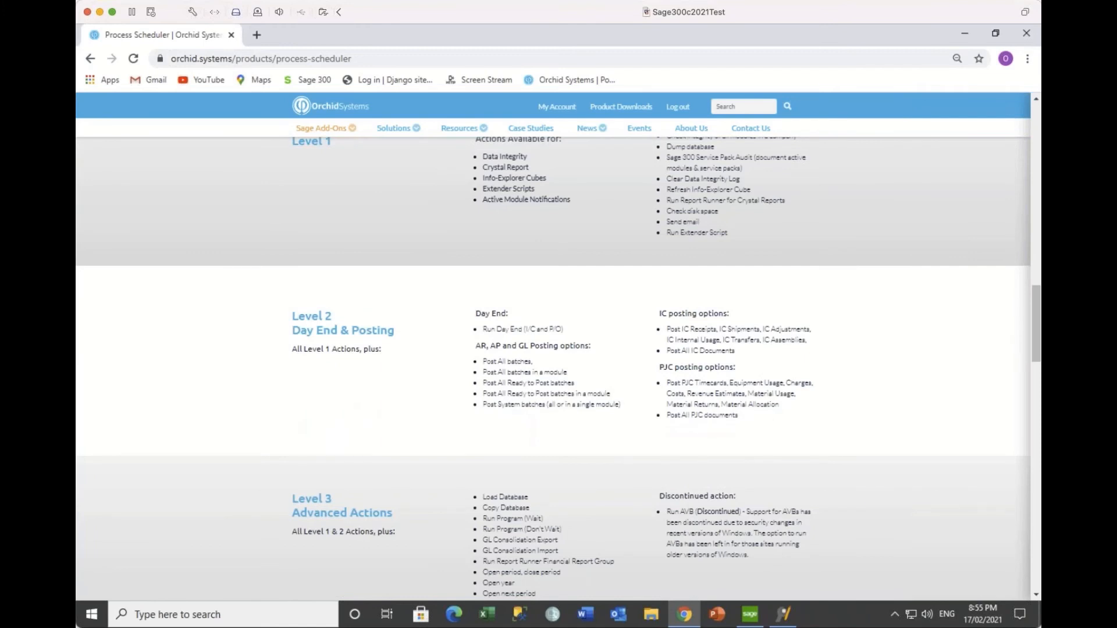
scroll(552, 366, "up", 2)
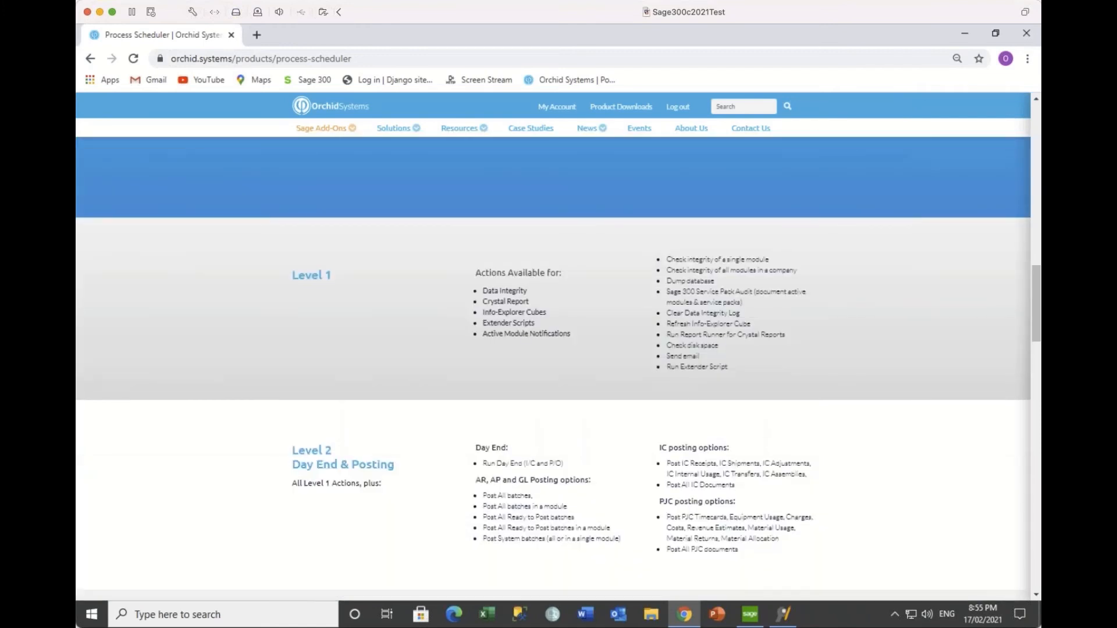
left_click(752, 617)
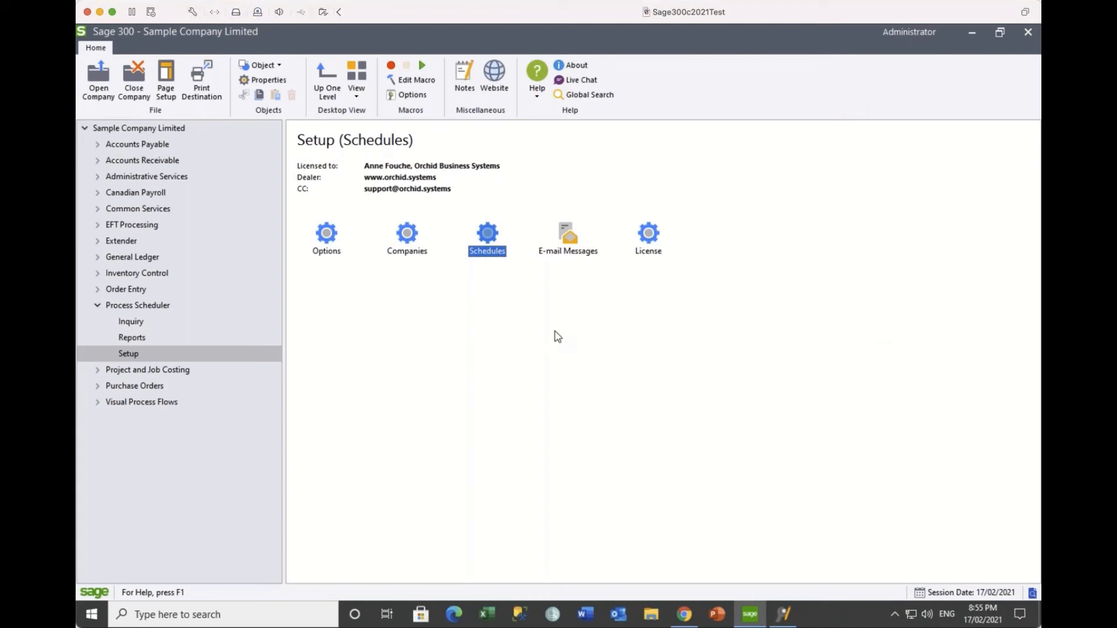
Step: Close the SAMLTD schedule step Details and schedule windows
left_click(97, 80)
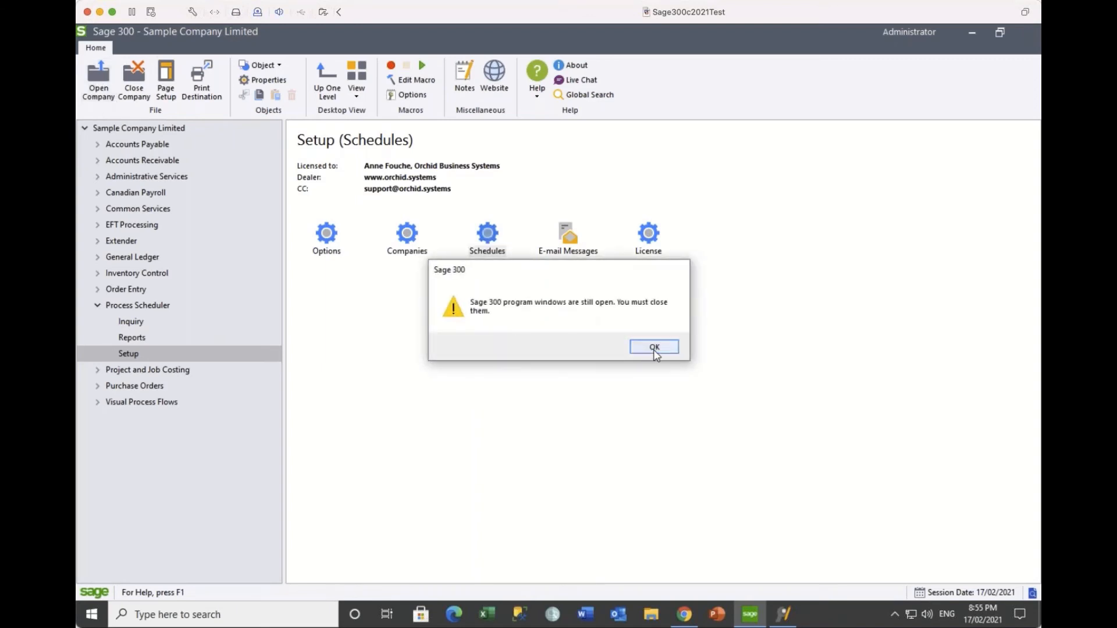
left_click(653, 347)
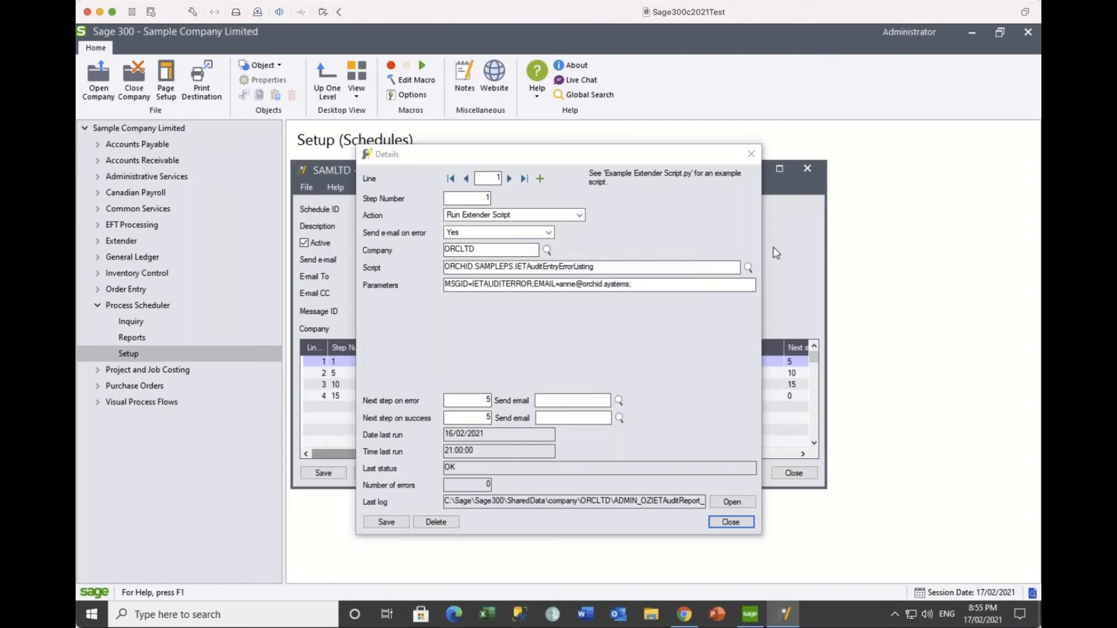
left_click(751, 155)
left_click(808, 169)
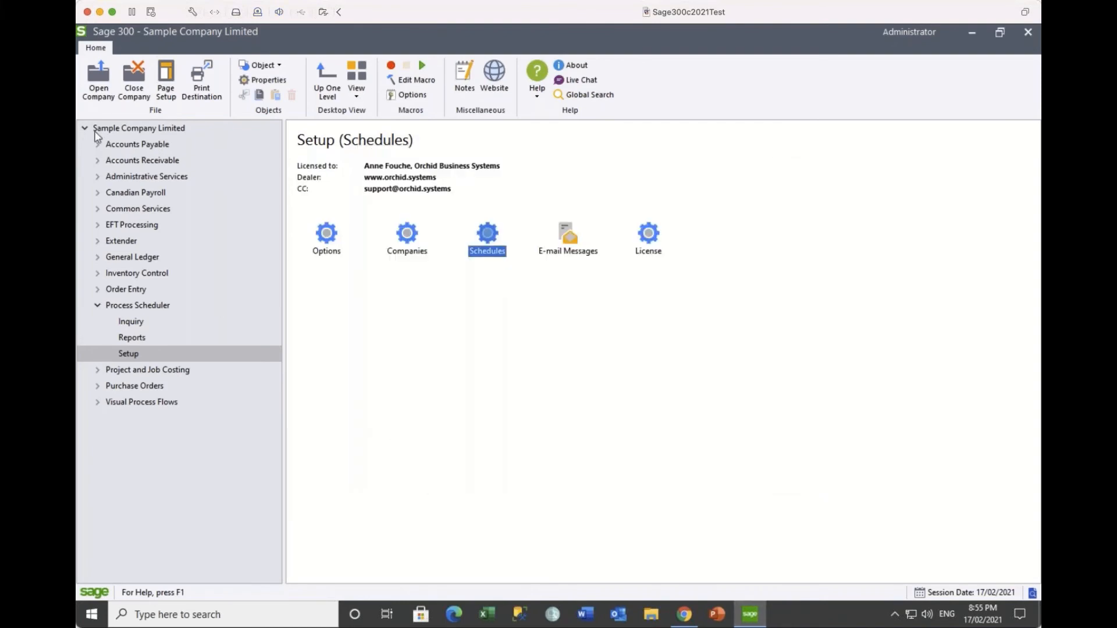
Step: Open Orchid Company Limited - Entity 1 & 5, dismiss the licence warnings, and expand Information Manager
left_click(98, 78)
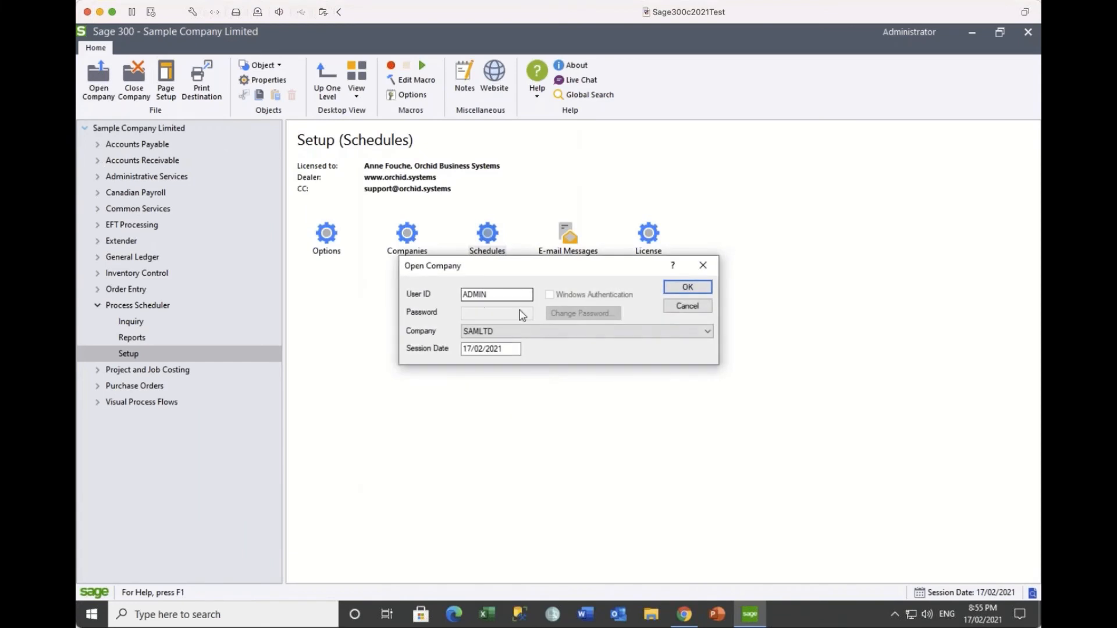
left_click(514, 331)
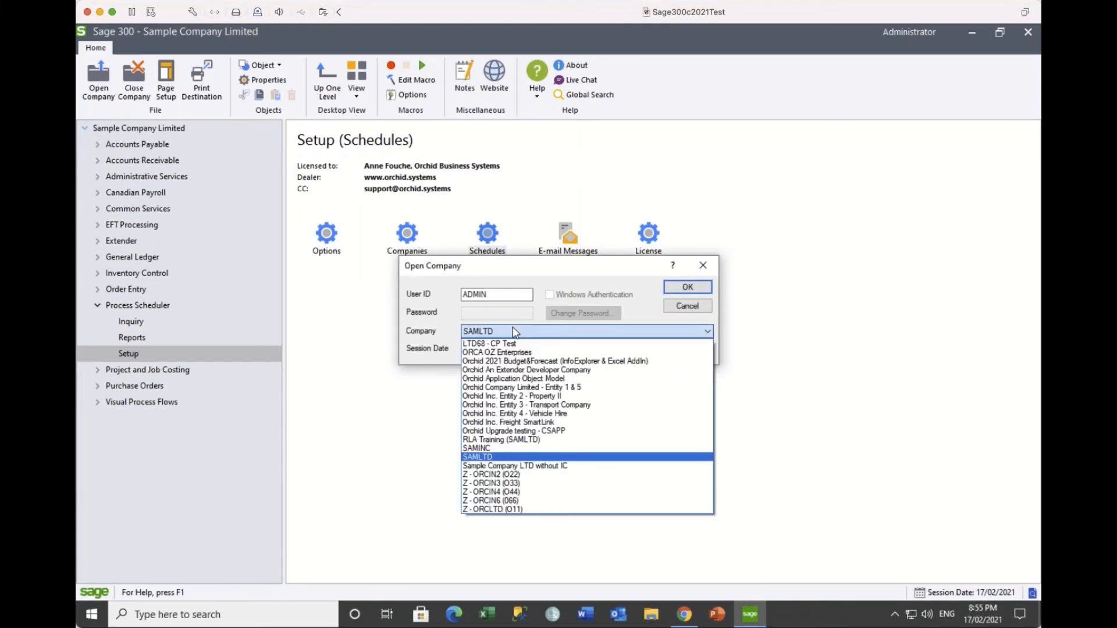
left_click(494, 387)
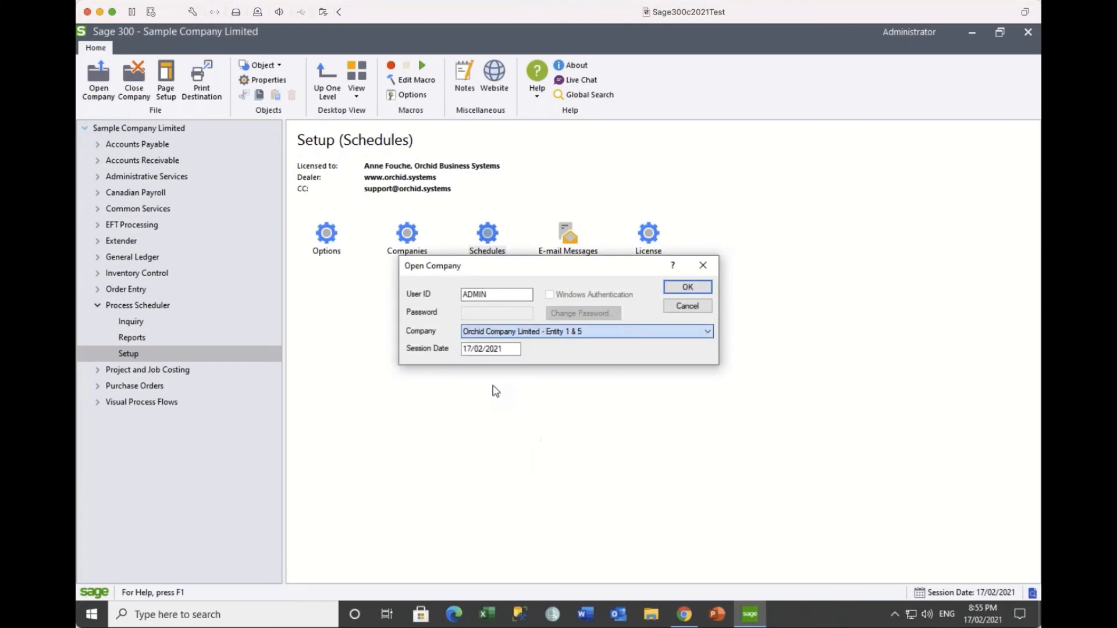
left_click(687, 287)
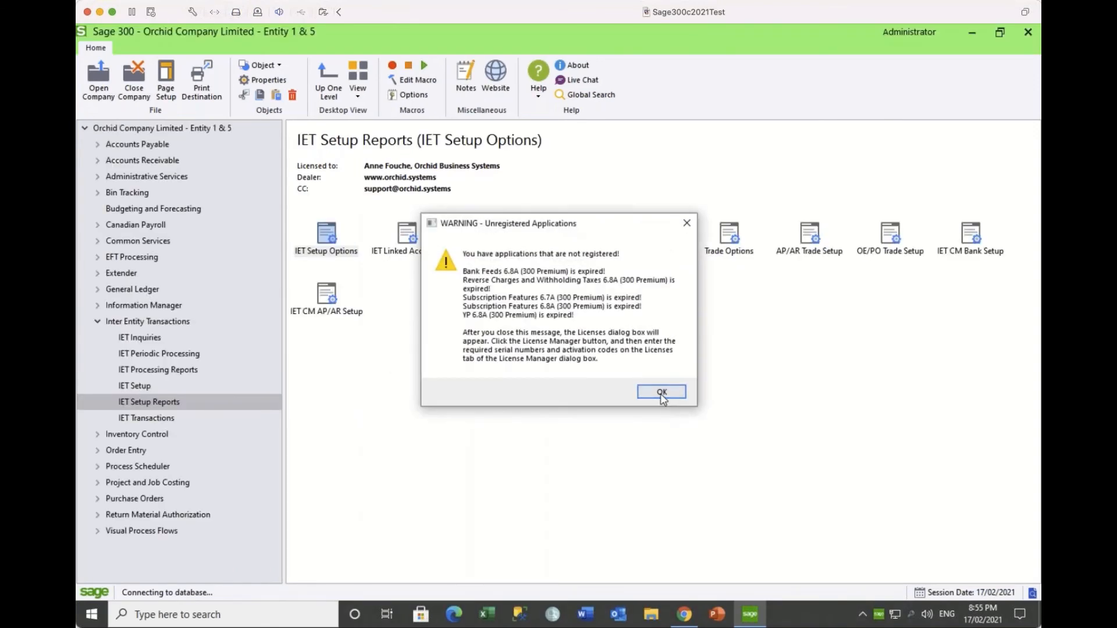
left_click(662, 392)
left_click(702, 385)
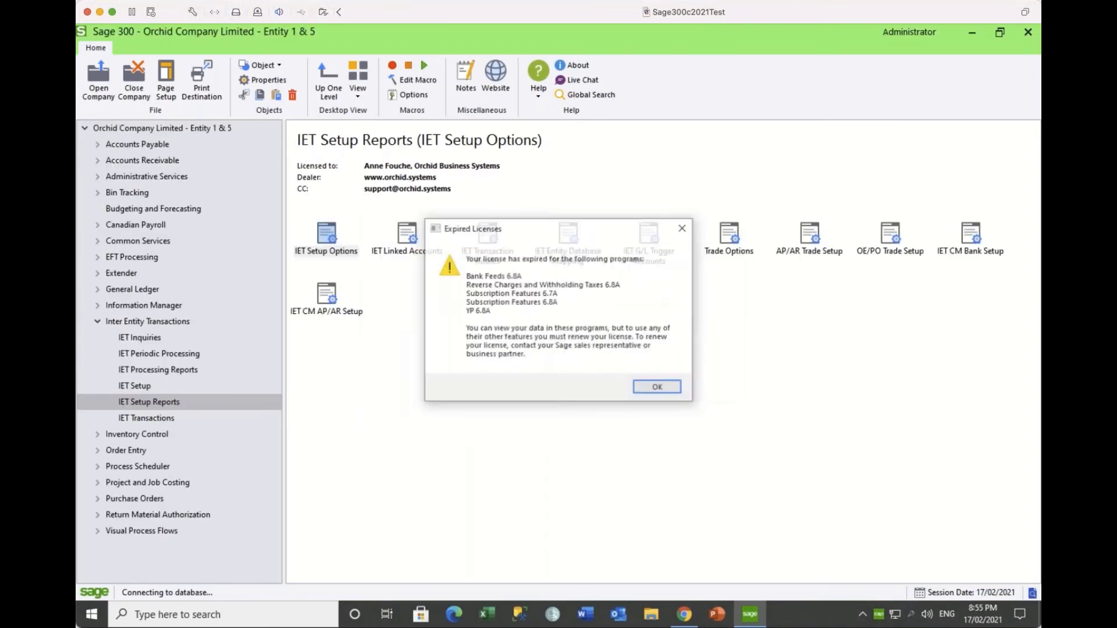
left_click(657, 386)
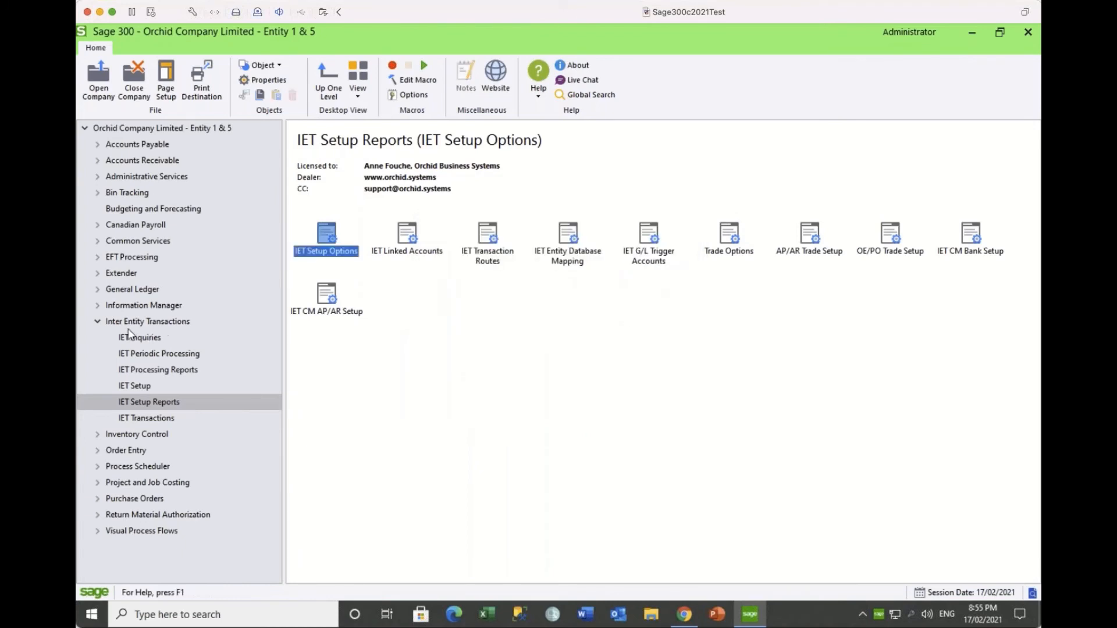
left_click(98, 322)
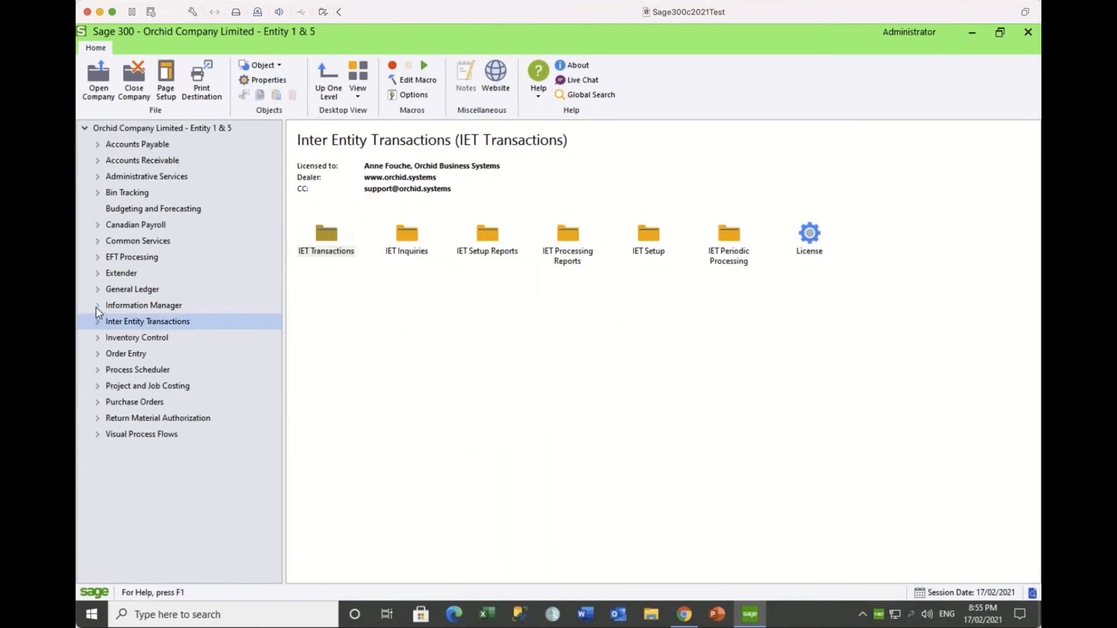
left_click(98, 306)
Step: Show the I/M Analytical Reports programs and launch Report Runner
left_click(163, 323)
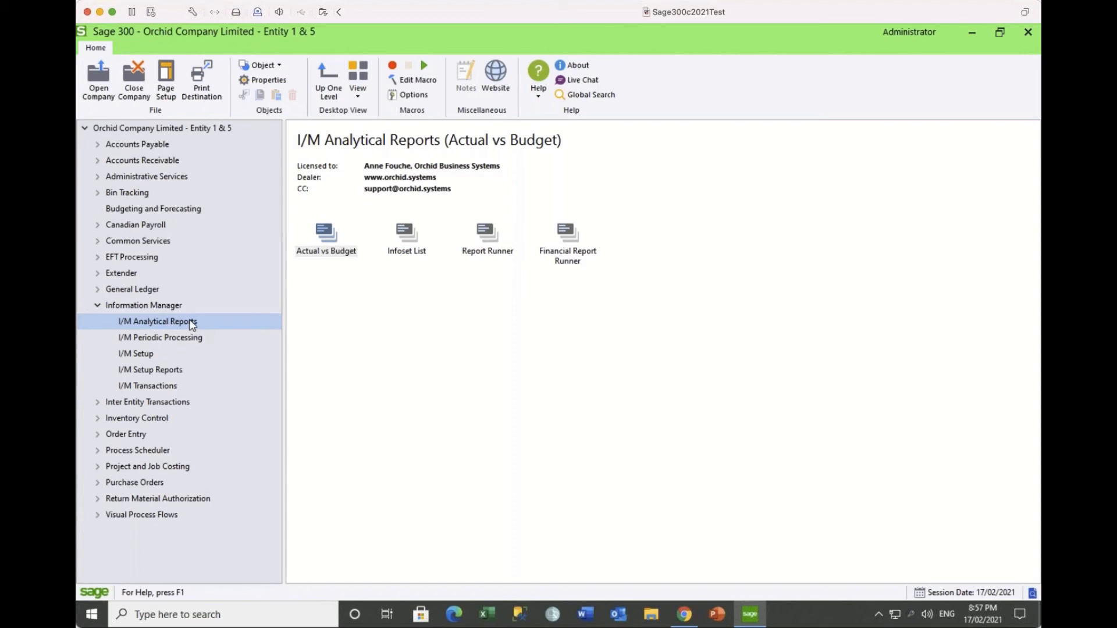
left_click(489, 249)
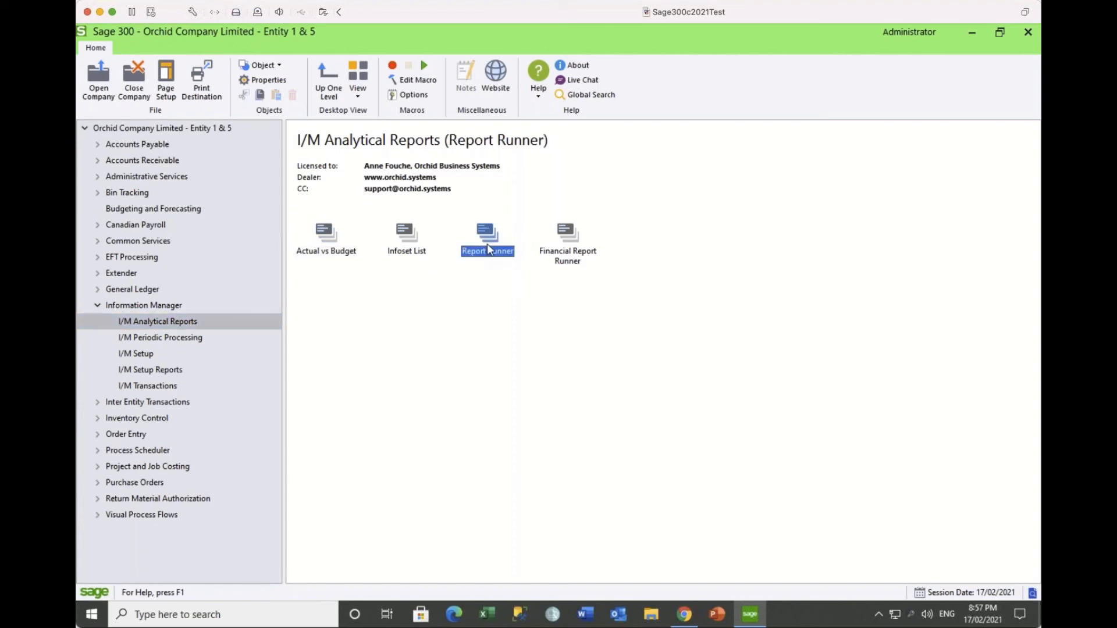
left_click(557, 249)
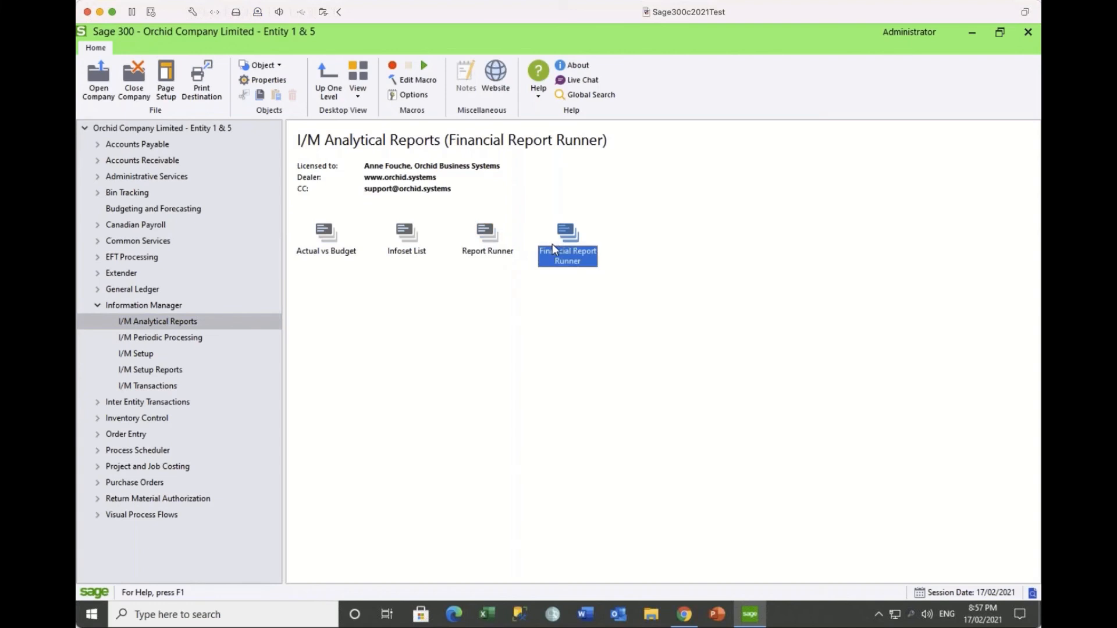
left_click(488, 245)
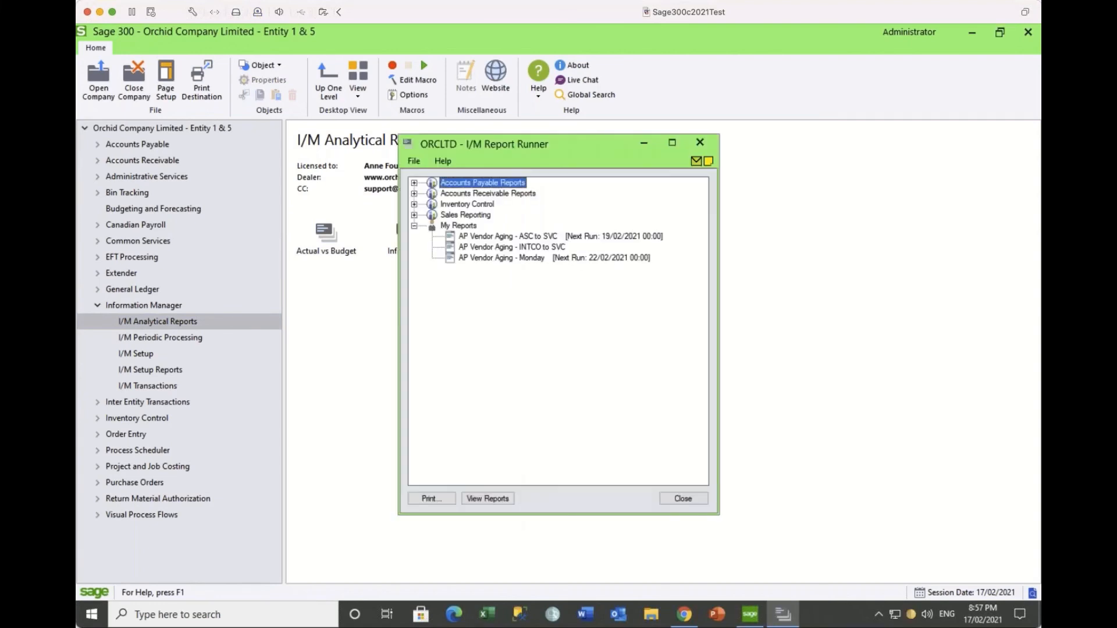
Step: Expand Accounts Payable Reports and open AP Account Sets in the Edit Report dialog
left_click(414, 183)
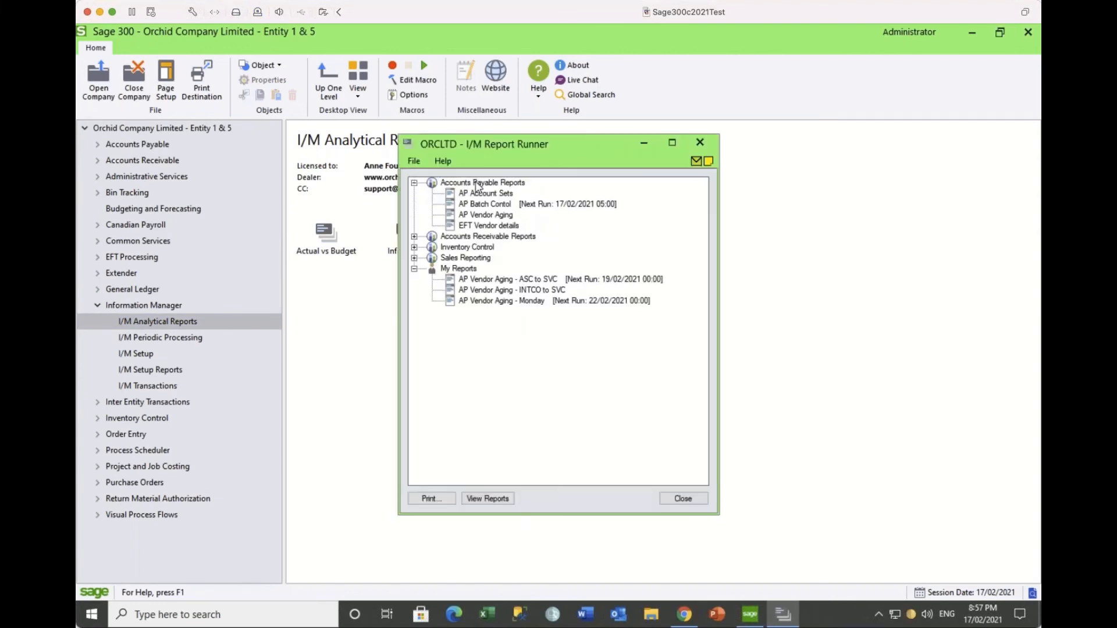
left_click(477, 185)
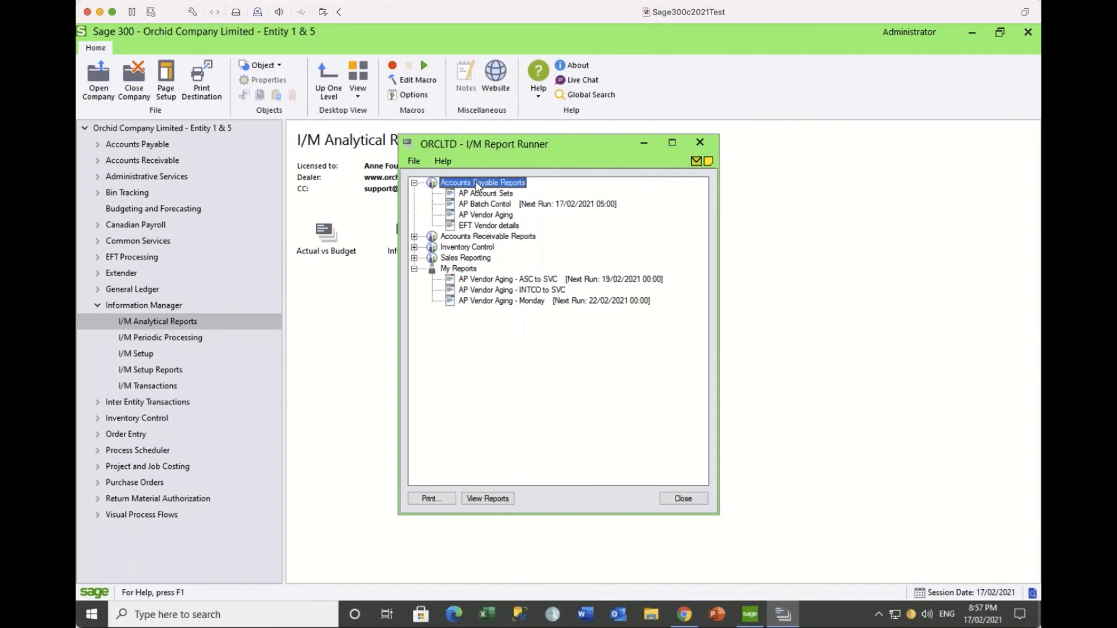
right_click(572, 187)
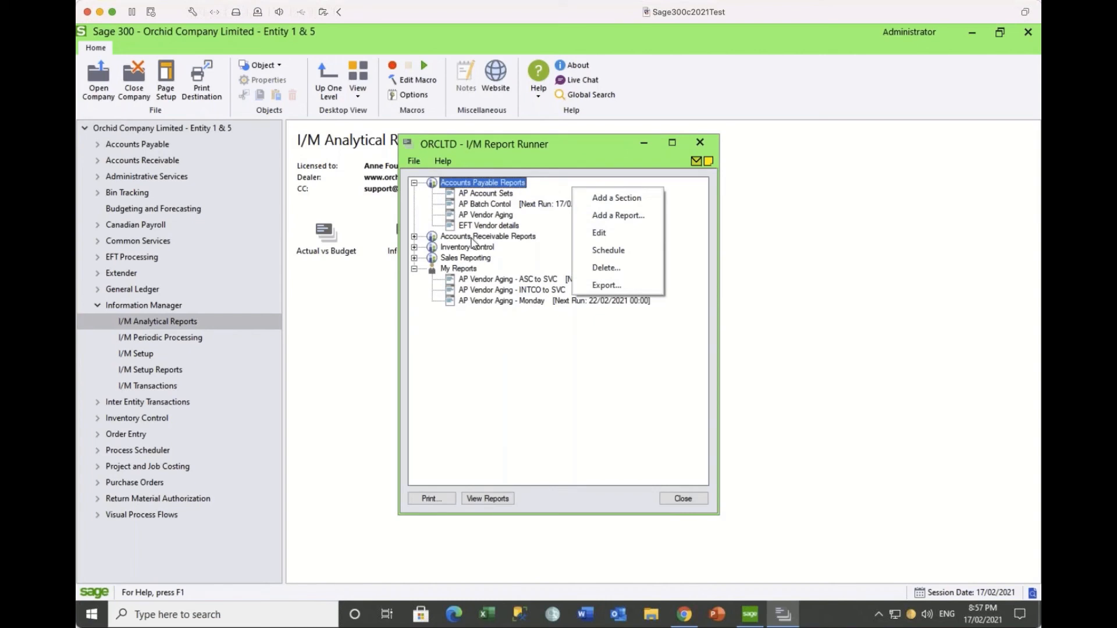
left_click(477, 196)
right_click(477, 196)
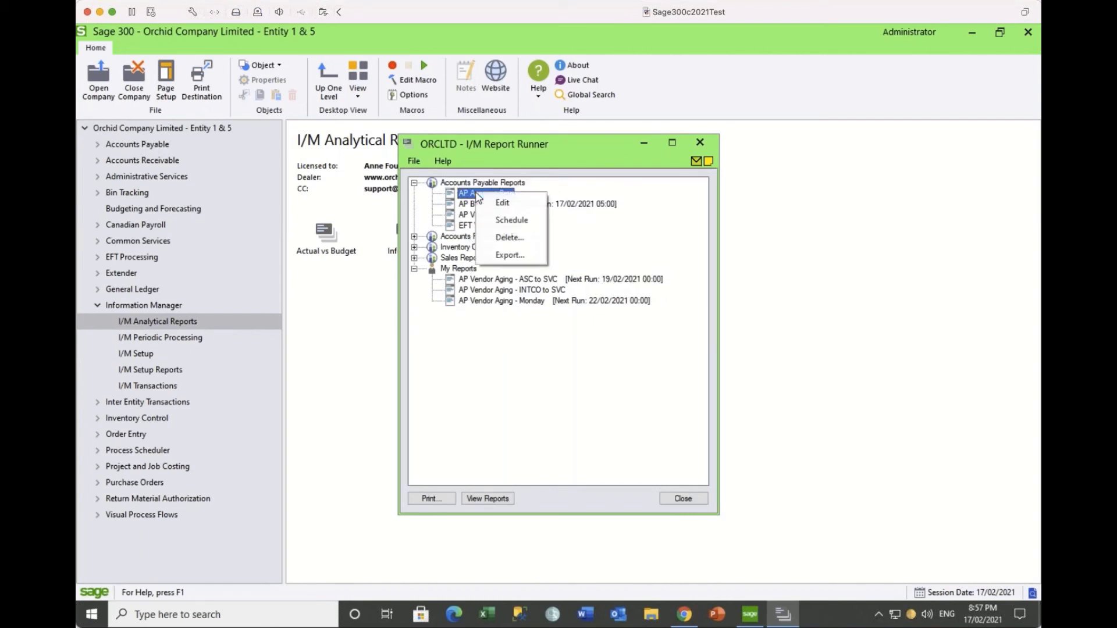
left_click(475, 188)
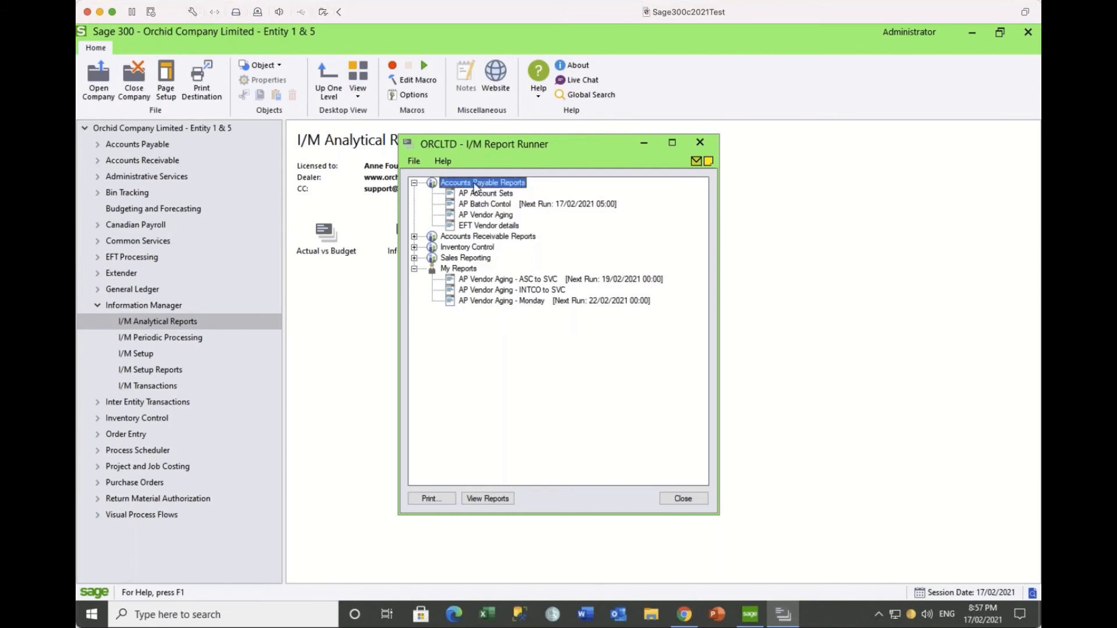
right_click(475, 187)
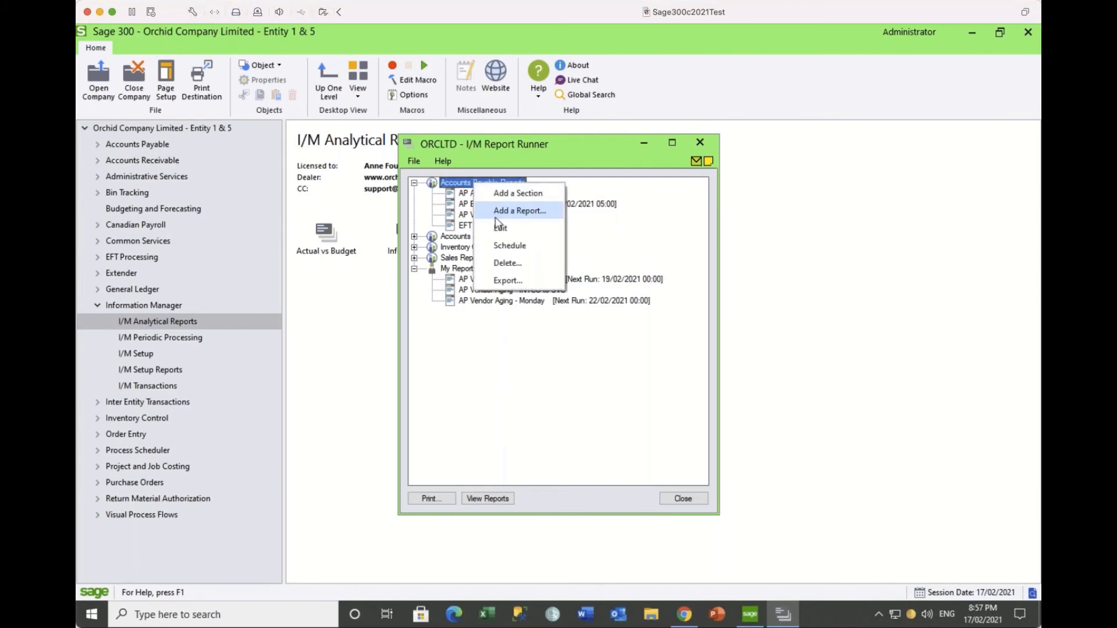
left_click(465, 195)
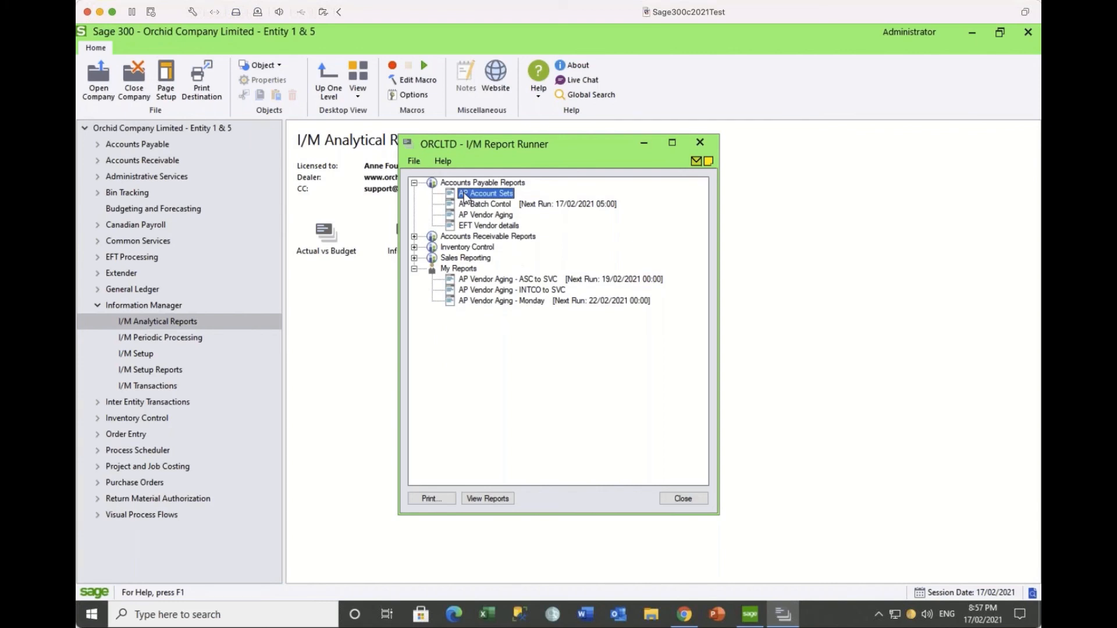
right_click(499, 195)
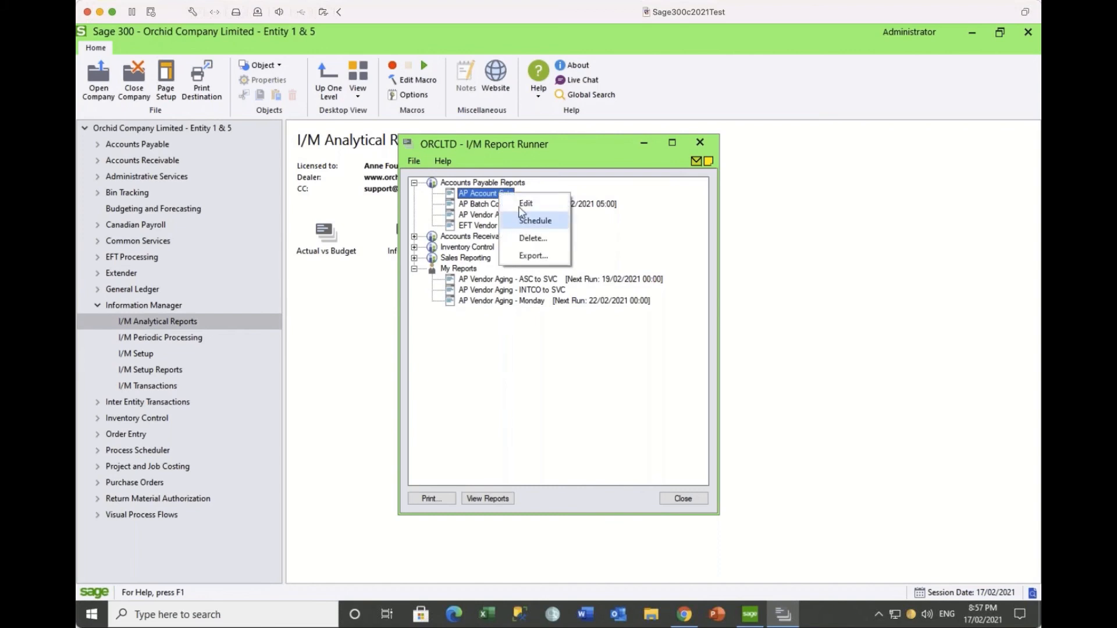
left_click(522, 207)
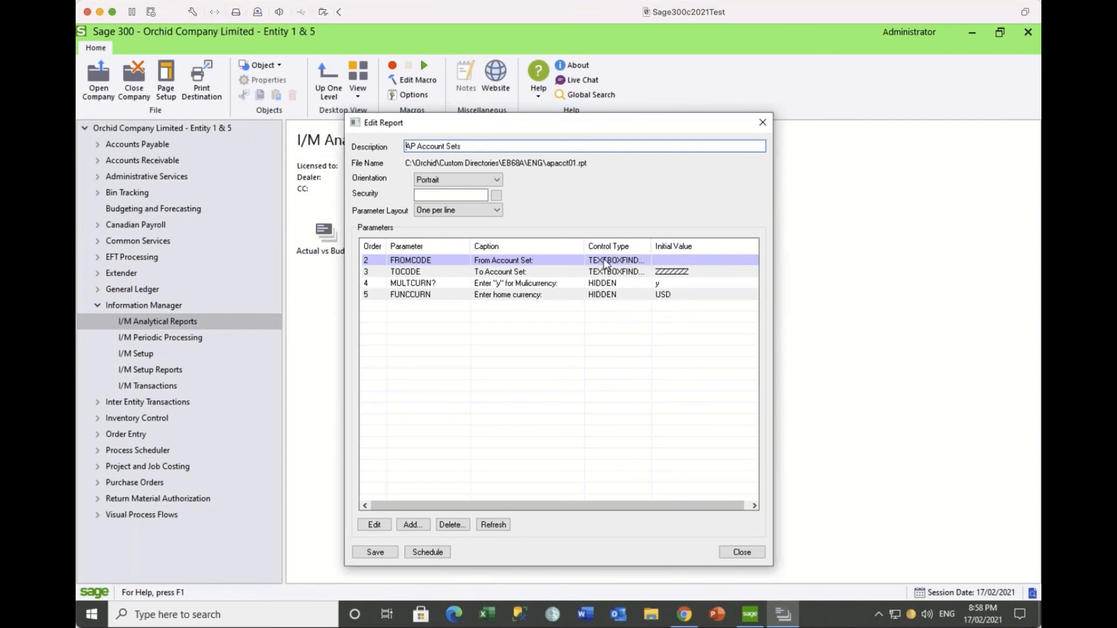
left_click(760, 127)
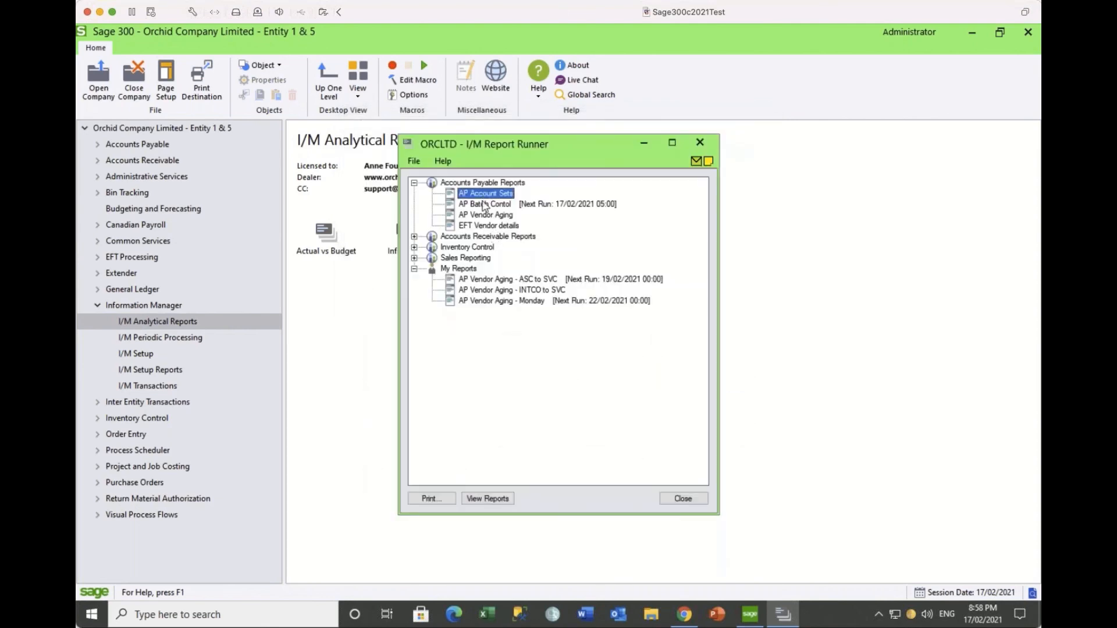
Step: Set the AP Account Sets print range from account set 'a' to 'bZ'
left_click(428, 499)
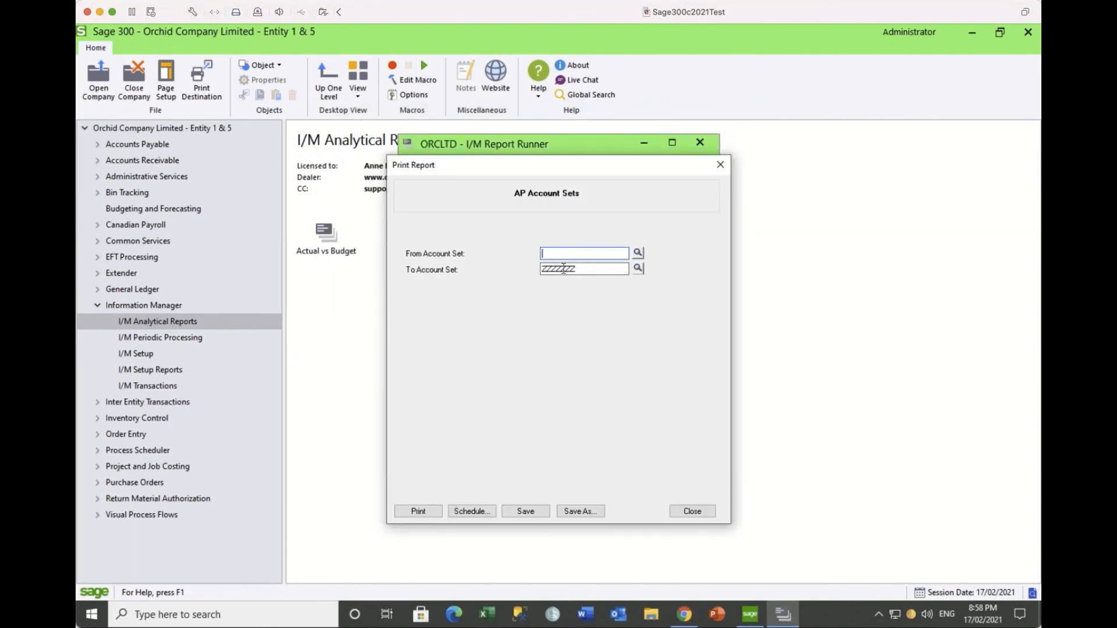
left_click_drag(595, 169, 778, 173)
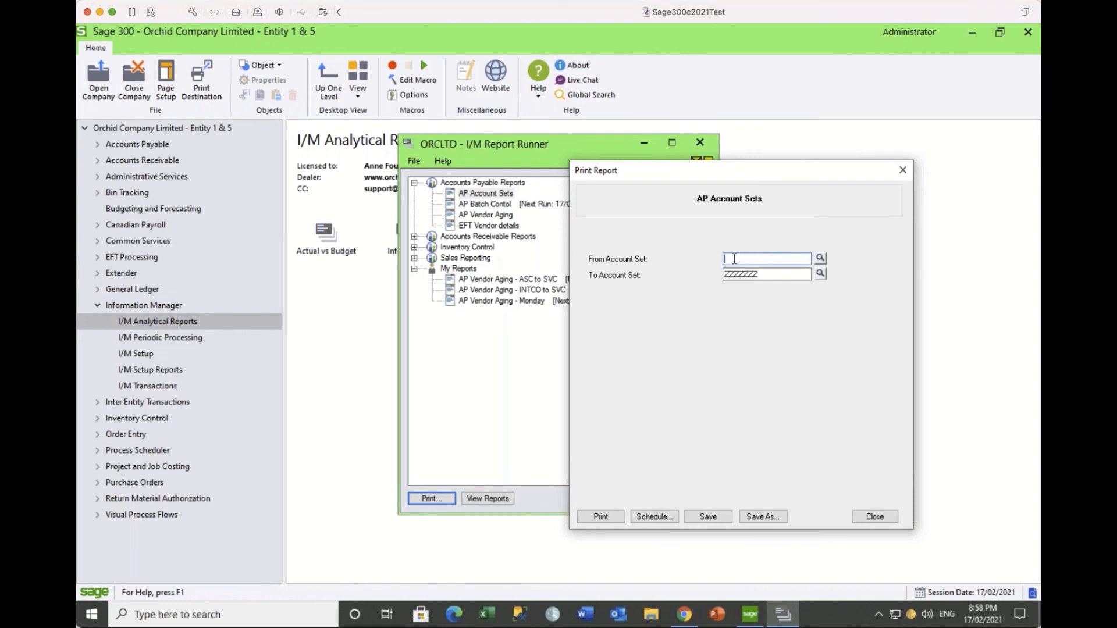
type("a")
left_click(756, 274)
type("bZ")
Step: Turn on Schedule Report with Daily recurrence, recheck it, and close the print window
left_click(642, 517)
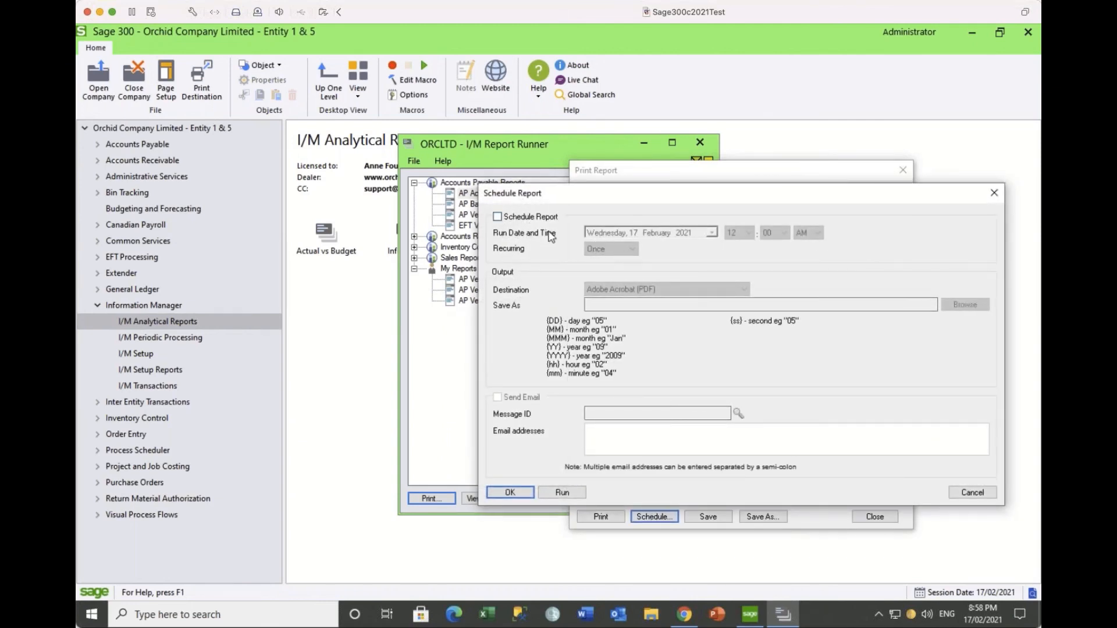
left_click(497, 217)
left_click(497, 217)
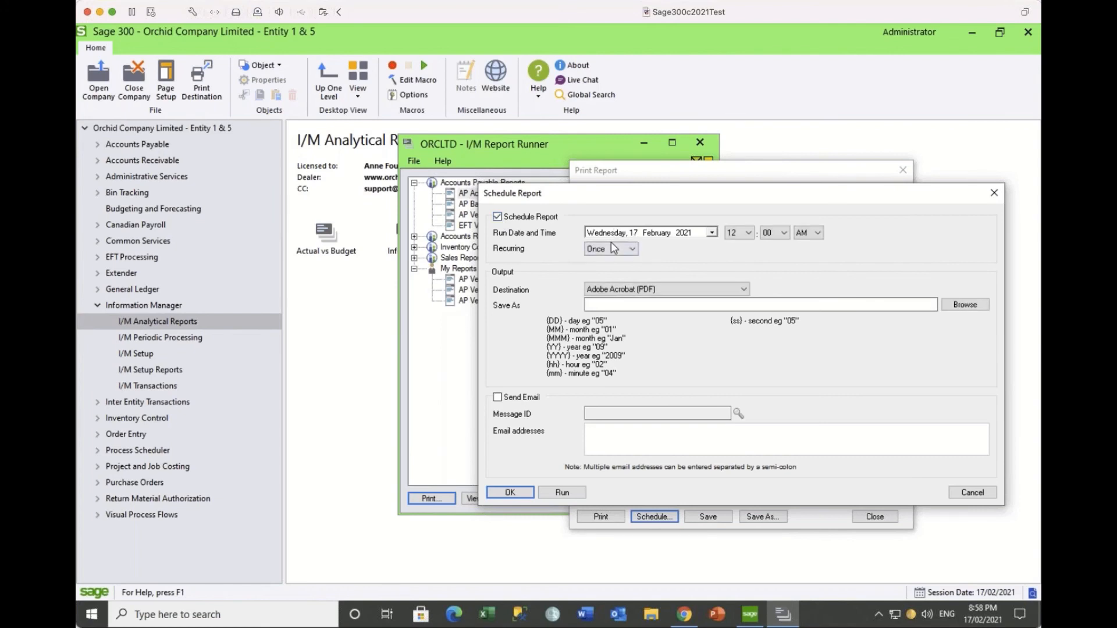
left_click(613, 248)
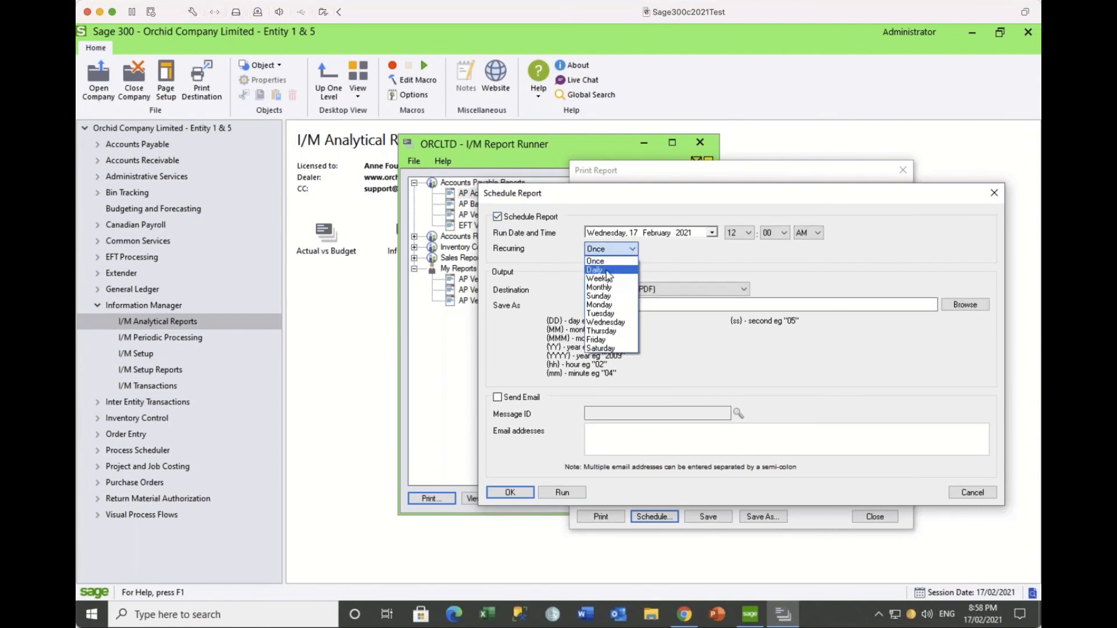
left_click(608, 274)
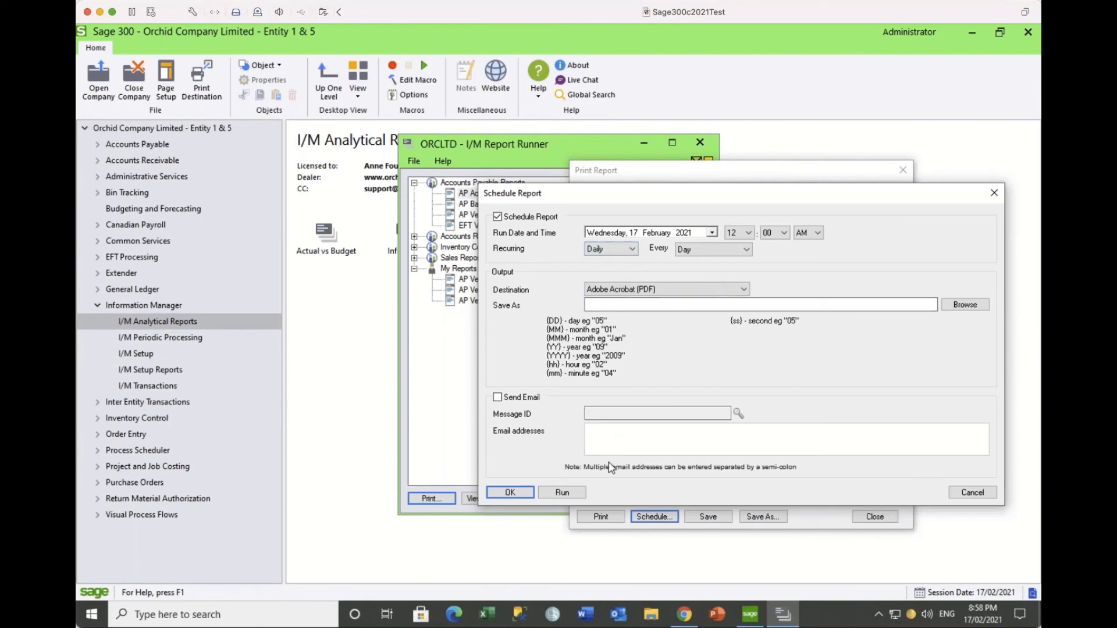
left_click(510, 492)
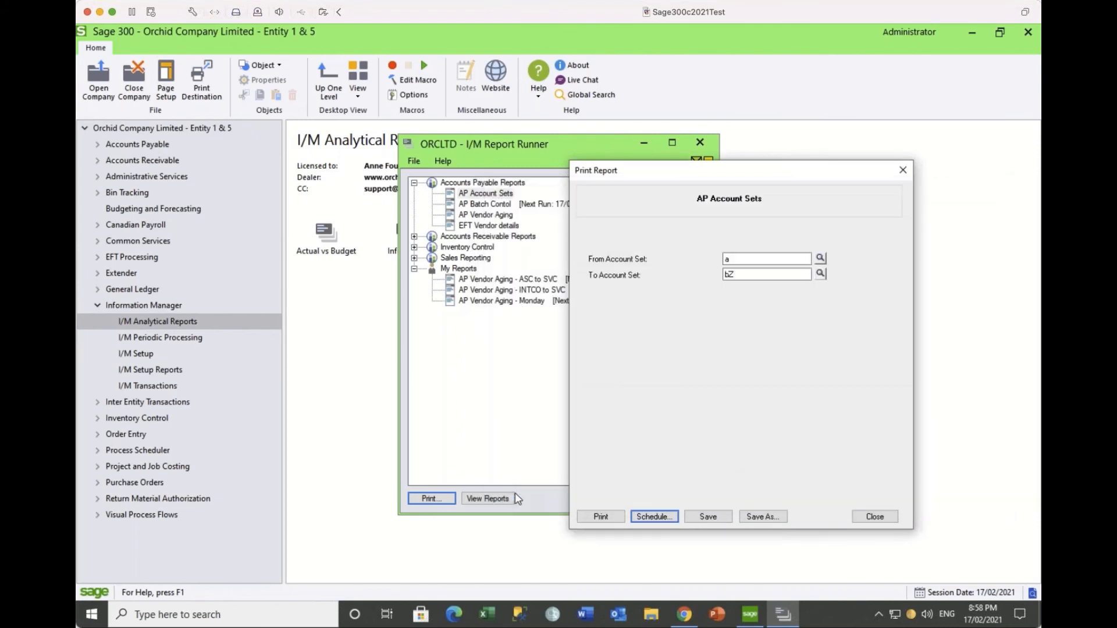
left_click(654, 517)
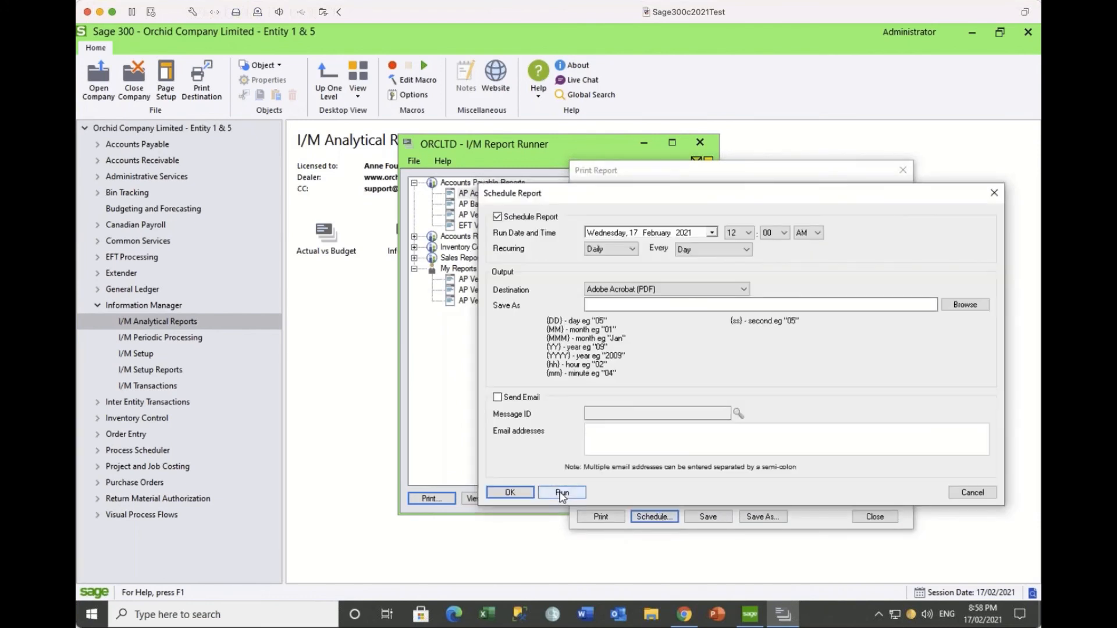
left_click(516, 493)
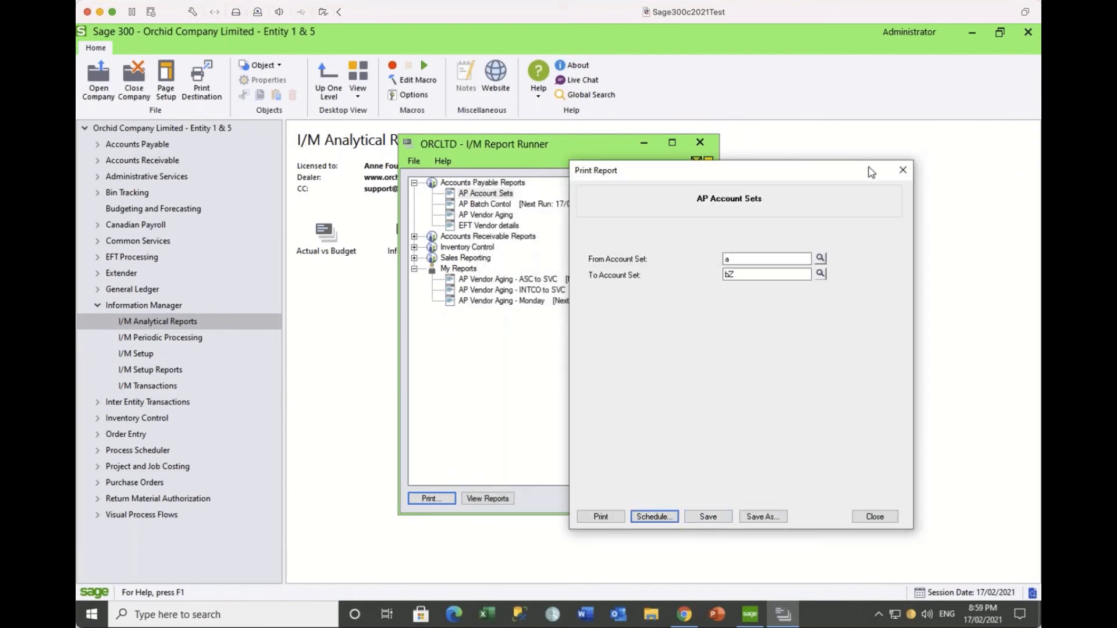
left_click(903, 170)
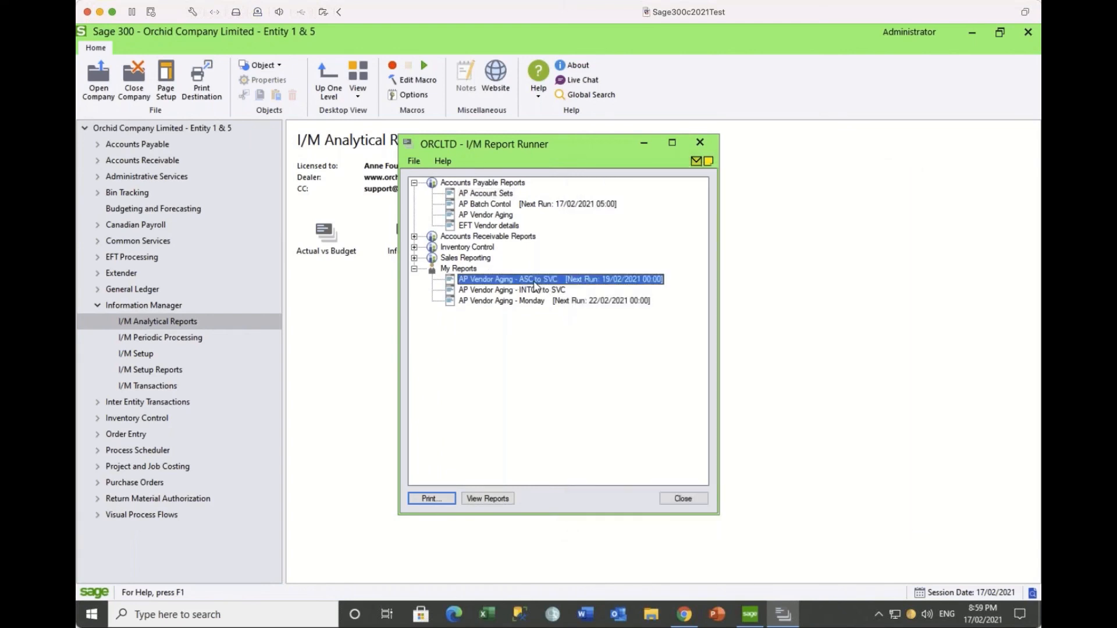
Step: Dismiss the AP Account Sets Print Report dialog, then exit the I/M Report Runner
left_click(535, 282)
left_click(700, 143)
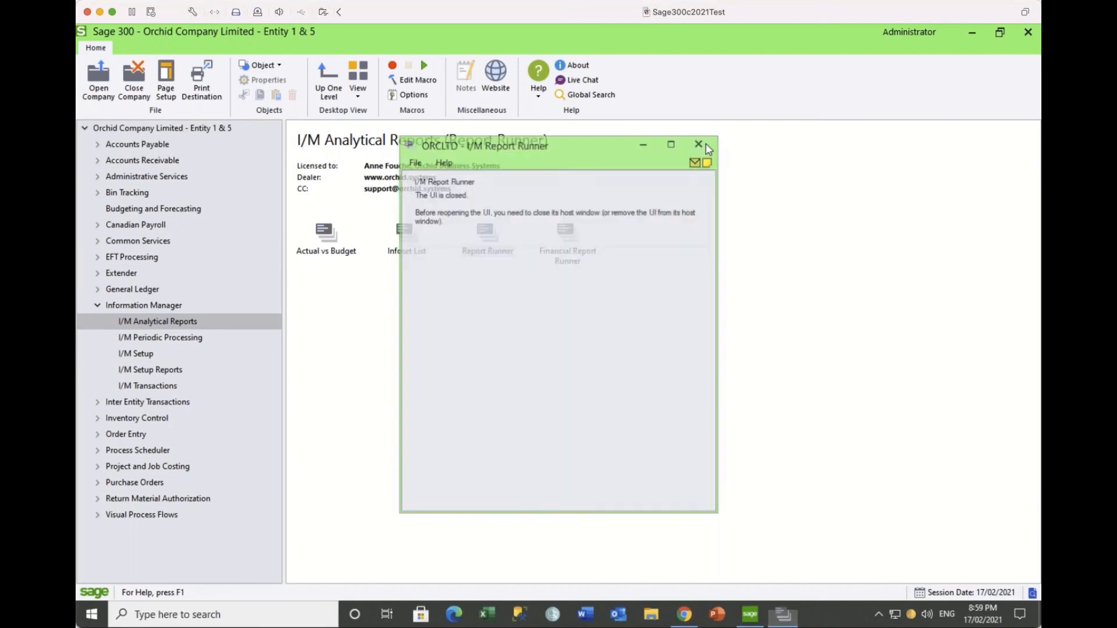
Step: In Financial Report Runner, tick Balance Sheet - 100 under Department 100 and edit its Report Setup
double_click(566, 240)
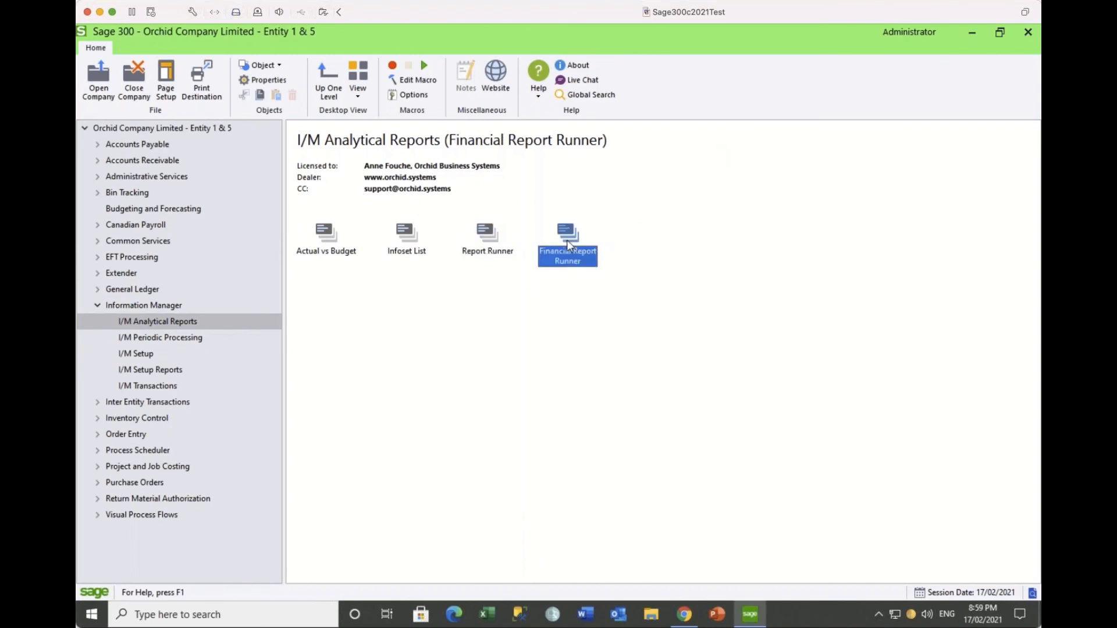
left_click(415, 182)
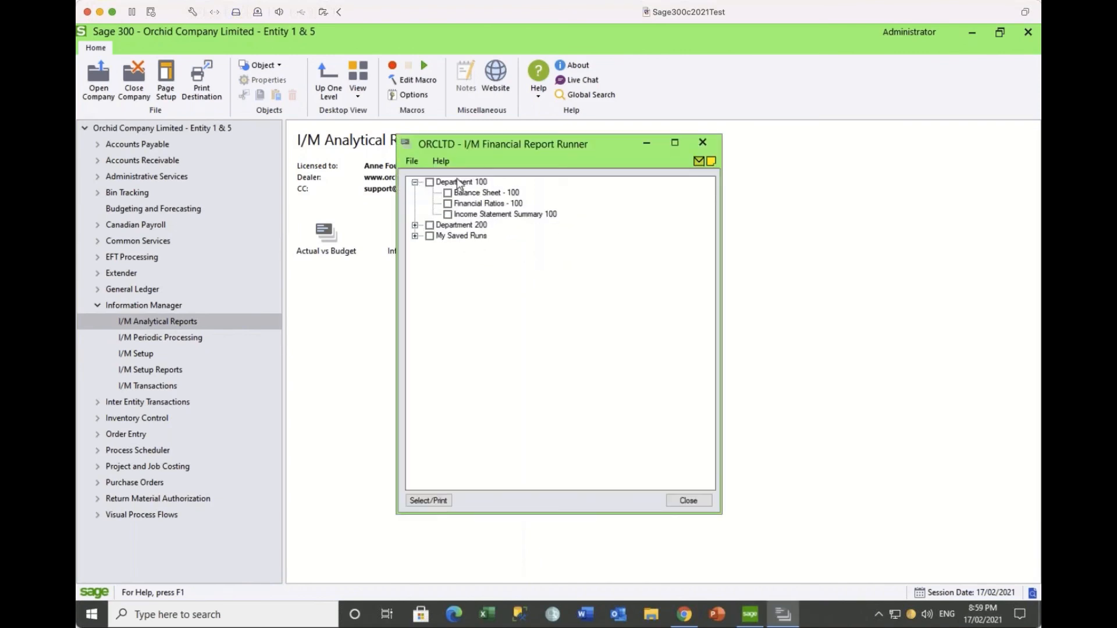
right_click(563, 193)
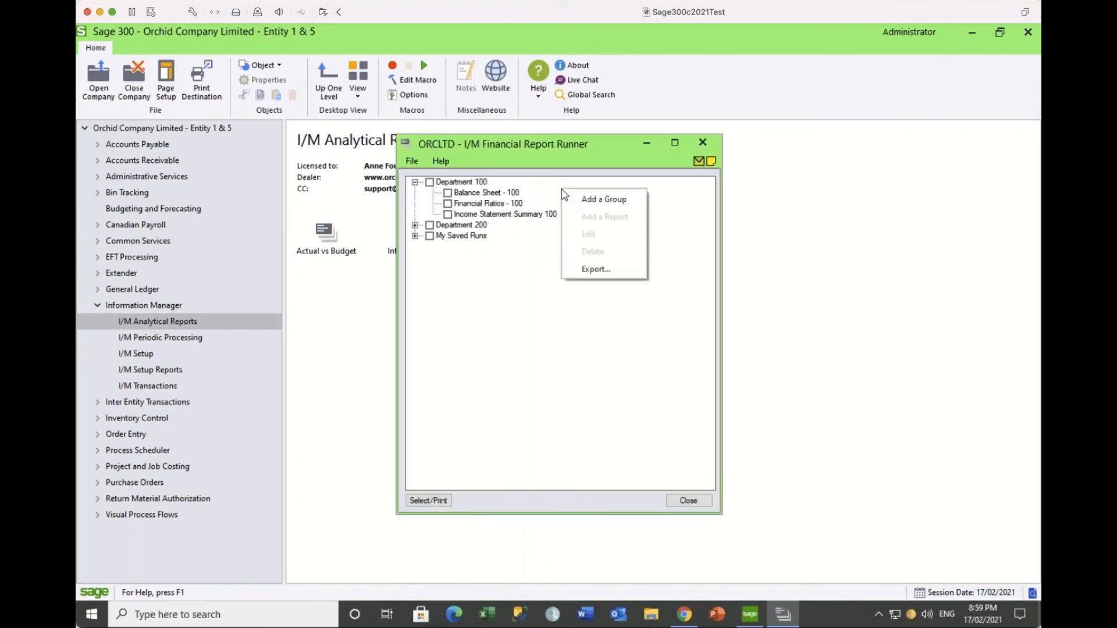
left_click(457, 182)
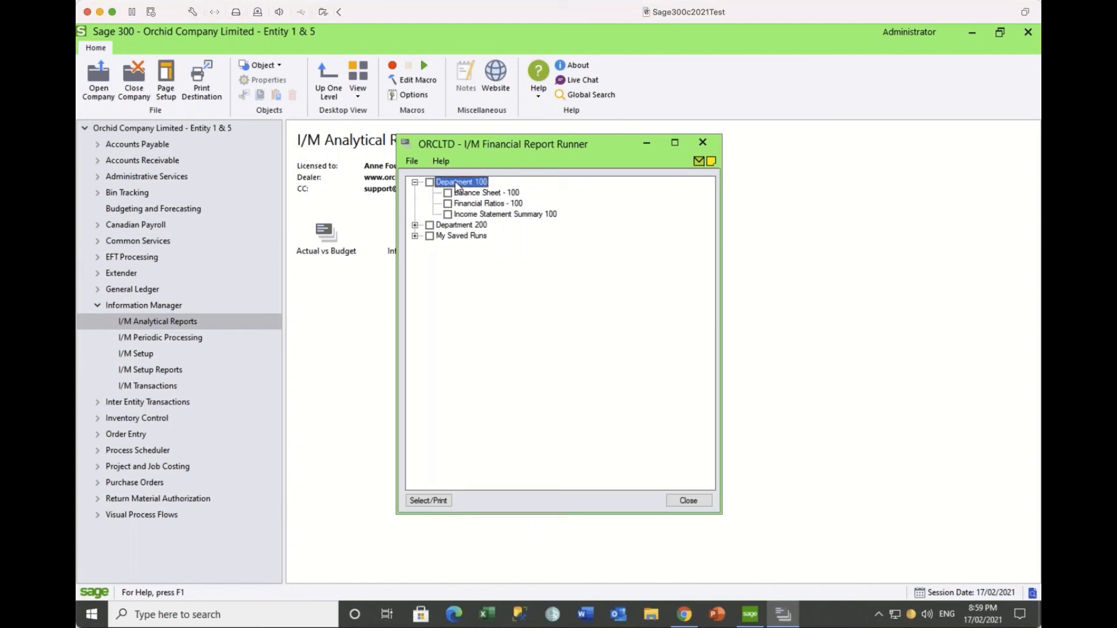
right_click(454, 181)
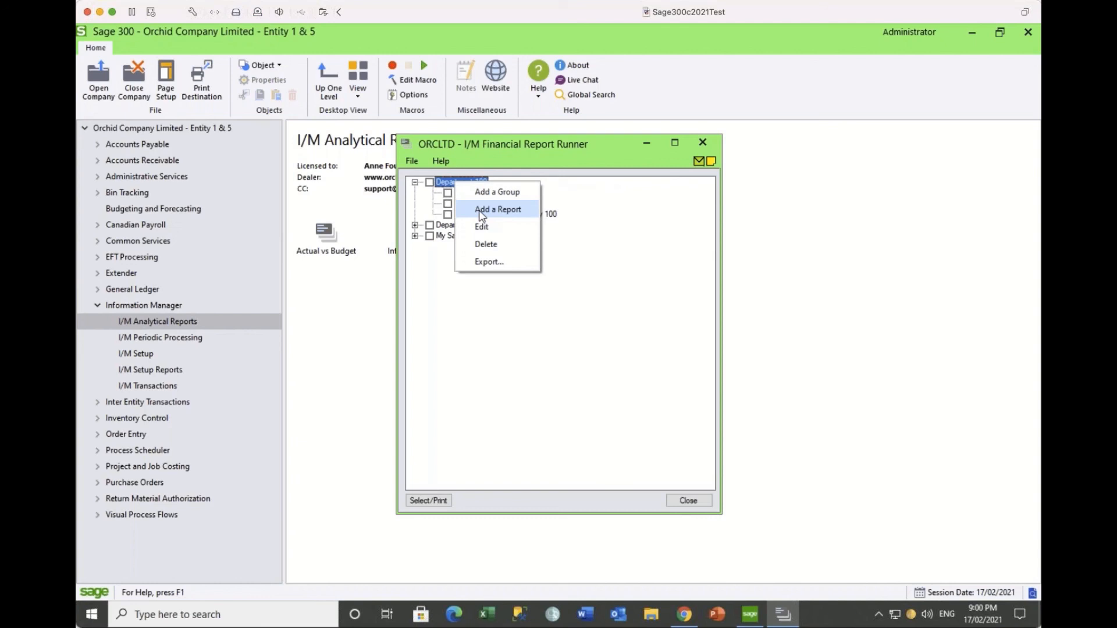
left_click(597, 204)
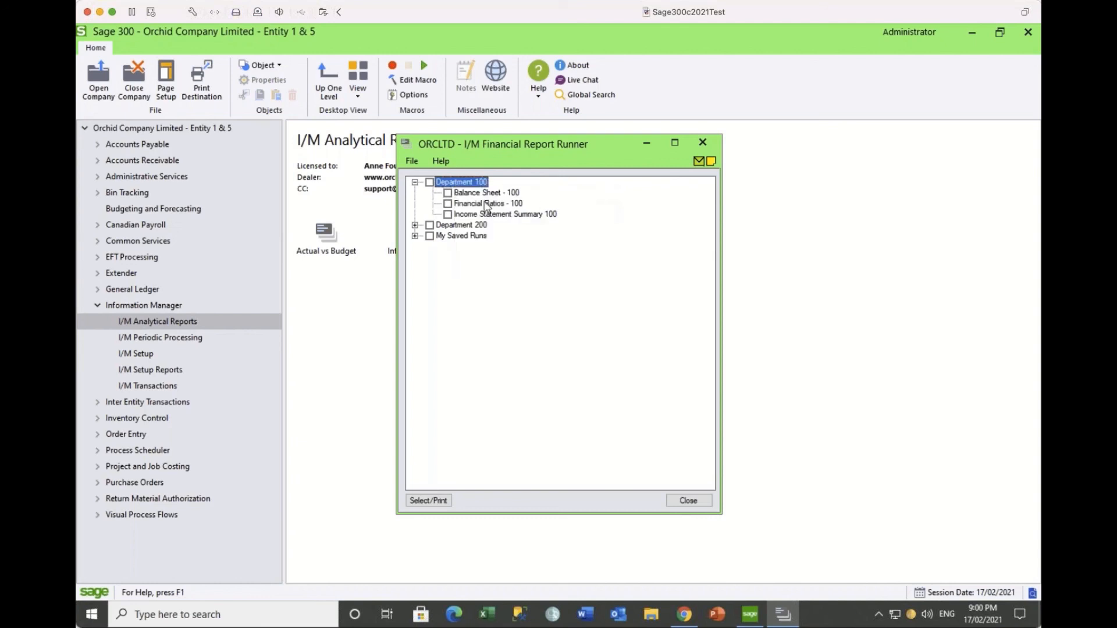
left_click(448, 194)
right_click(449, 195)
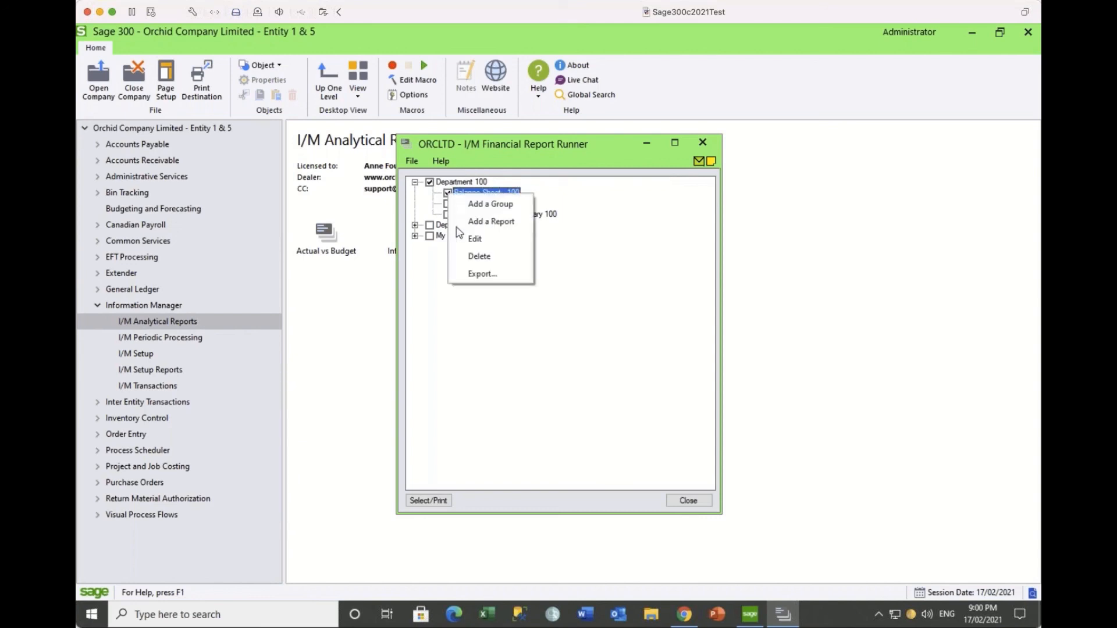
left_click(467, 244)
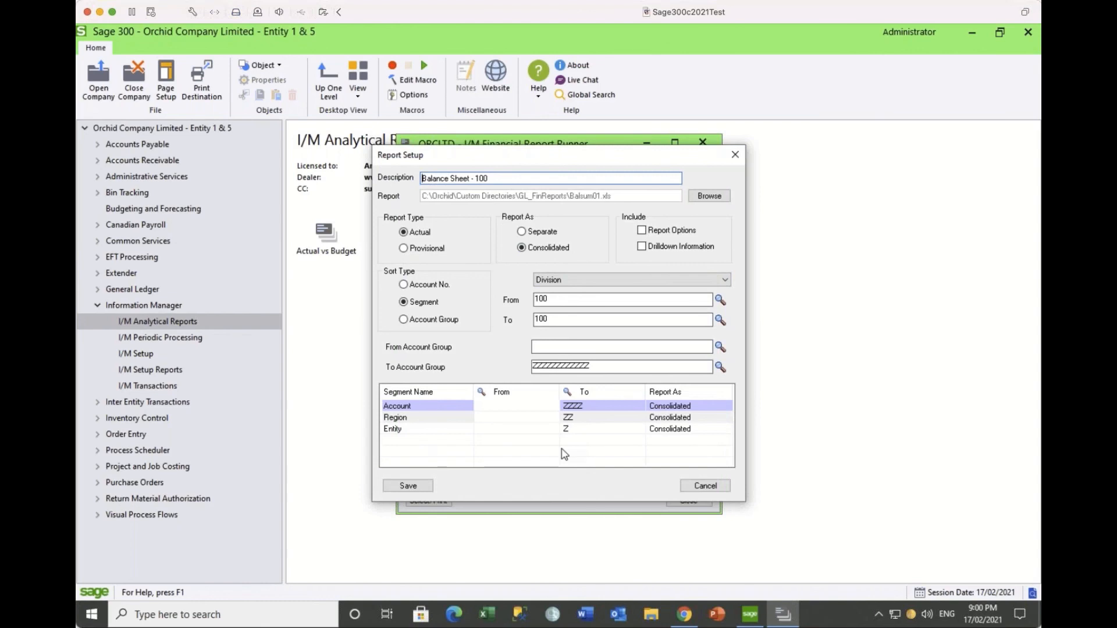
Step: Close the Balance Sheet - 100 Report Setup (Balsum01.xls, Division 100 to 100), keeping it ticked
left_click(708, 487)
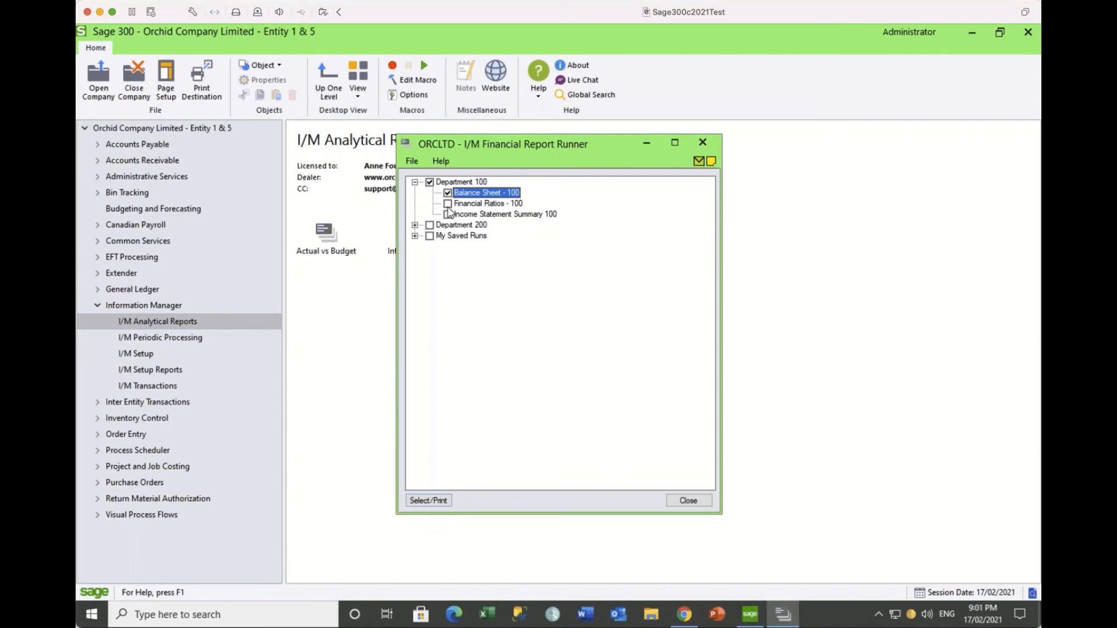
Step: Also tick Financial Ratios - 100 in Department 100, then exit the Financial Report Runner
left_click(448, 204)
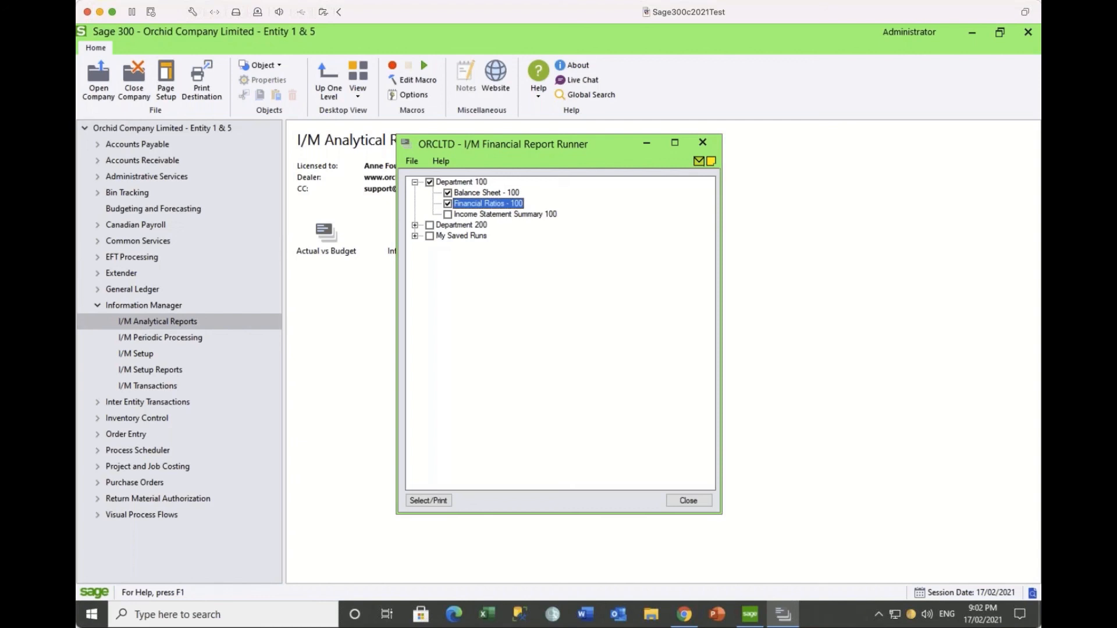
left_click(703, 144)
Step: Open the SAMLTD company, acknowledging the unregistered-application and licence notices
left_click(99, 78)
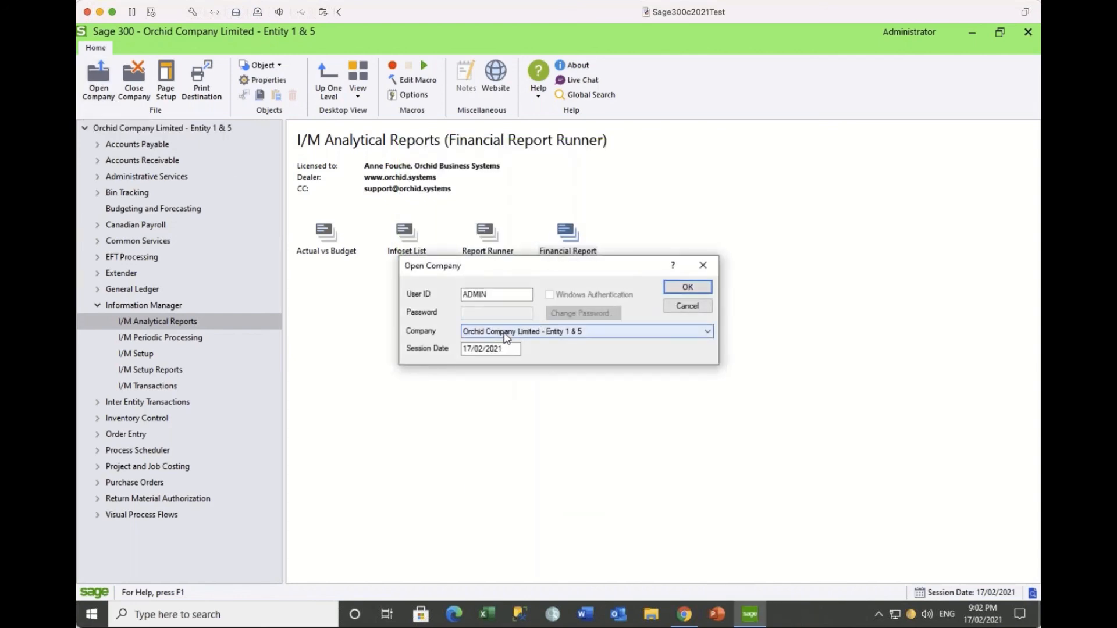
left_click(504, 334)
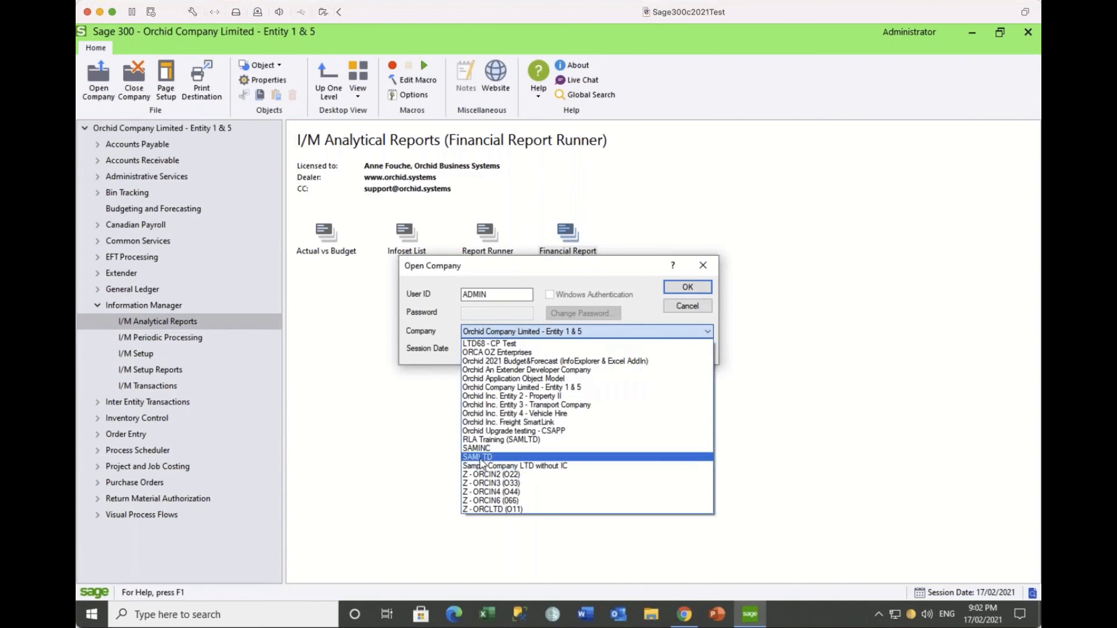
left_click(480, 458)
left_click(687, 288)
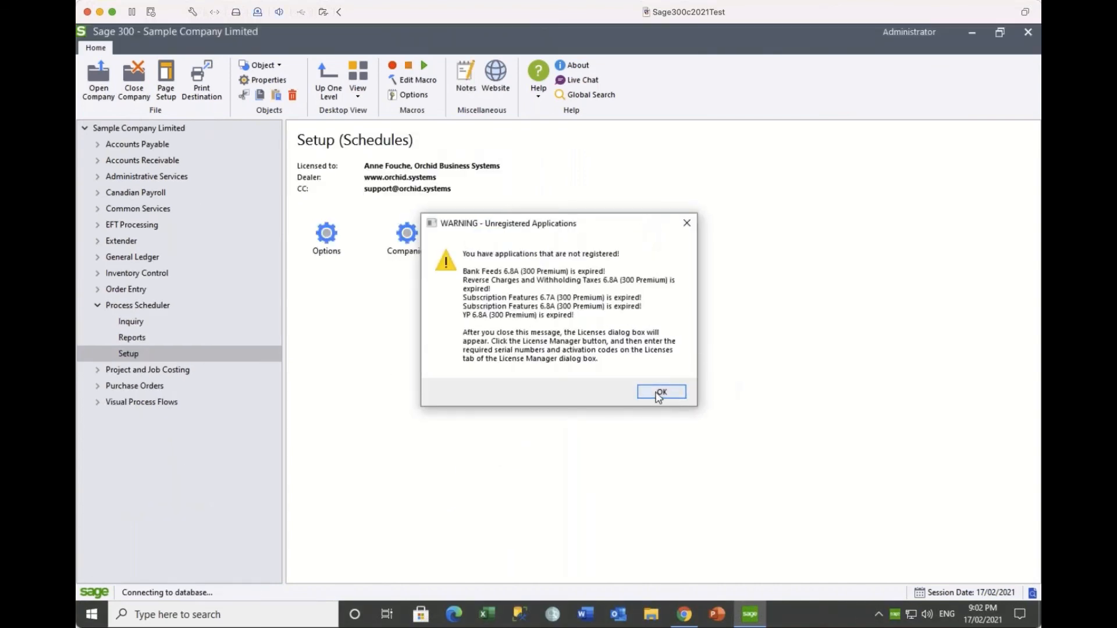
left_click(657, 397)
left_click(705, 383)
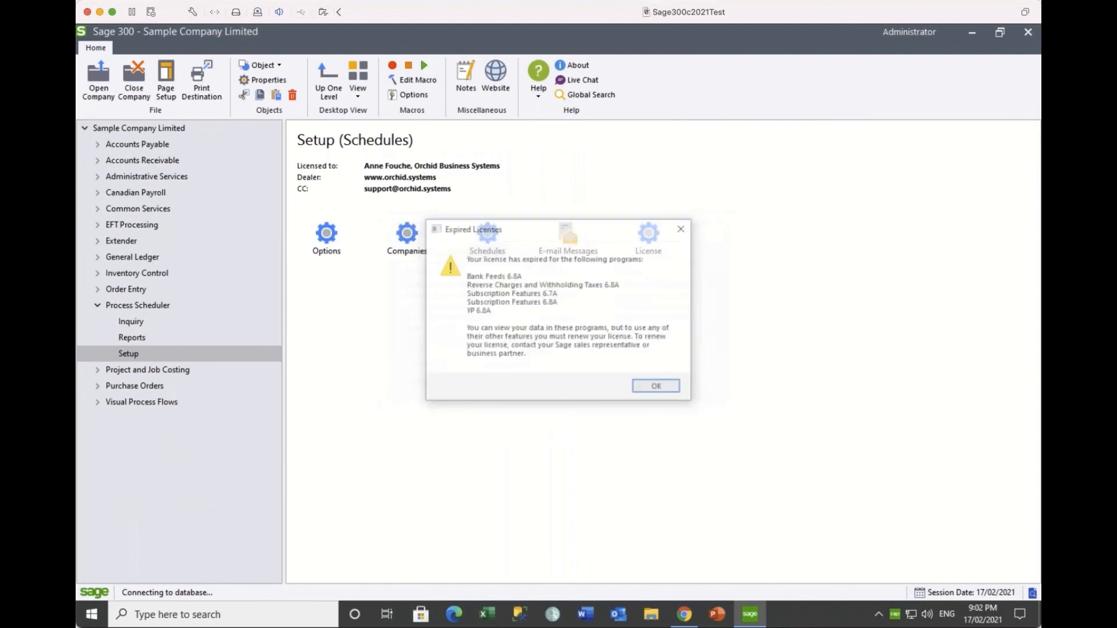
left_click(652, 389)
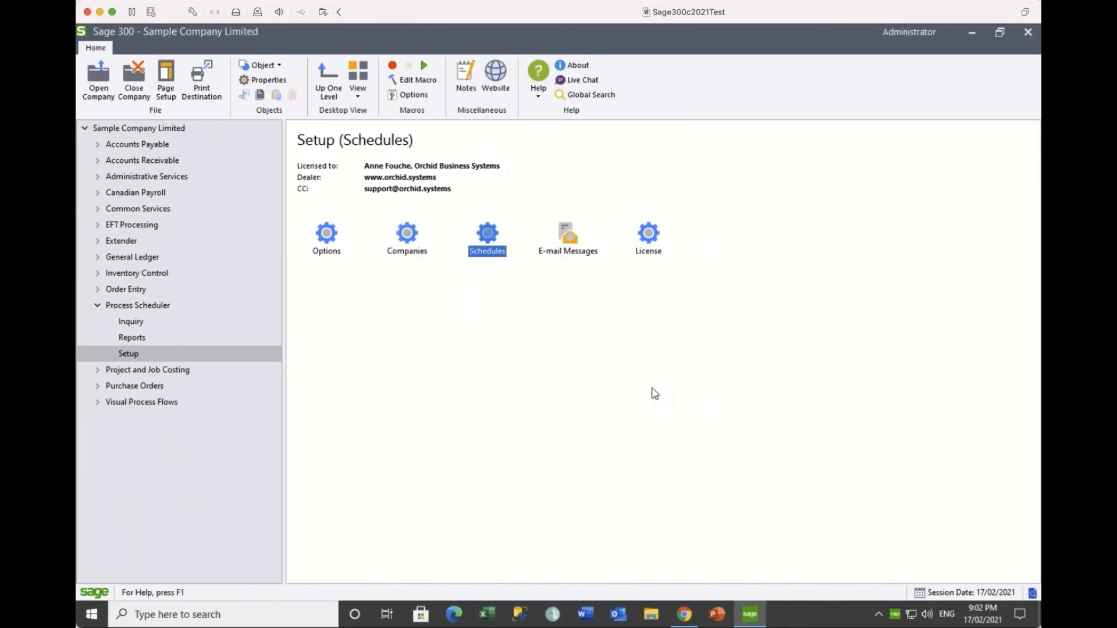
Step: Review the Process Scheduler Options processing login for SAMLTD, then close the Options
double_click(327, 234)
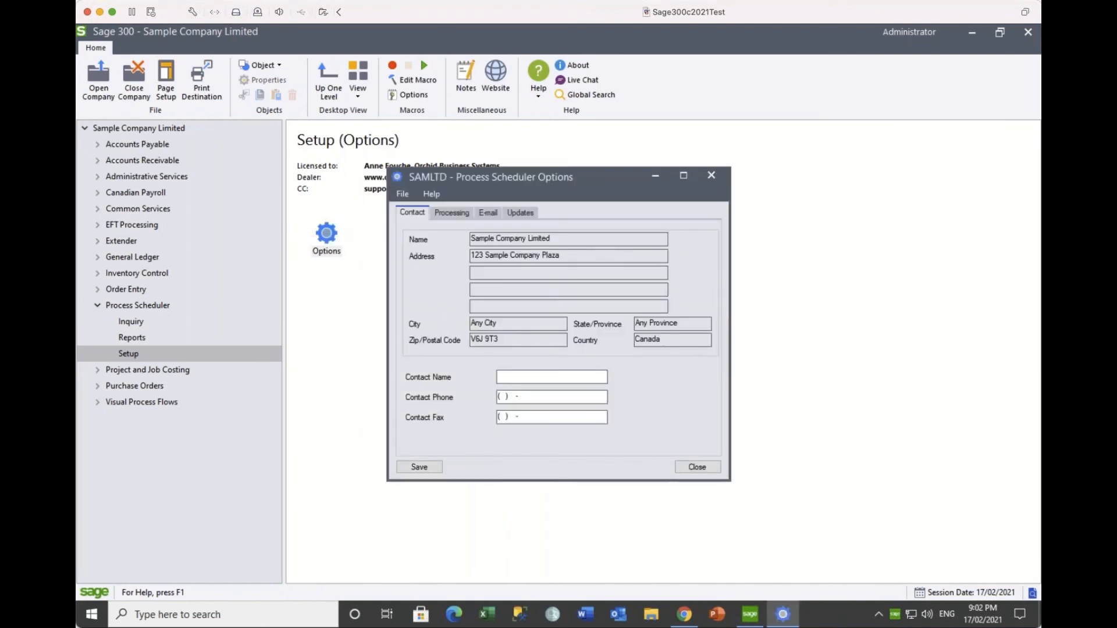
left_click(459, 211)
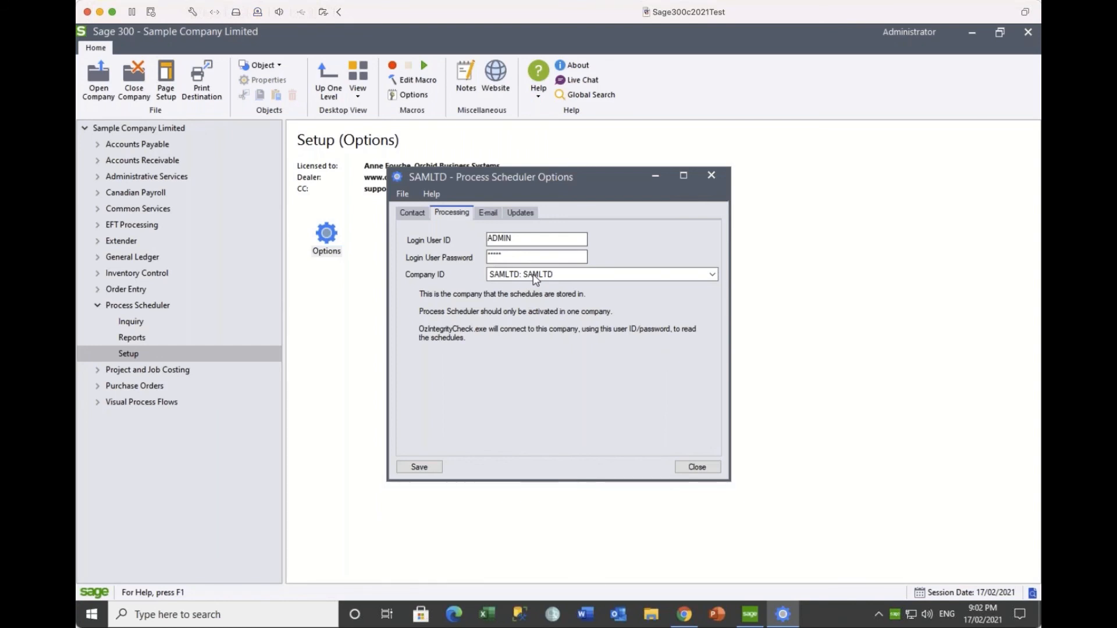
left_click(712, 175)
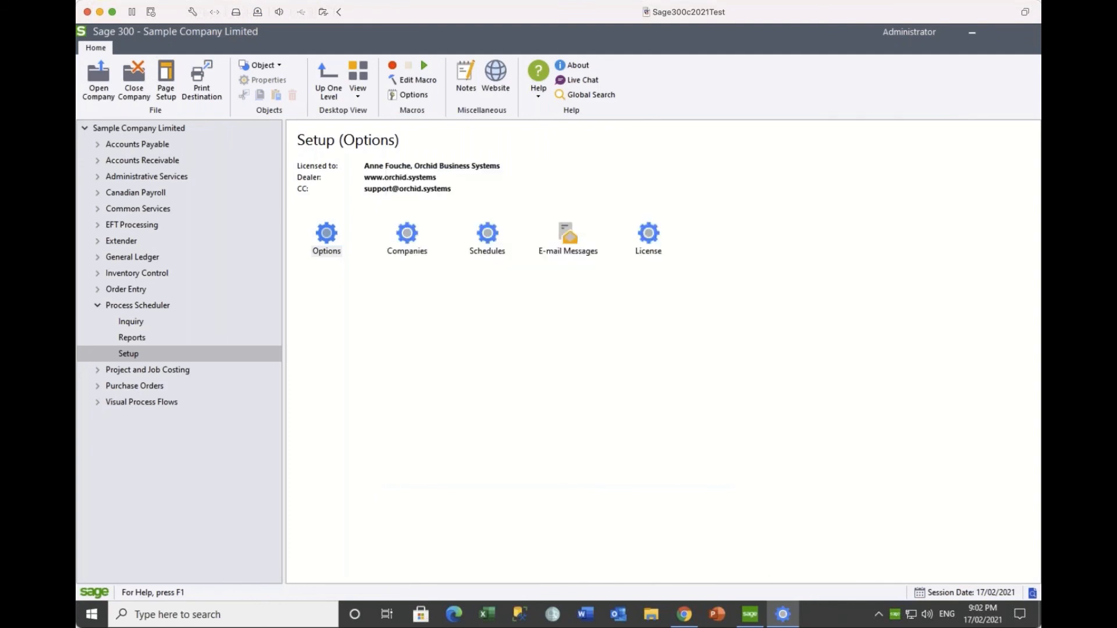
Step: Add ORCLTD, Orchid Company Limited - Entity 1 & 5, to Process Scheduler Companies with user ADMIN and its password
double_click(411, 242)
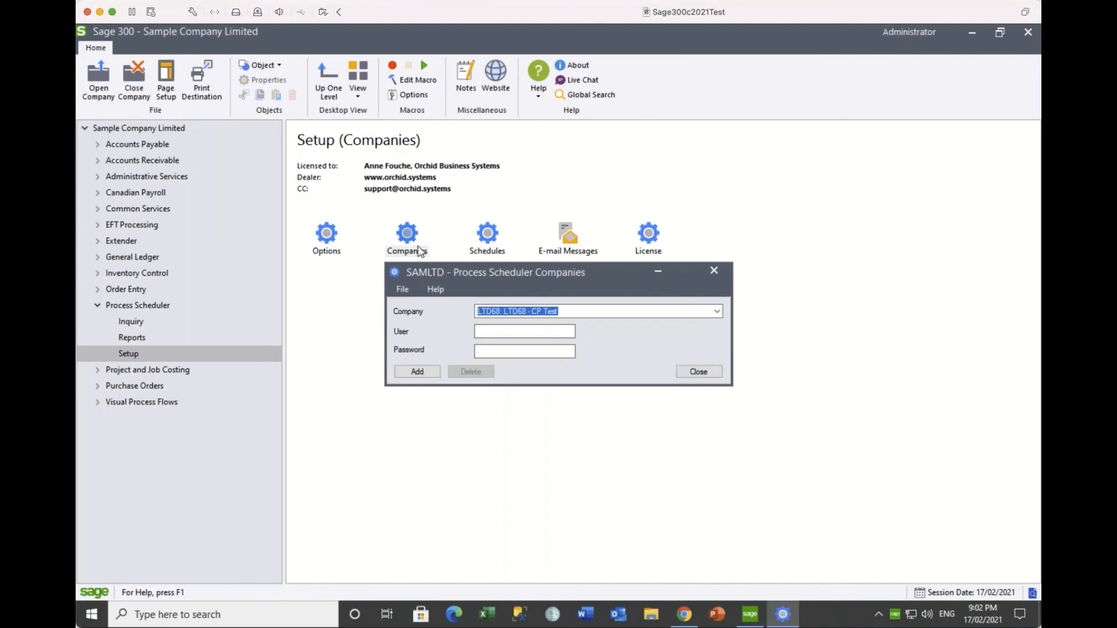
left_click(577, 313)
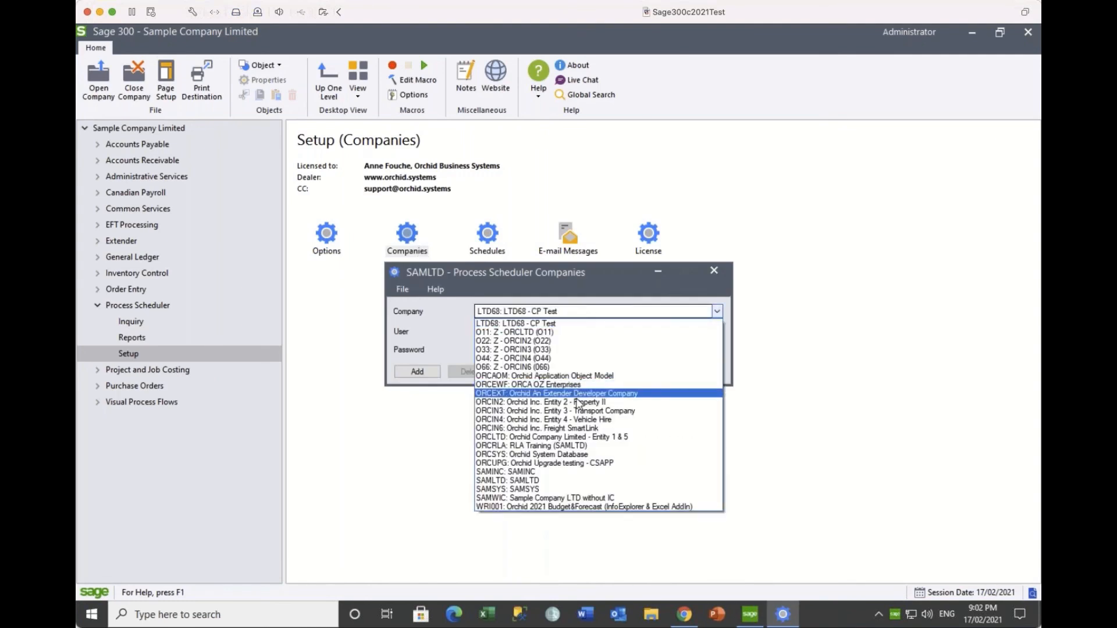
left_click(573, 437)
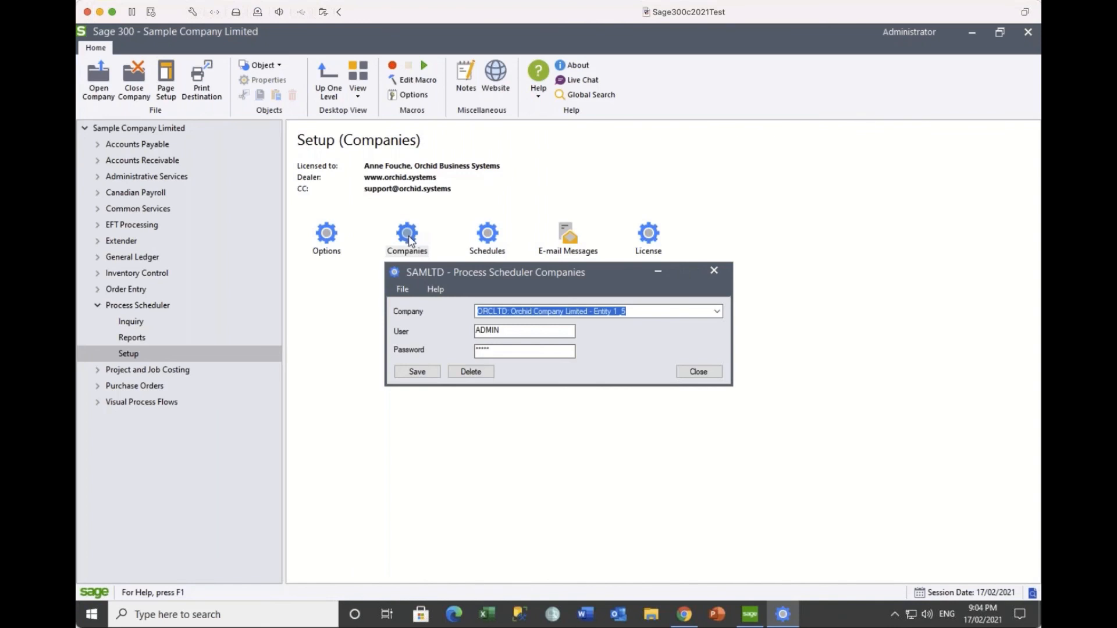
key("Escape")
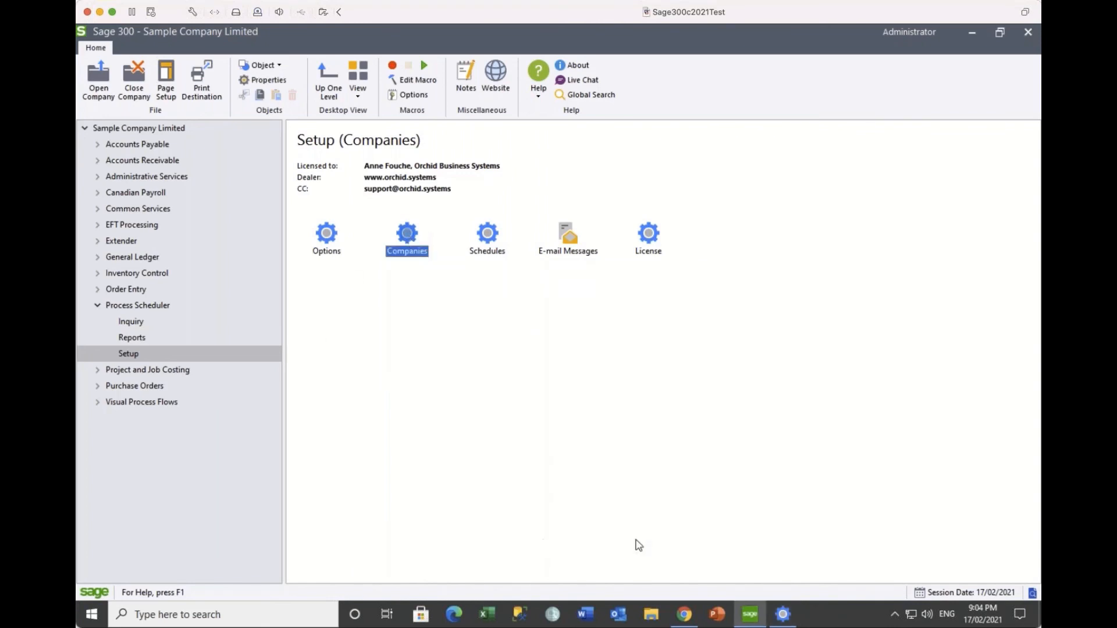
Step: In Chrome, filter Orchid Product Downloads to v2021, browse to Orchid v2021 Sample Data, then bring up File Explorer
left_click(684, 619)
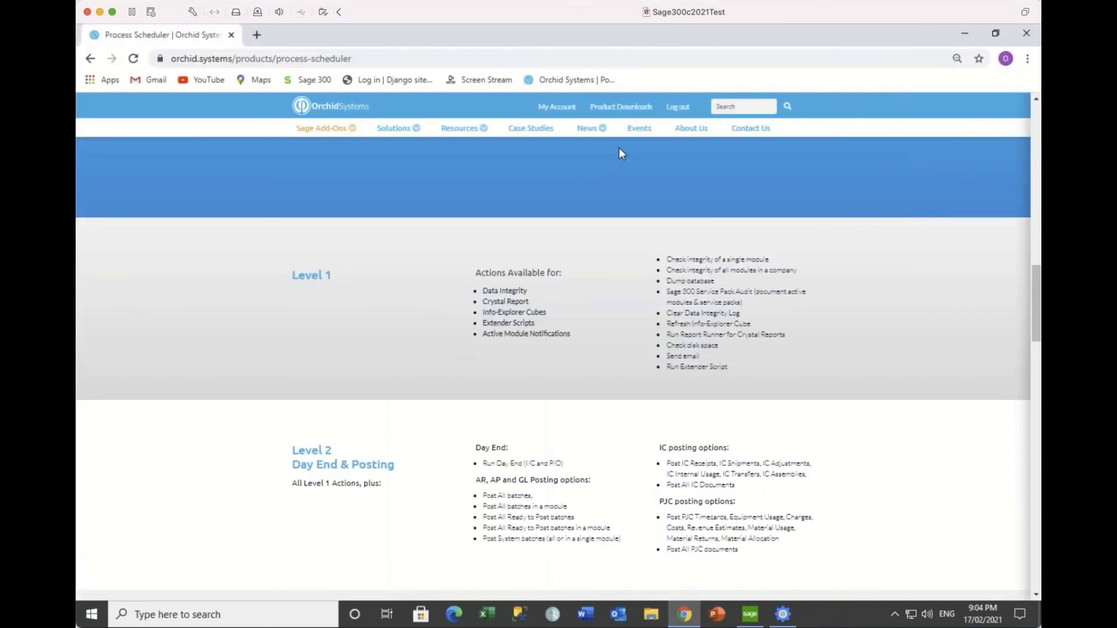
left_click(630, 109)
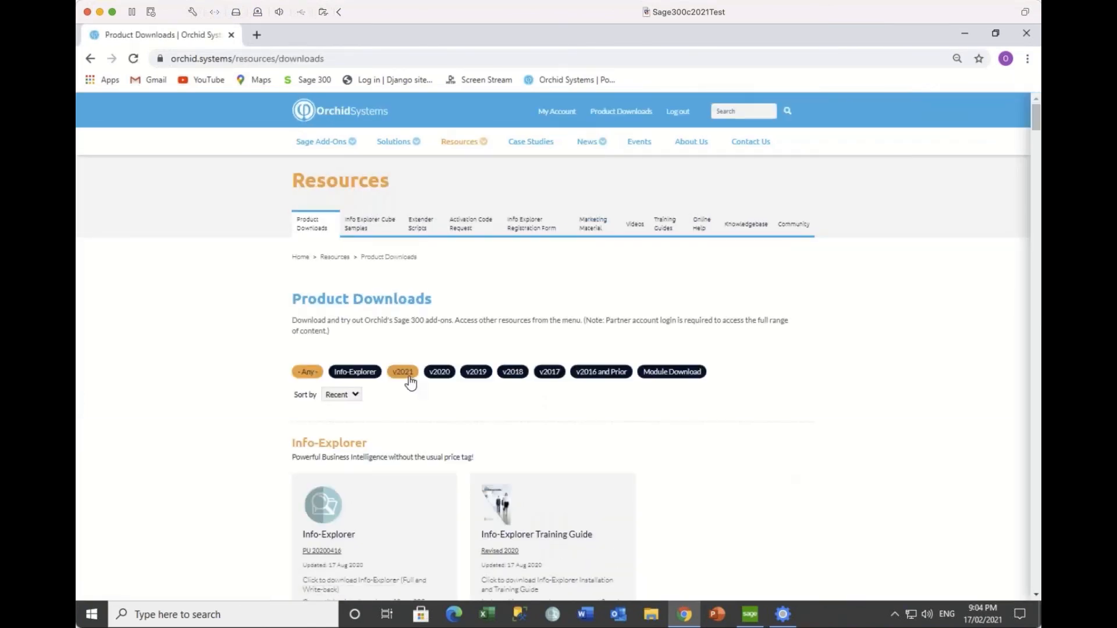
left_click(406, 373)
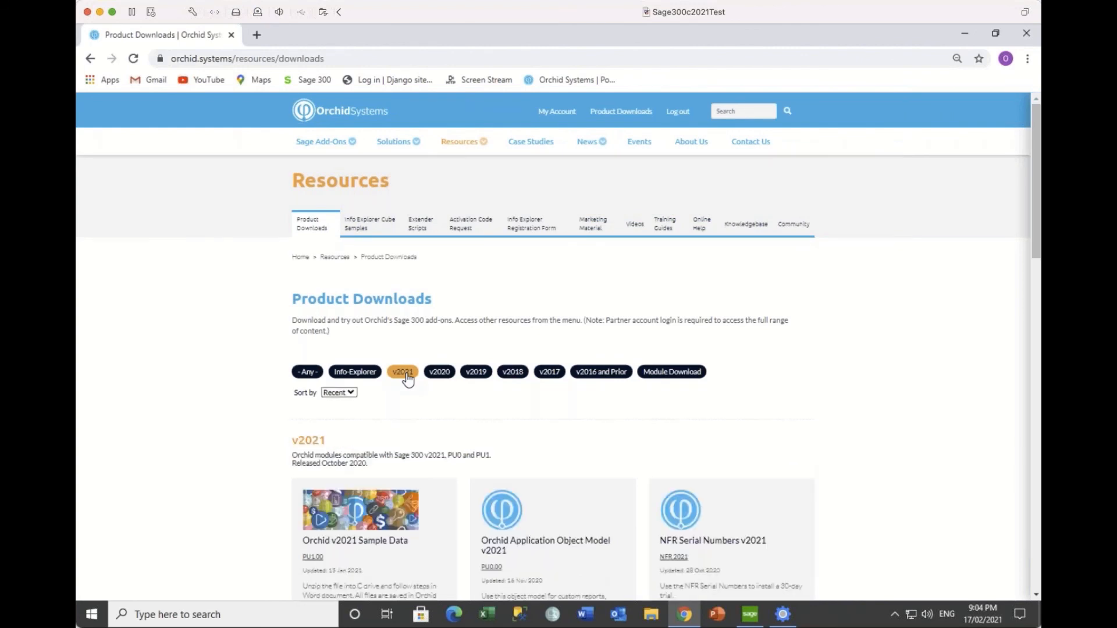
scroll(526, 417, "down", 2)
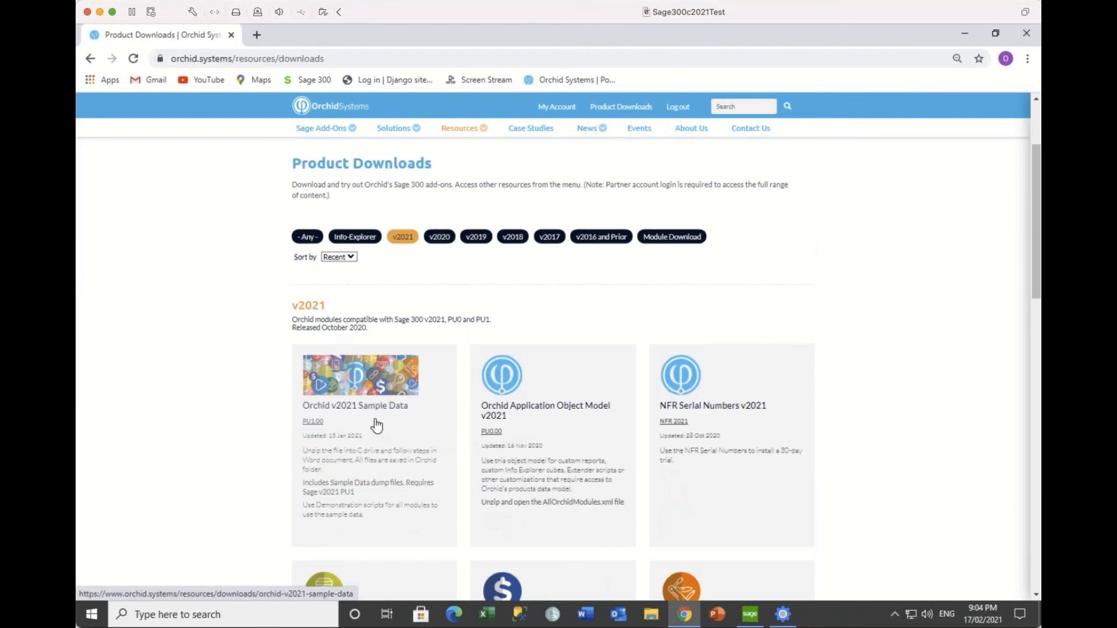
scroll(374, 422, "down", 1)
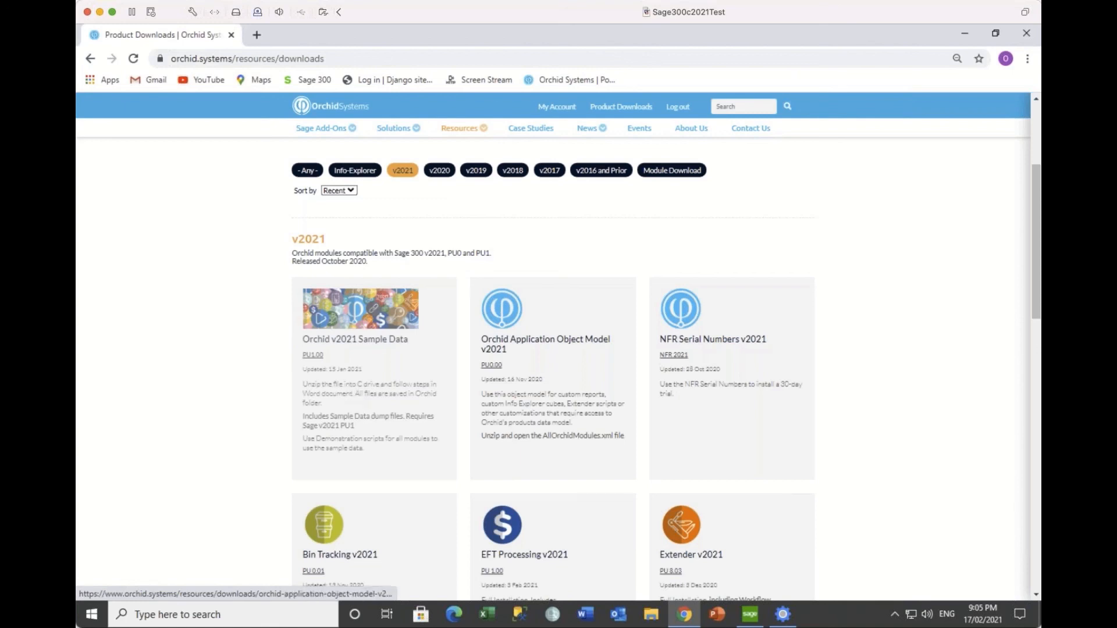
left_click(650, 617)
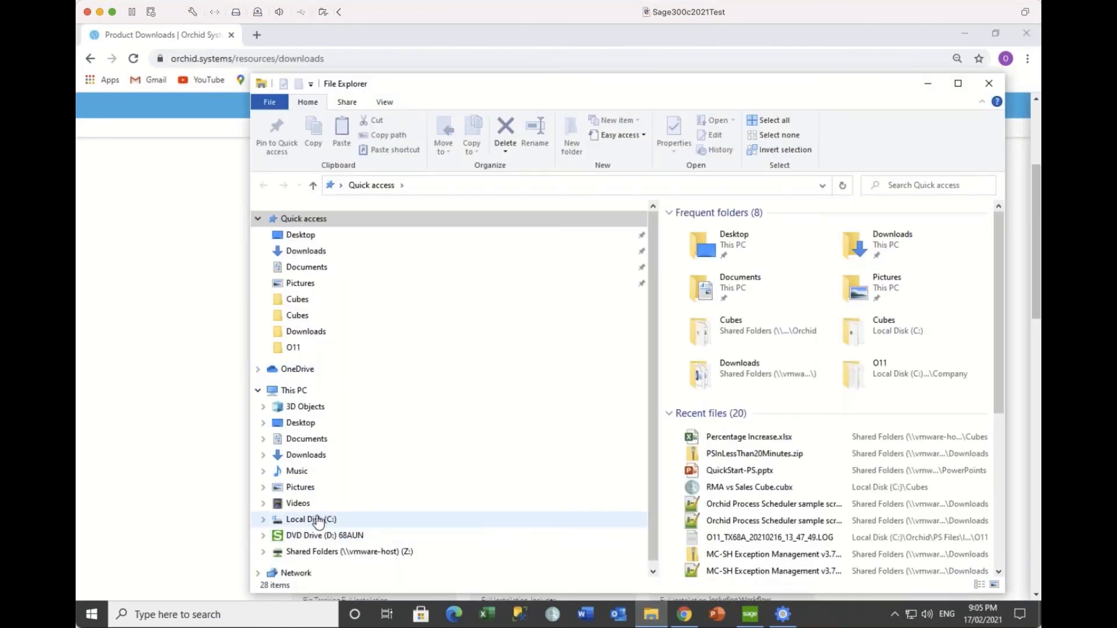
Step: Browse to C:\Orchid\Demonstration Scripts and select the Notes & DML & Extender Scripts document
left_click(321, 521)
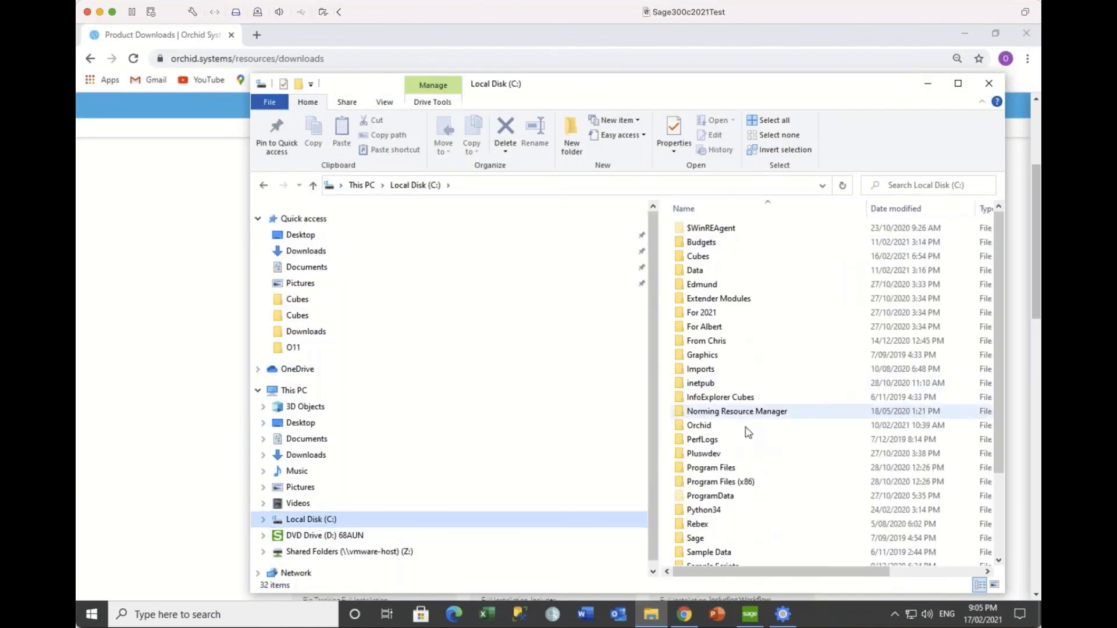
double_click(746, 426)
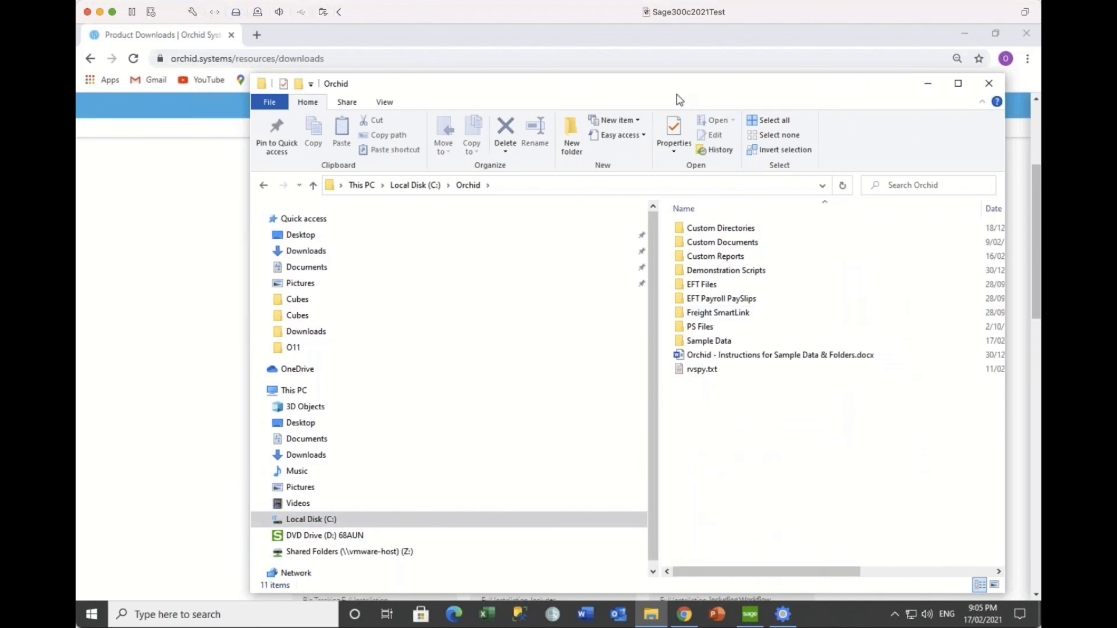
left_click_drag(679, 98, 532, 99)
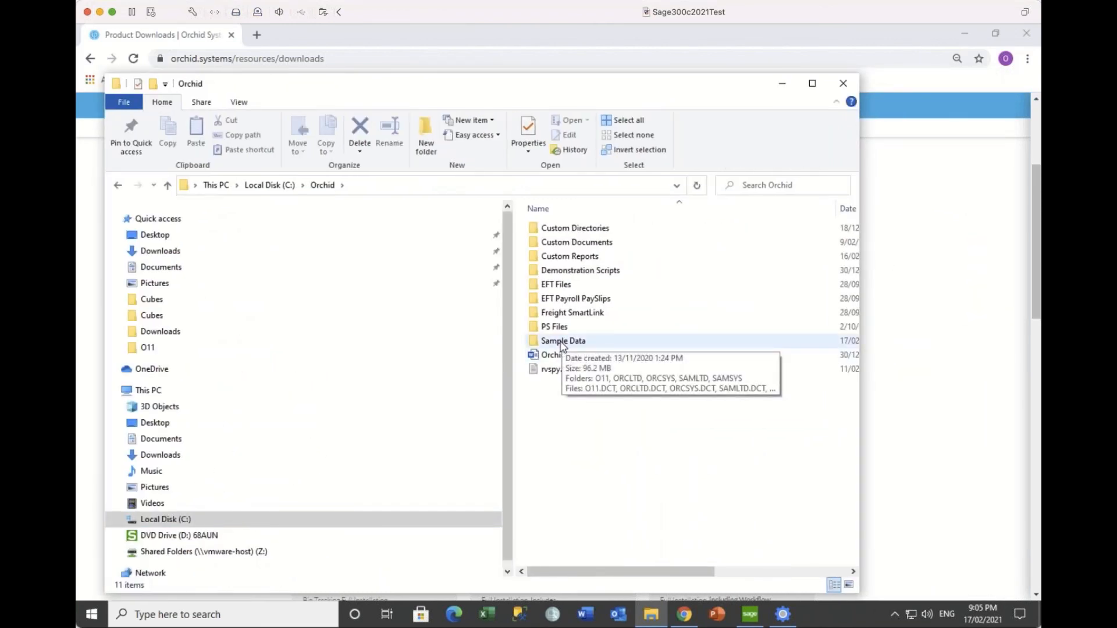
double_click(570, 271)
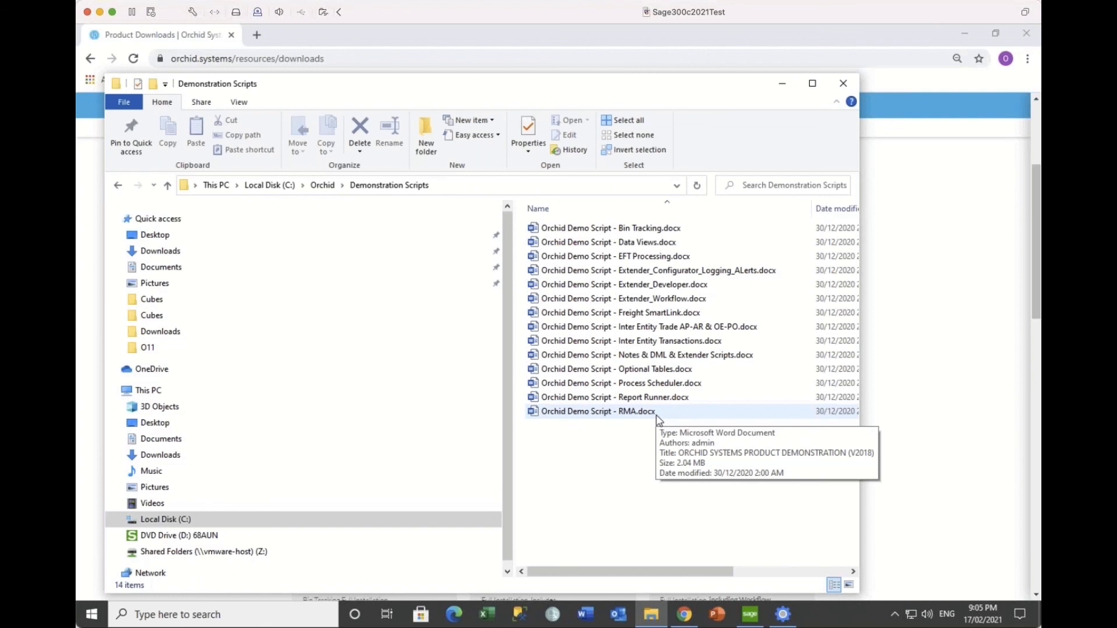
left_click(643, 356)
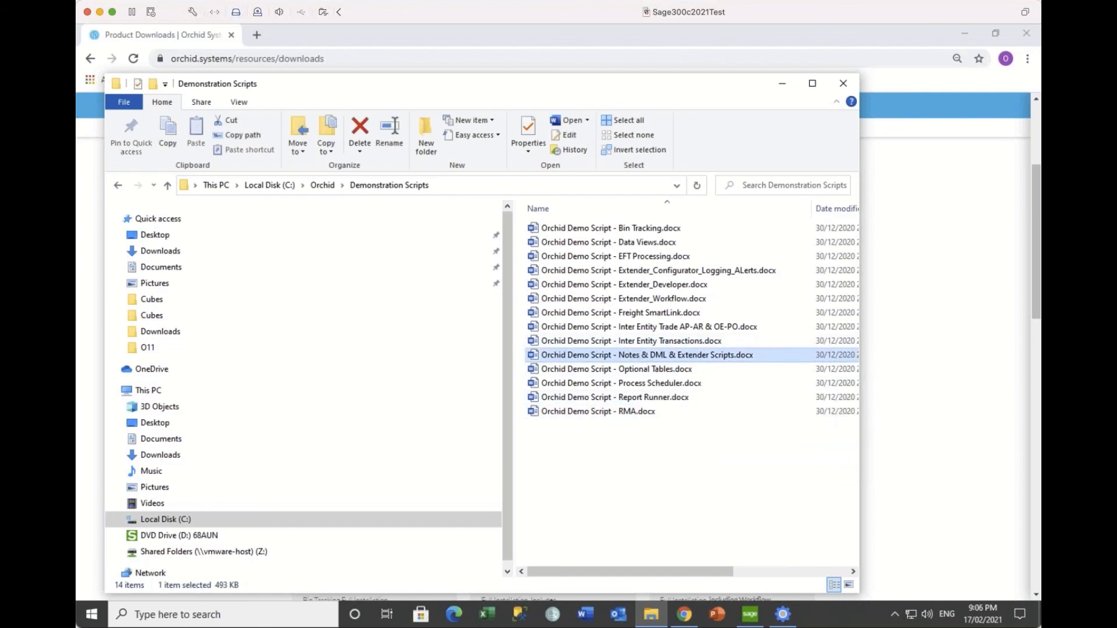
Step: Open Orchid Demo Script - Notes & DML & Extender Scripts in Word and scroll to section 3, Log changes with Extender
key("Return")
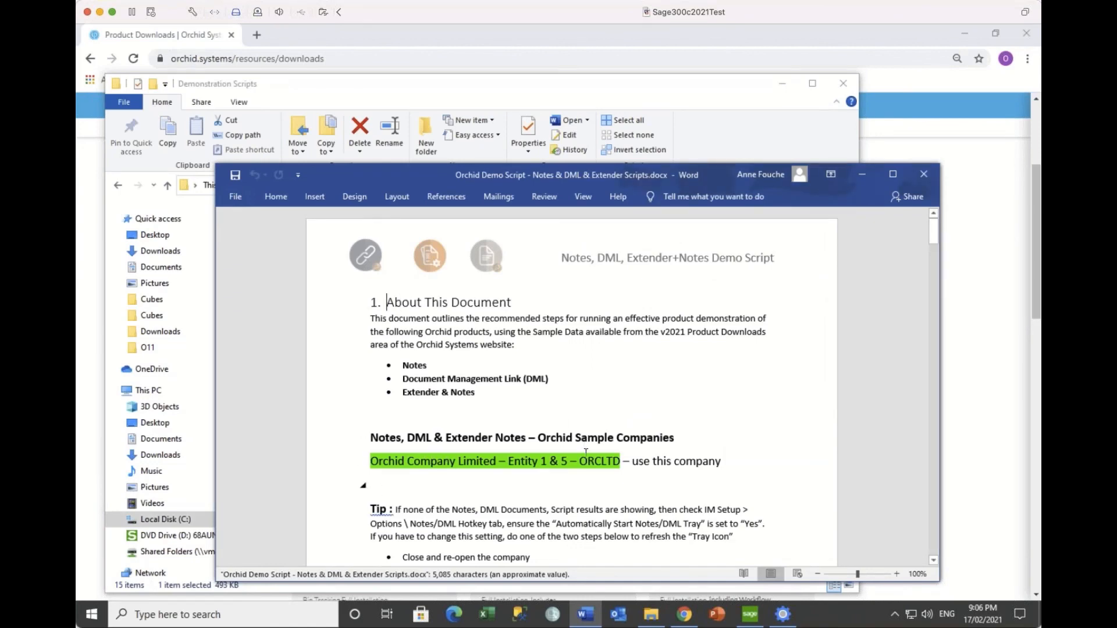
scroll(585, 452, "down", 10)
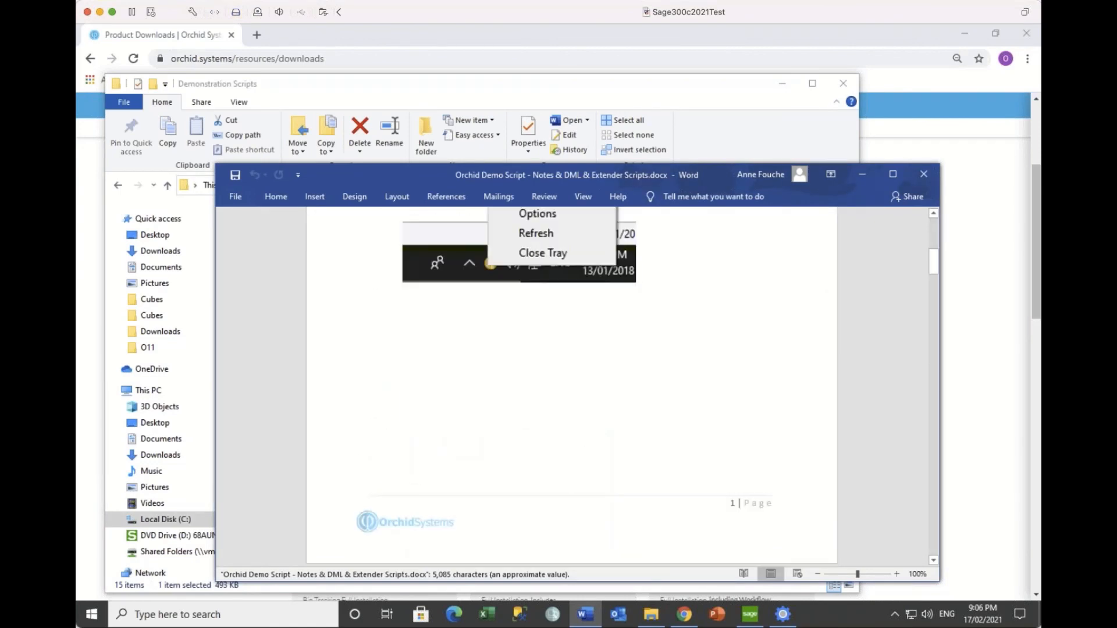
scroll(588, 452, "down", 10)
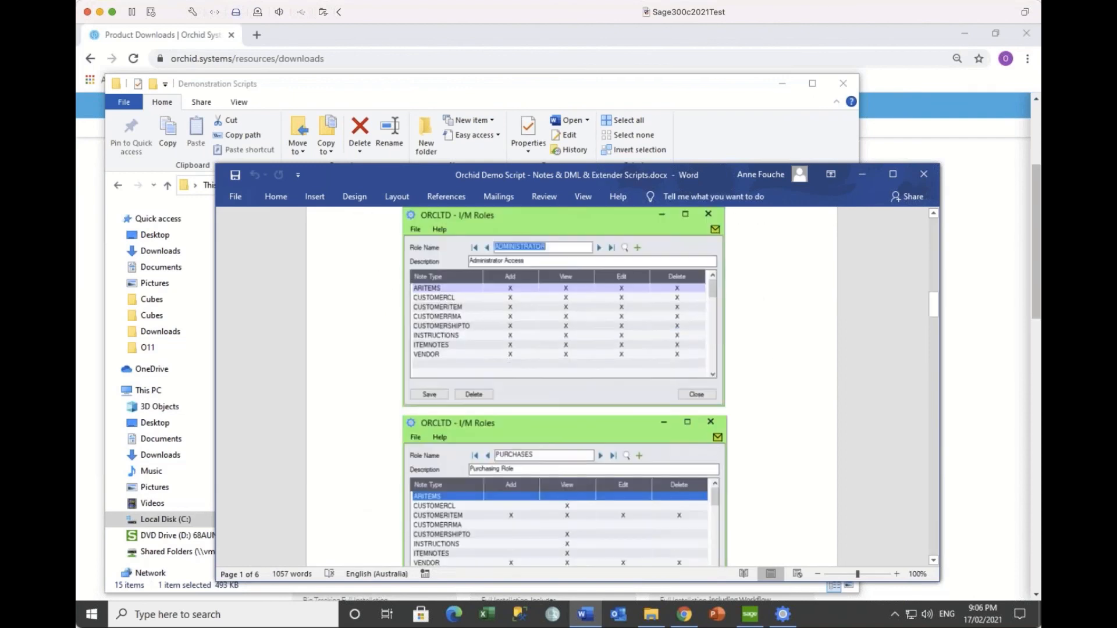
scroll(572, 386, "down", 12)
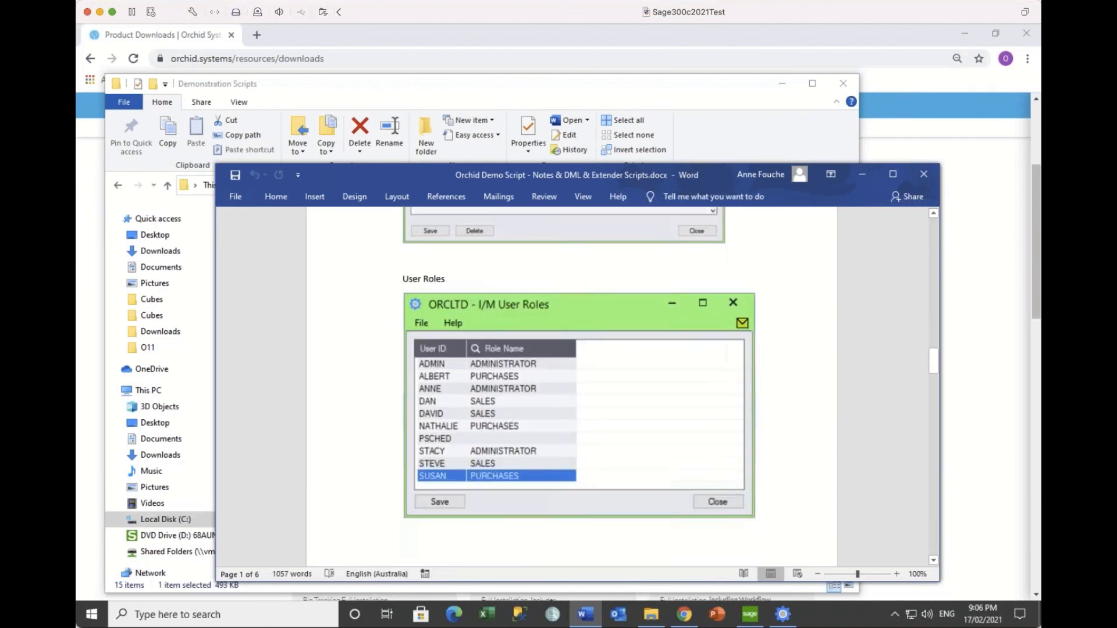
scroll(585, 454, "down", 12)
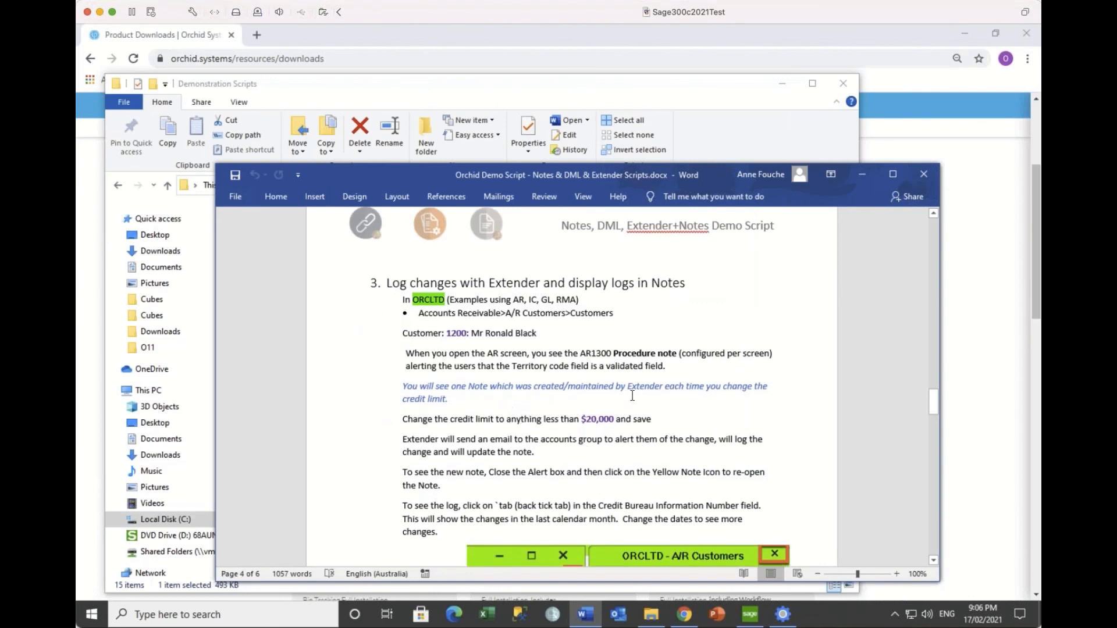
scroll(669, 384, "down", 2)
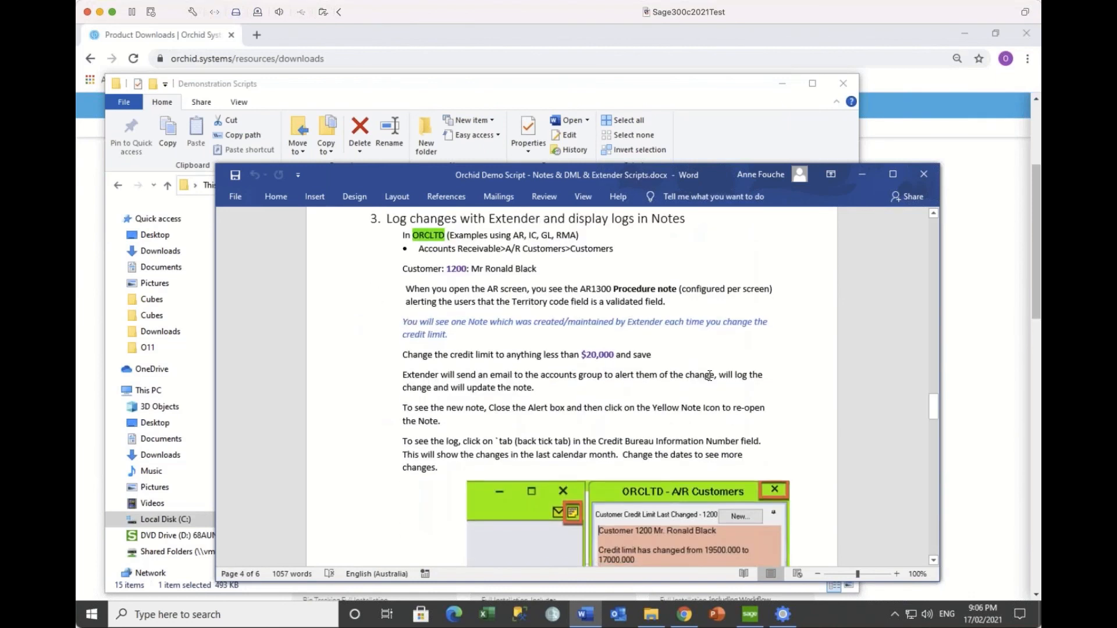